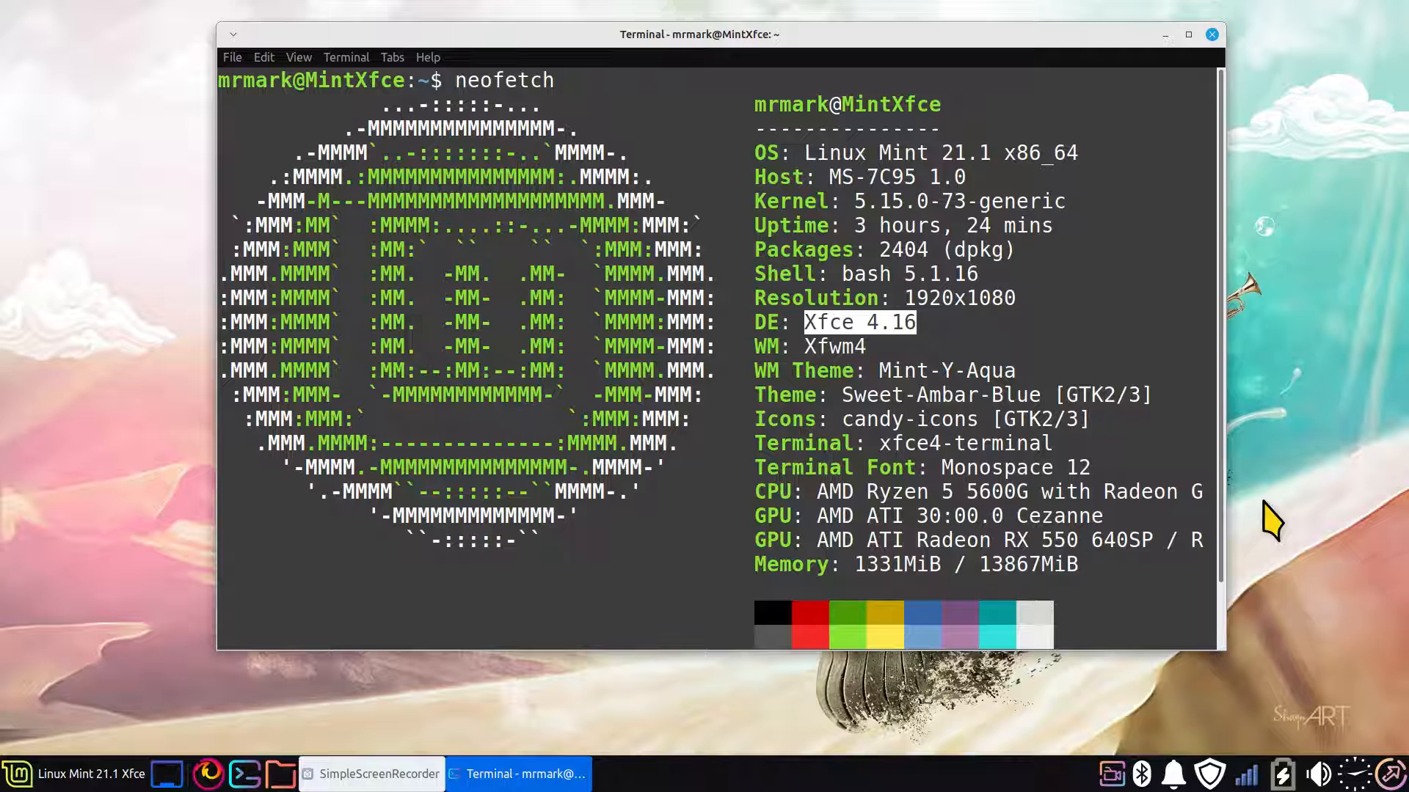
Open the home folder in the file manager to check the current theme, and close its window
key("super")
key("Escape")
left_click(281, 774)
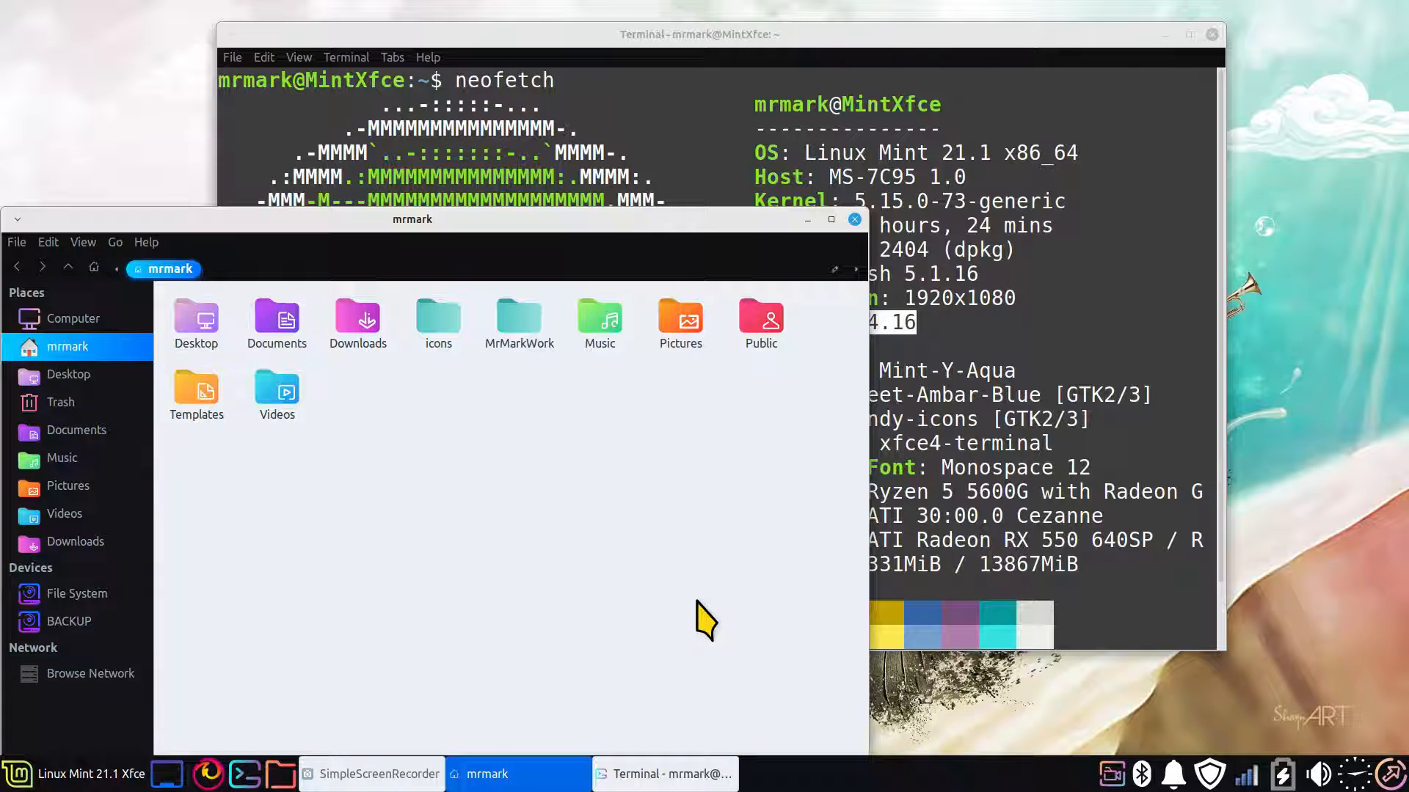
key("alt+F4")
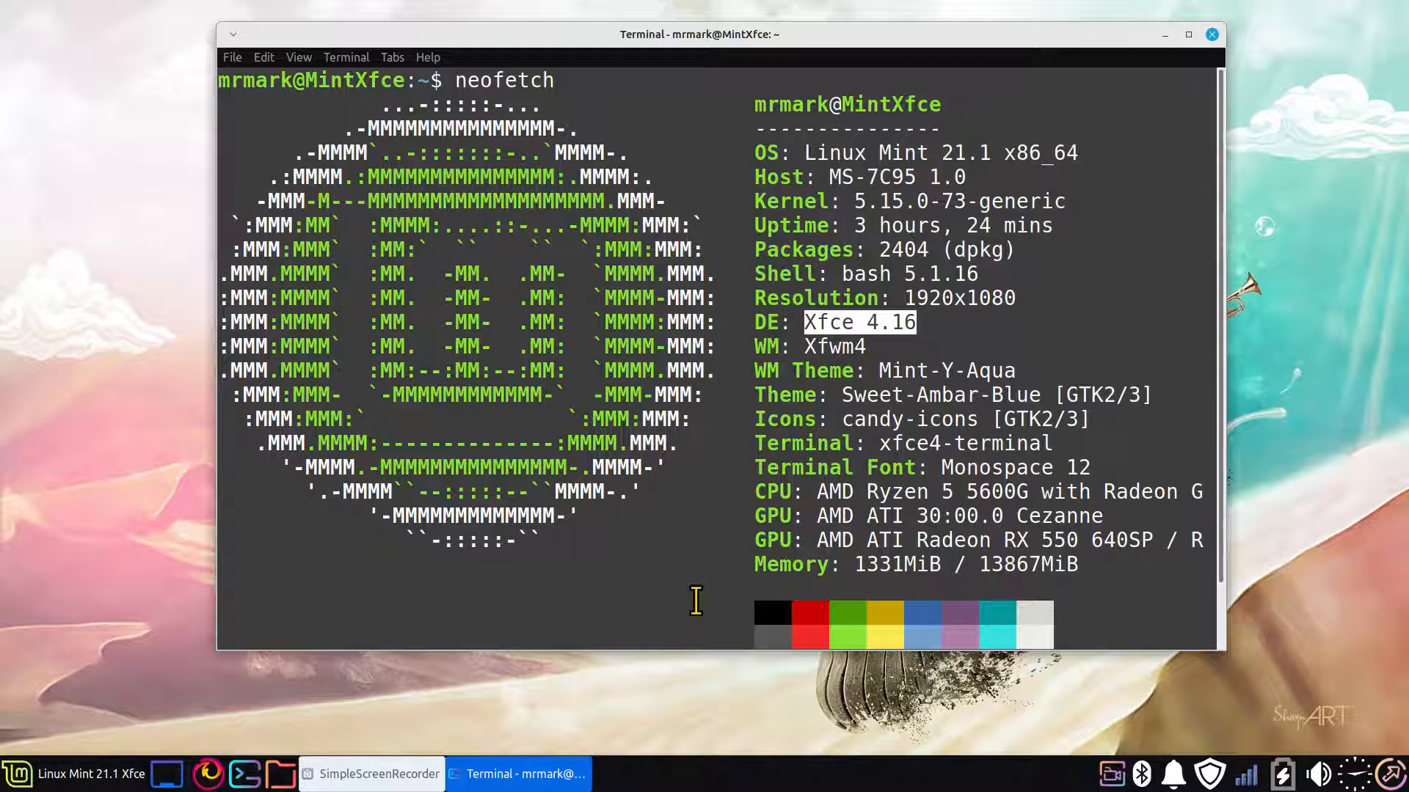
Highlight the theme, icons, resolution and account name entries in the neofetch output, and close the terminal
left_click(844, 396)
left_click_drag(843, 396, 1188, 396)
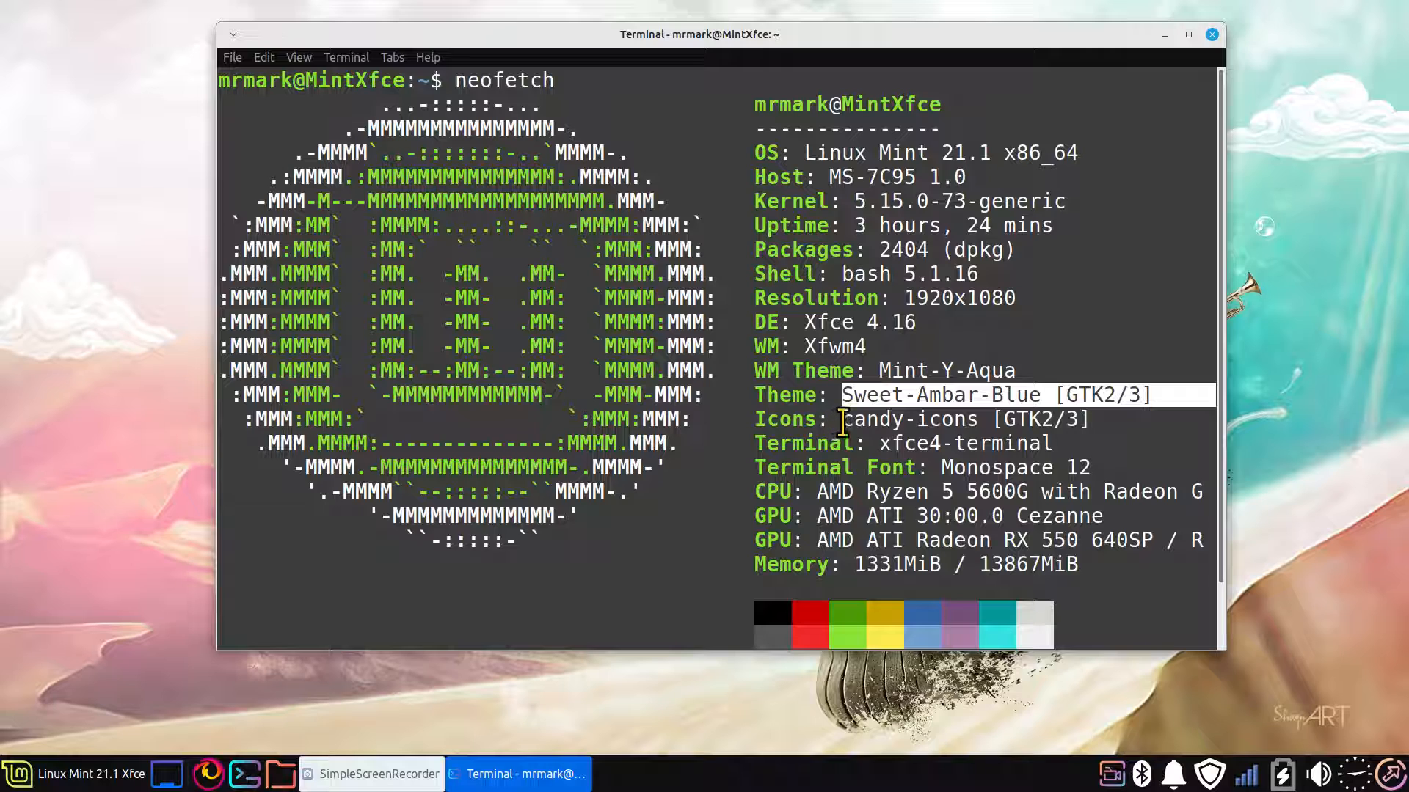
left_click_drag(843, 419, 1126, 418)
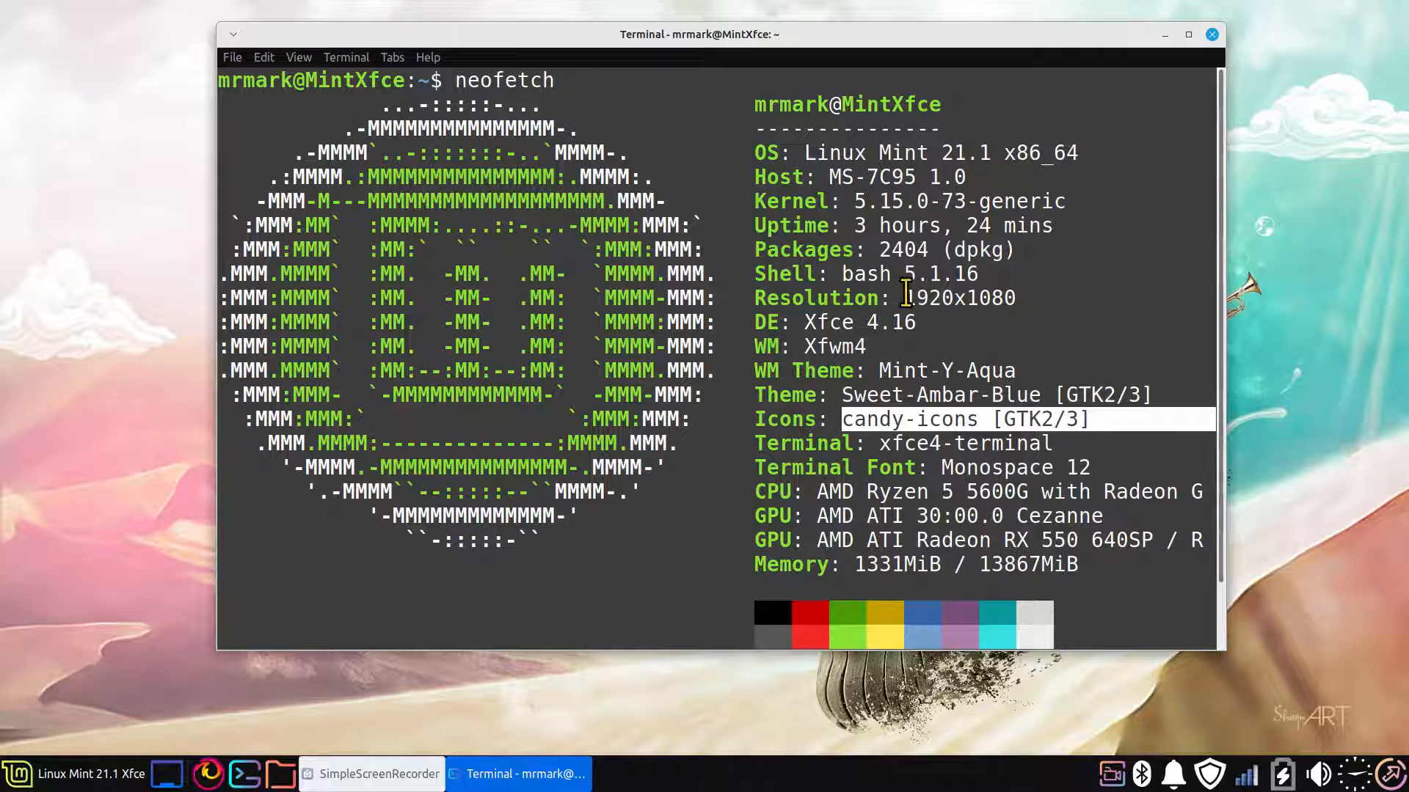
left_click_drag(904, 297, 1124, 284)
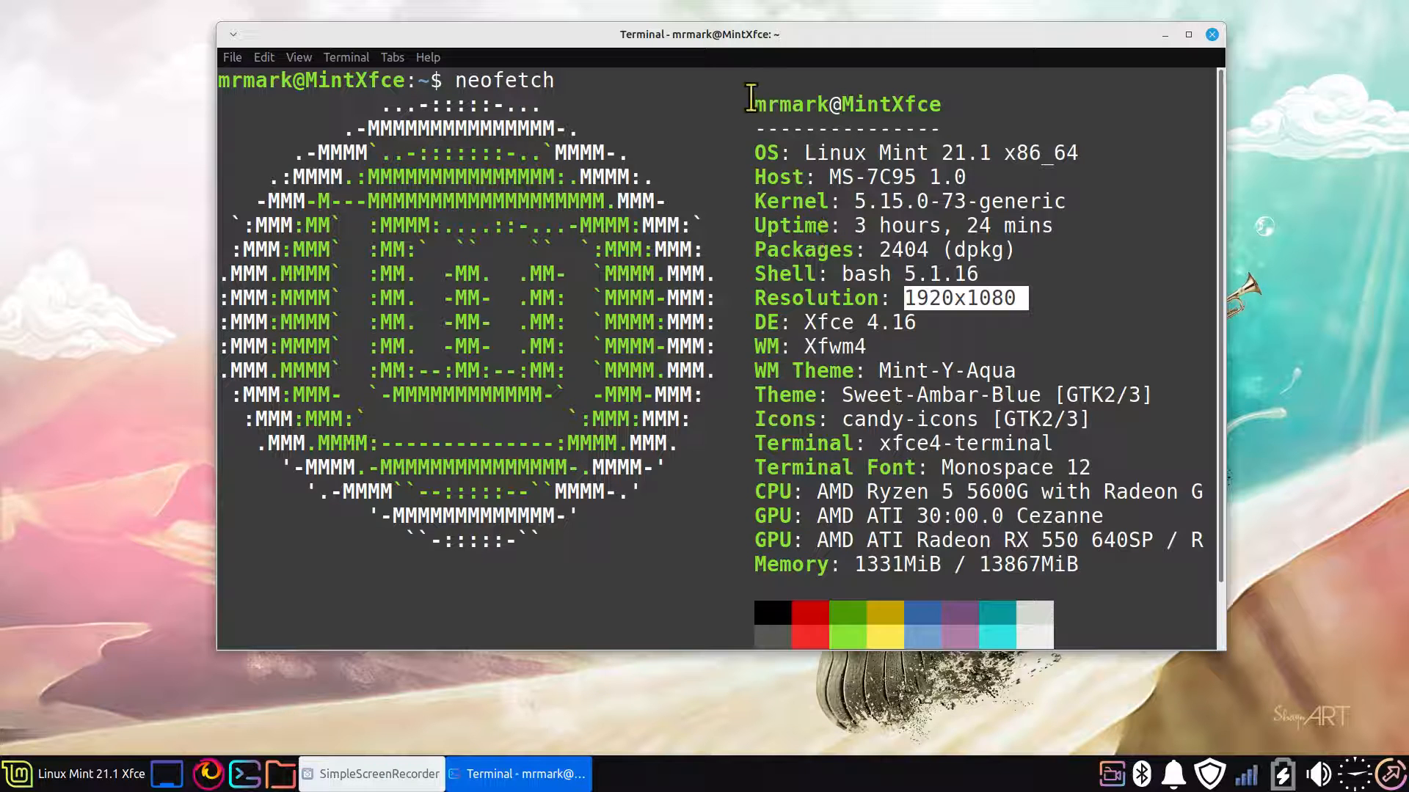
left_click_drag(751, 104, 835, 103)
left_click(1148, 328)
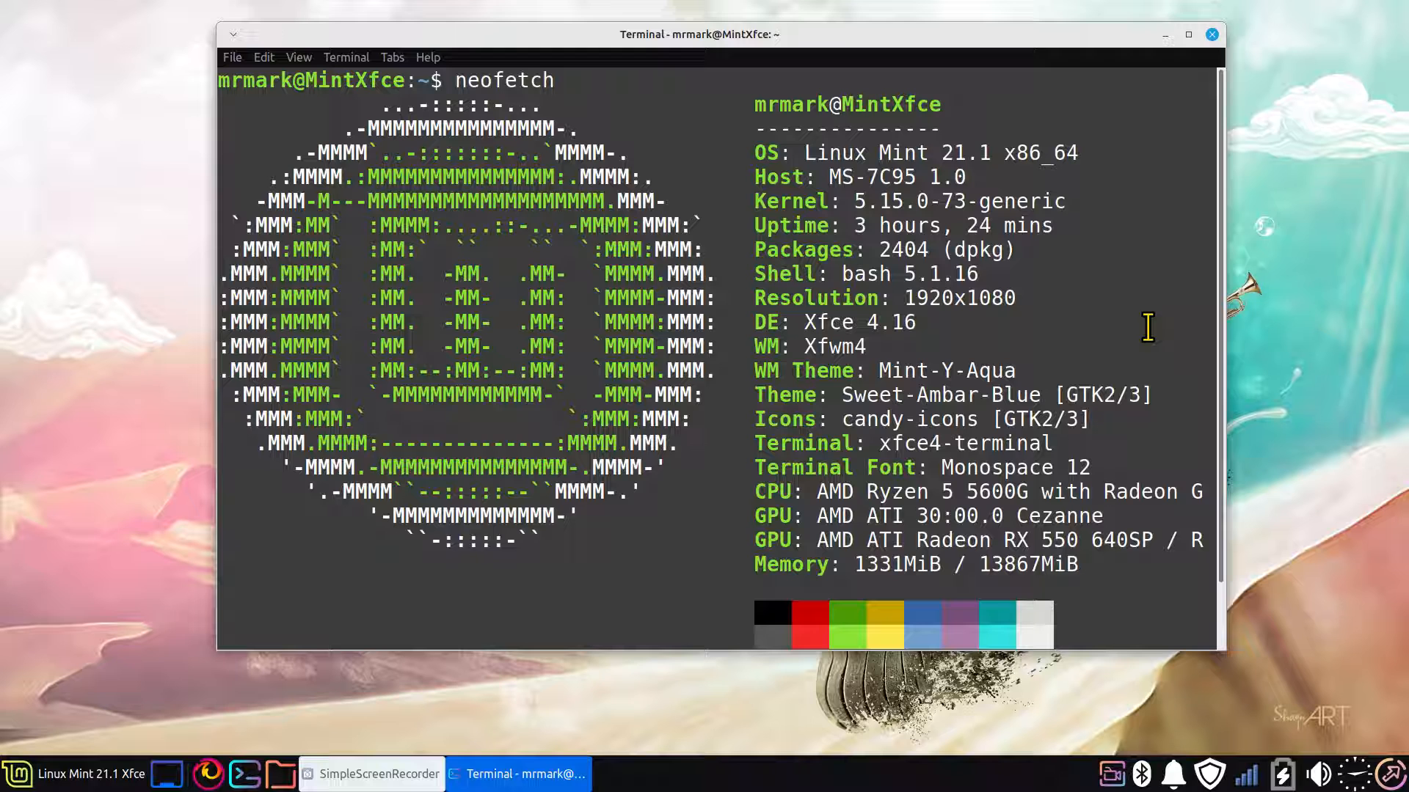
key("alt+F4")
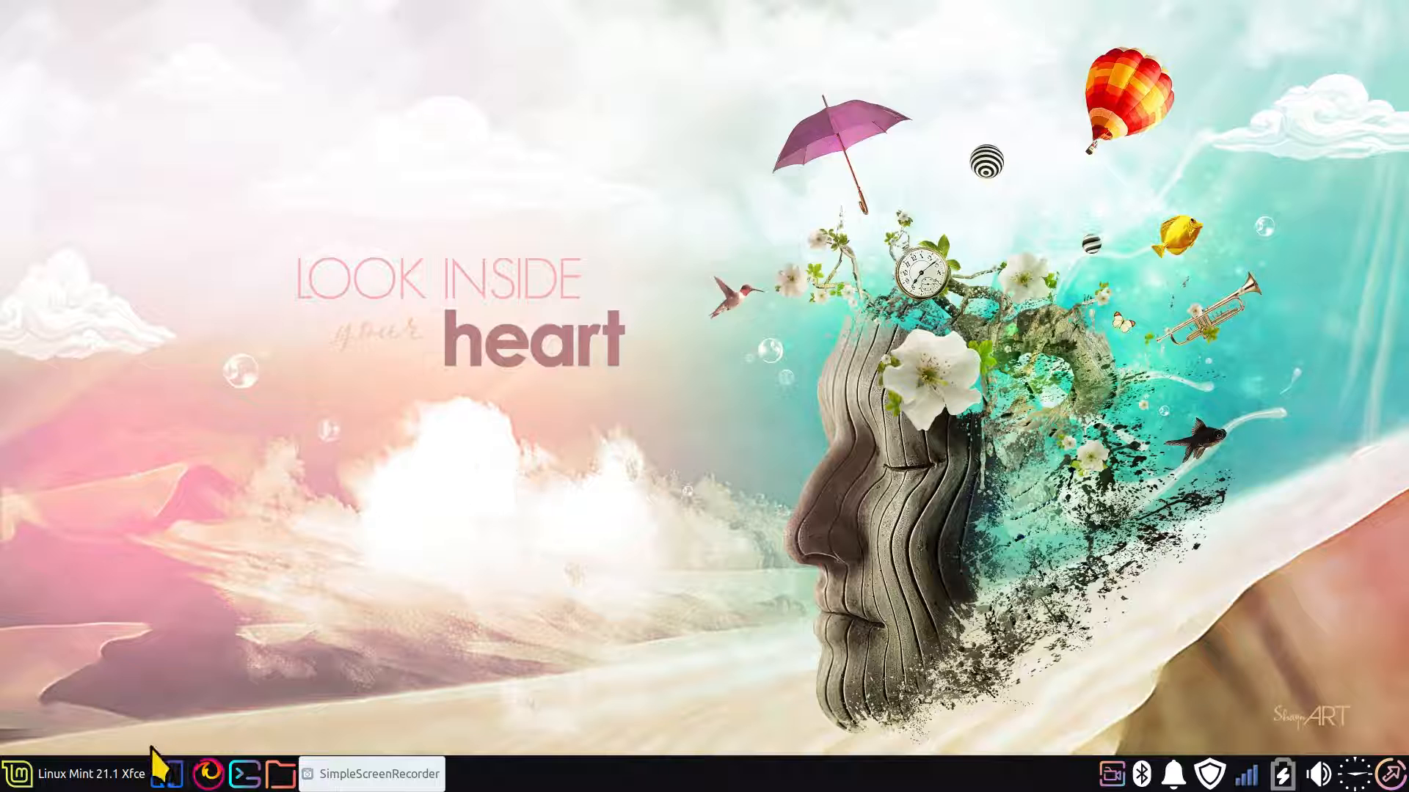
Review the panel button title and icon in the Whisker Menu's appearance properties, and close the dialog
right_click(18, 781)
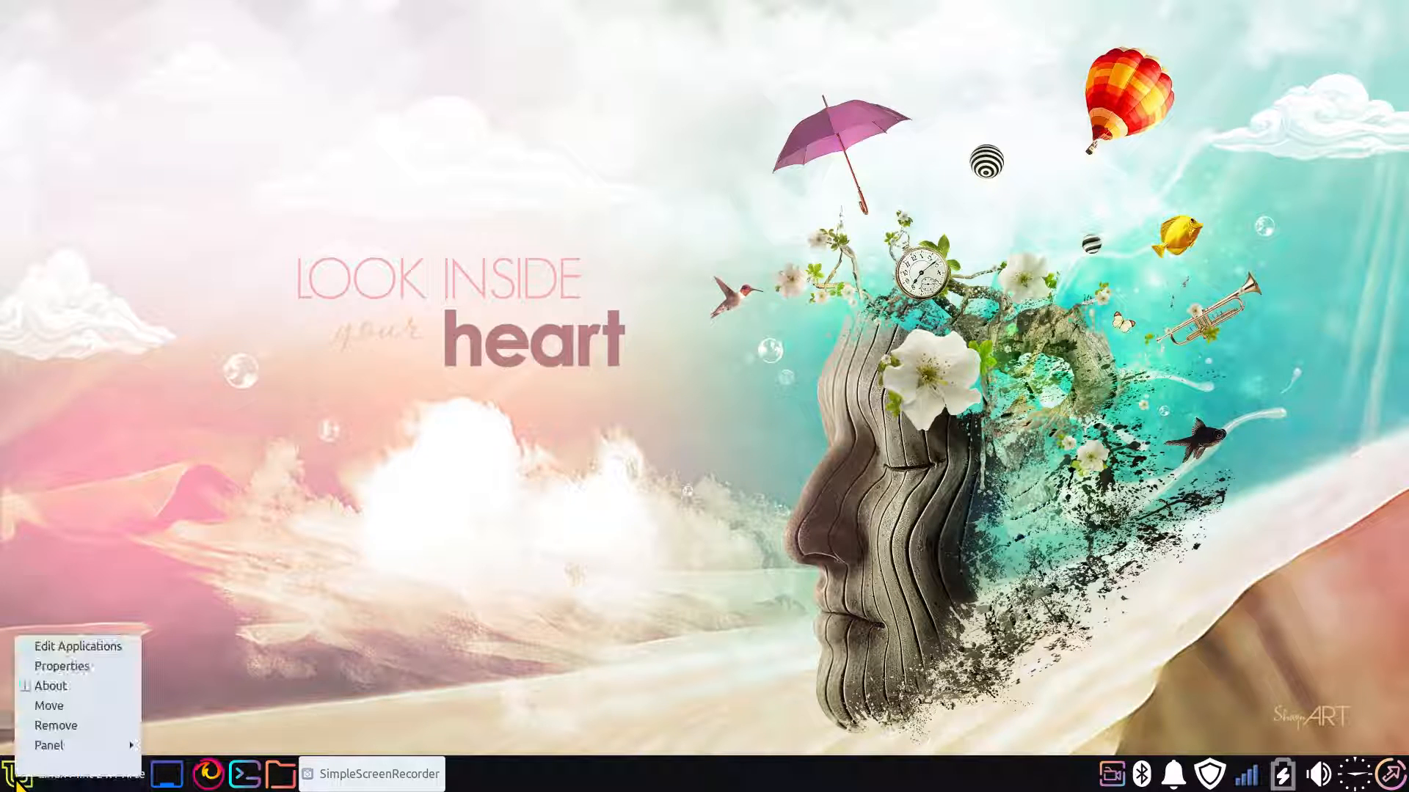
left_click(84, 667)
left_click(616, 241)
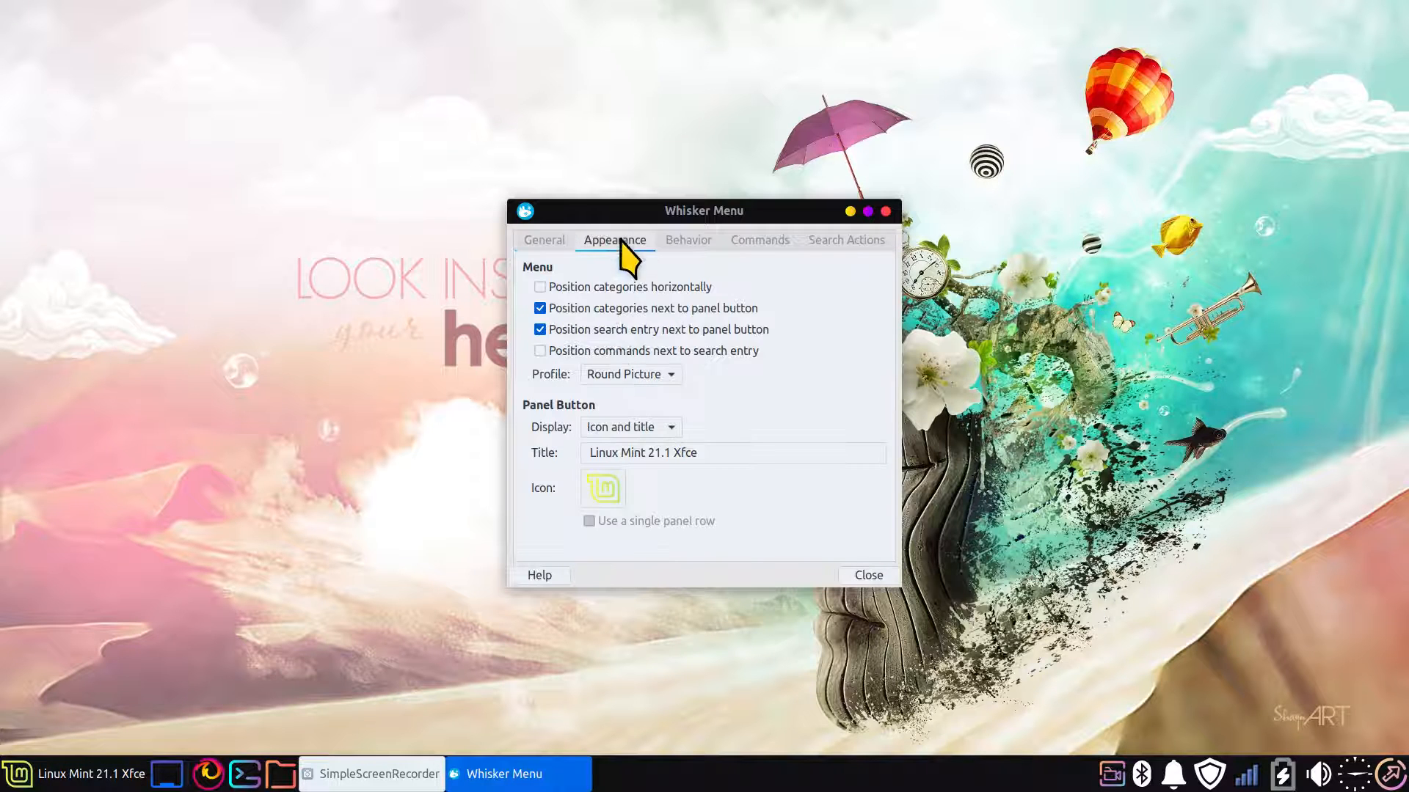
left_click(595, 499)
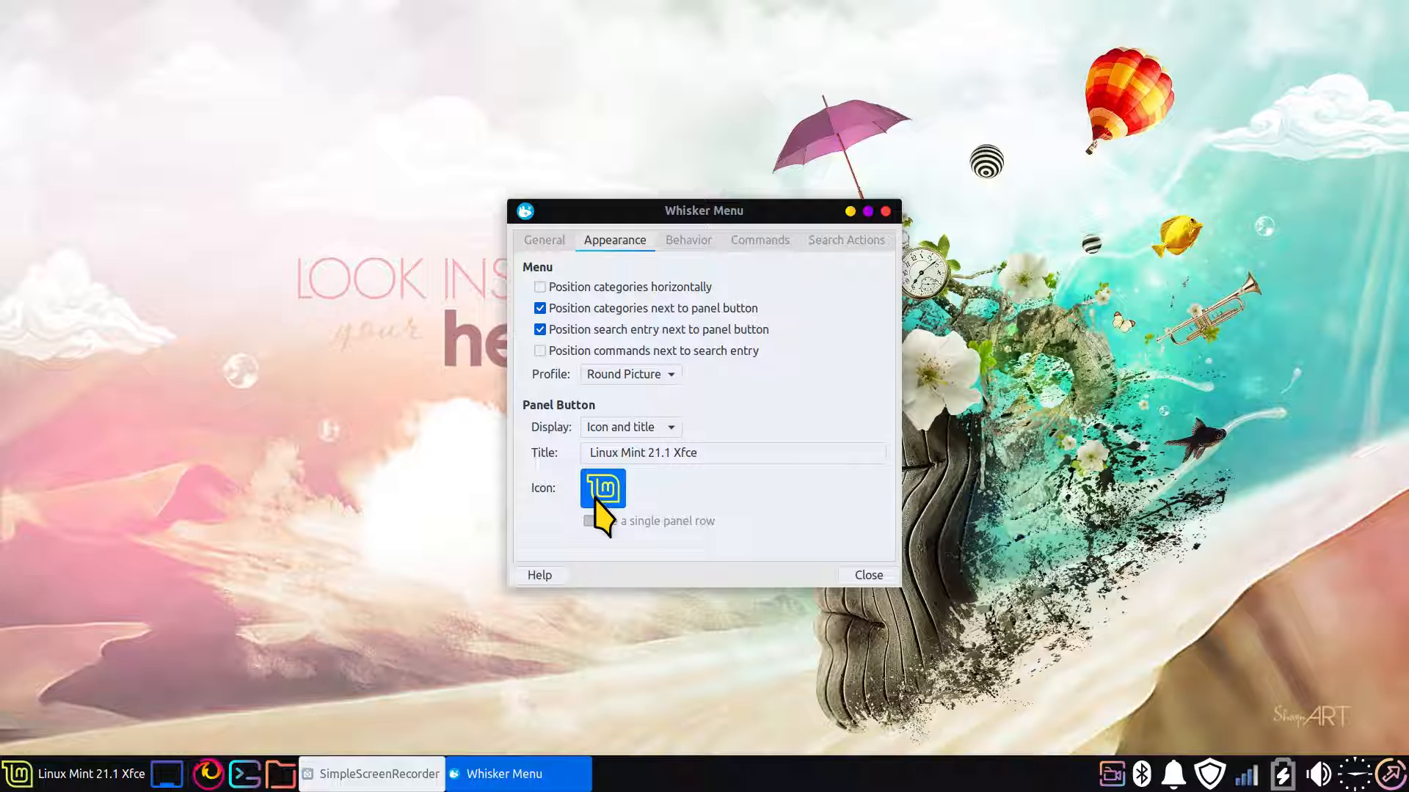
left_click(869, 575)
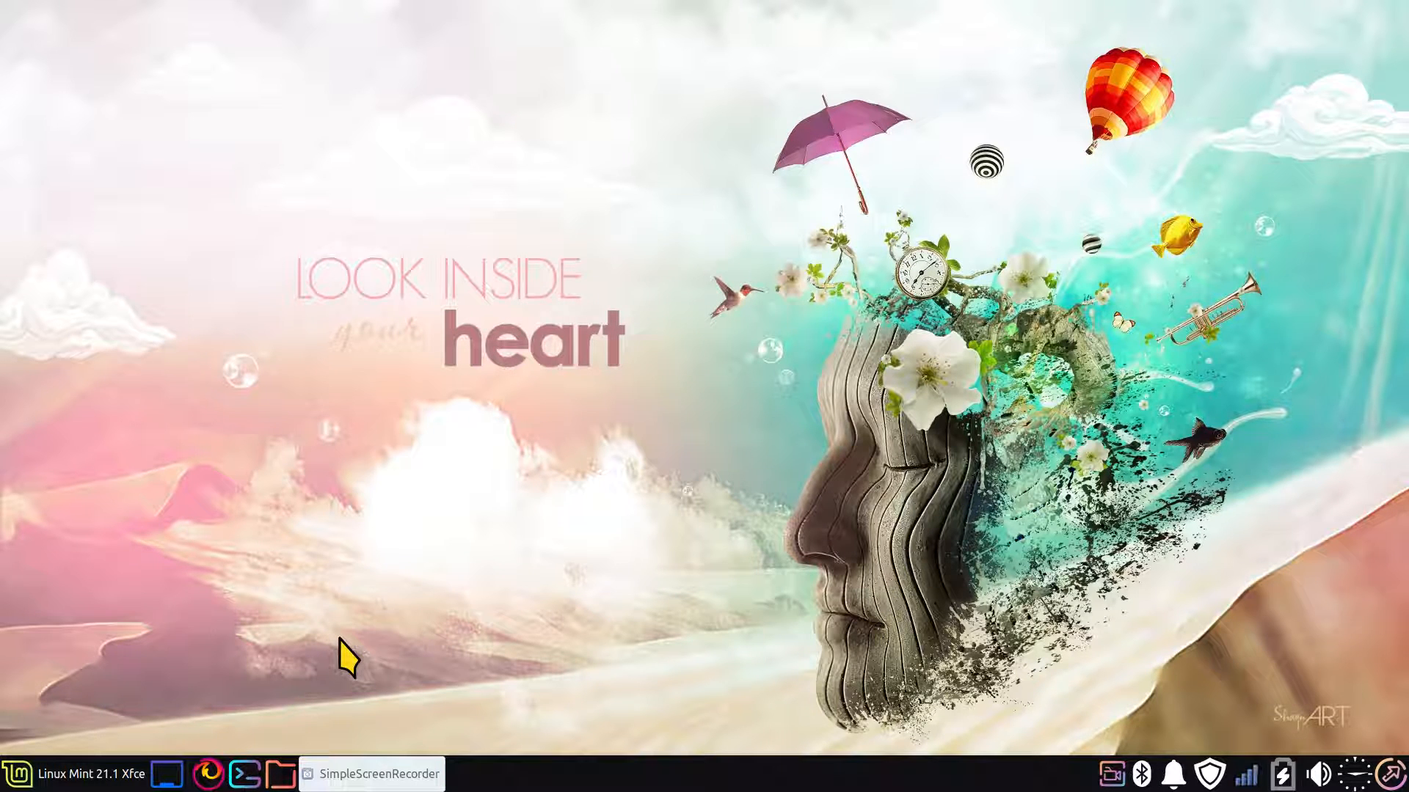
Apply the Sweet-Ambar-Blue-Dark-v40 style in the Appearance settings and close the window
left_click(102, 774)
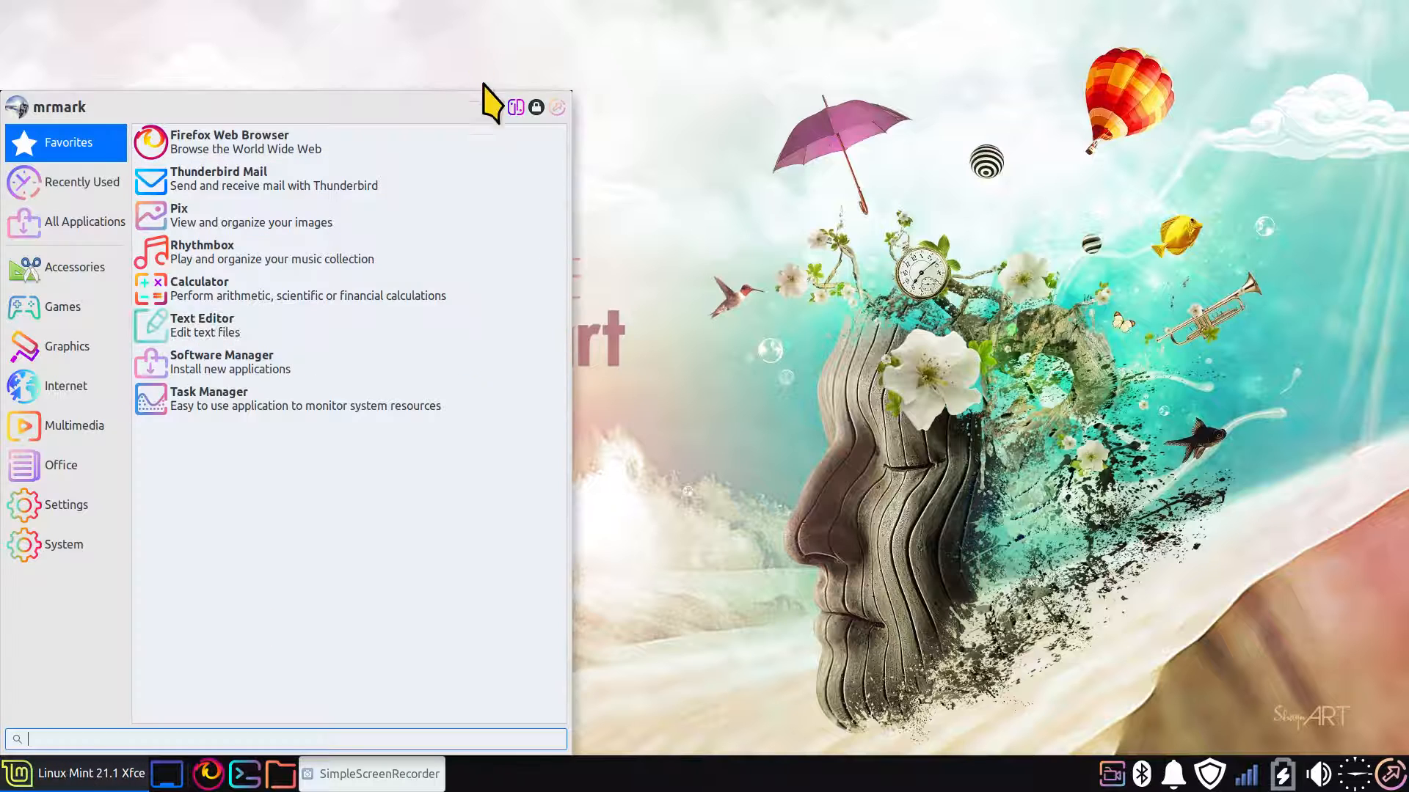
left_click(516, 107)
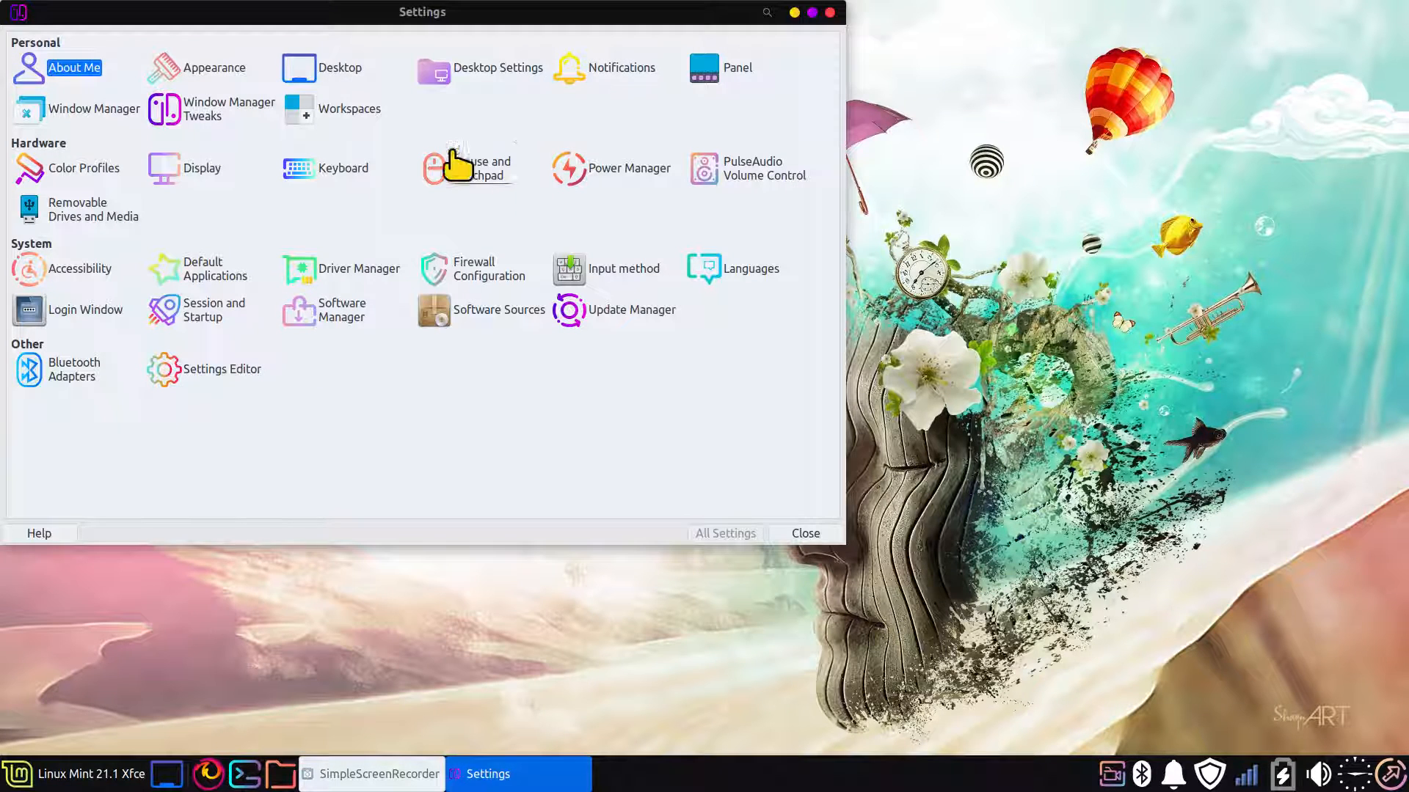
left_click_drag(314, 18, 538, 139)
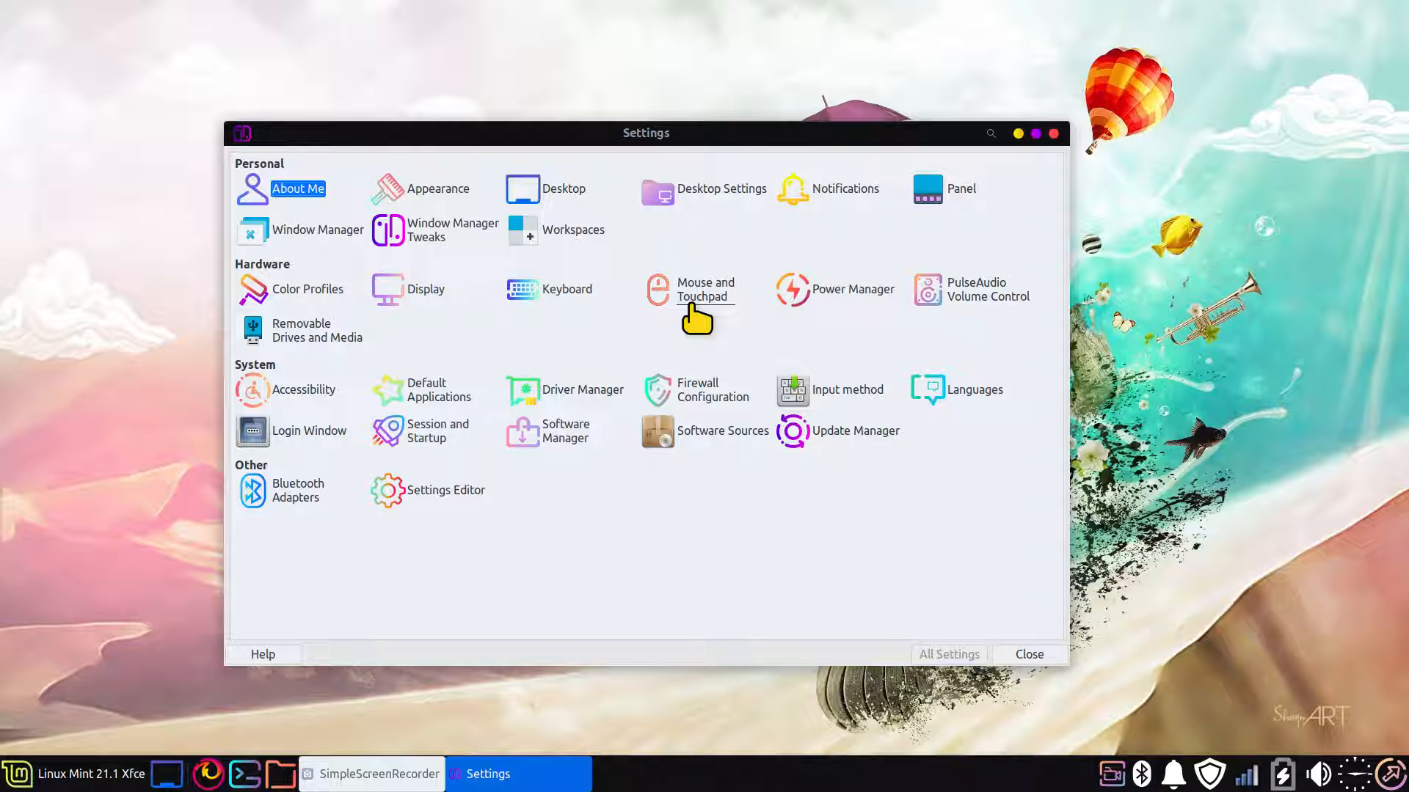
left_click(436, 195)
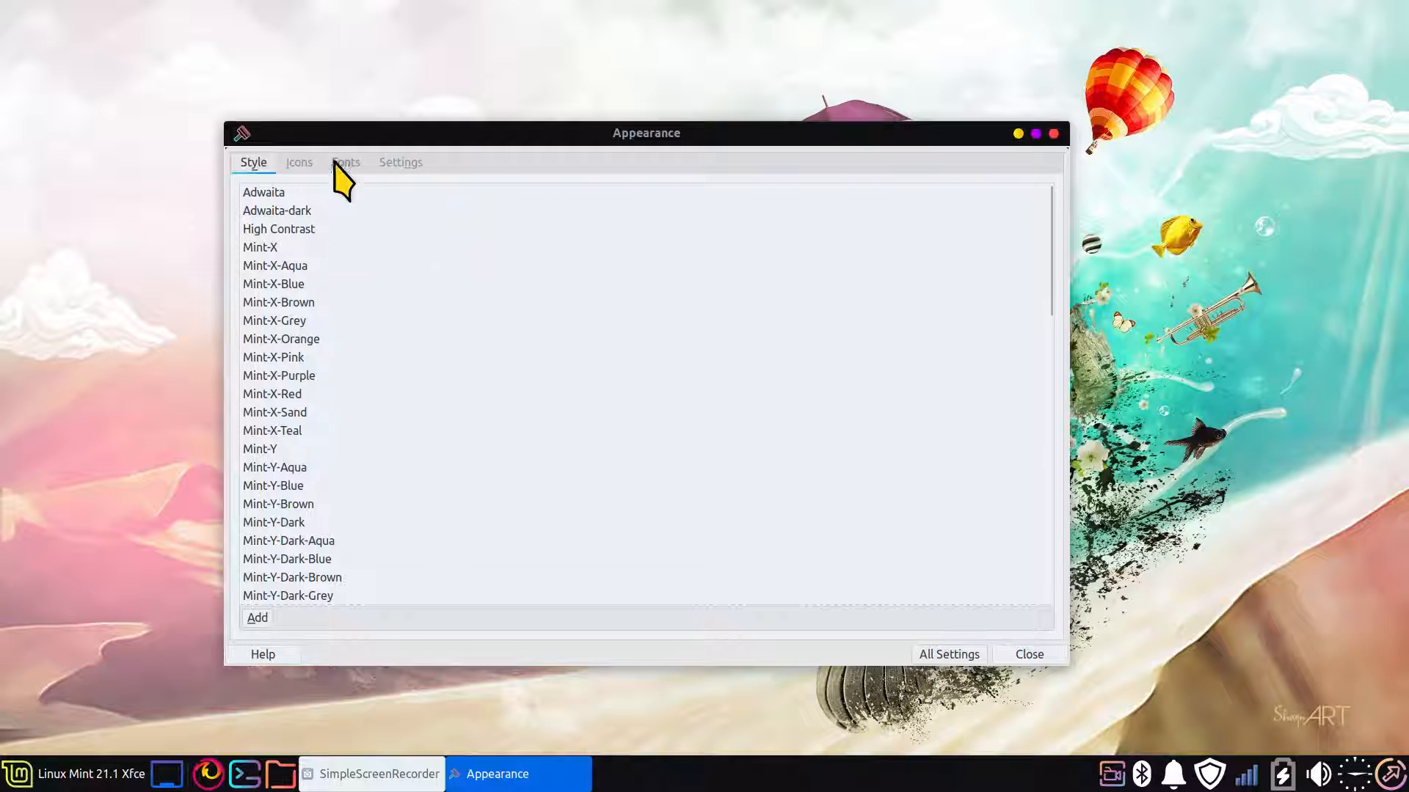
left_click_drag(1046, 239, 1054, 534)
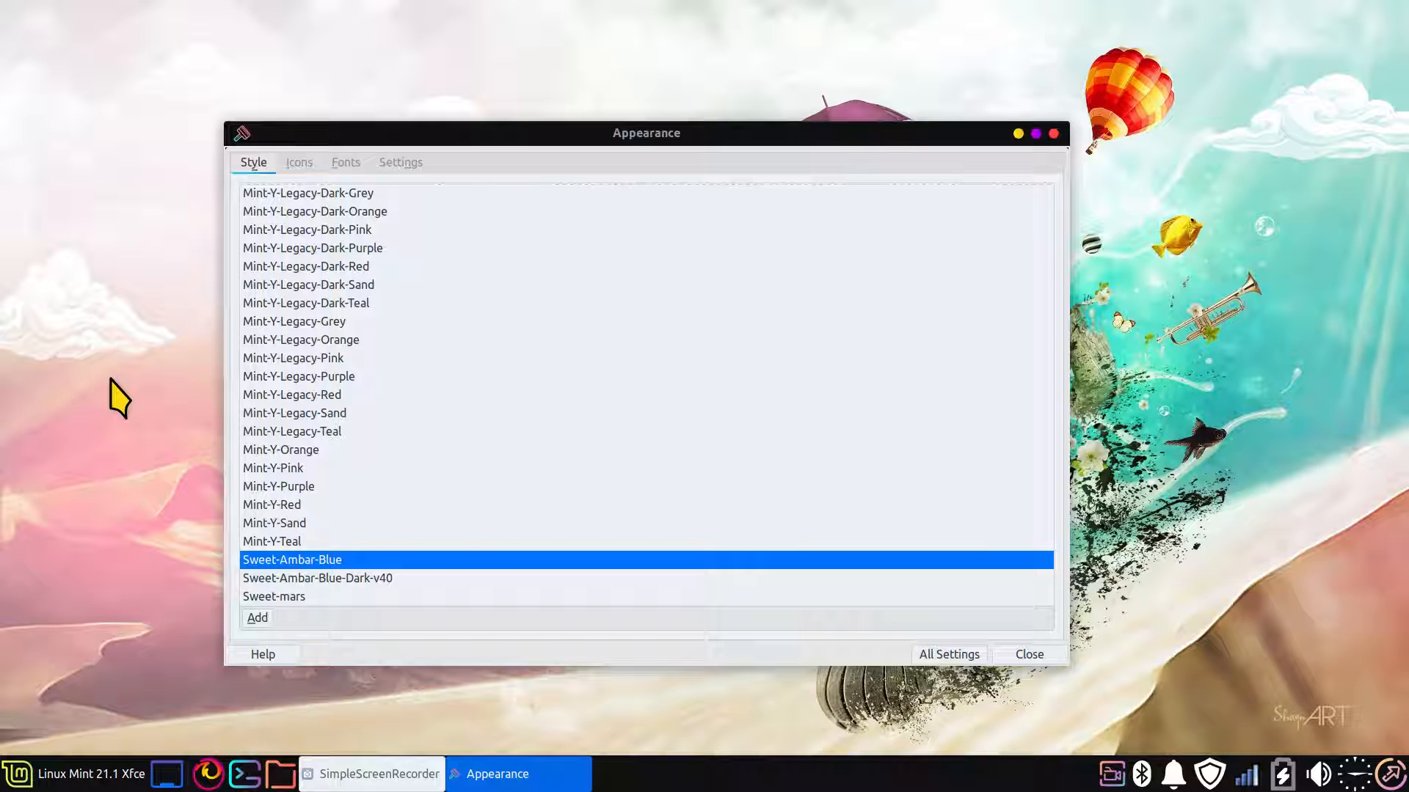
left_click(360, 579)
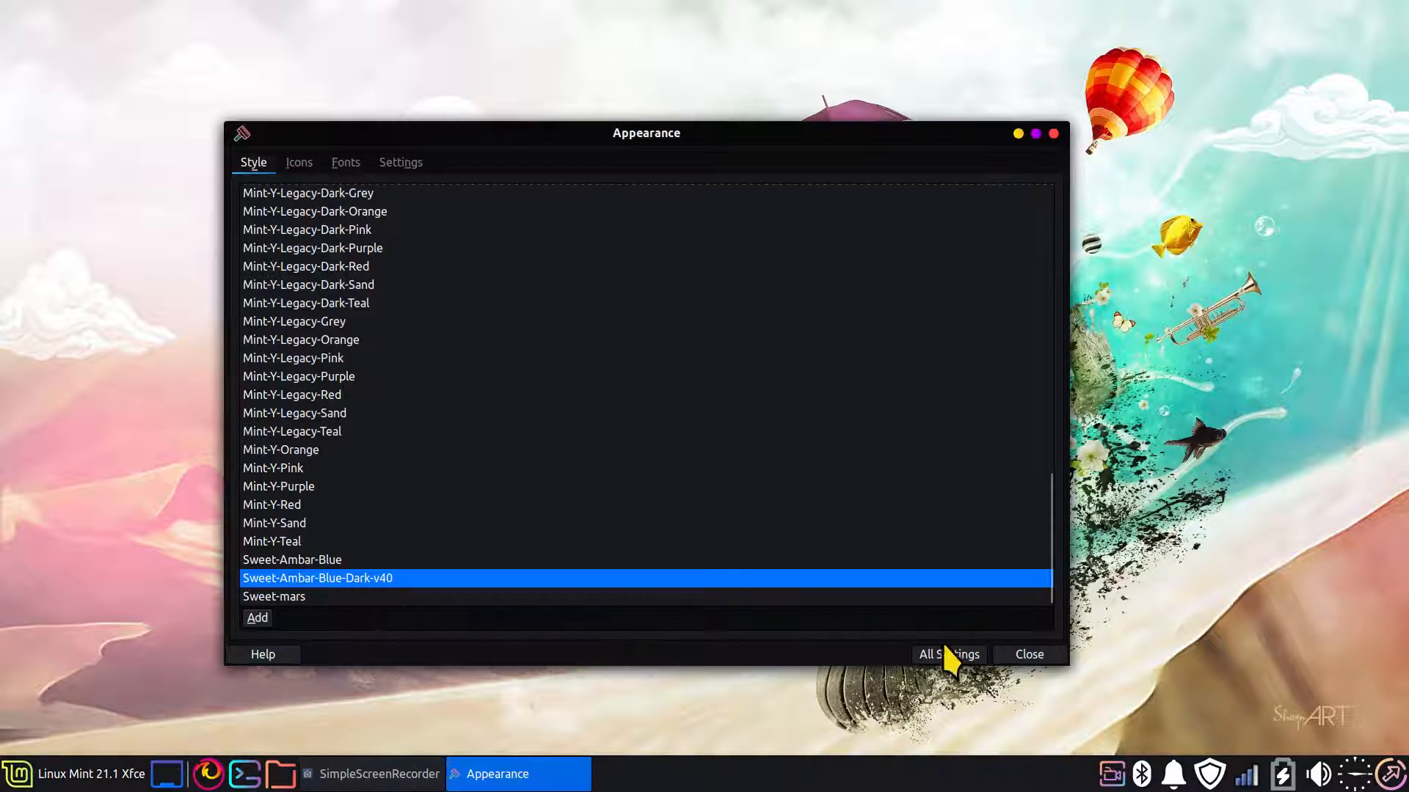
left_click(1029, 655)
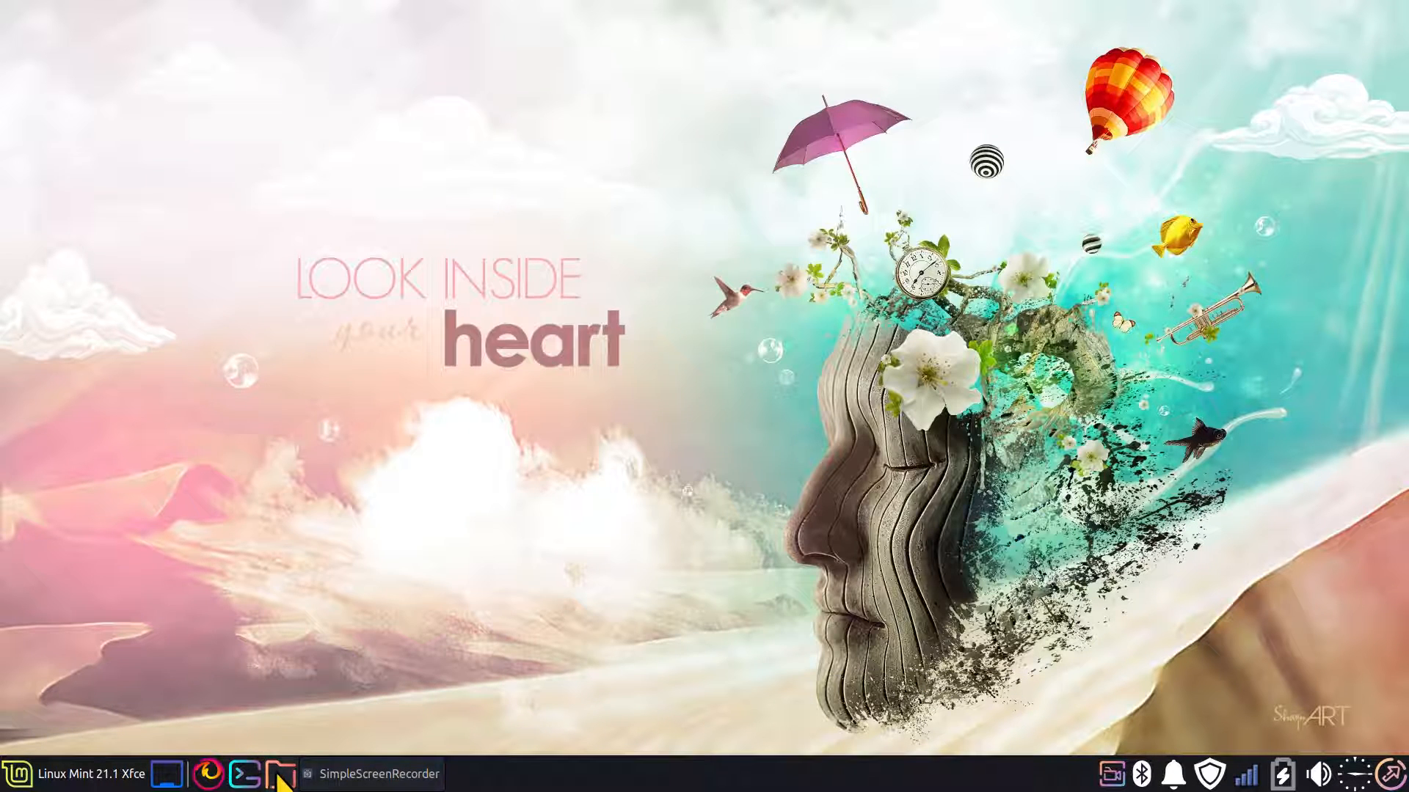
View the home folder in the file manager, enlarge its folder icons, and close the window
left_click(281, 775)
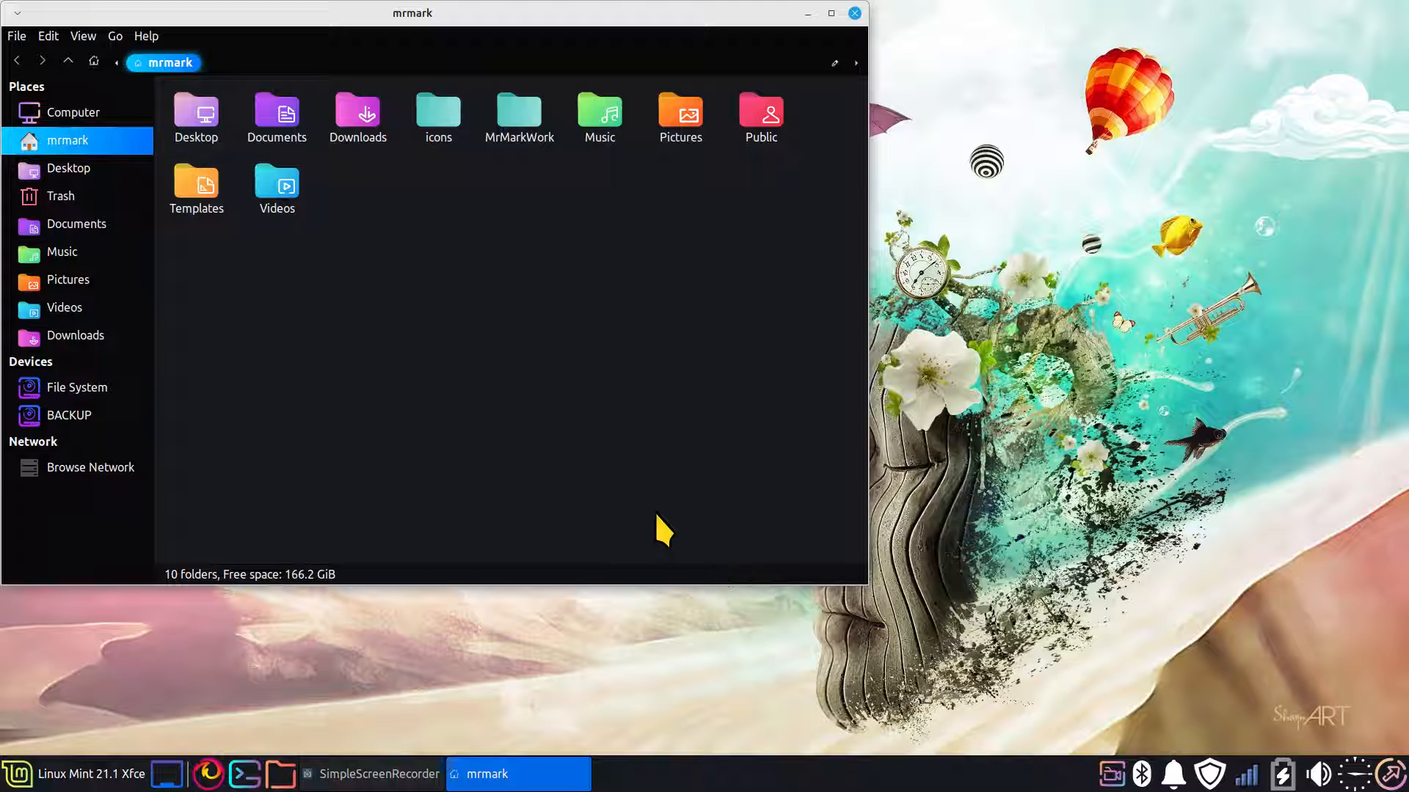
scroll(654, 504, "up", 4, "ctrl")
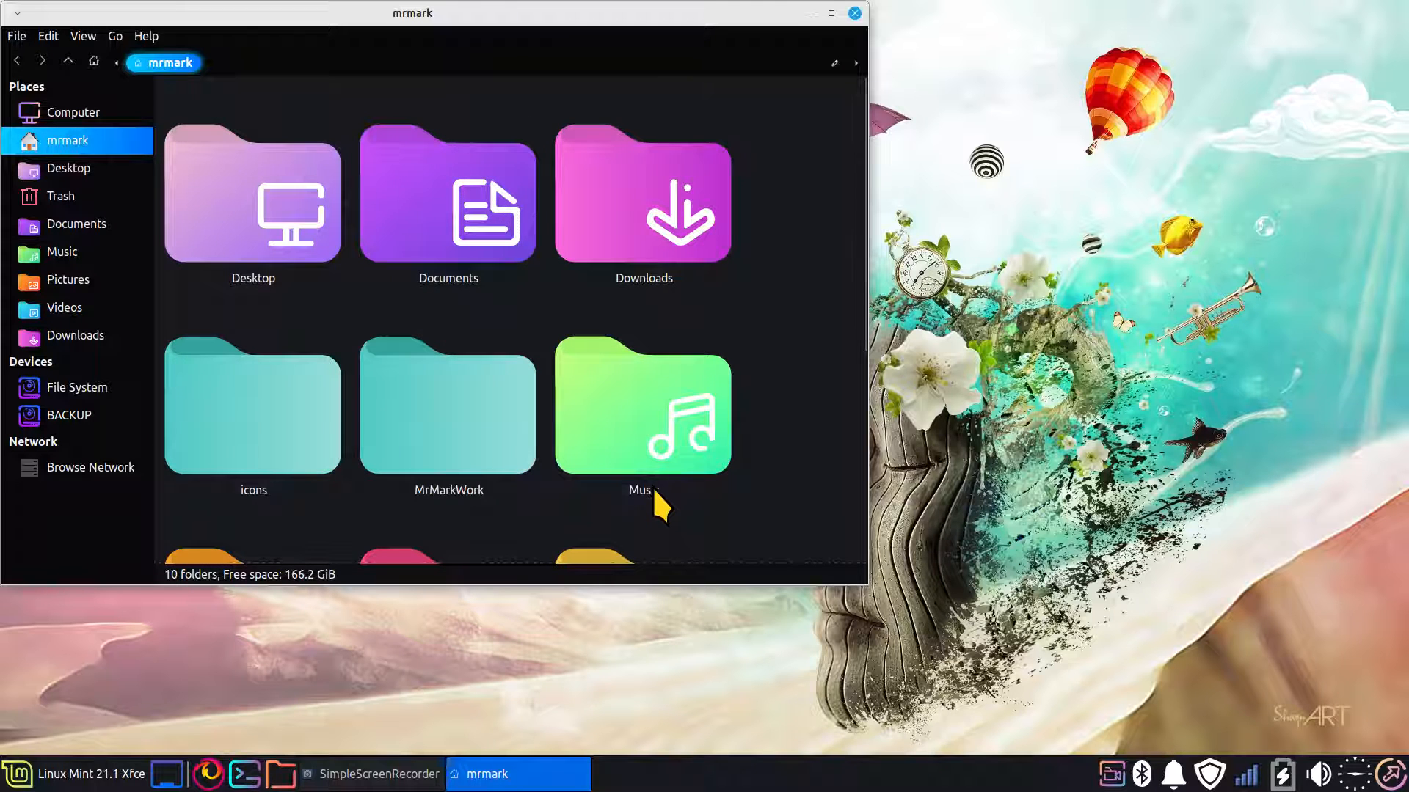
scroll(653, 492, "down", 3, "ctrl")
scroll(653, 487, "up", 1, "ctrl")
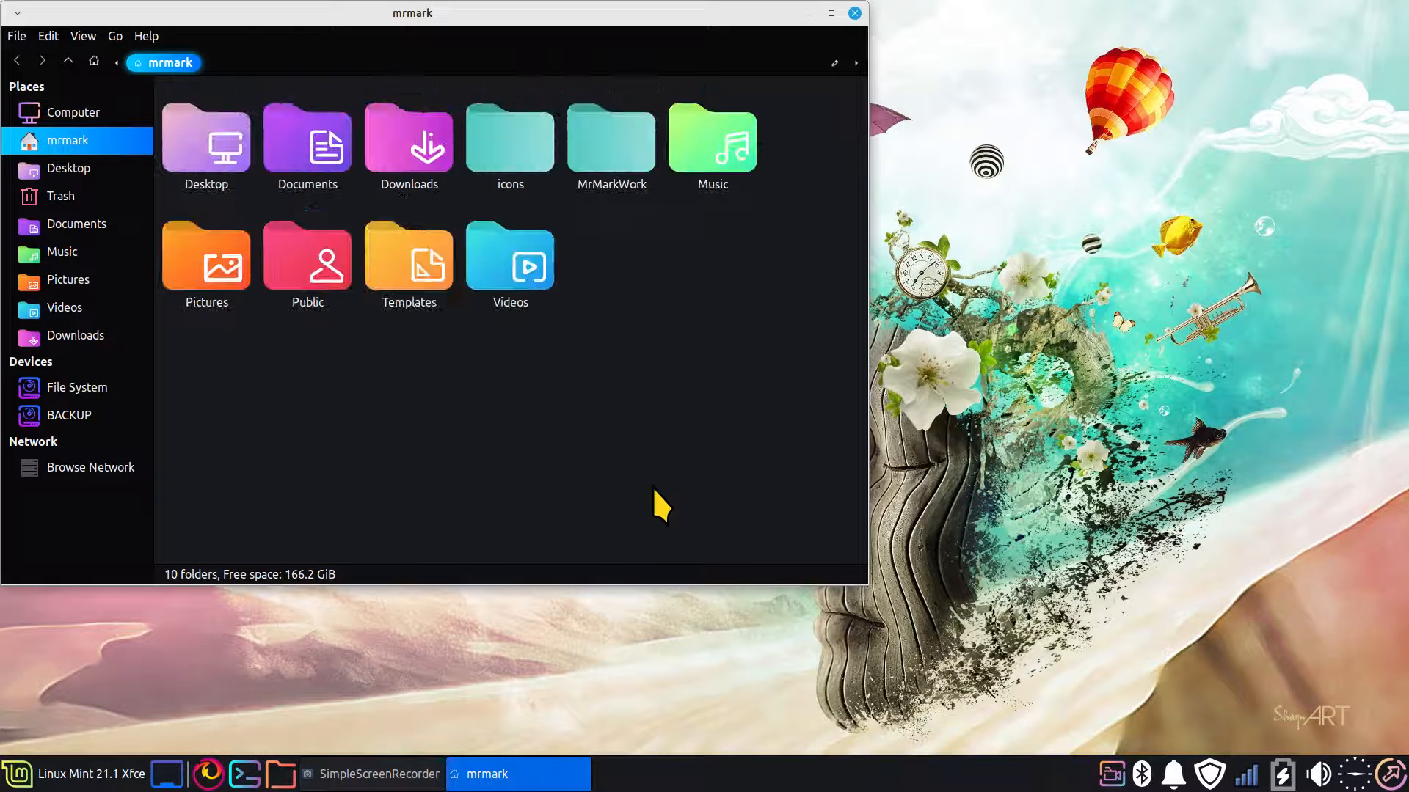
key("ctrl+w")
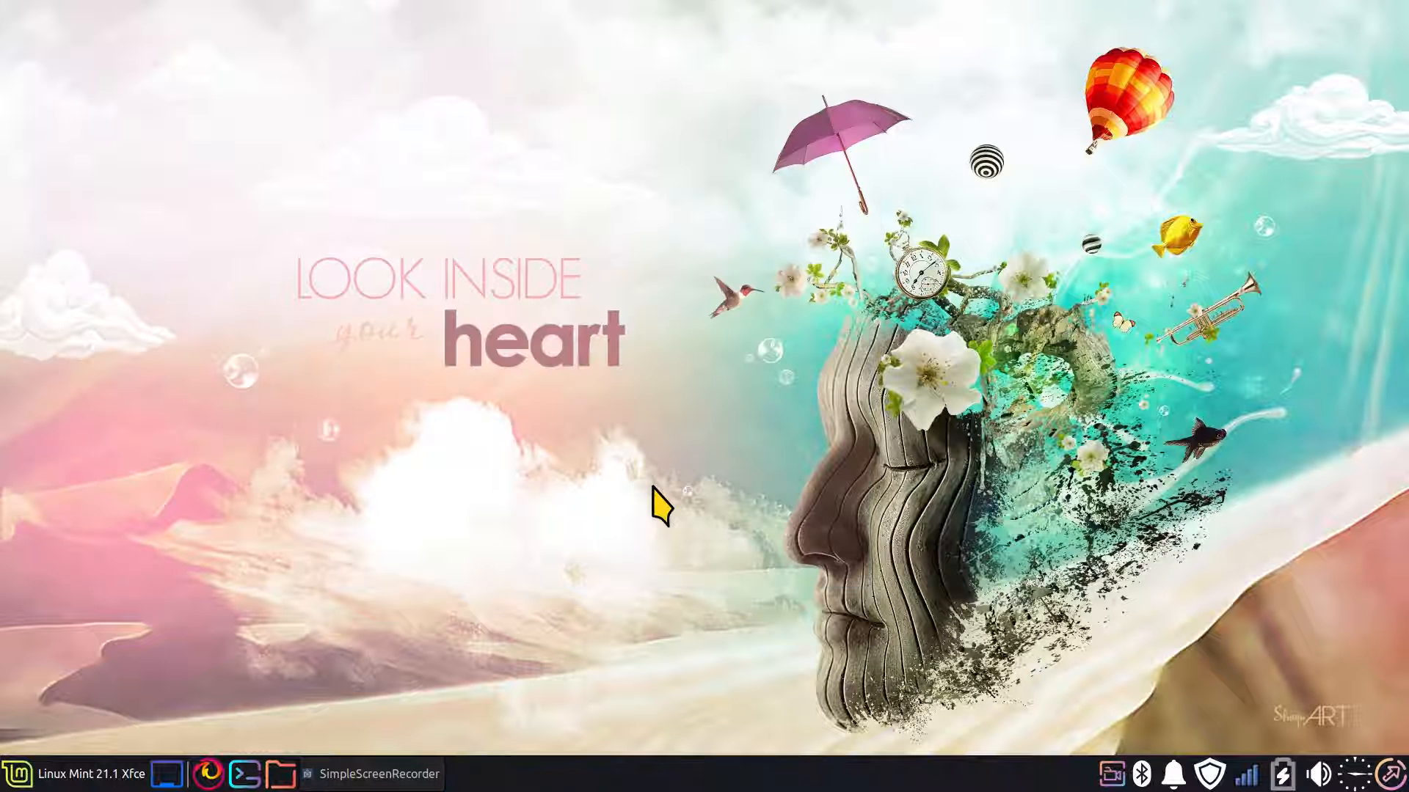
Apply the Sweet-mars style in the Appearance settings and close the window
key("super")
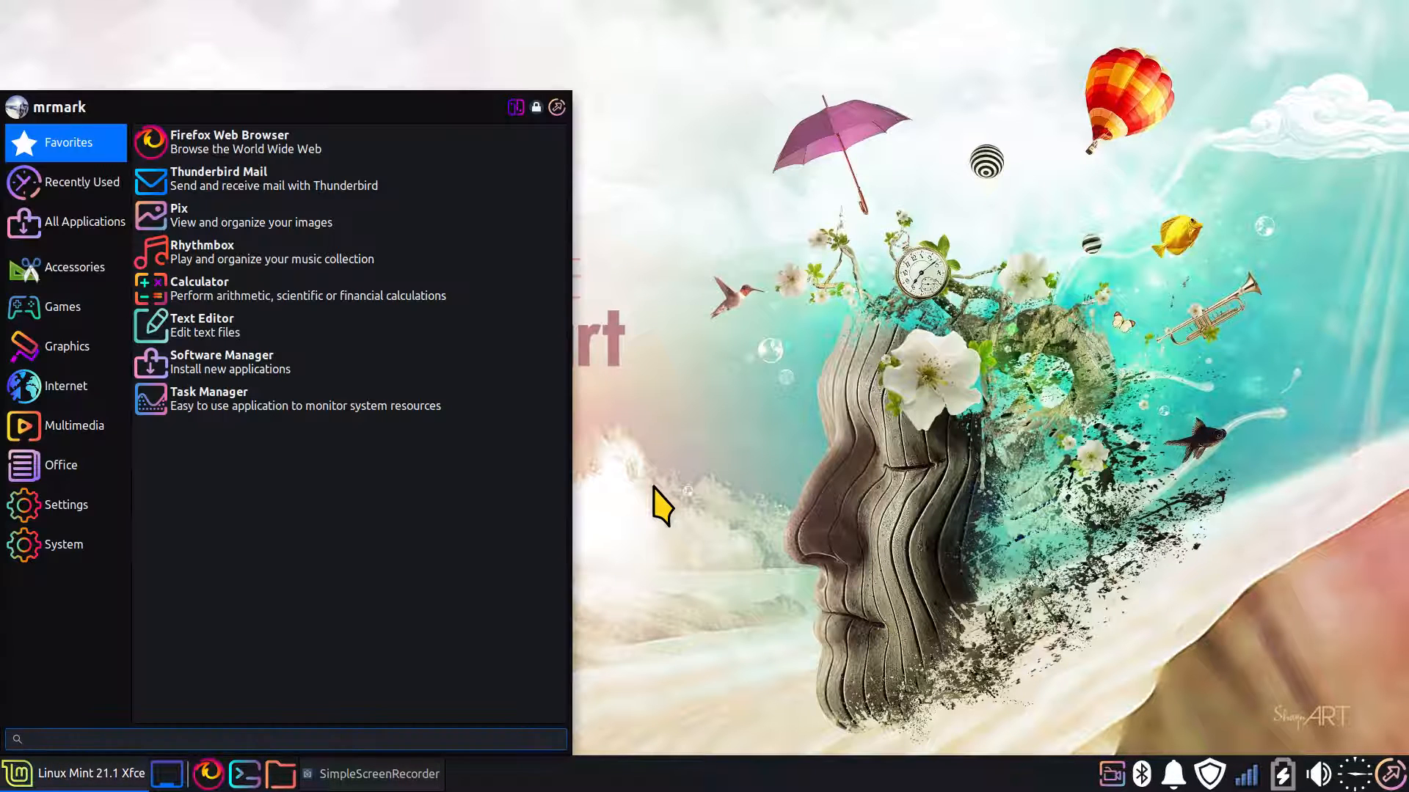
left_click(516, 107)
left_click(205, 65)
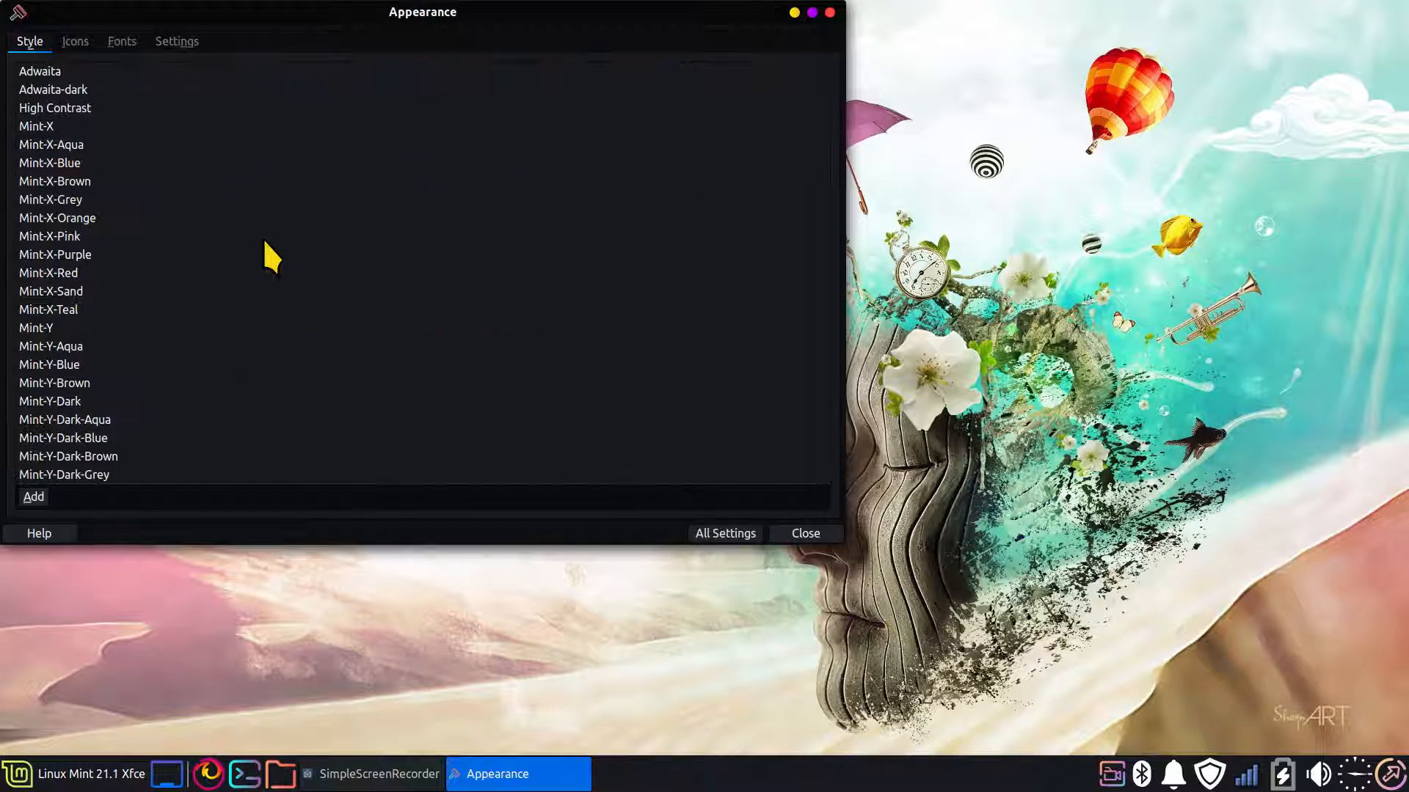
scroll(226, 374, "down", 15)
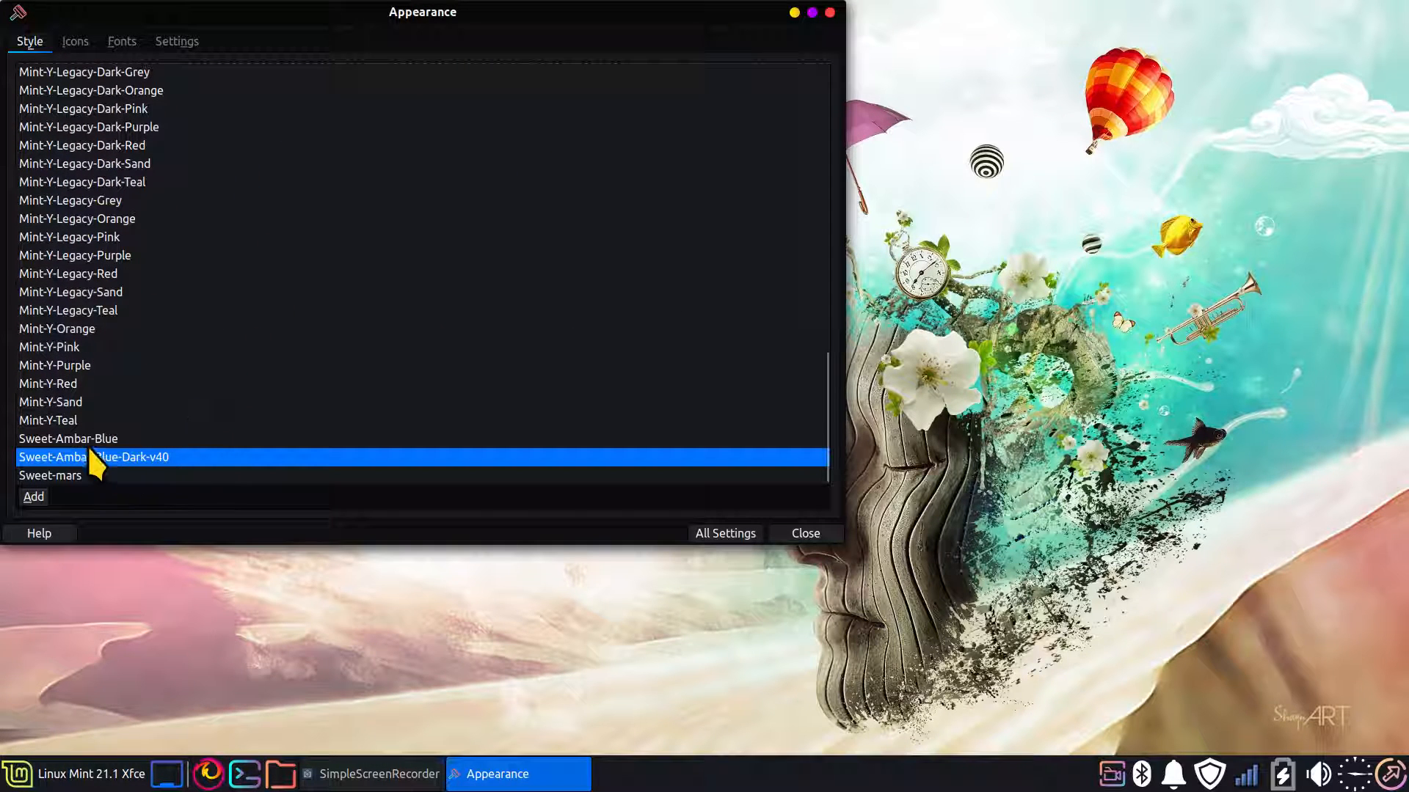
left_click(62, 476)
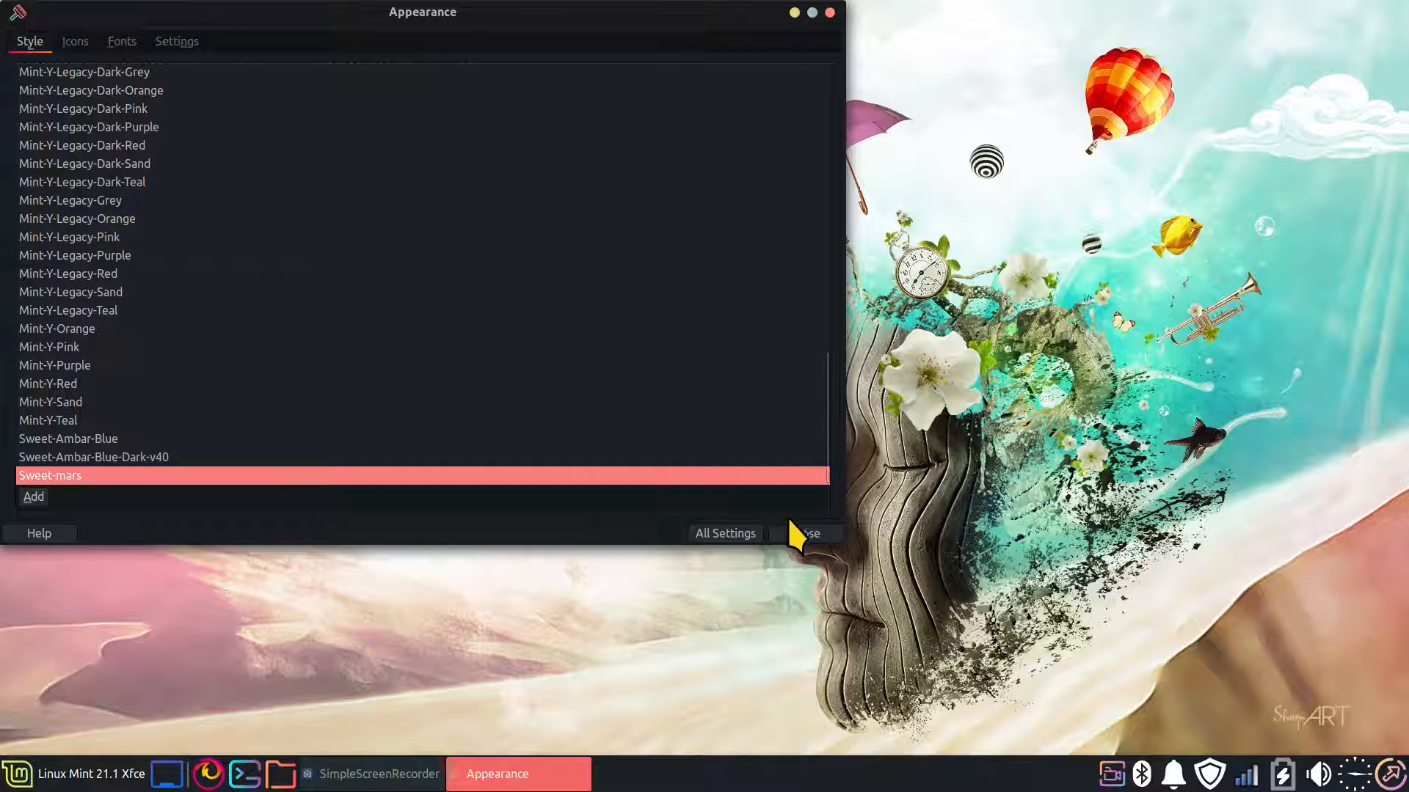
left_click(804, 533)
Check how the Sweet-mars style looks in the home folder and in the application menu, closing each
left_click(279, 775)
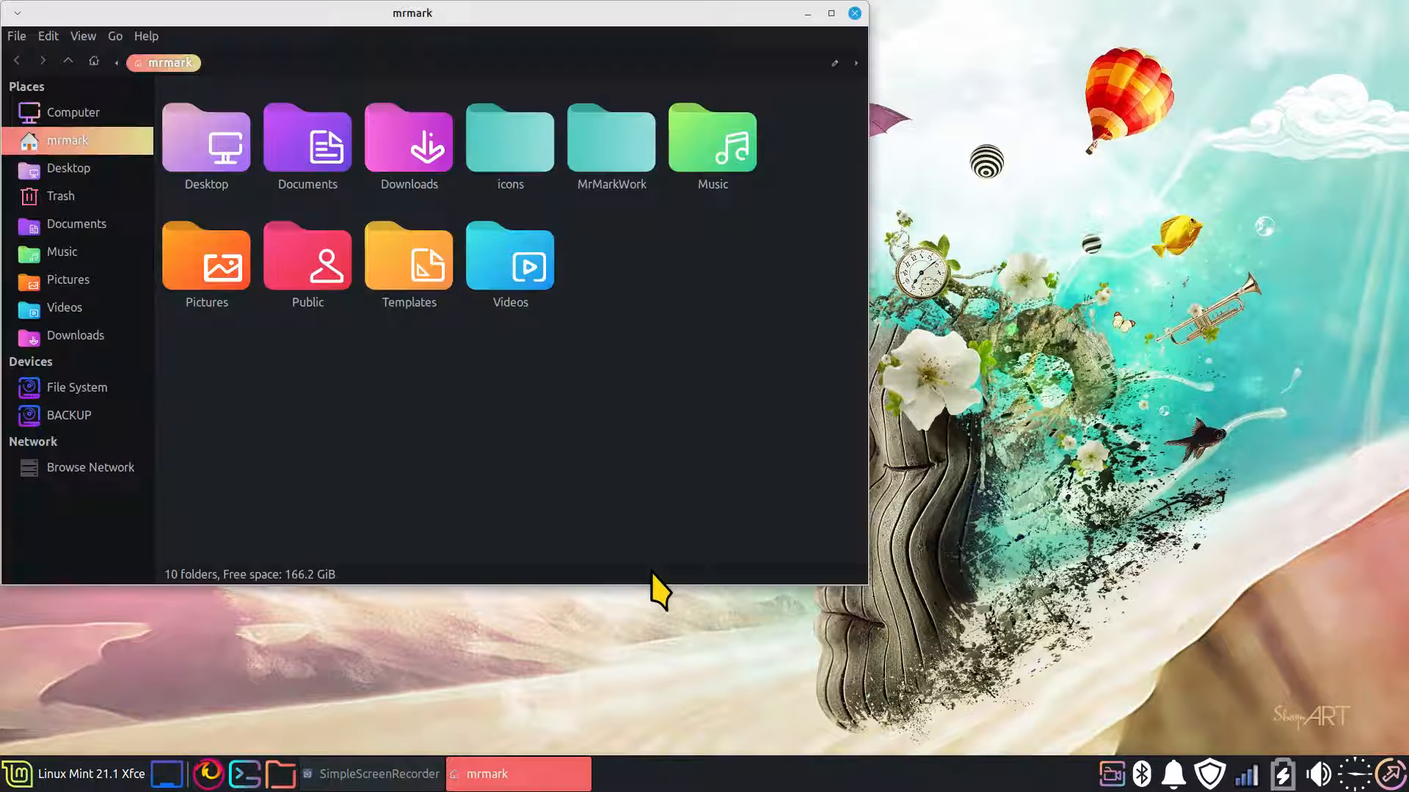
key("alt+F4")
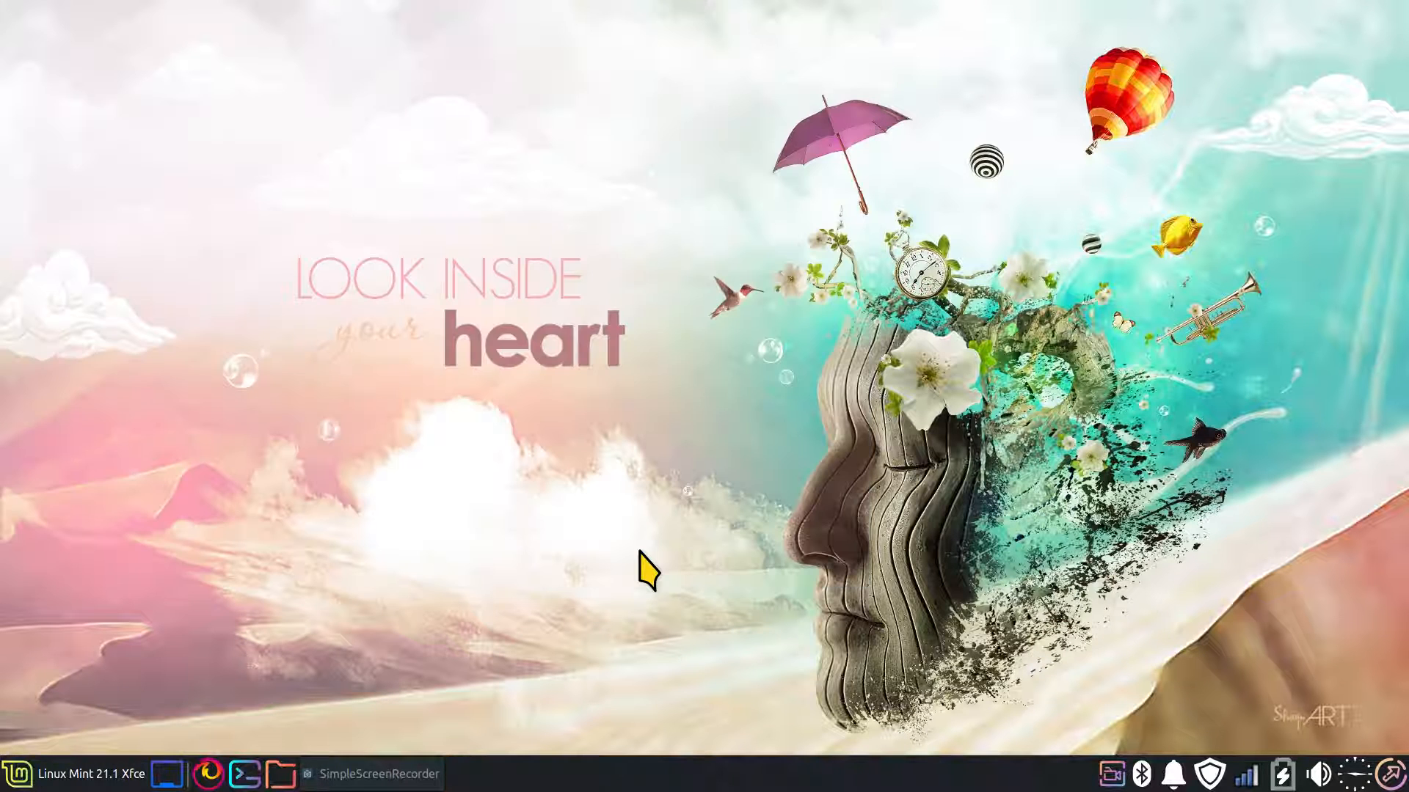
key("super")
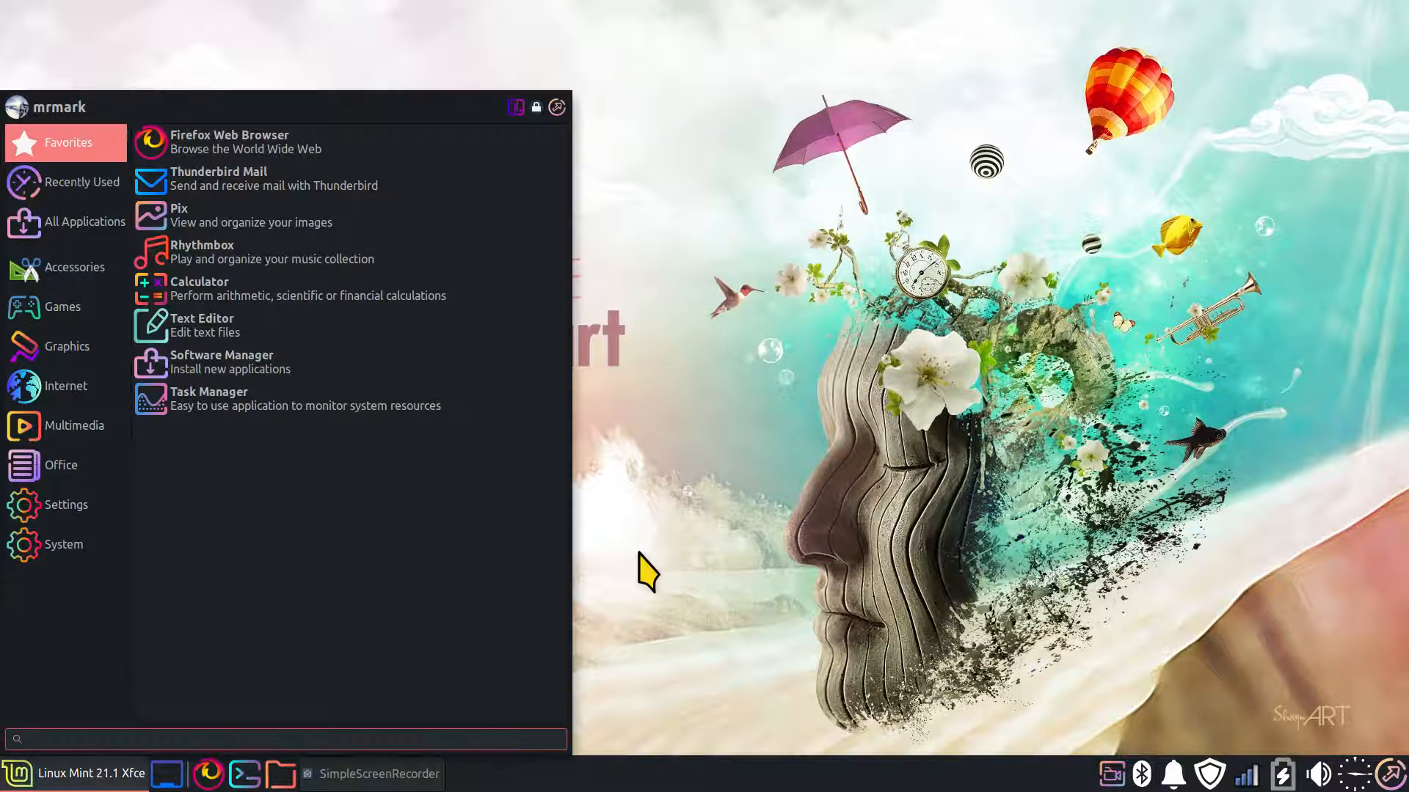
key("super")
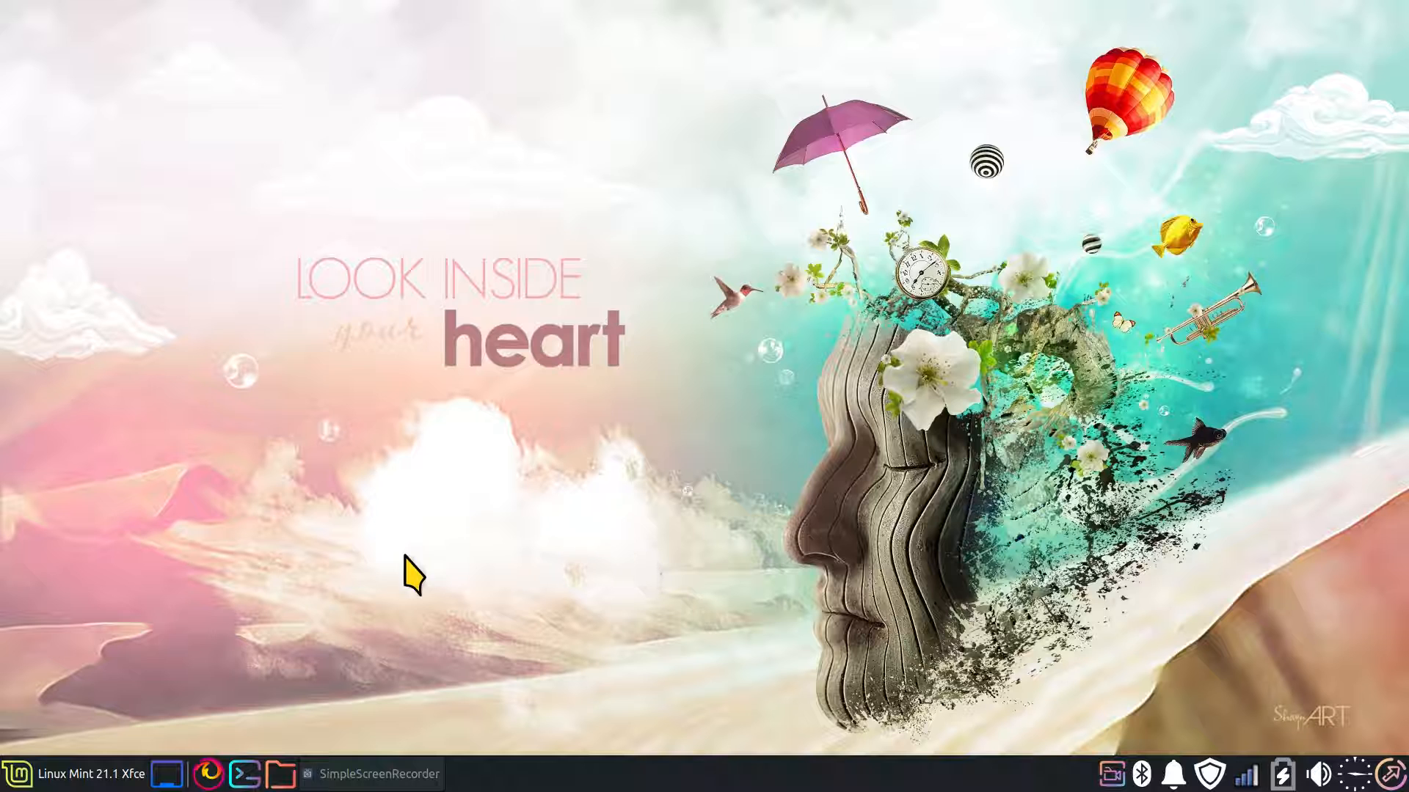
Set the desktop style to Sweet-Ambar-Blue in the Appearance settings
left_click(81, 773)
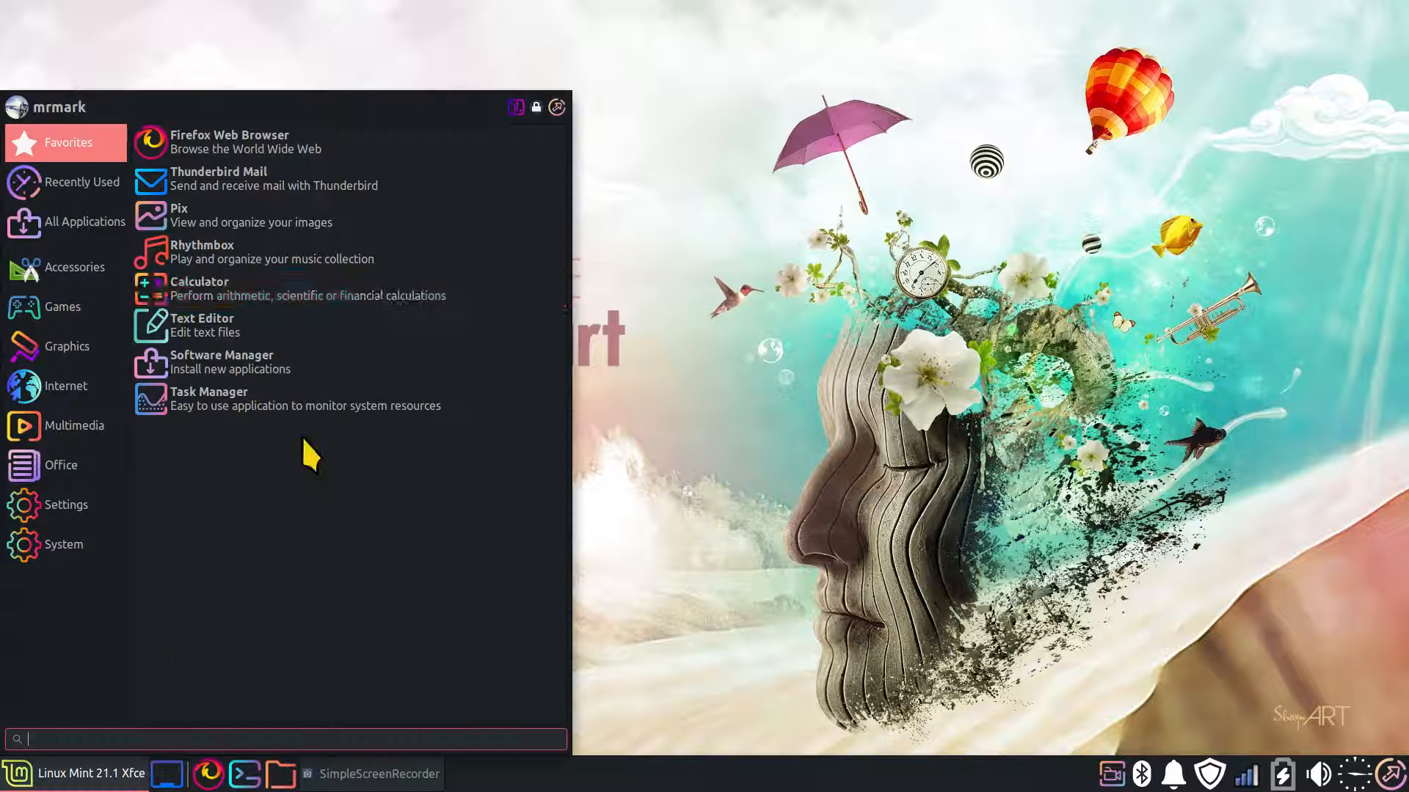
left_click(514, 107)
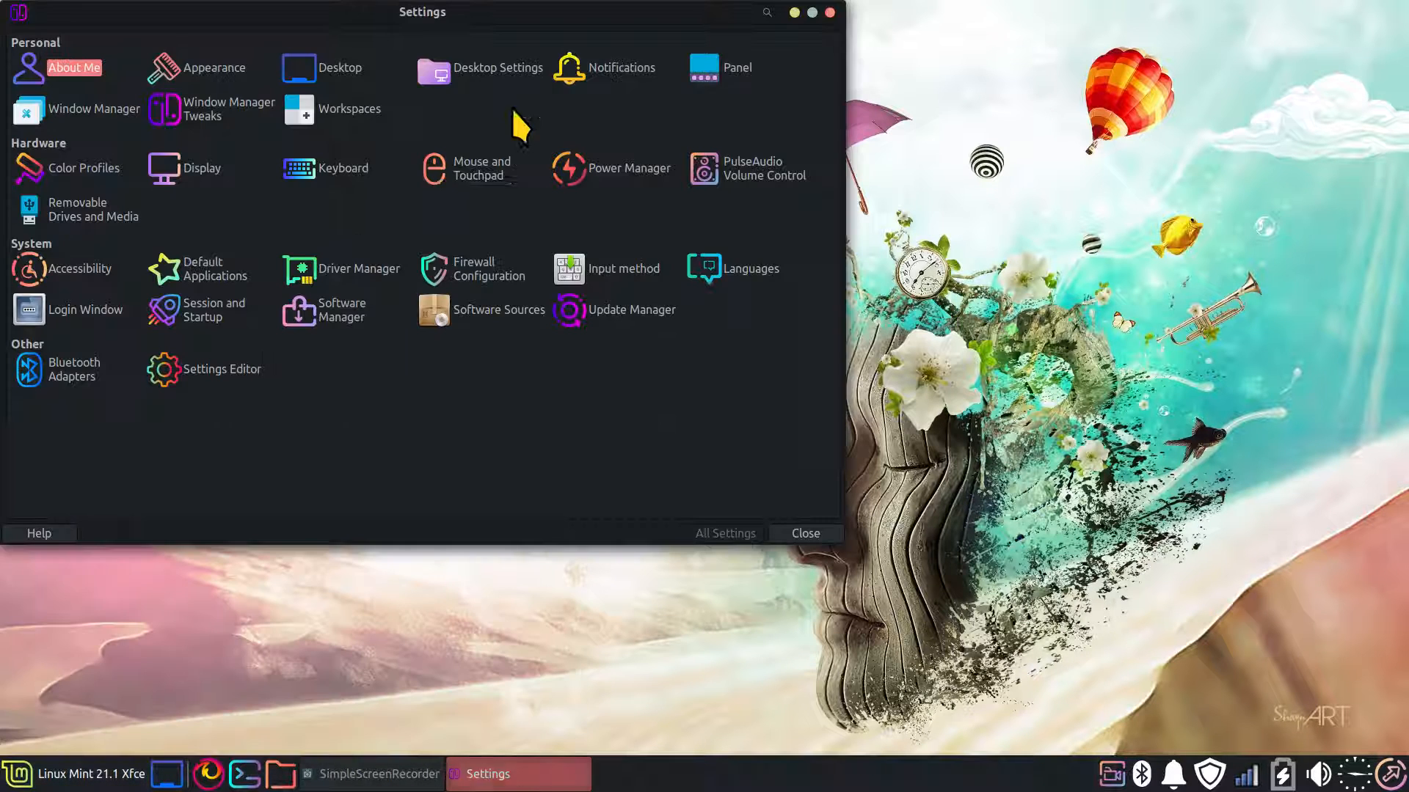
left_click(221, 70)
scroll(188, 381, "down", 5)
scroll(189, 383, "down", 5)
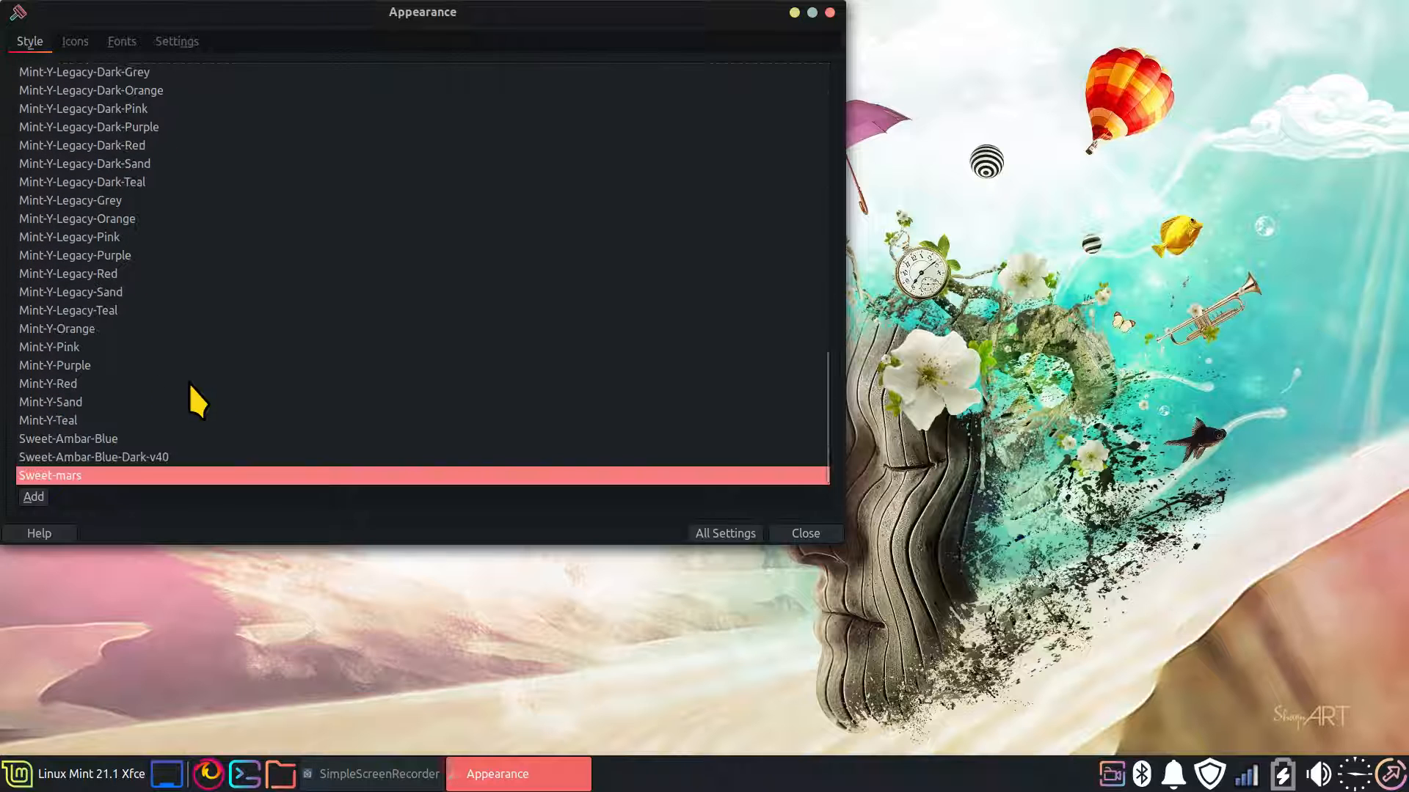
left_click(116, 439)
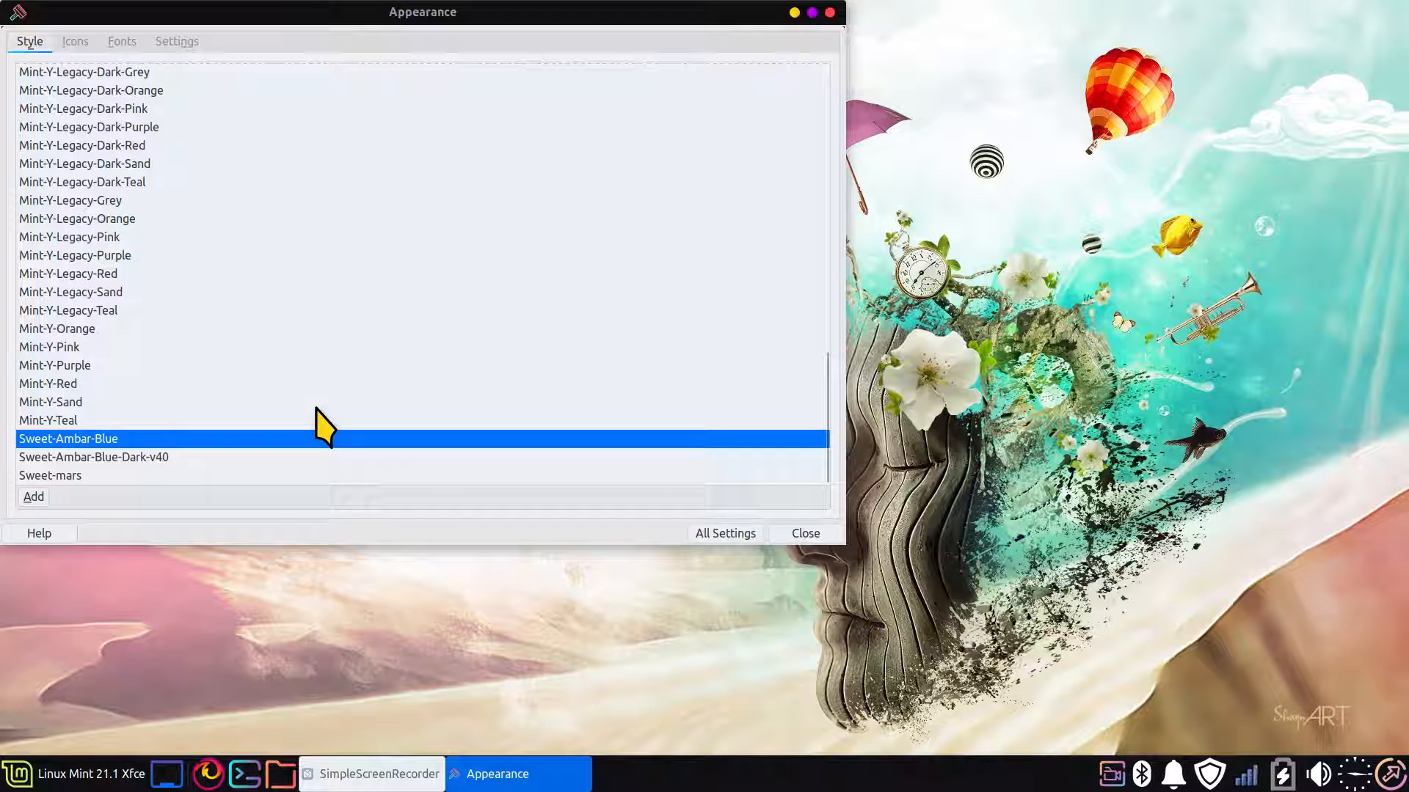
Review the installed icon themes around candy-icons in the Appearance settings, recheck the selected style, and close the window
left_click_drag(409, 22, 703, 173)
left_click(371, 197)
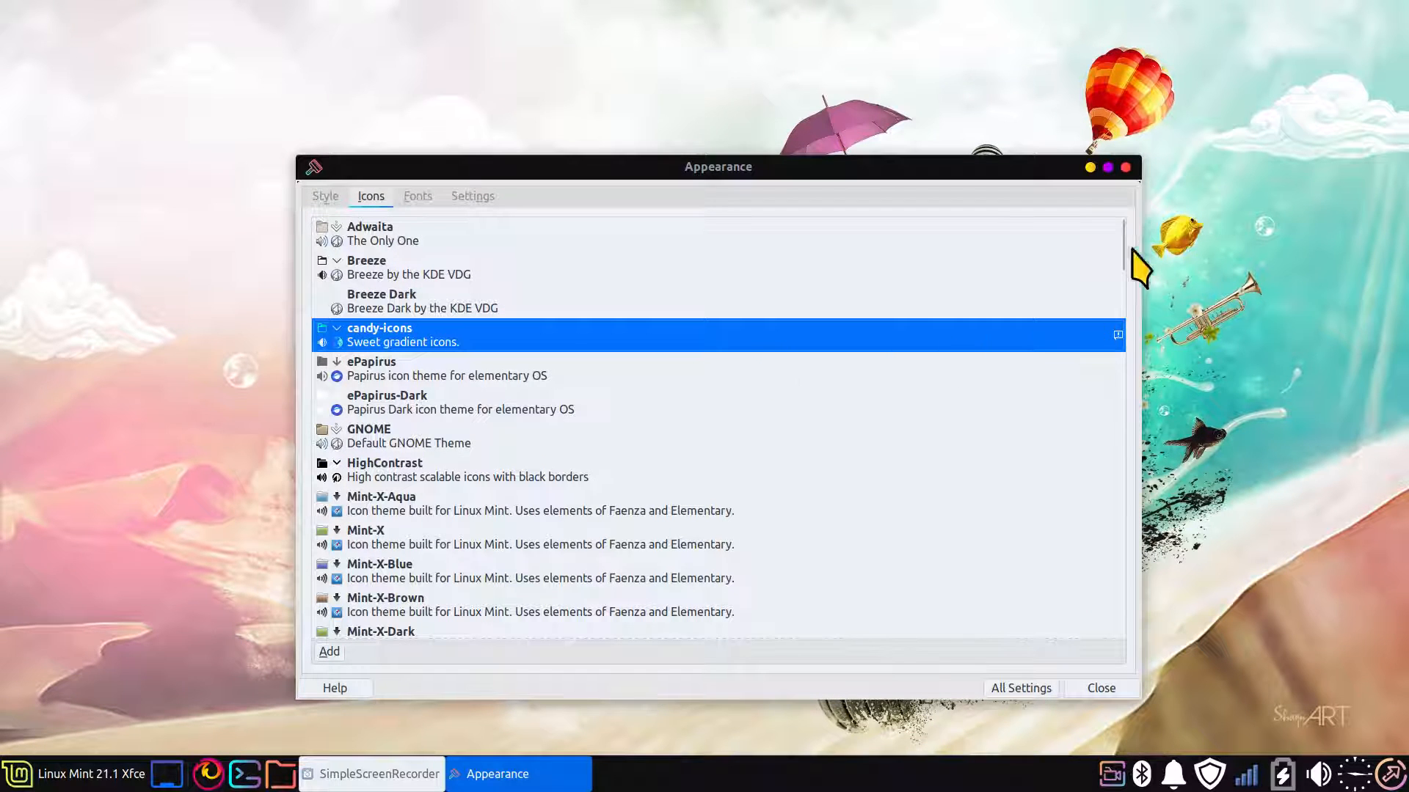
scroll(1123, 284, "down", 3)
left_click_drag(1123, 285, 1132, 484)
left_click_drag(1127, 503, 1135, 266)
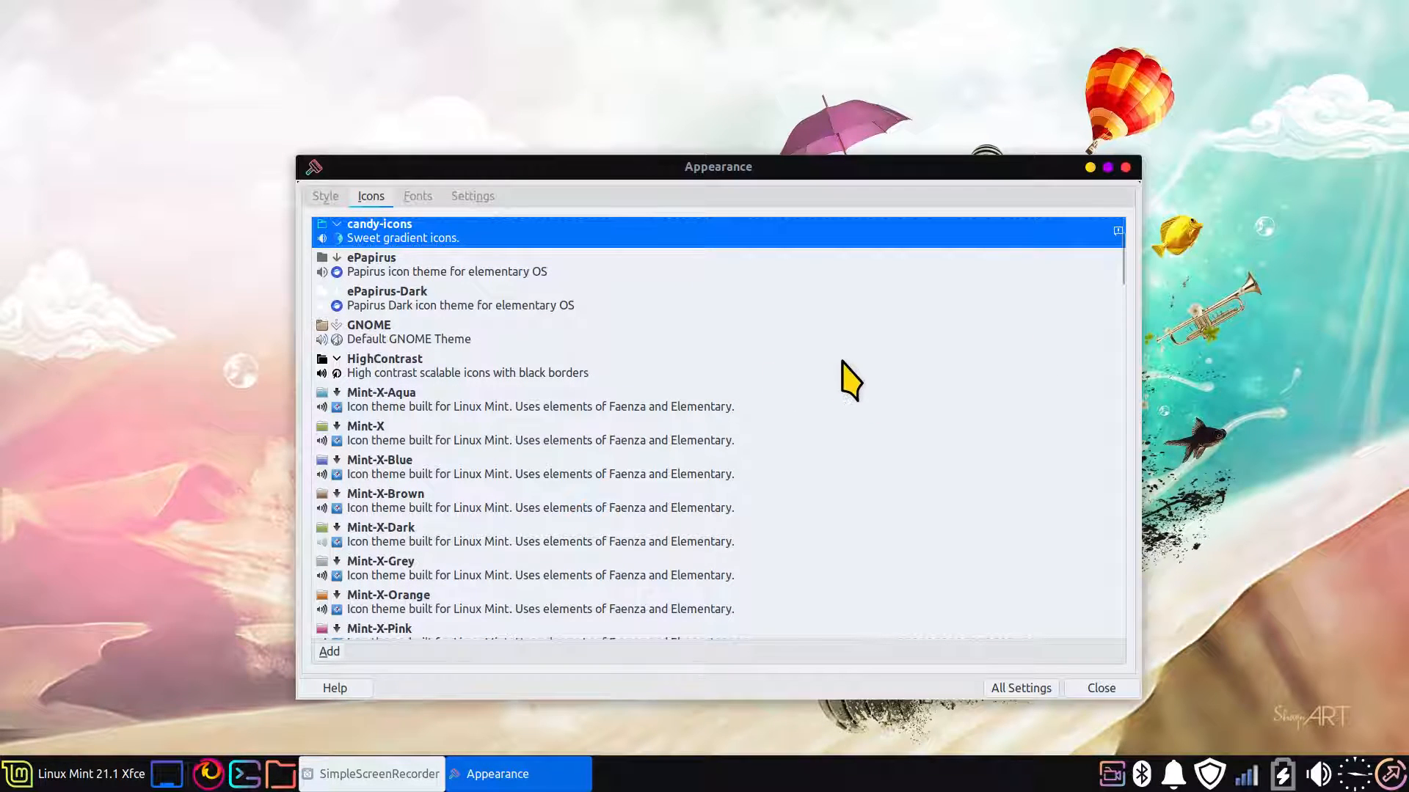
scroll(851, 380, "up", 1)
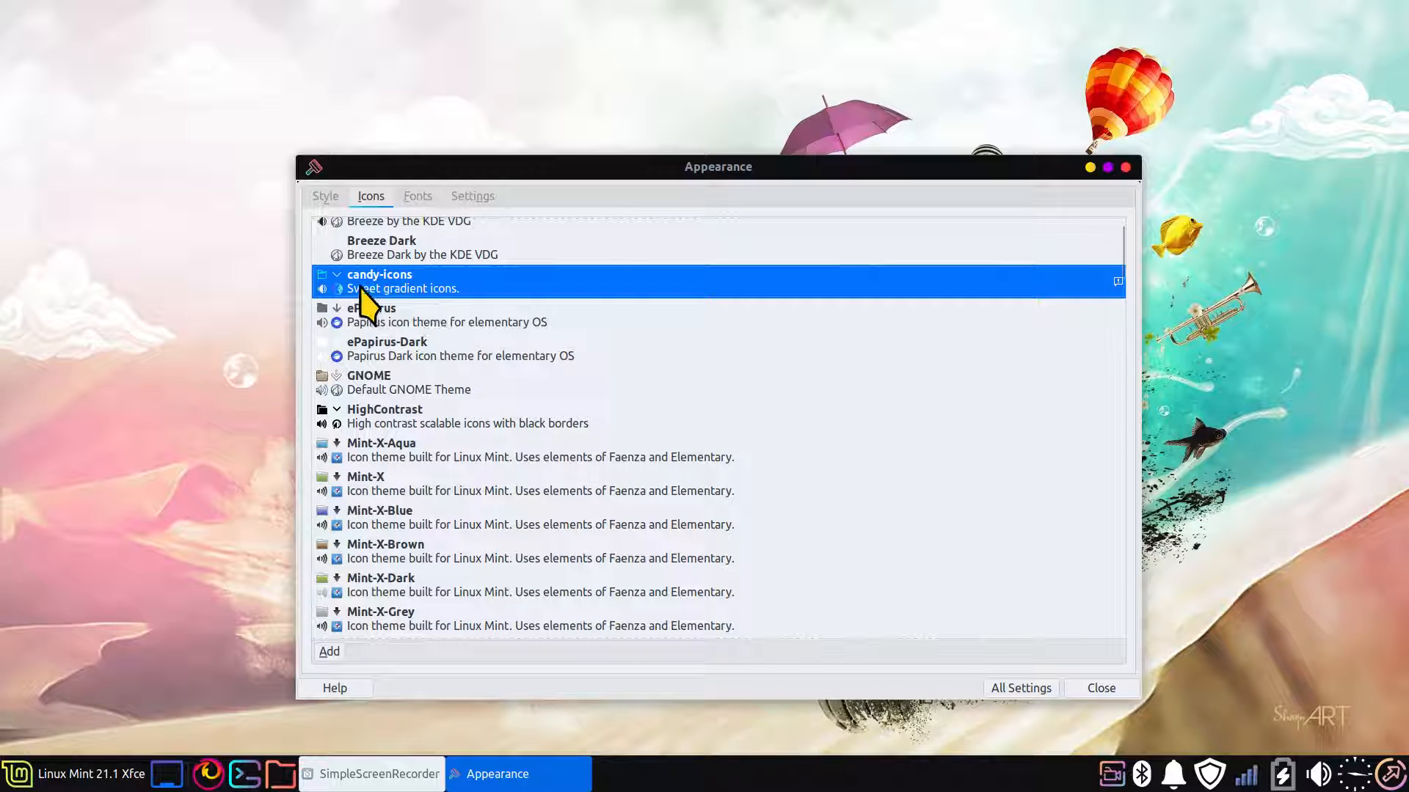
mouse_move(361, 288)
left_click(325, 196)
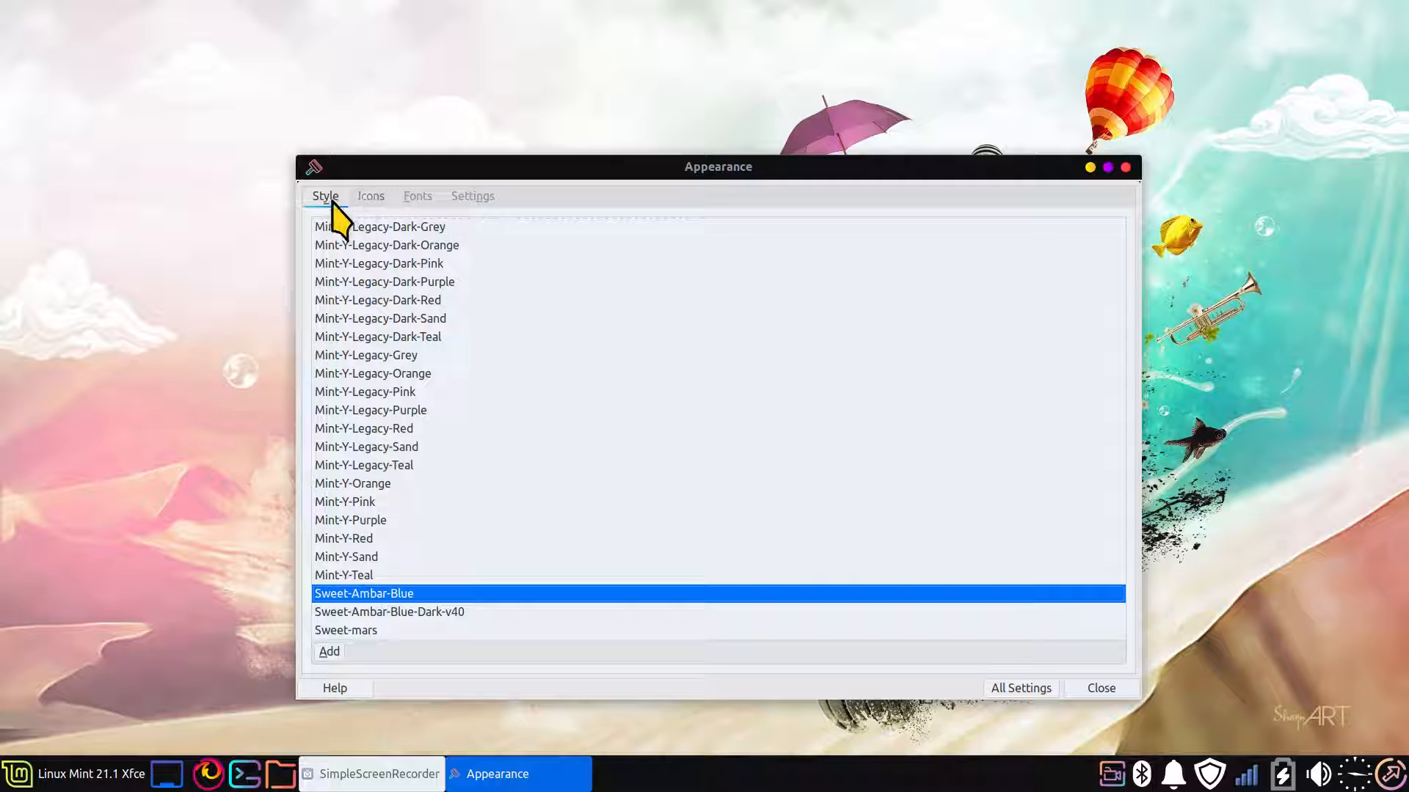
left_click(363, 197)
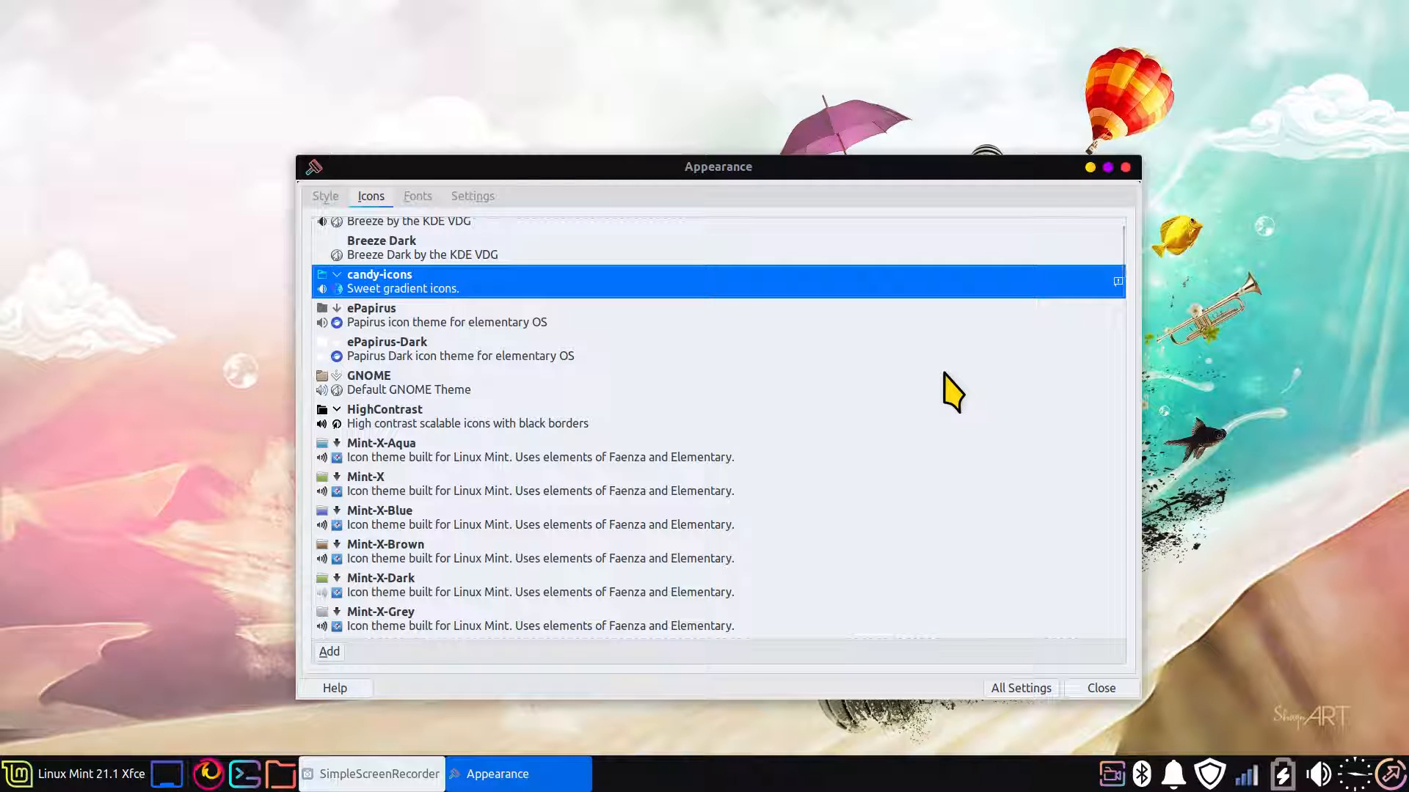
left_click(1128, 171)
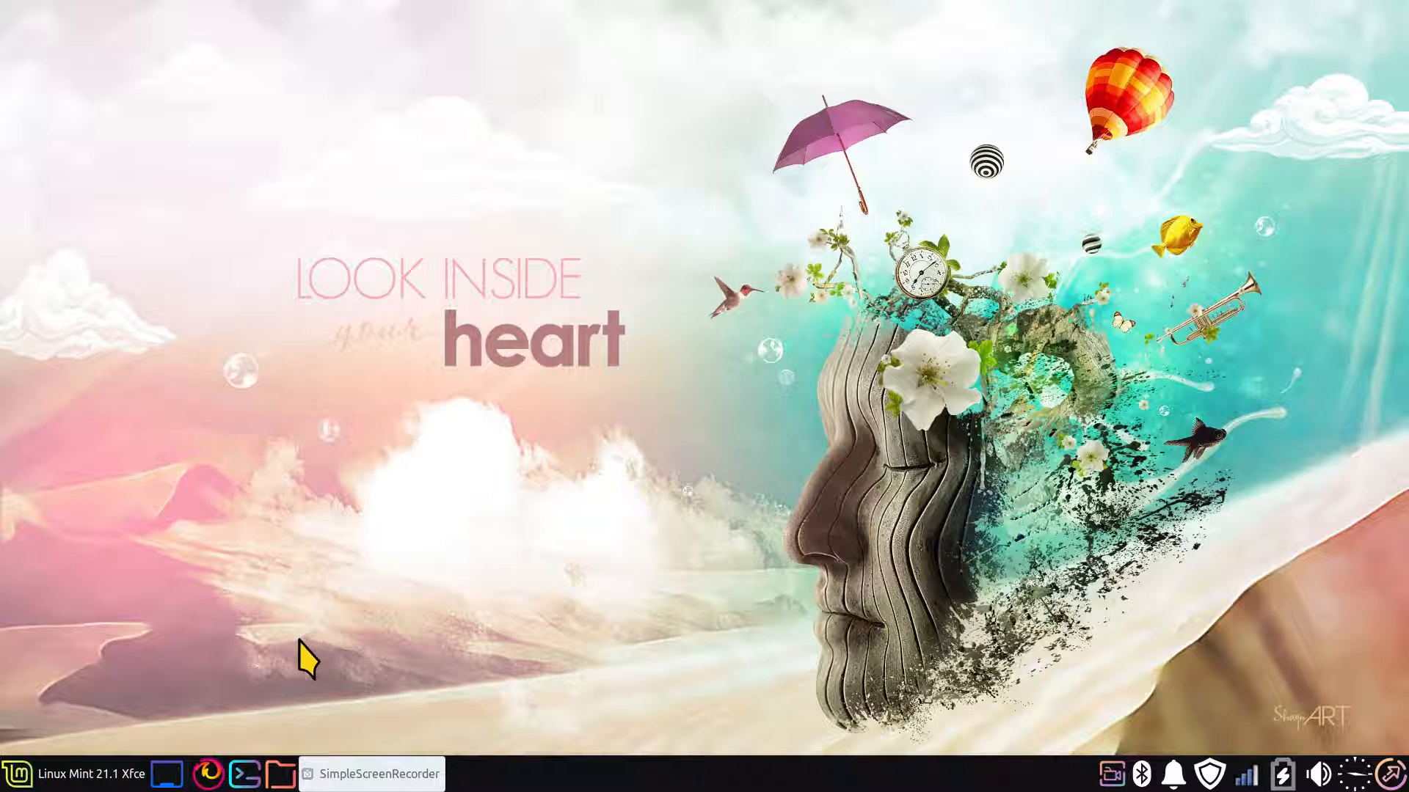
Open the home folder in the file manager and show its hidden files
left_click(280, 774)
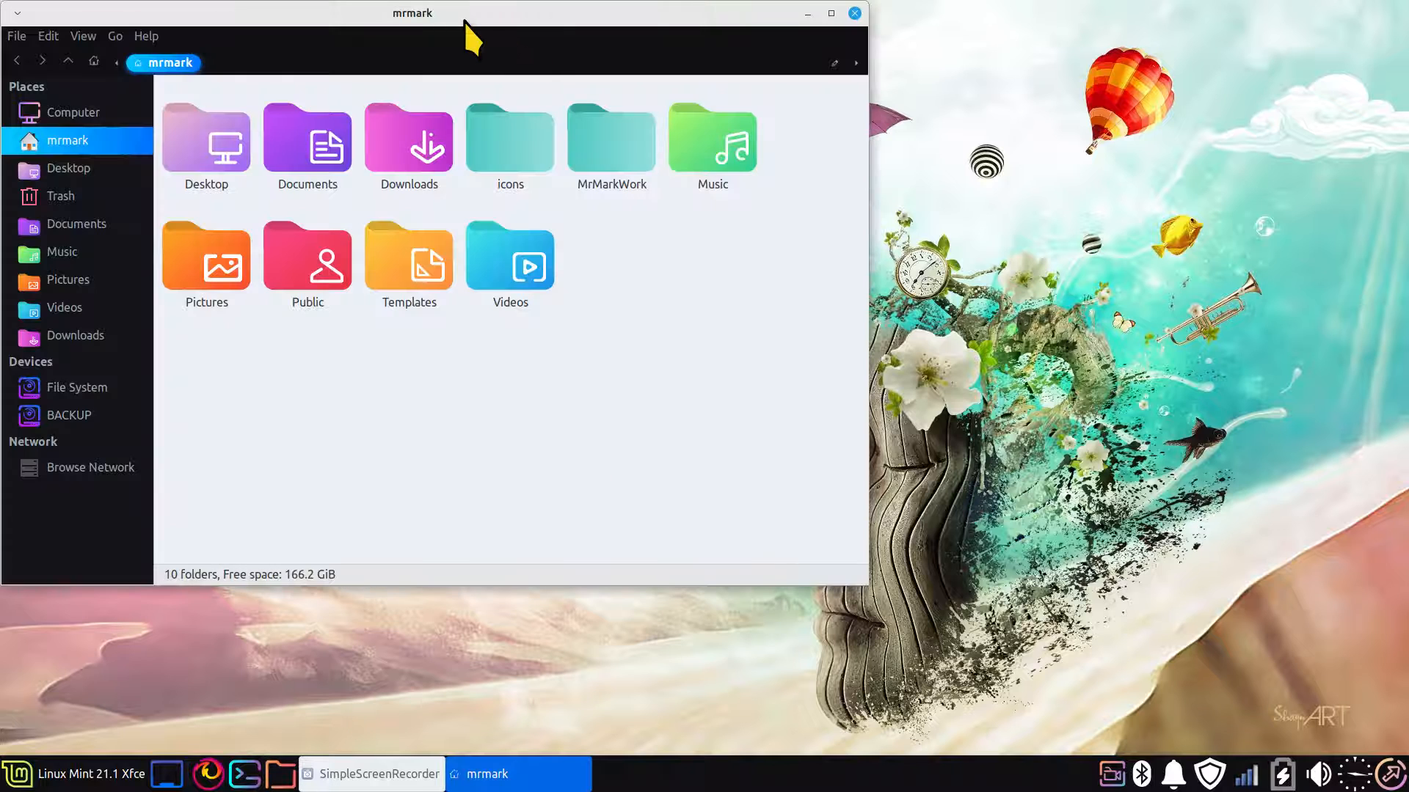
left_click_drag(465, 20, 726, 171)
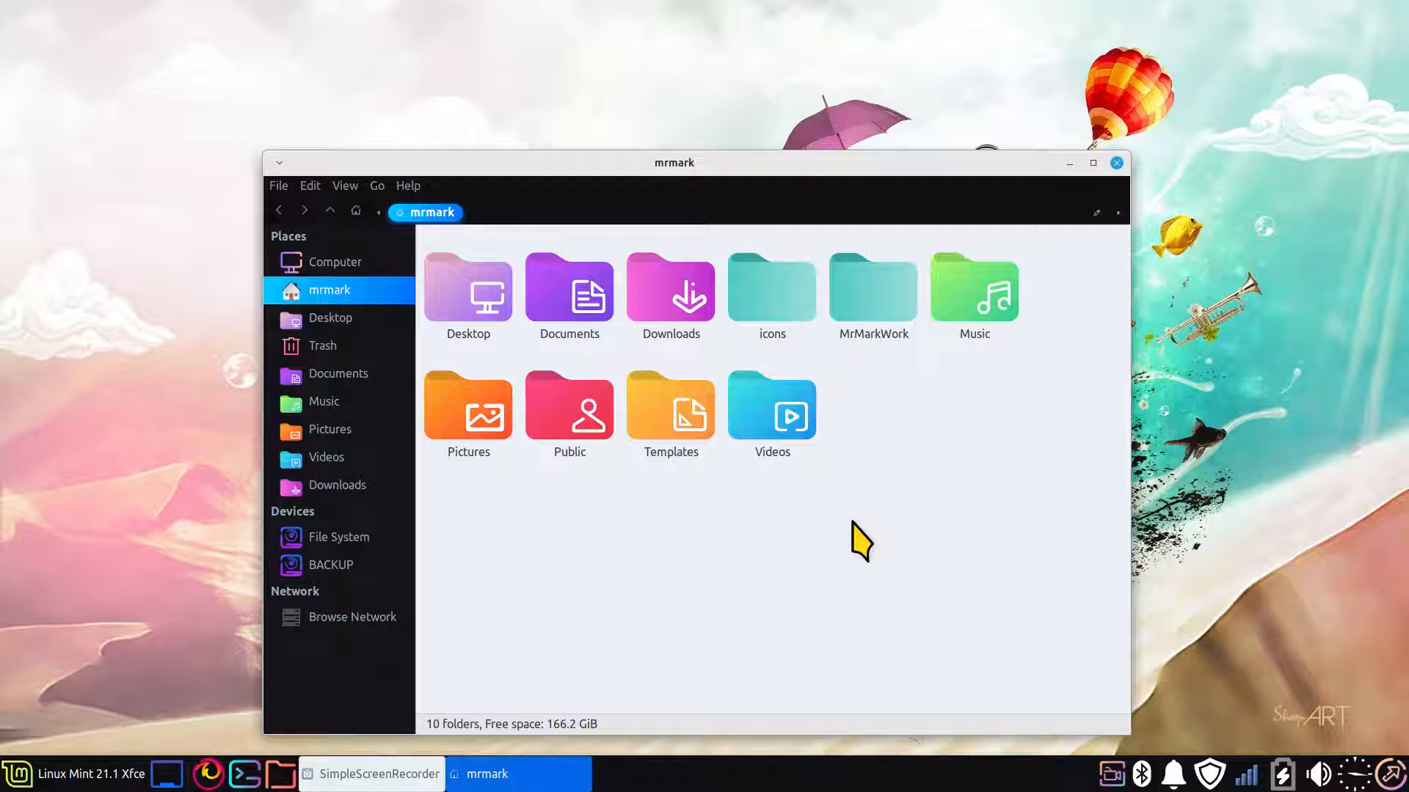
left_click(345, 185)
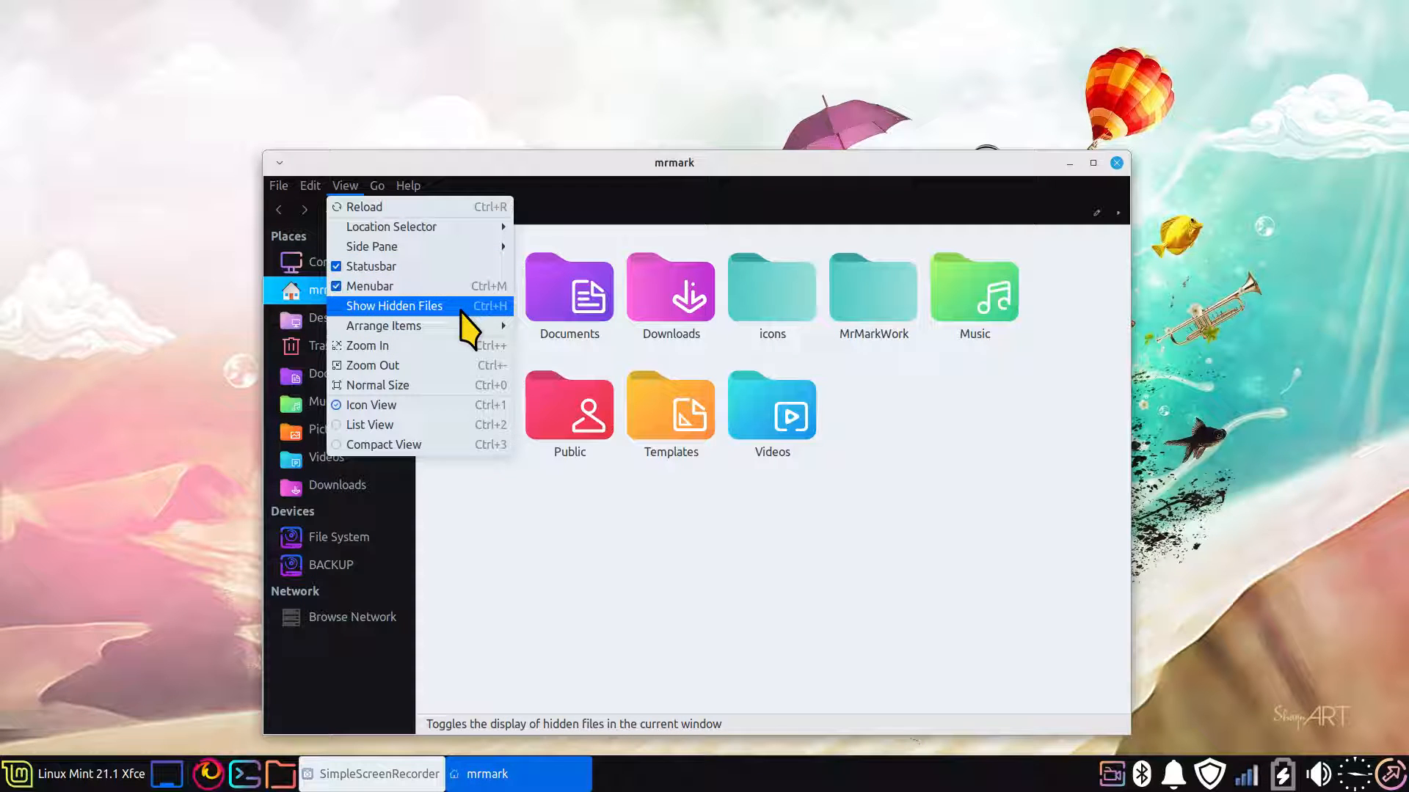
left_click(895, 529)
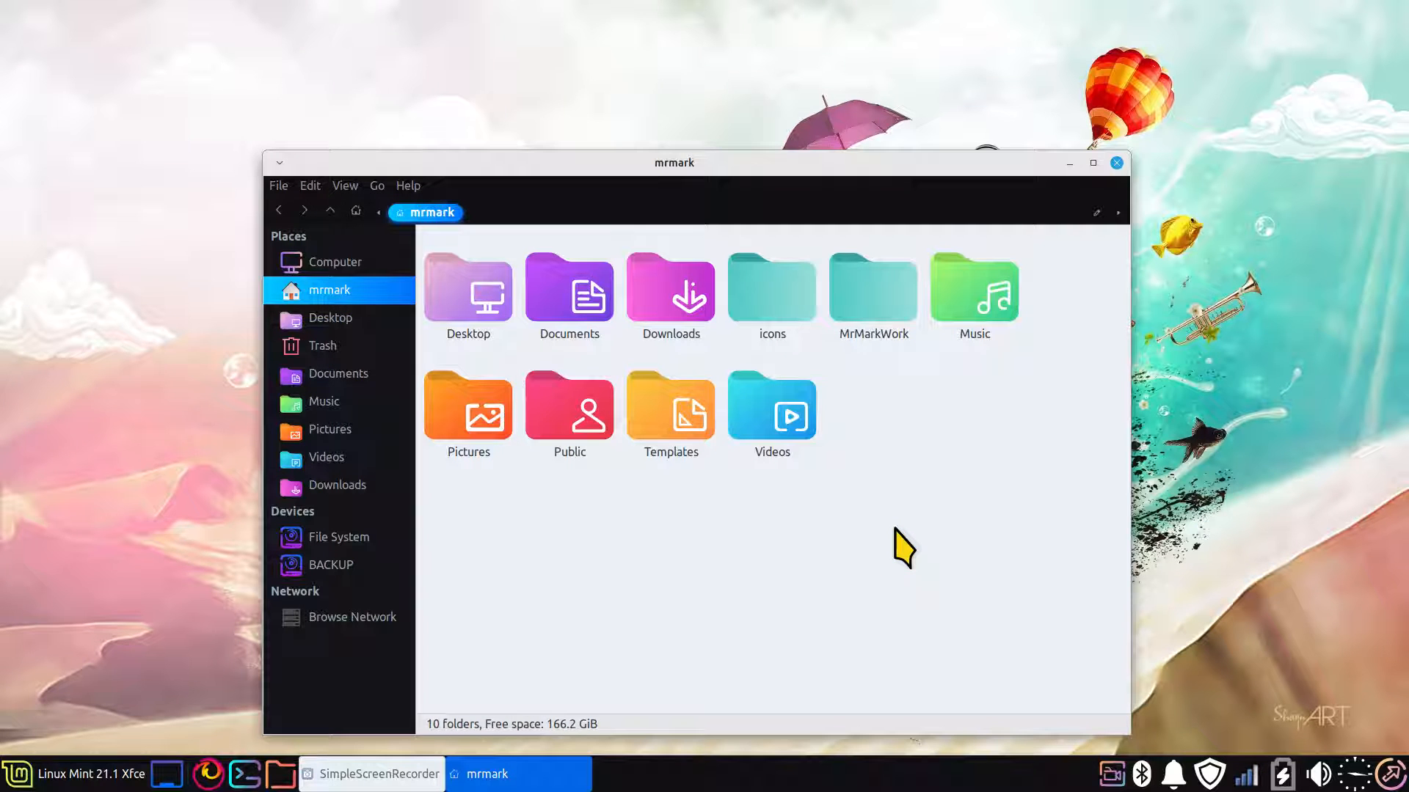
key("ctrl+h")
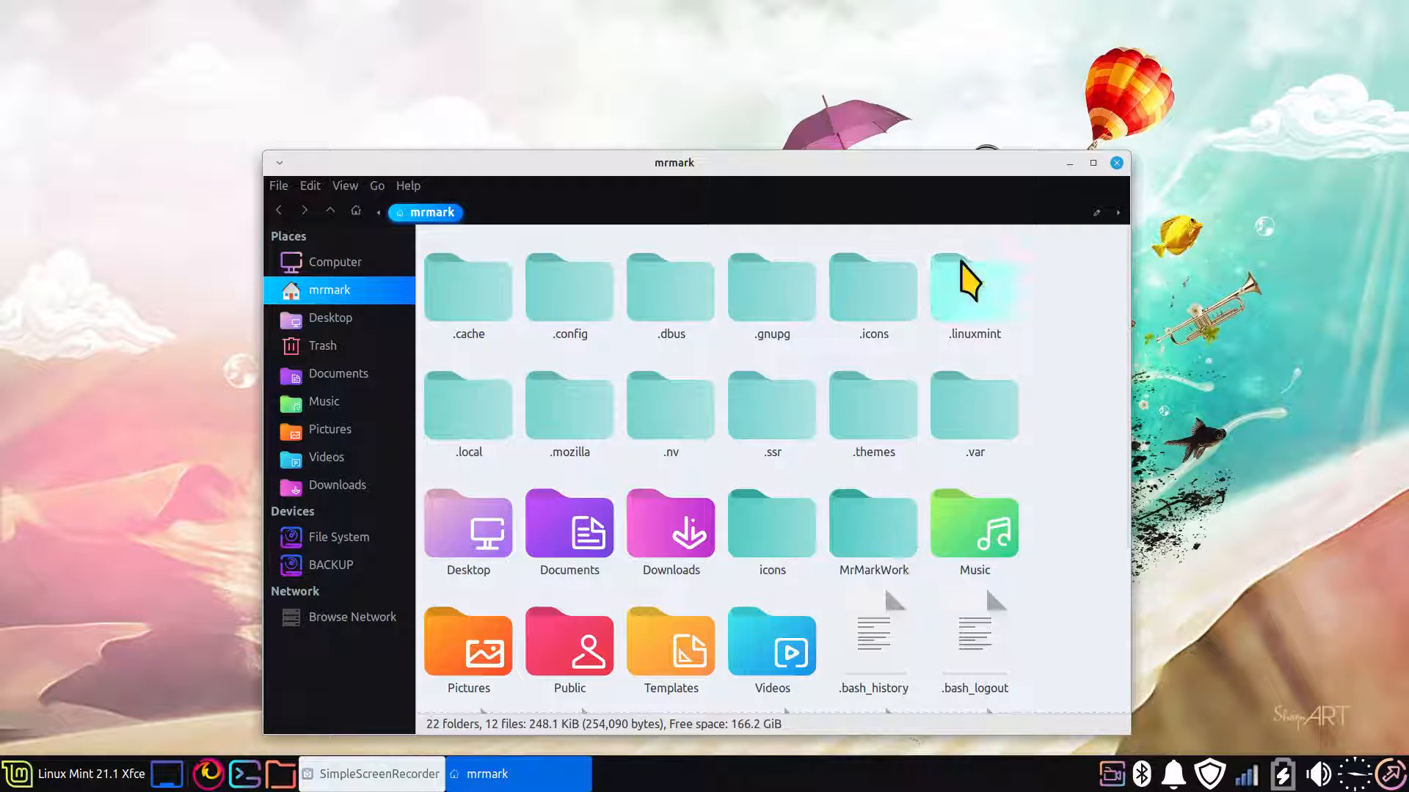
Locate the hidden .icons and .themes folders in the home folder, selecting each in turn
left_click_drag(935, 169, 844, 39)
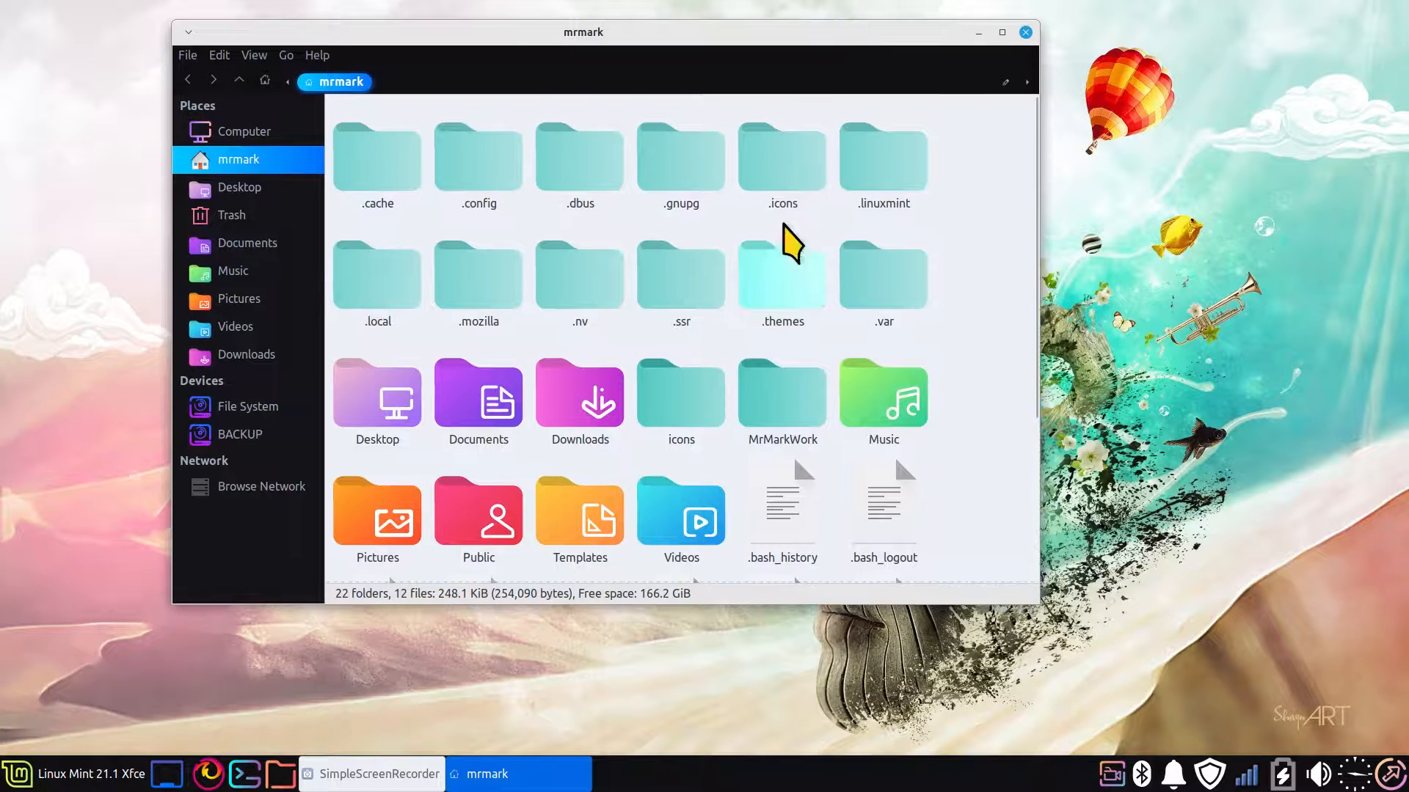
left_click(783, 169)
left_click(790, 284)
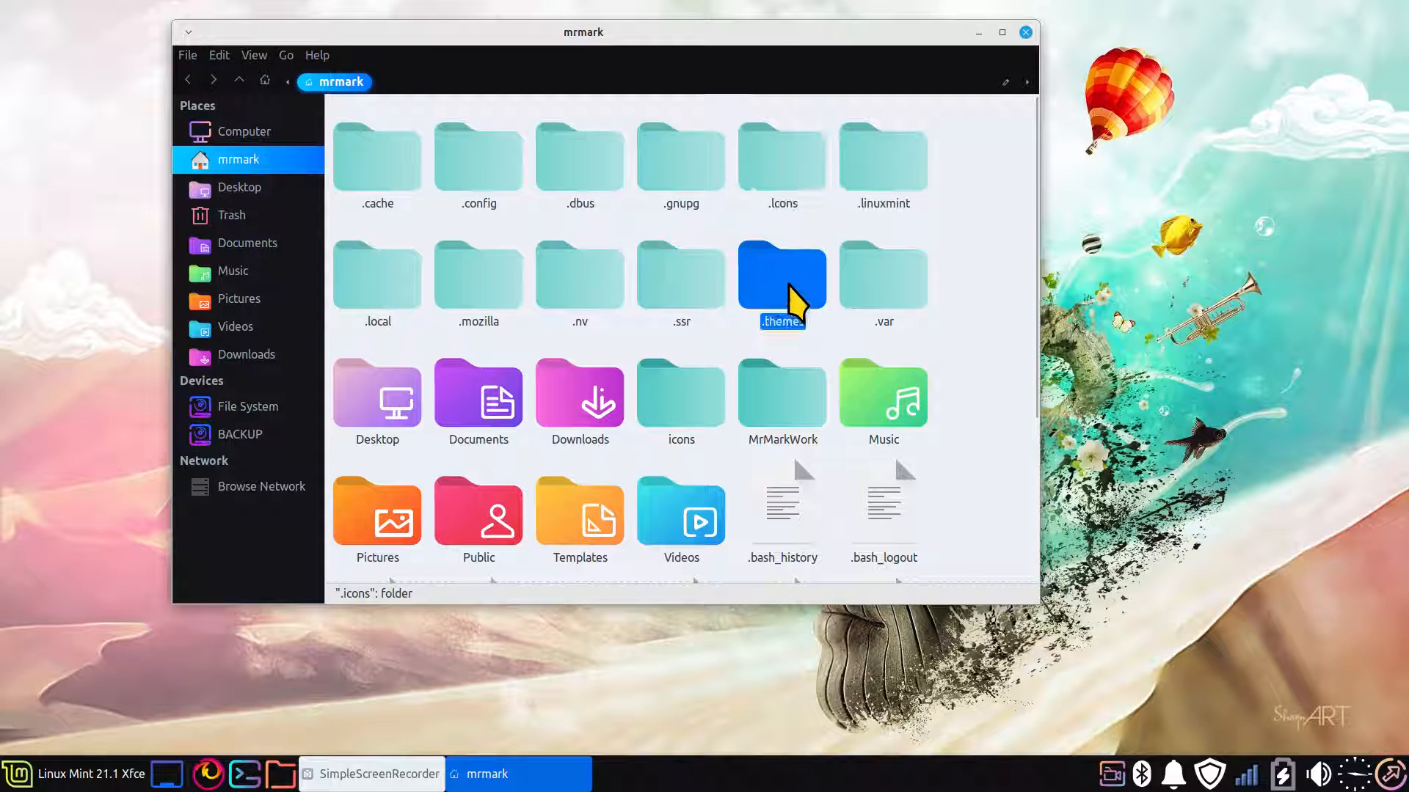
Start creating a new folder named .icons in the home folder and cancel it
right_click(950, 298)
left_click(988, 308)
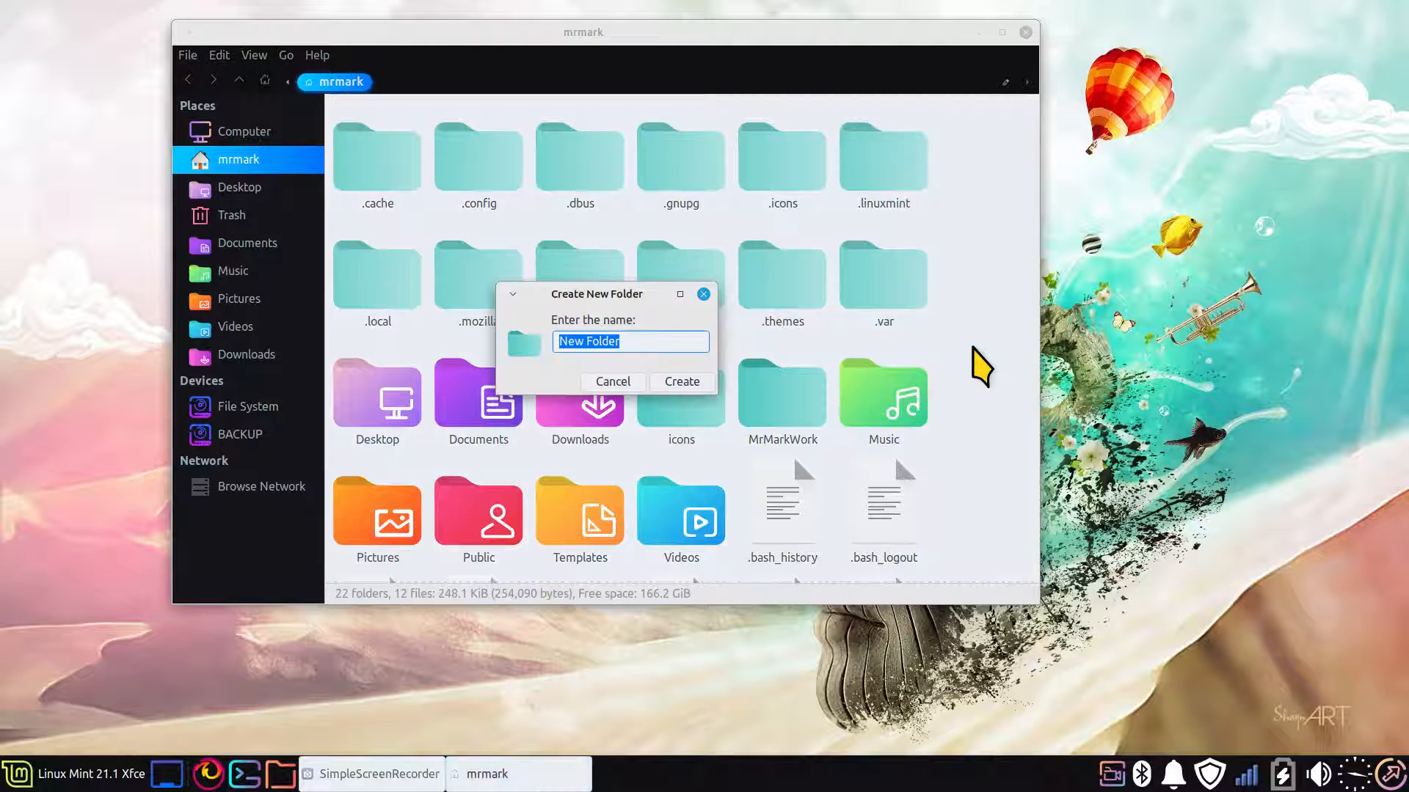
type(".icons")
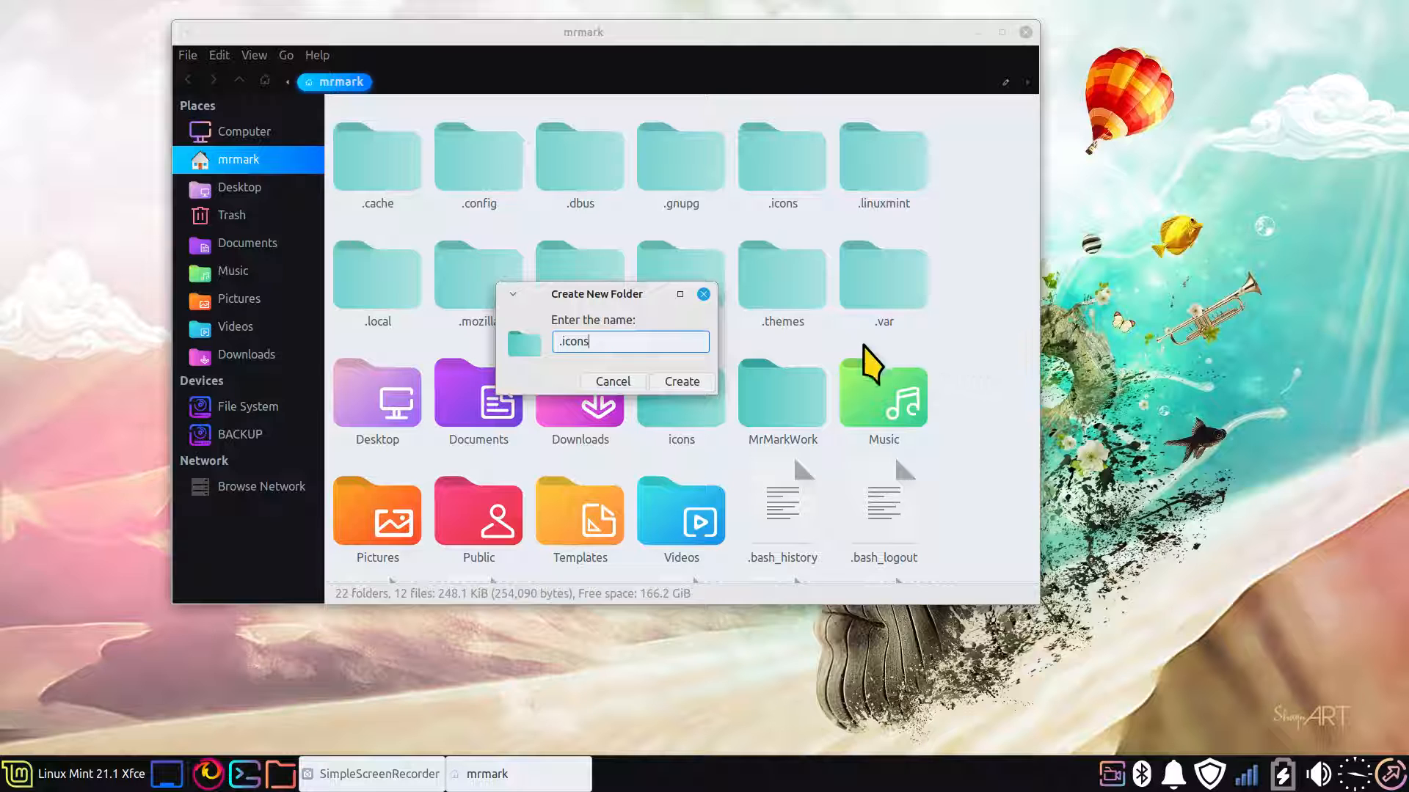
left_click_drag(611, 292, 1075, 300)
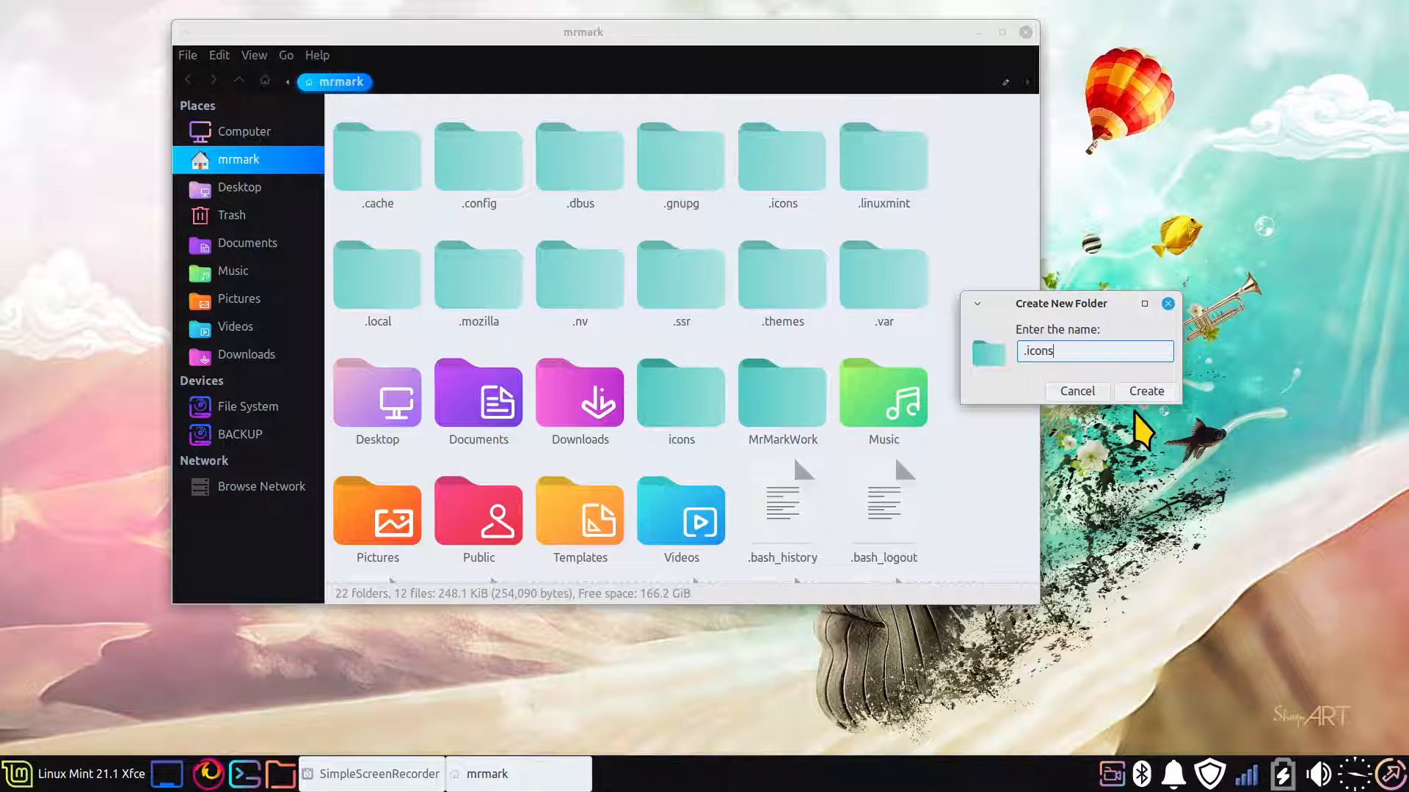
left_click(1073, 391)
Maximise the file manager window and open the hidden .themes folder
left_click(787, 286)
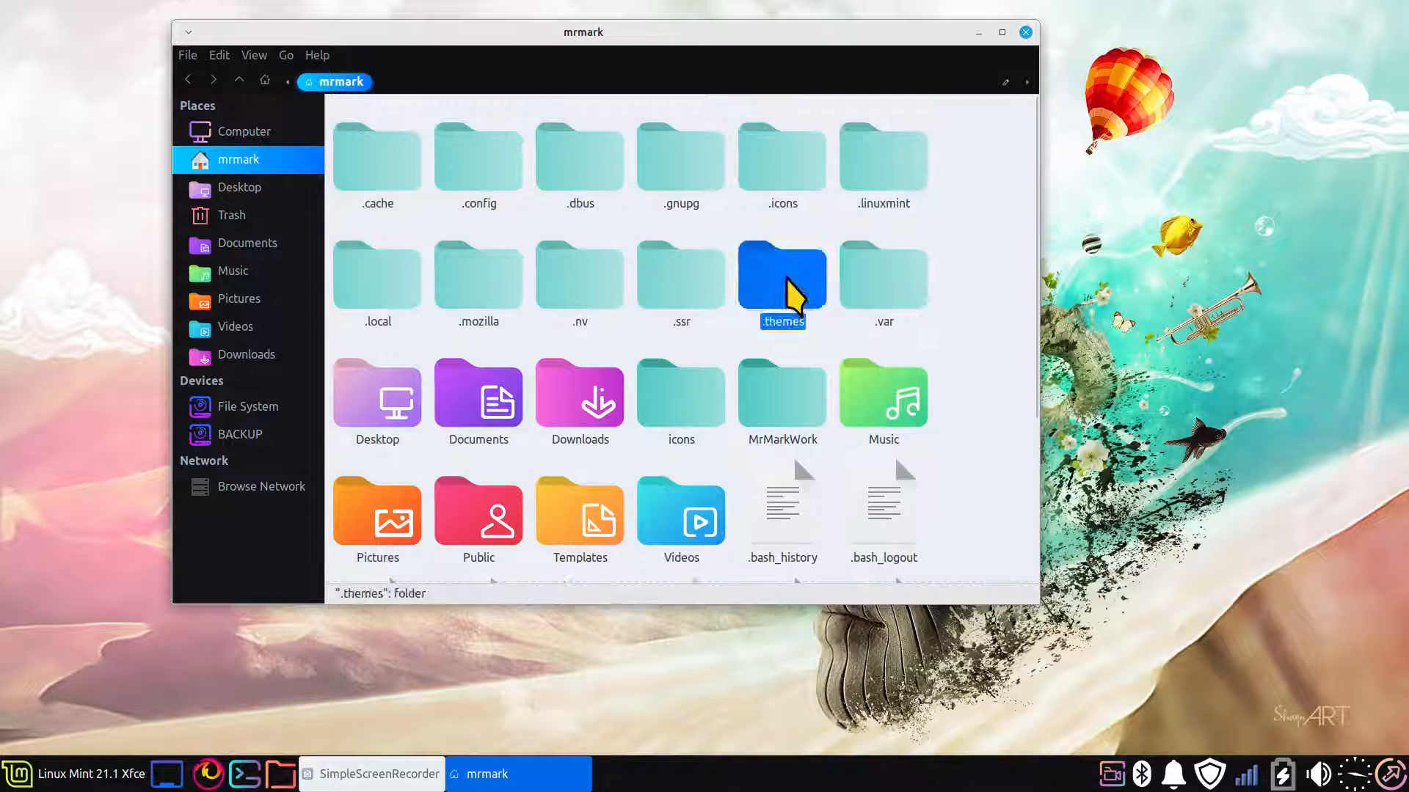
scroll(786, 278, "up", 3)
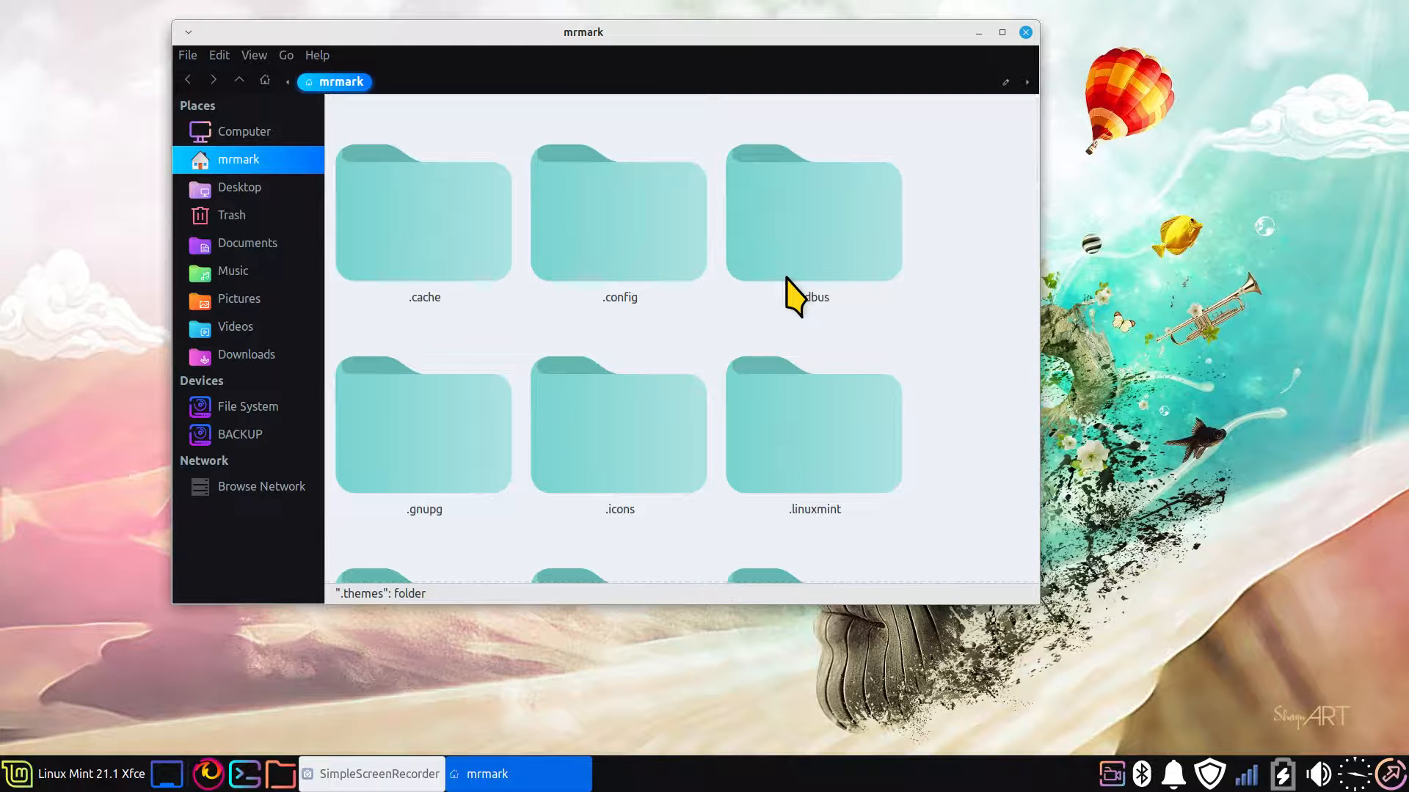
scroll(788, 286, "down", 5)
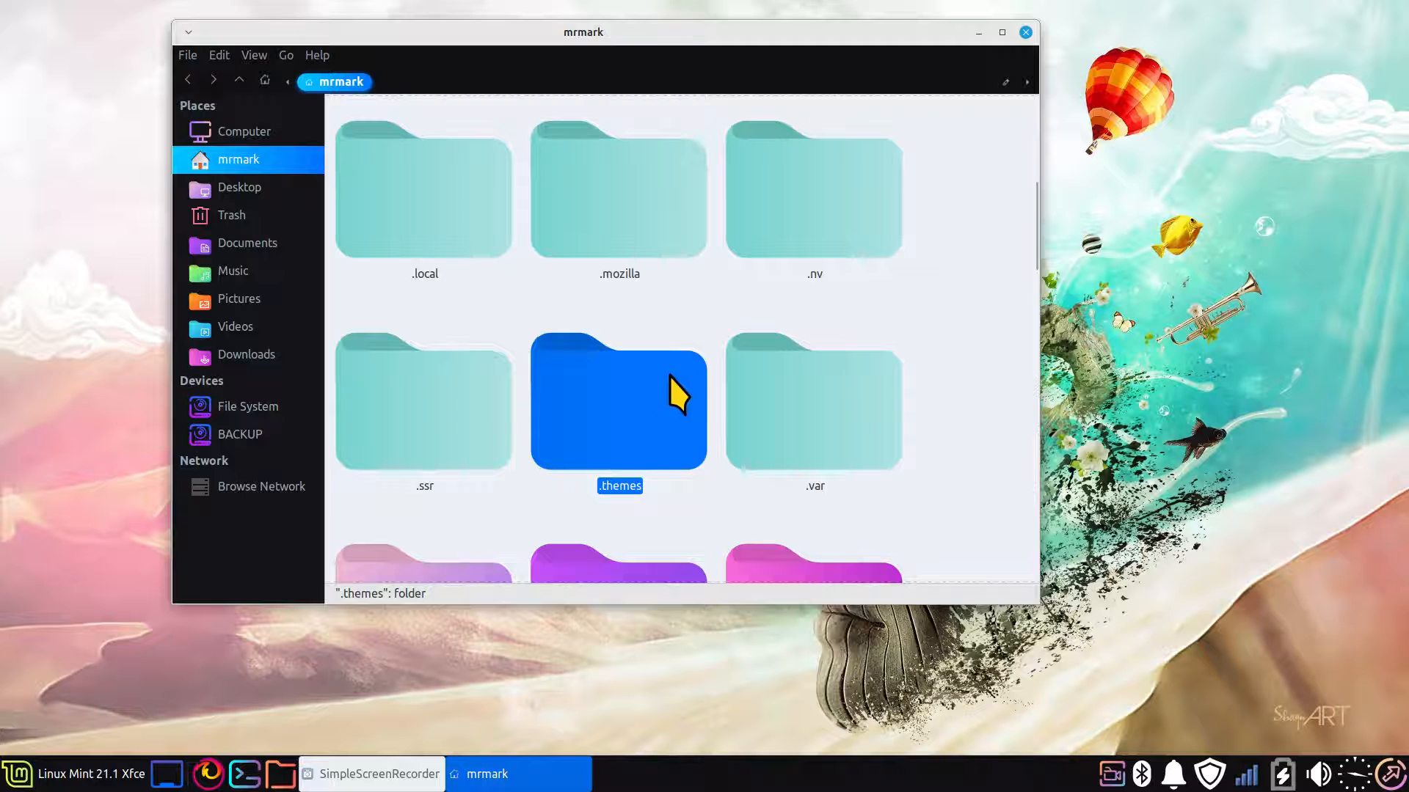
scroll(669, 376, "down", 3)
double_click(772, 34)
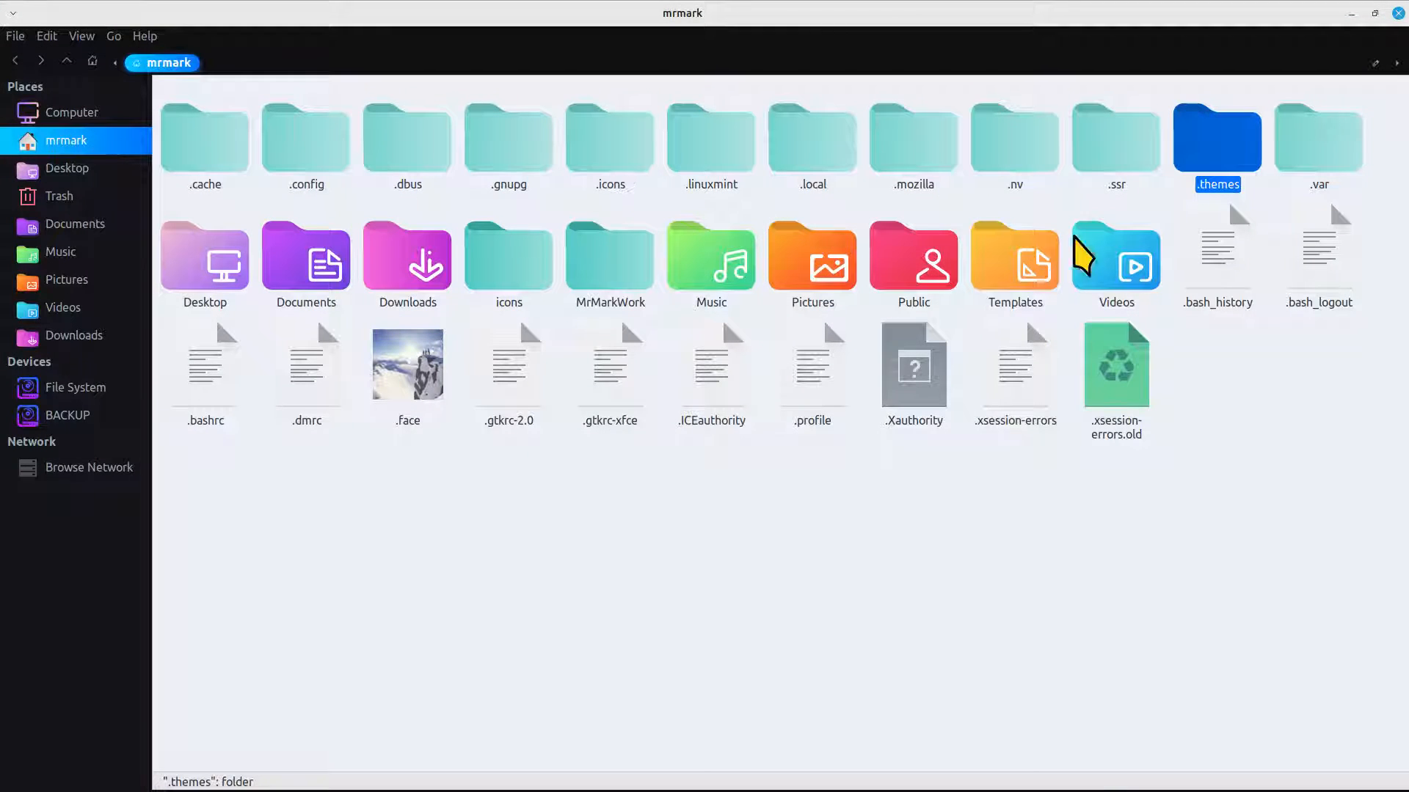
double_click(1212, 165)
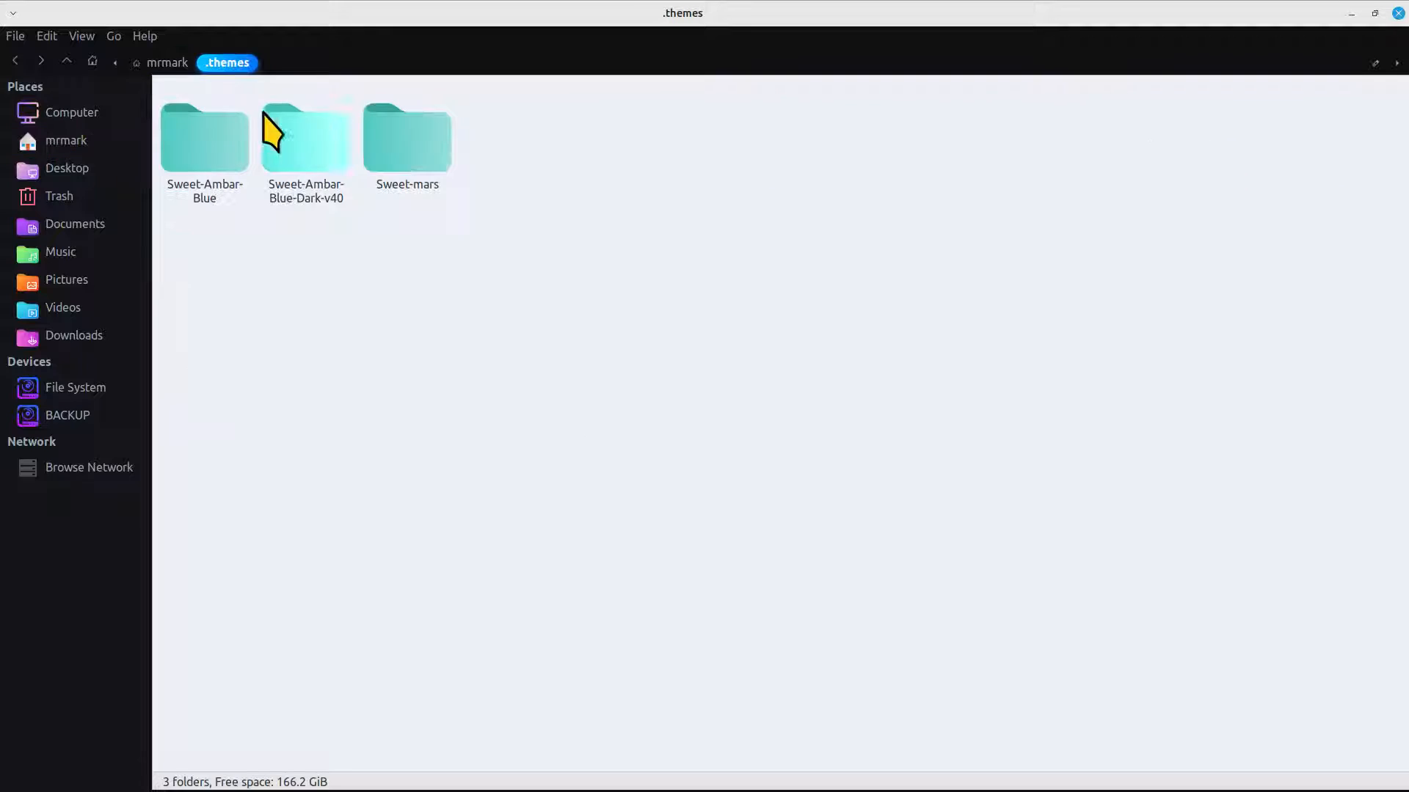
Enlarge the icons in the .themes folder and look over the Sweet-Ambar-Blue, Sweet-Ambar-Blue-Dark-v40 and Sweet-mars theme folders
left_click(209, 133)
key("ctrl+plus")
key("ctrl+plus")
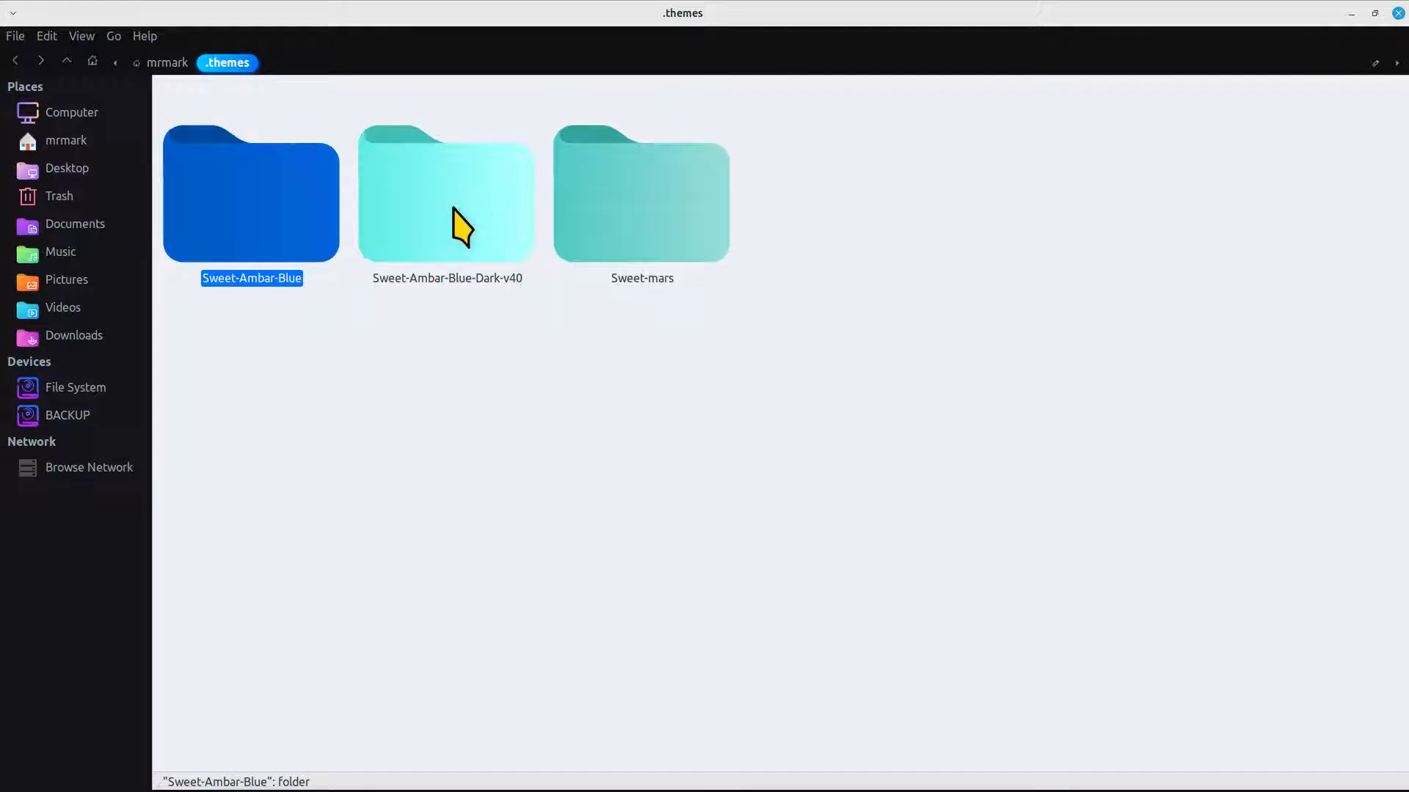
left_click(473, 210)
left_click(663, 222)
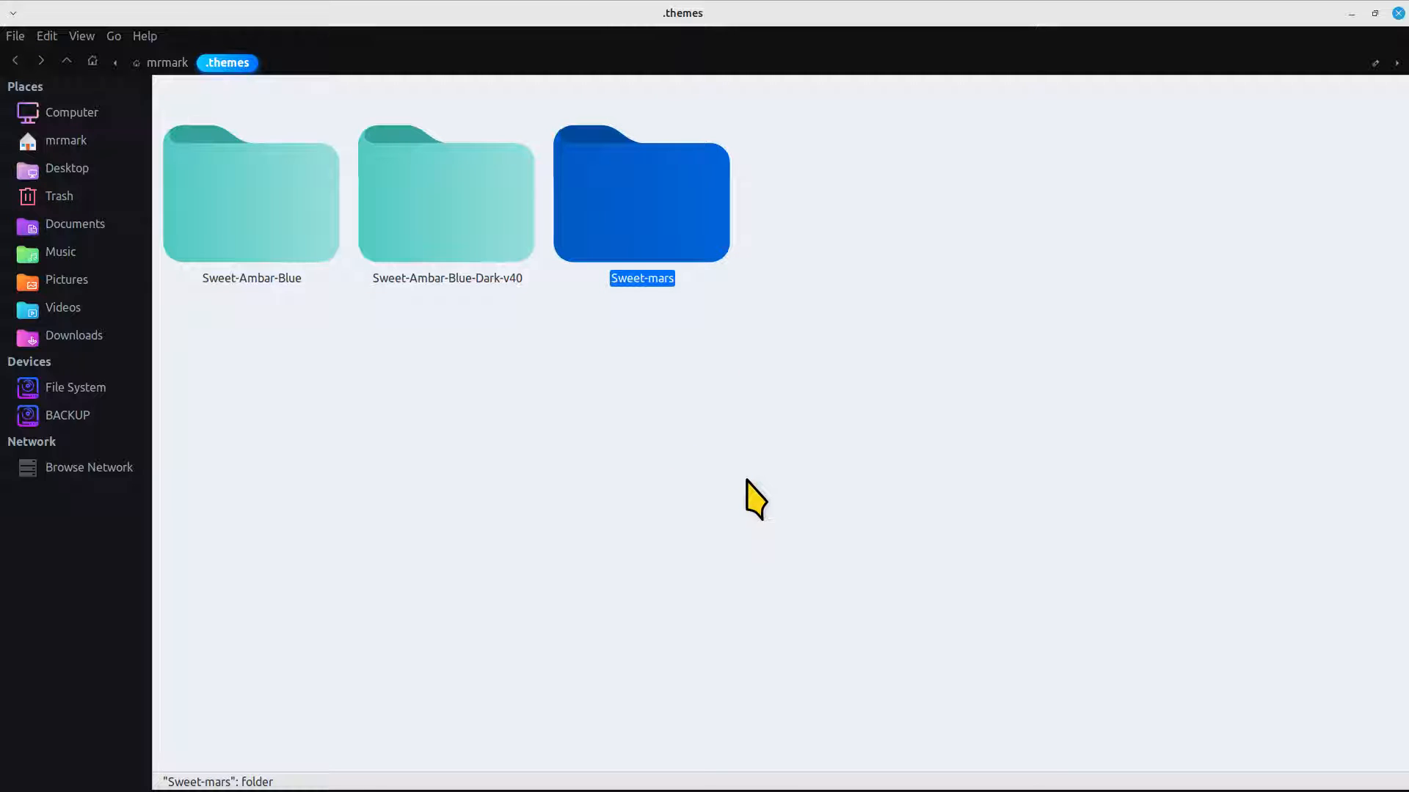
key("ctrl+0")
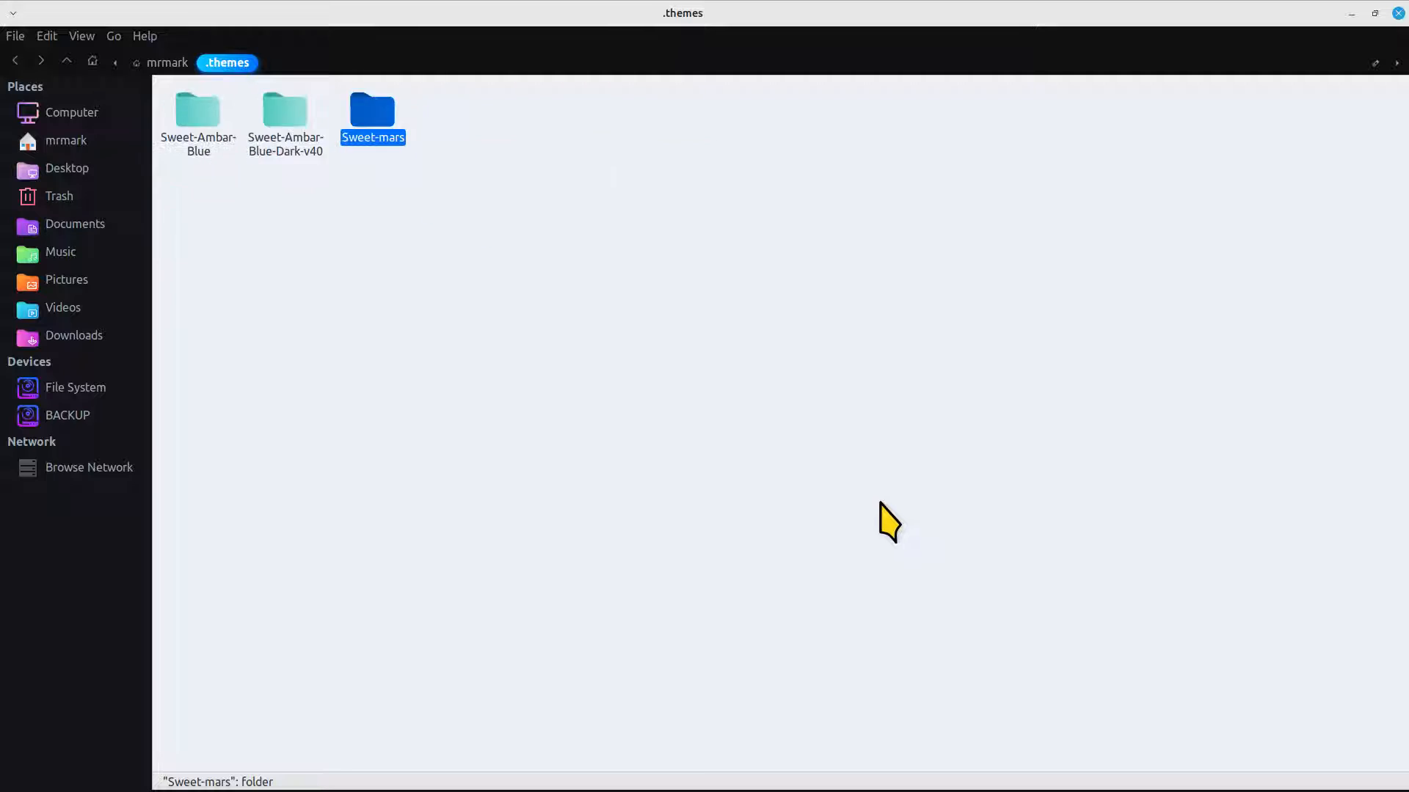
key("ctrl+plus")
key("ctrl+plus")
key("ctrl+plus")
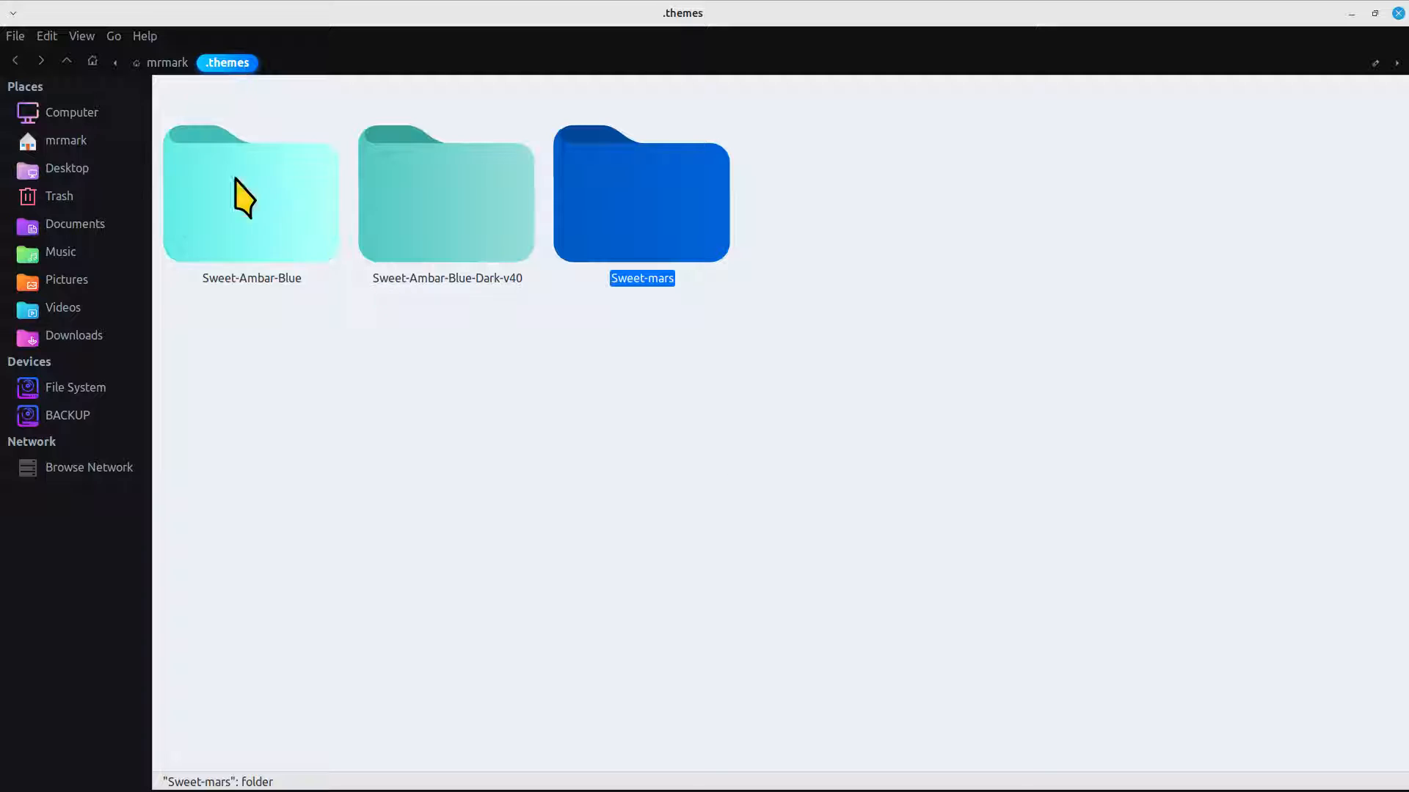
Return to the home folder, restore the window from its maximised size, and shrink the folder icons
left_click(163, 64)
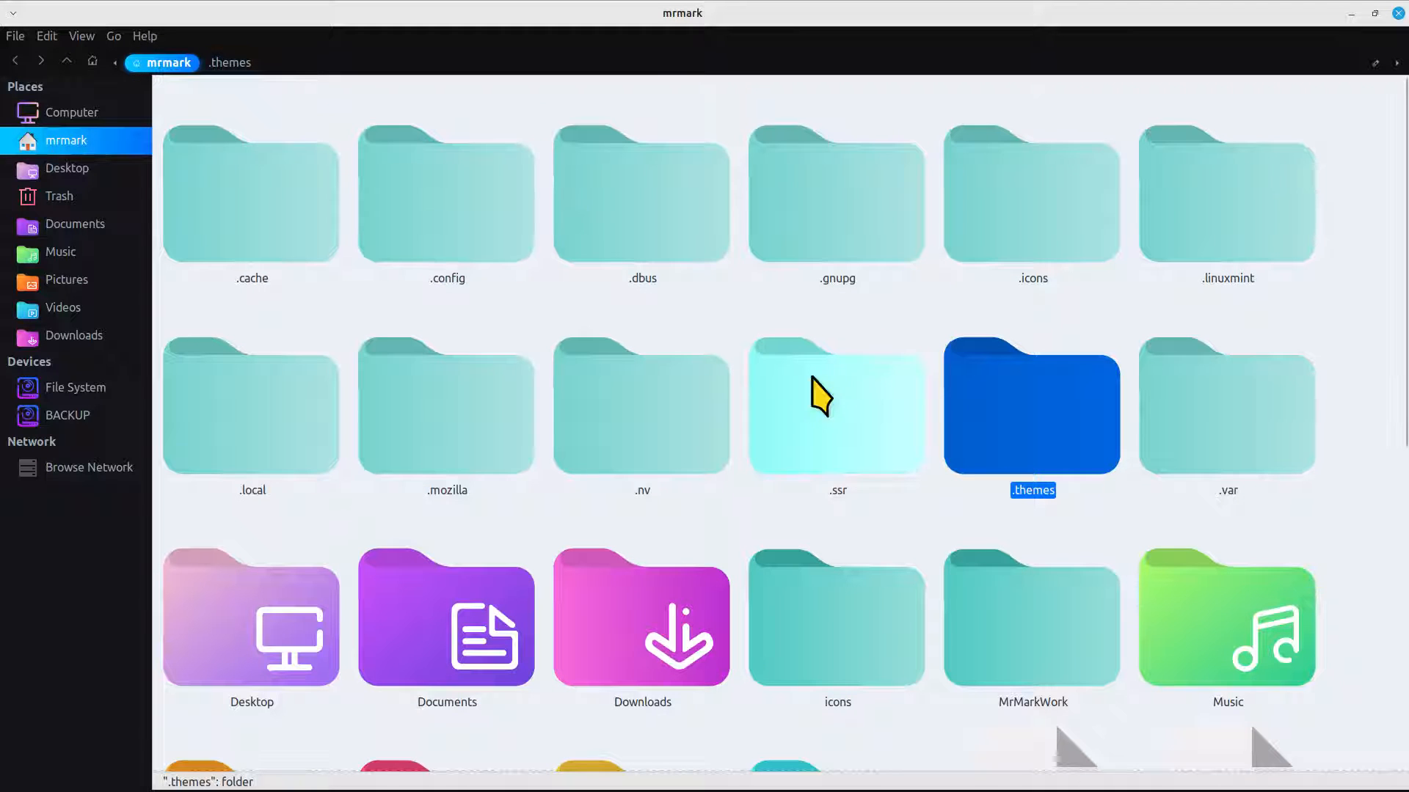
left_click(1376, 13)
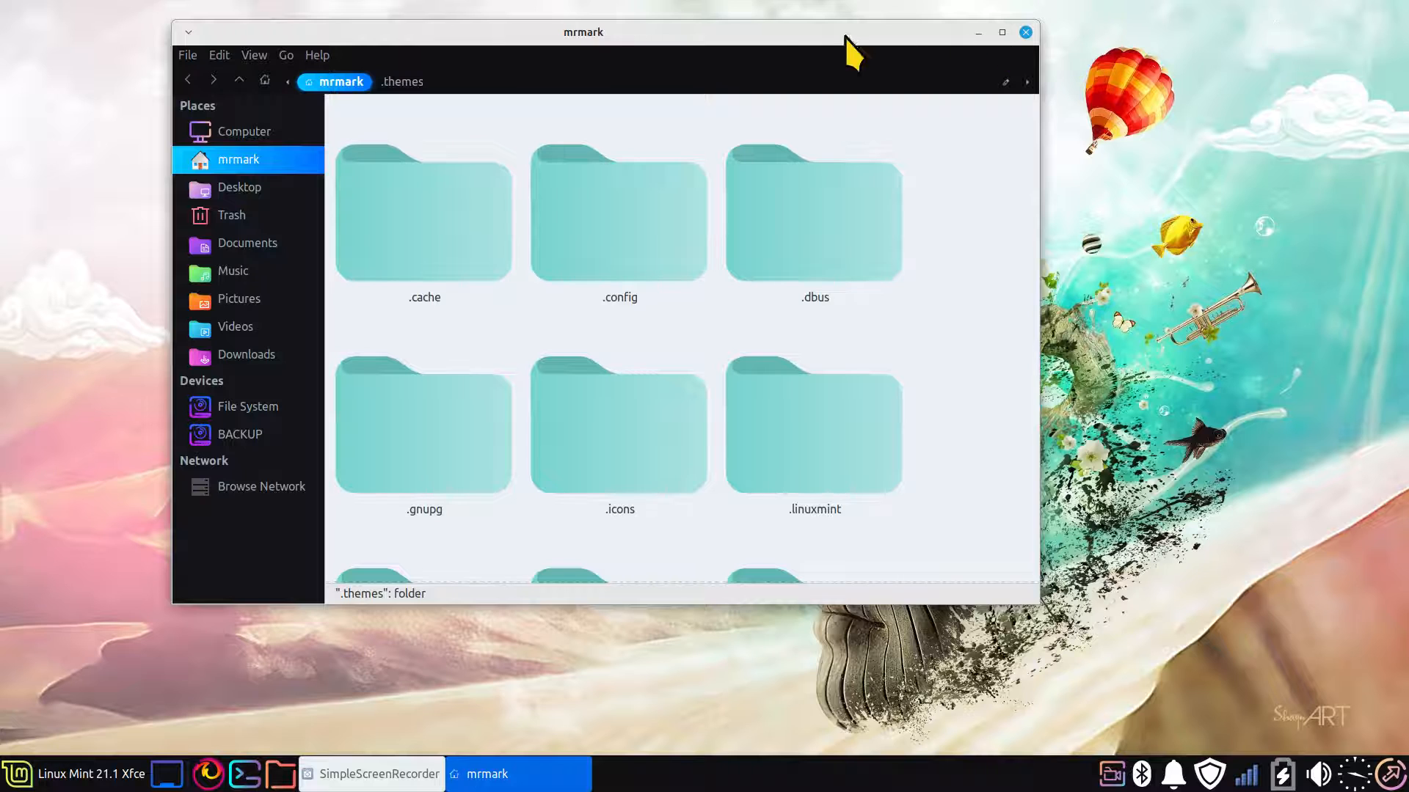
double_click(791, 33)
double_click(509, 12)
double_click(631, 18)
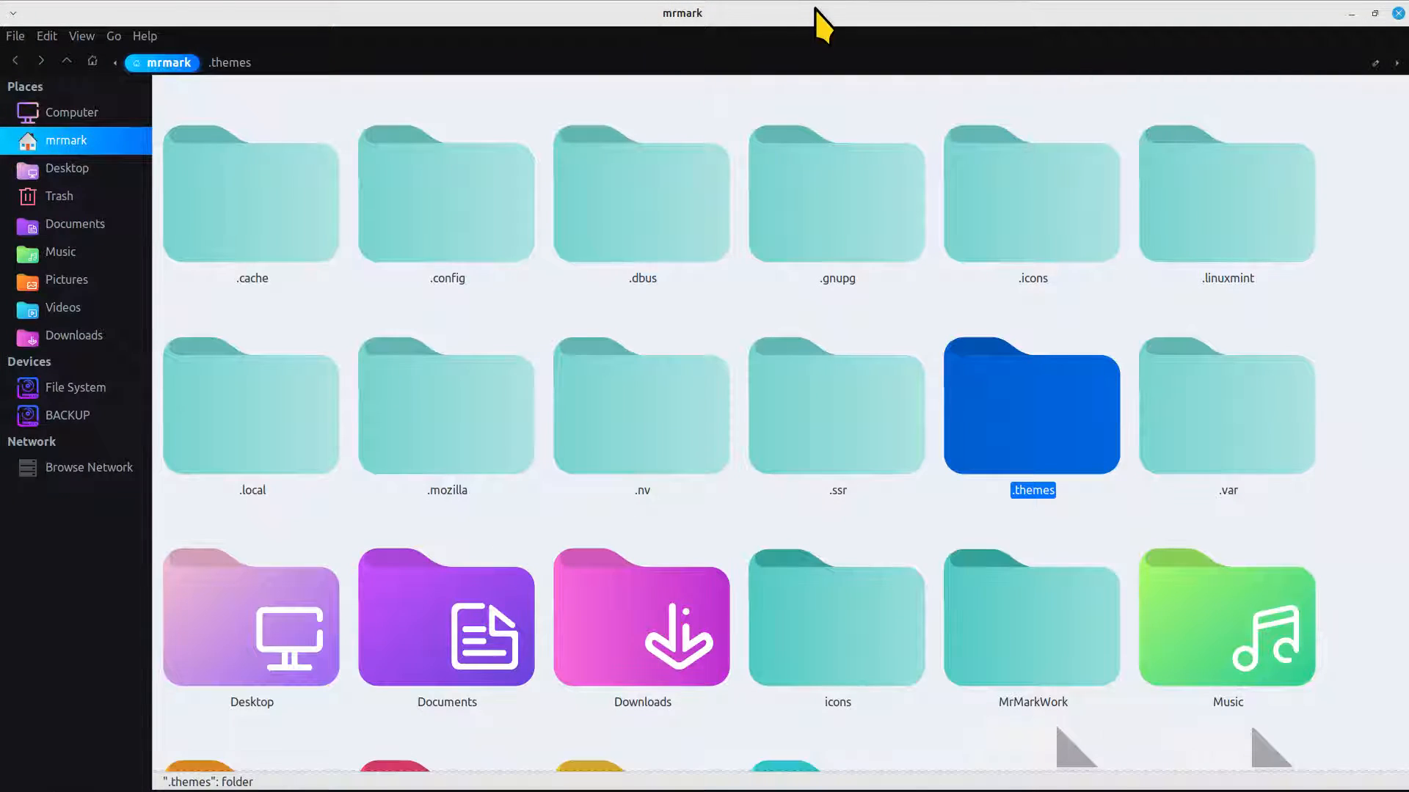
double_click(814, 16)
scroll(925, 327, "down", 4)
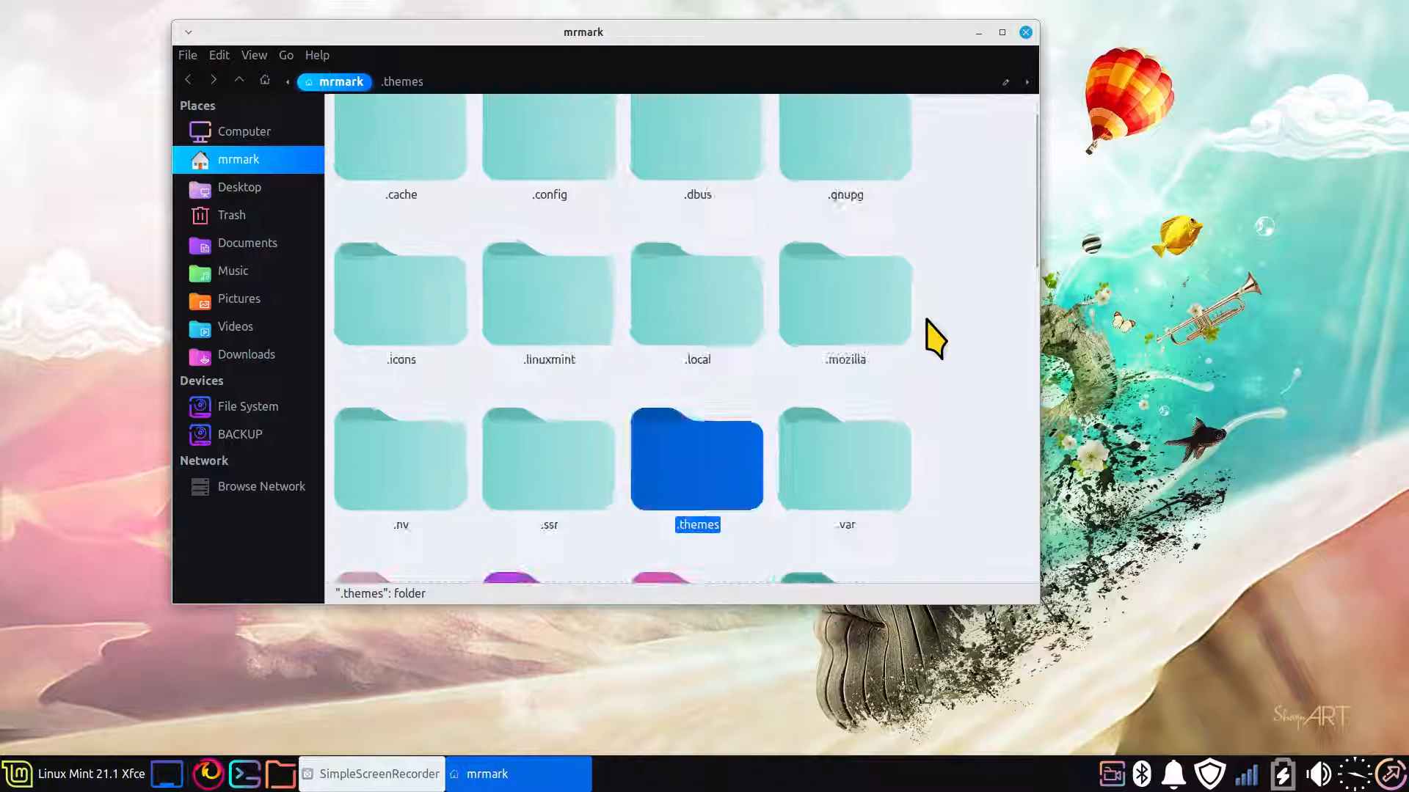
scroll(935, 334, "up", 3)
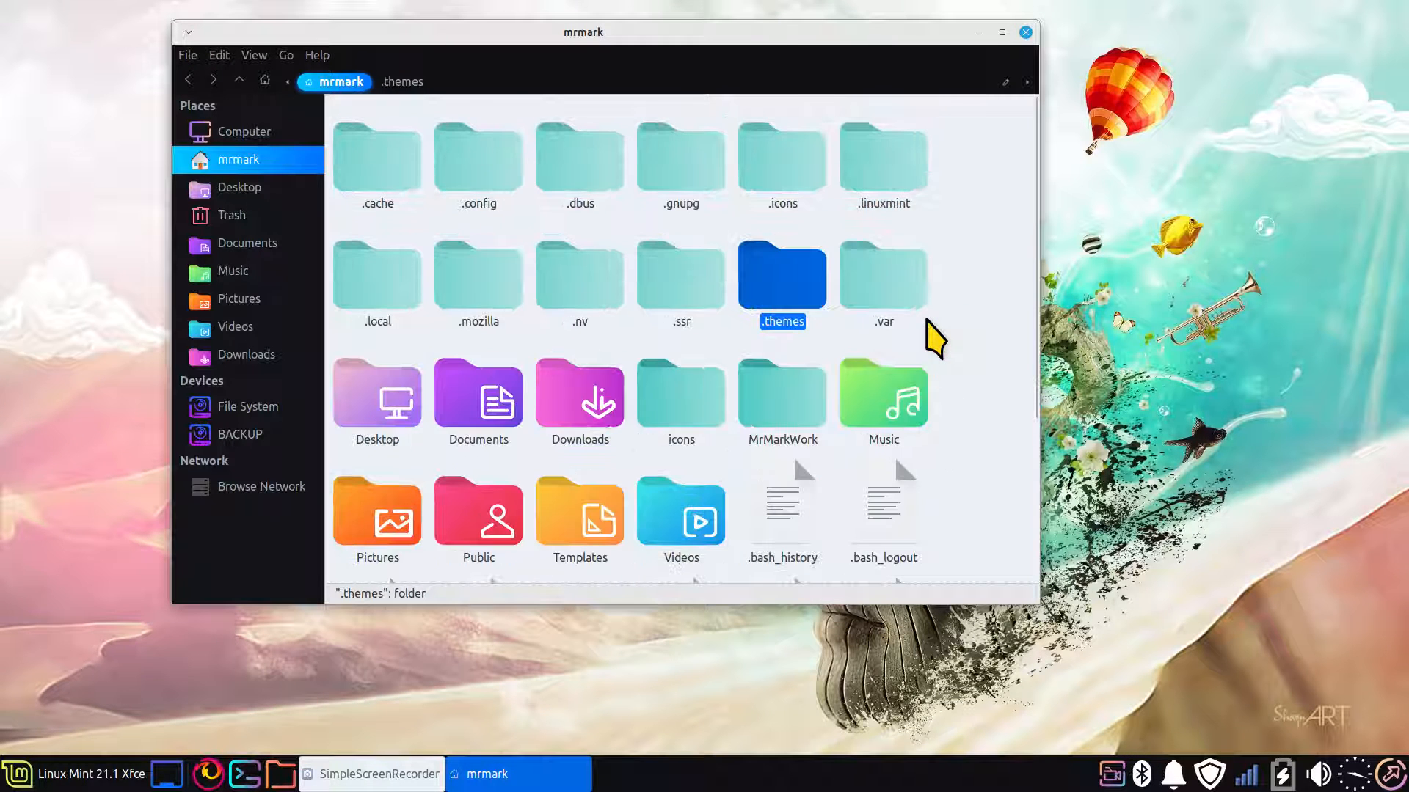
scroll(936, 334, "down", 1)
Pick out the .icons folder in the home folder and open the .themes folder
left_click(752, 151)
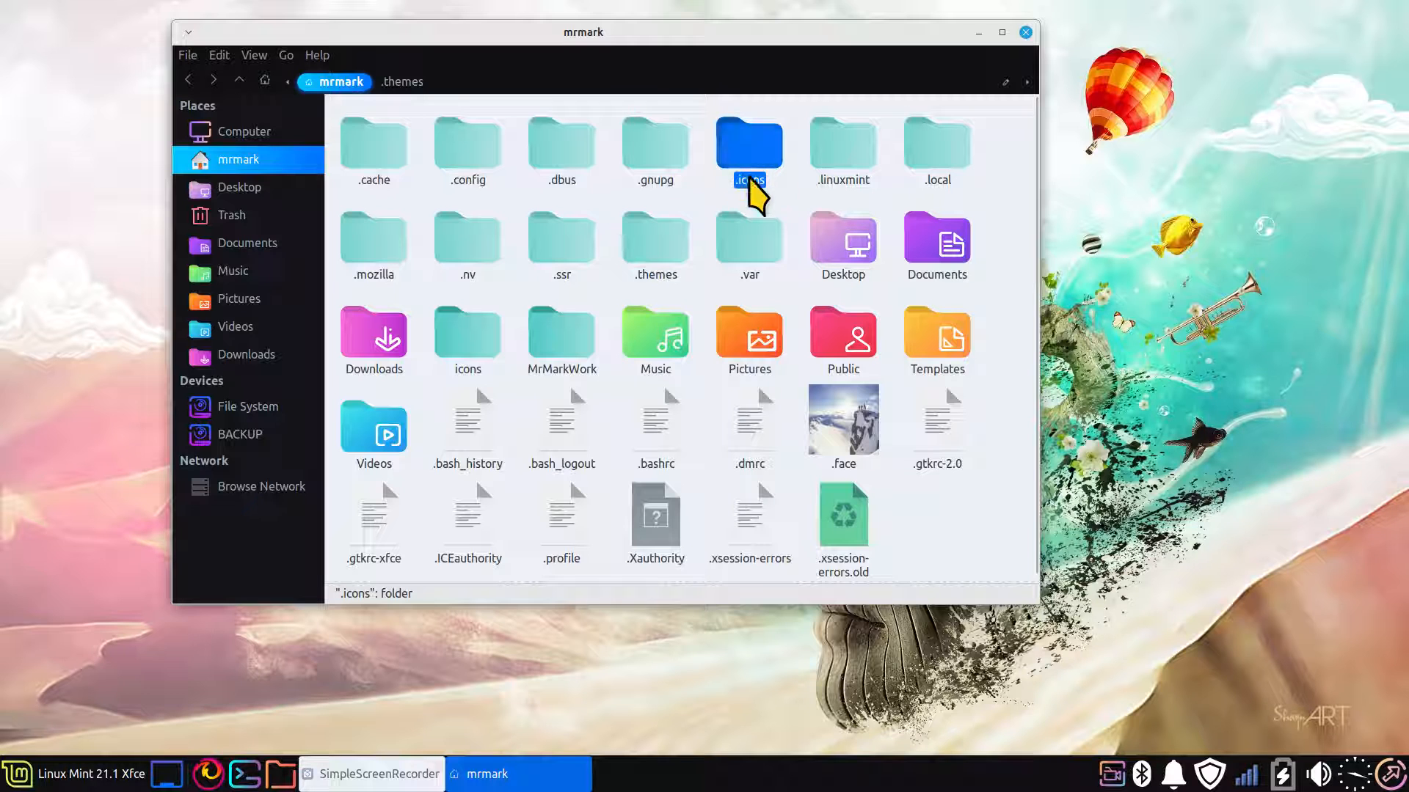
left_click(658, 246)
double_click(658, 249)
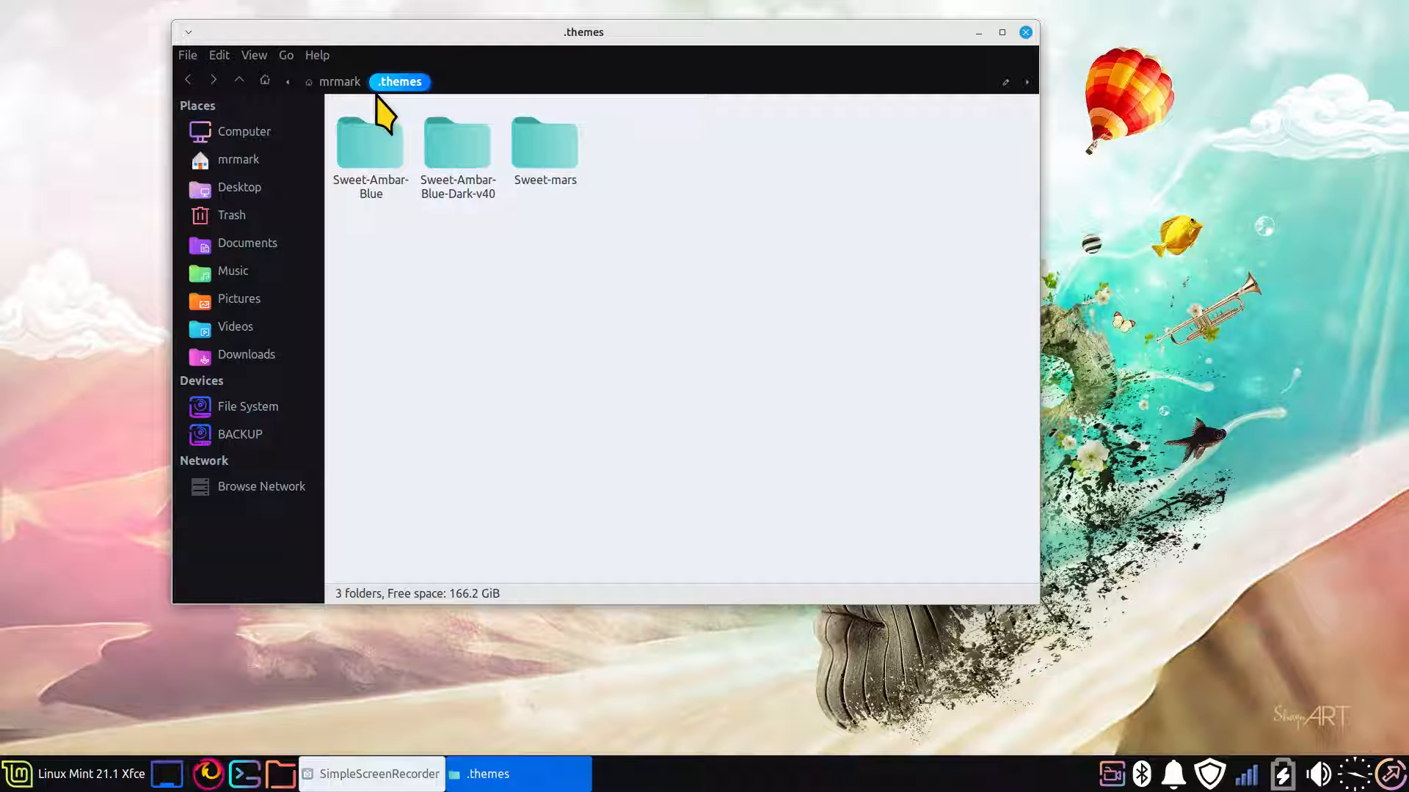
Go back to the home folder, open the .icons folder, and select Radioactive and candy-icons in turn
left_click(341, 82)
left_click(763, 161)
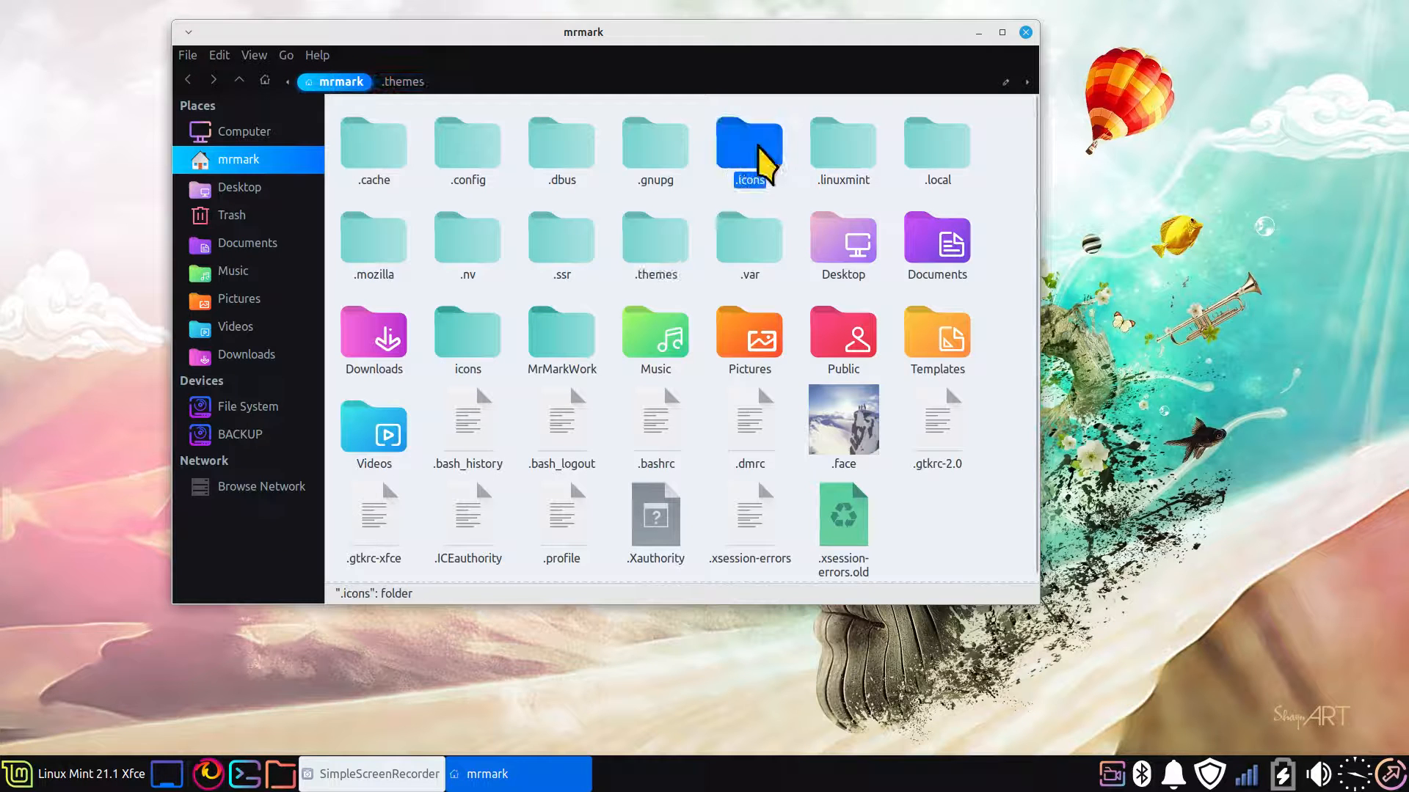
double_click(763, 161)
left_click(465, 163)
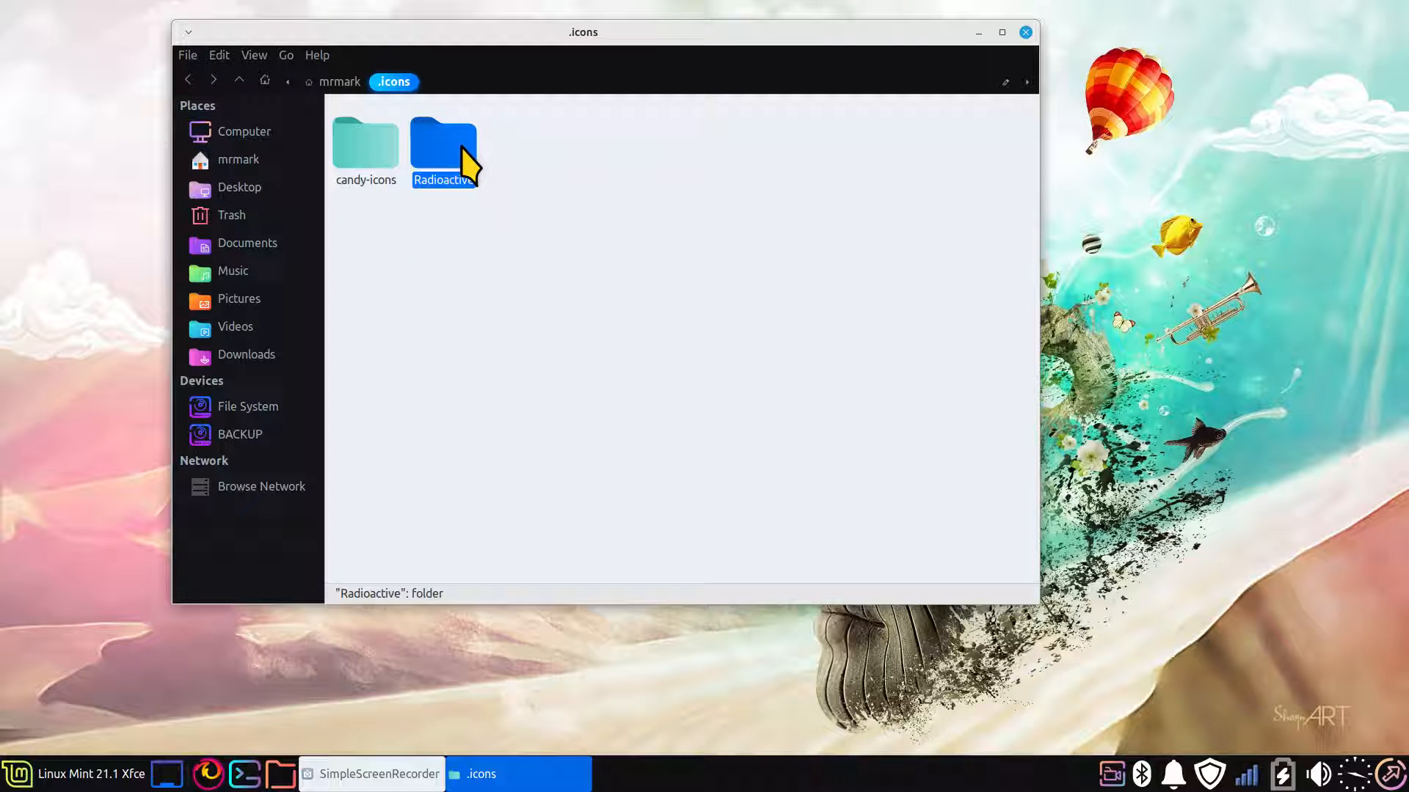
left_click(364, 158)
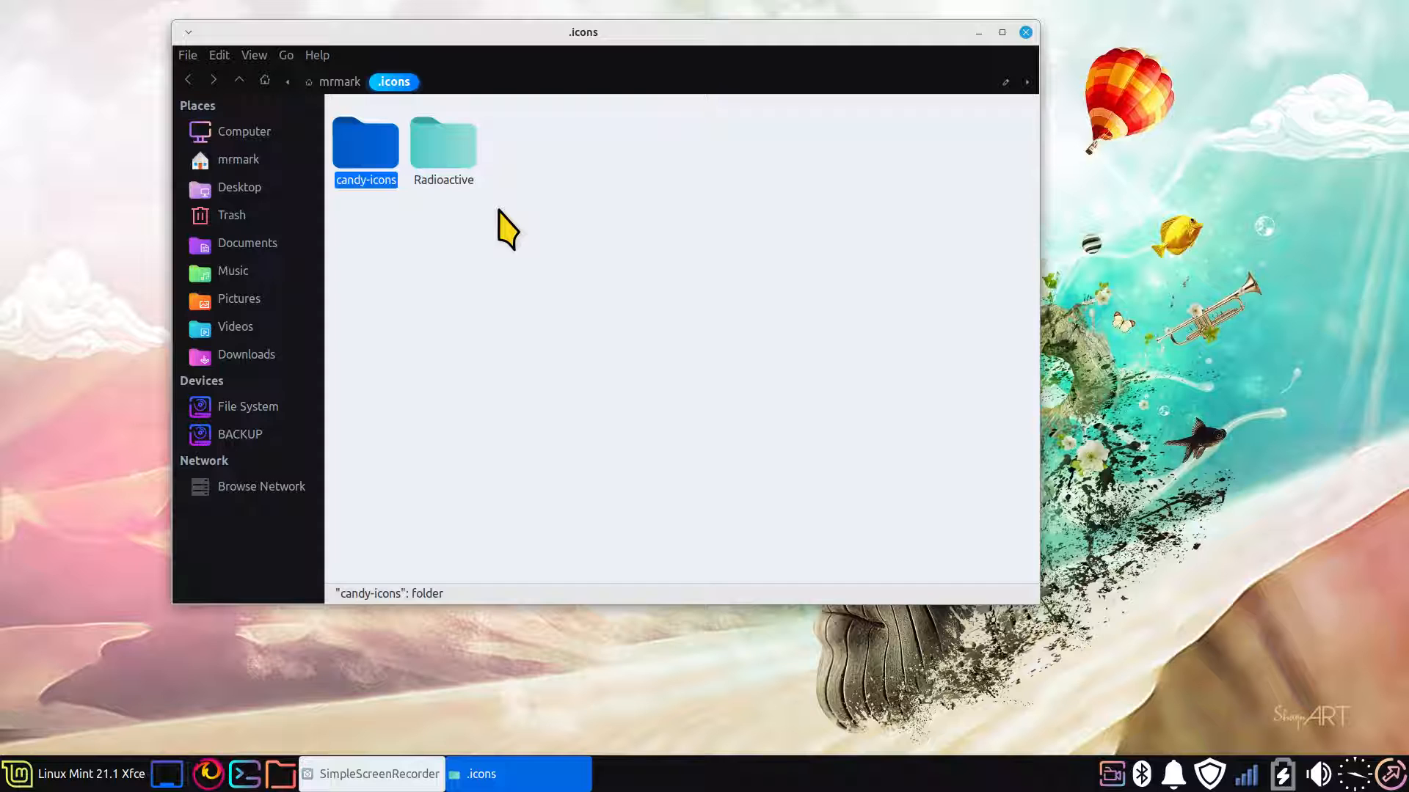
Enlarge the icons in the .icons folder, select Radioactive, and return to the home folder with its icons shrunk
scroll(642, 318, "up", 3)
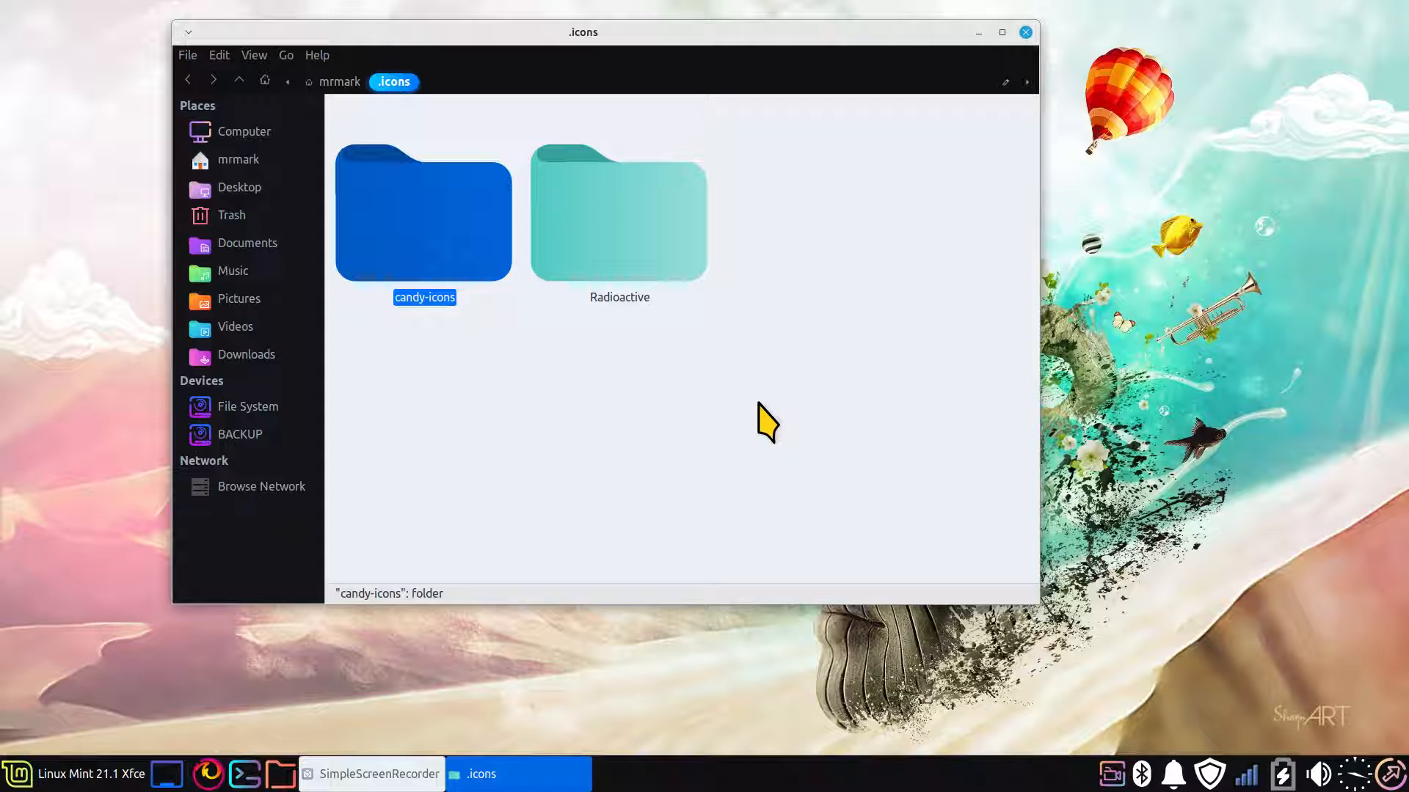
left_click(658, 256)
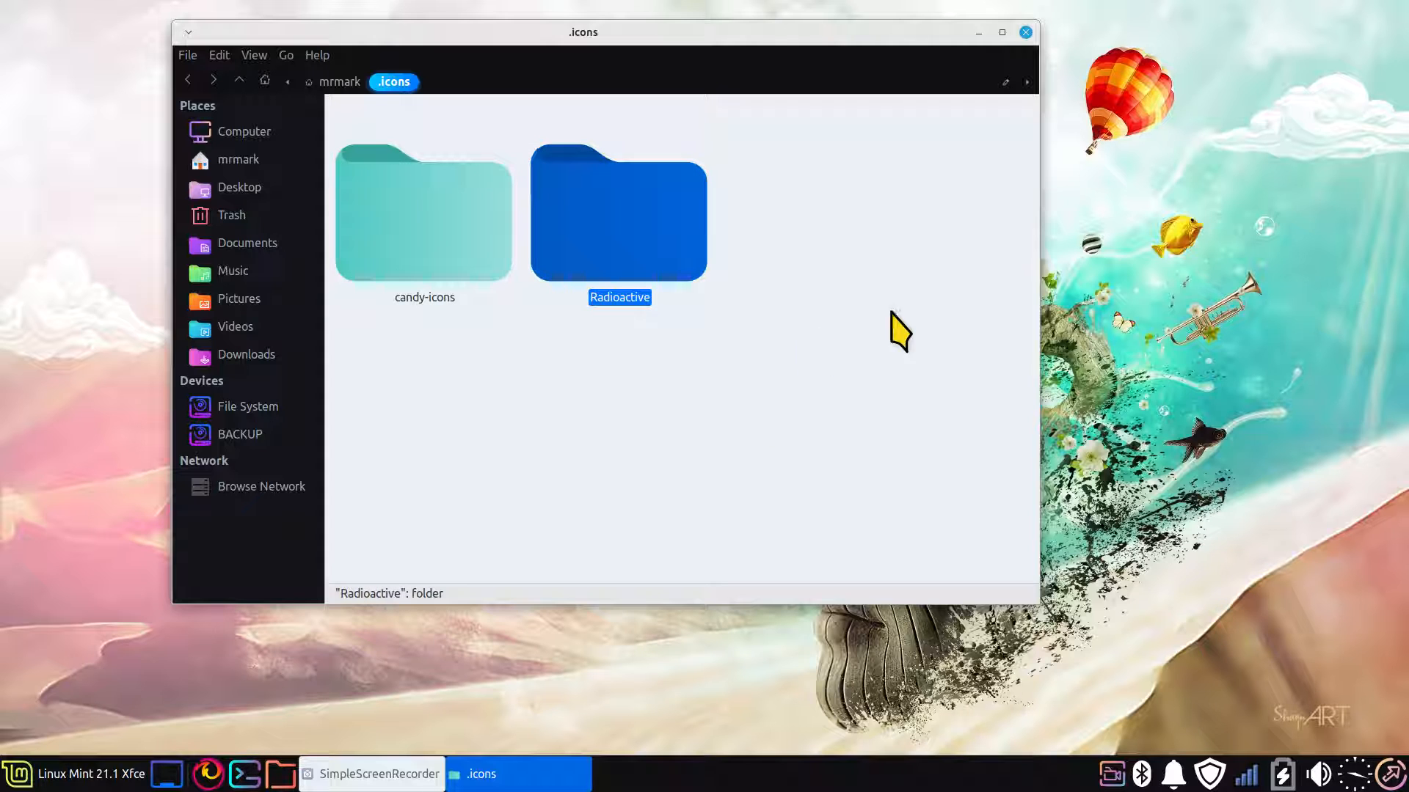
left_click(340, 82)
scroll(859, 364, "down", 5)
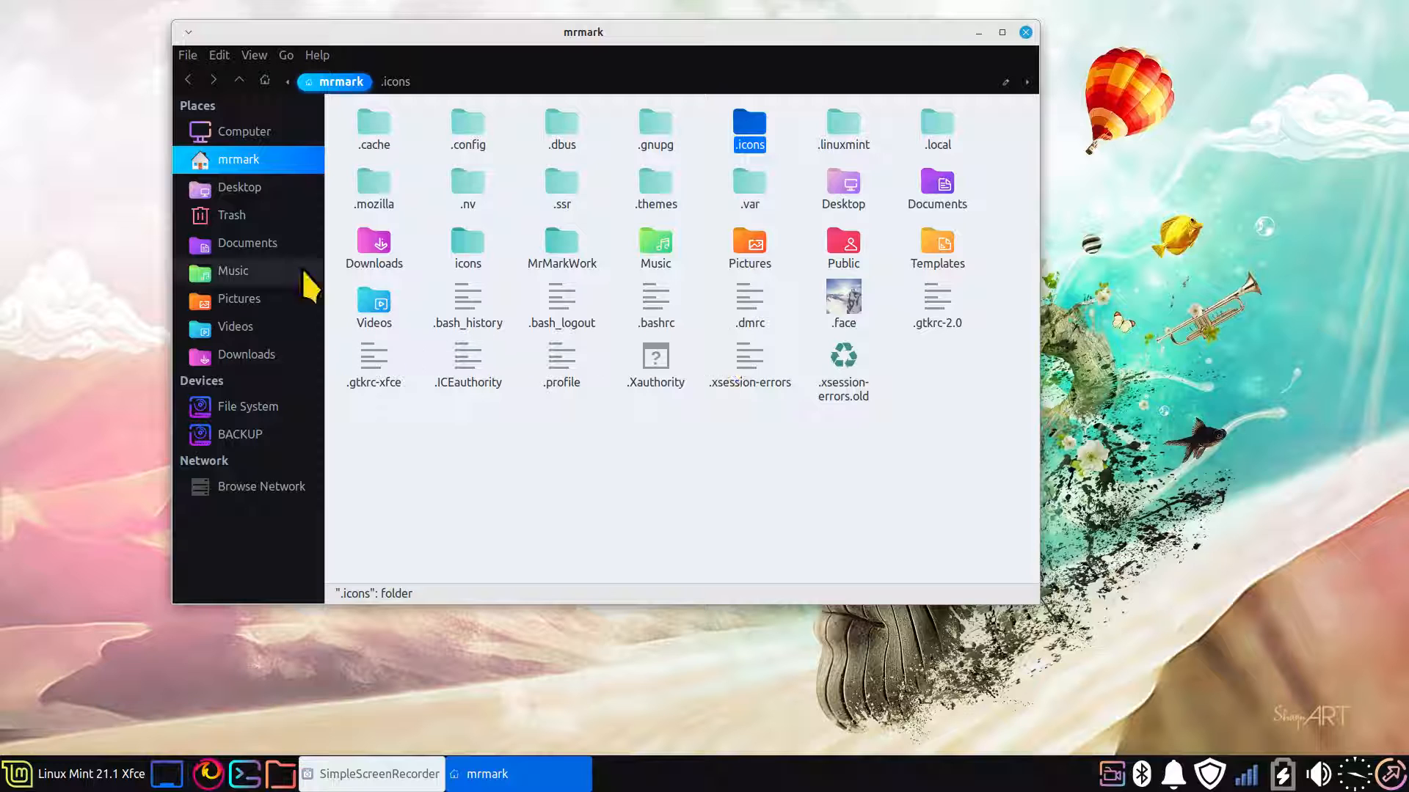
Delete every archive and the Sweet-Ambar-Blue-Dark-v40 folder from Downloads and close the file manager window
left_click(250, 354)
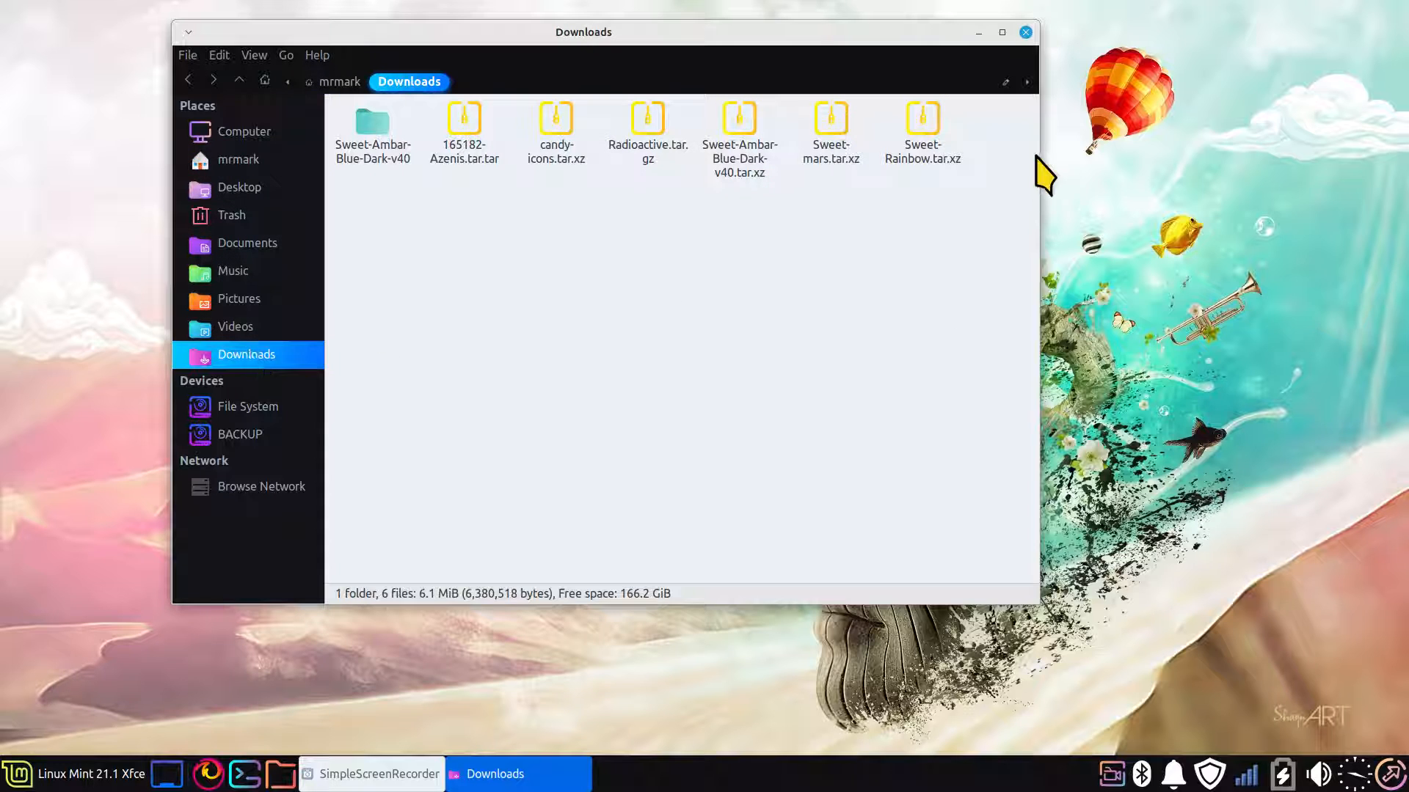
left_click_drag(998, 103, 356, 255)
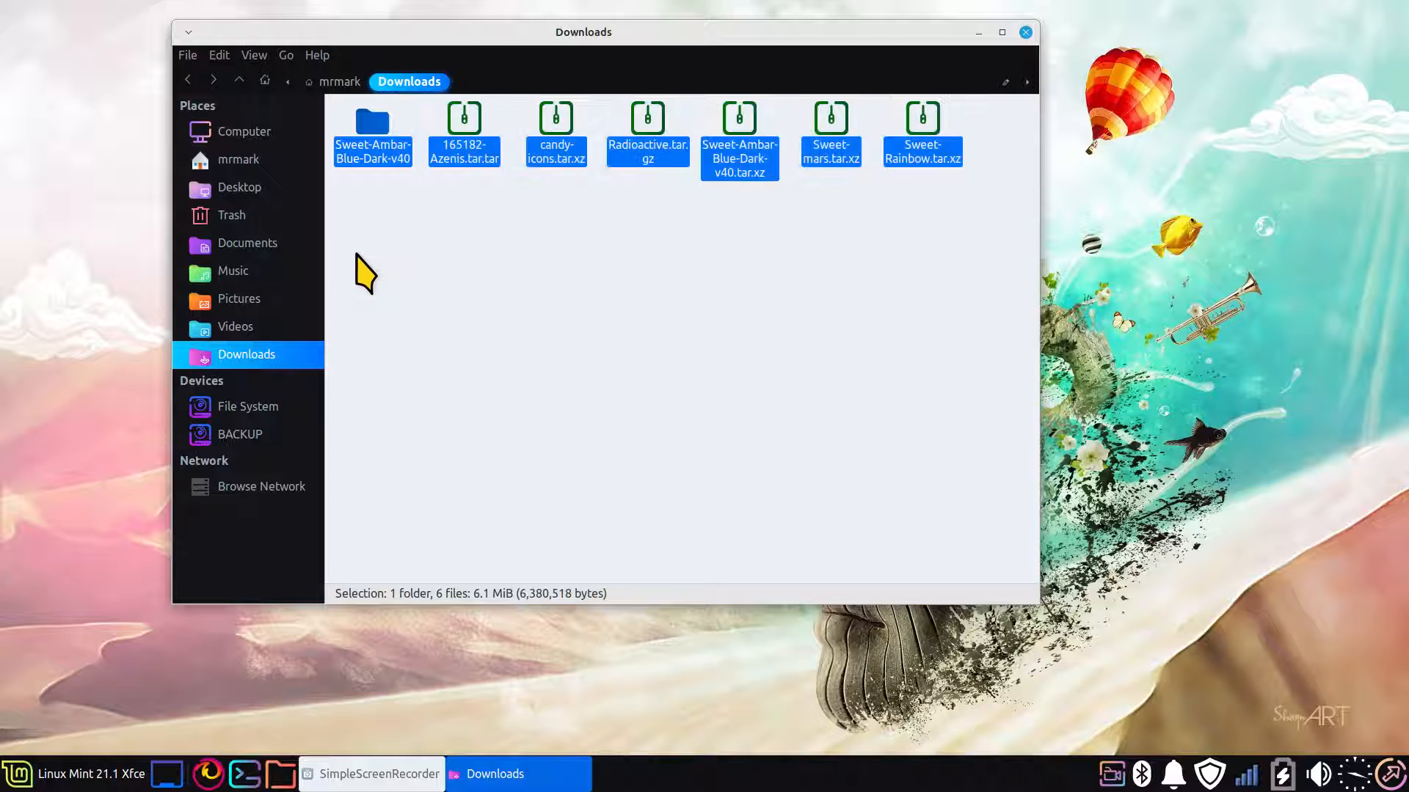
key("Delete")
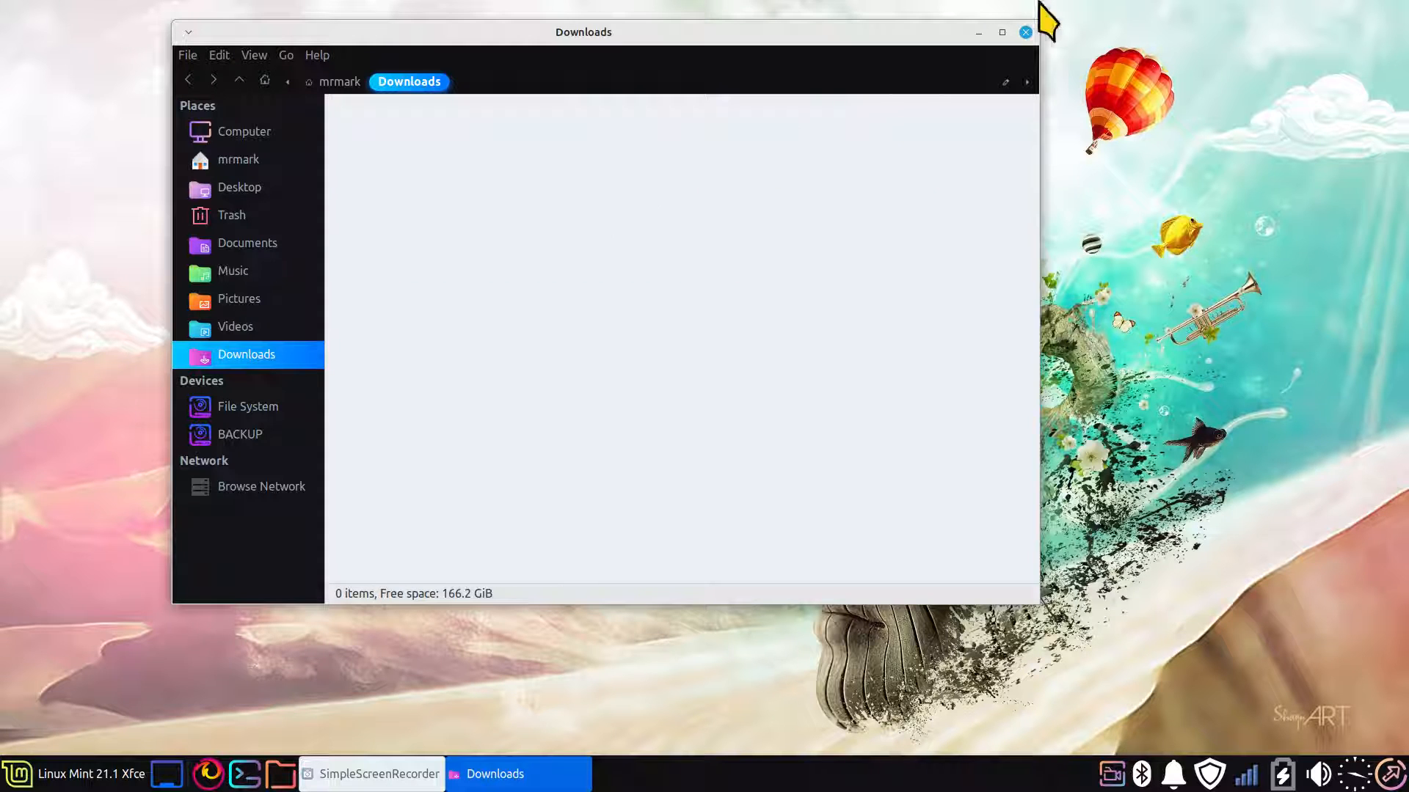
left_click(1026, 33)
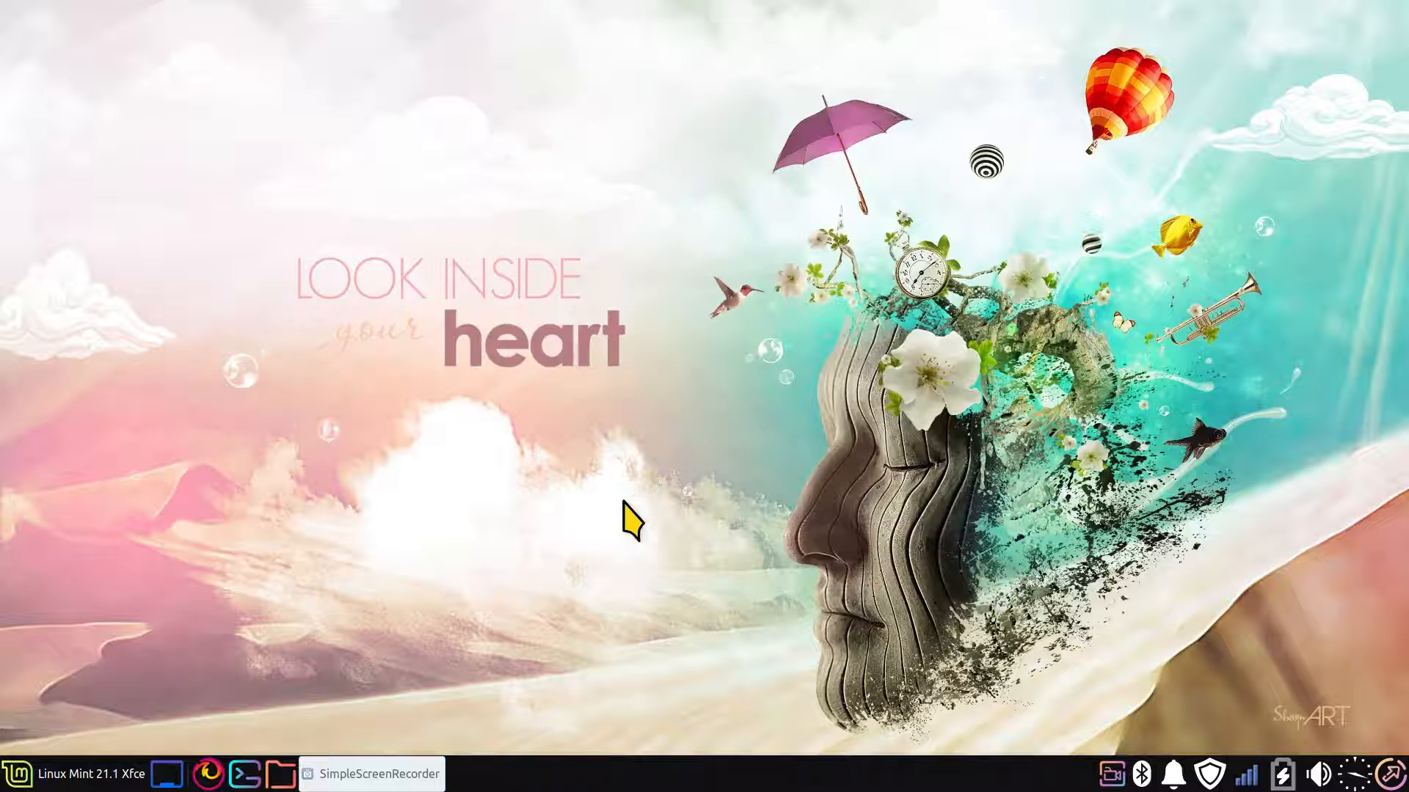
Switch to Firefox, open the About page of the Linux for Seniors YouTube channel, and highlight the channel's video count
left_click(213, 775)
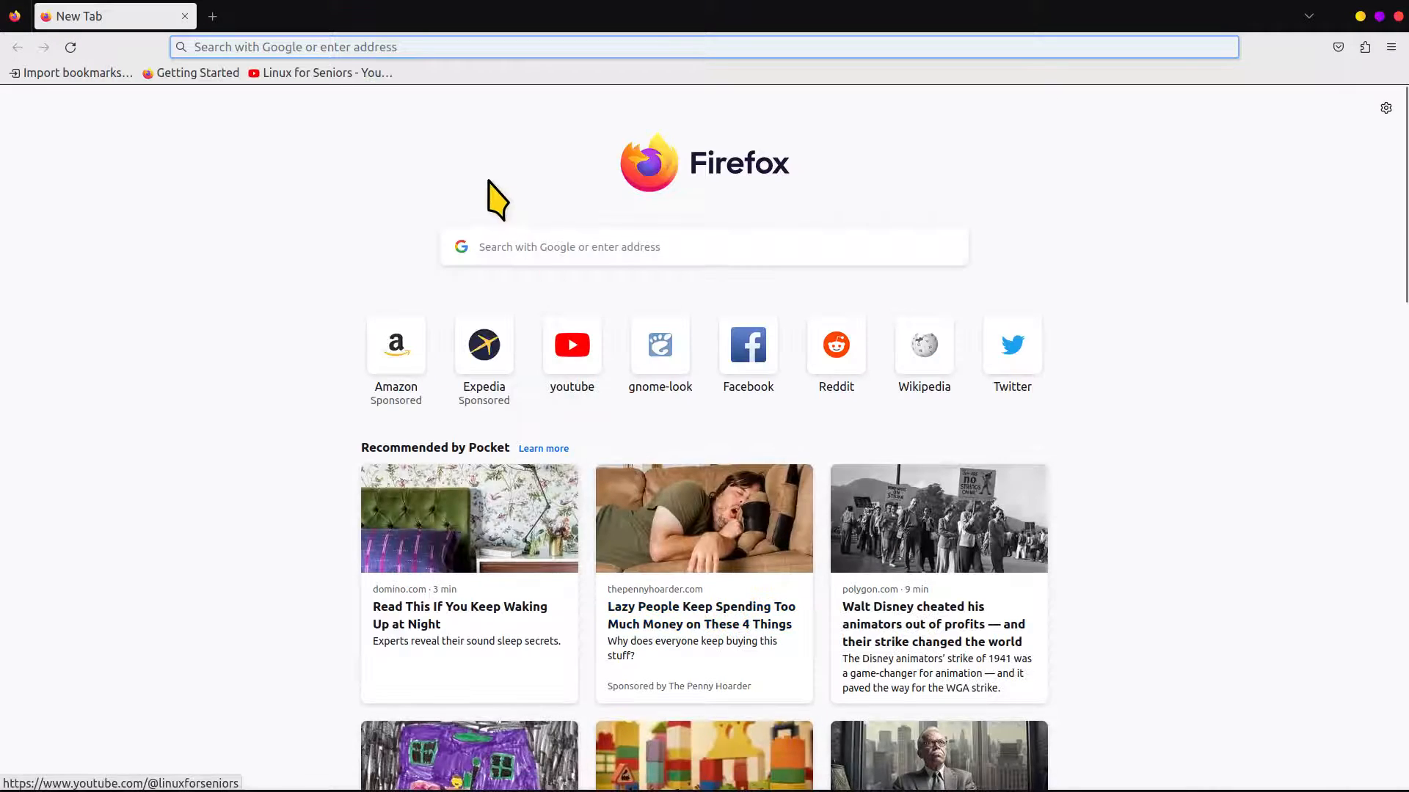
left_click(295, 74)
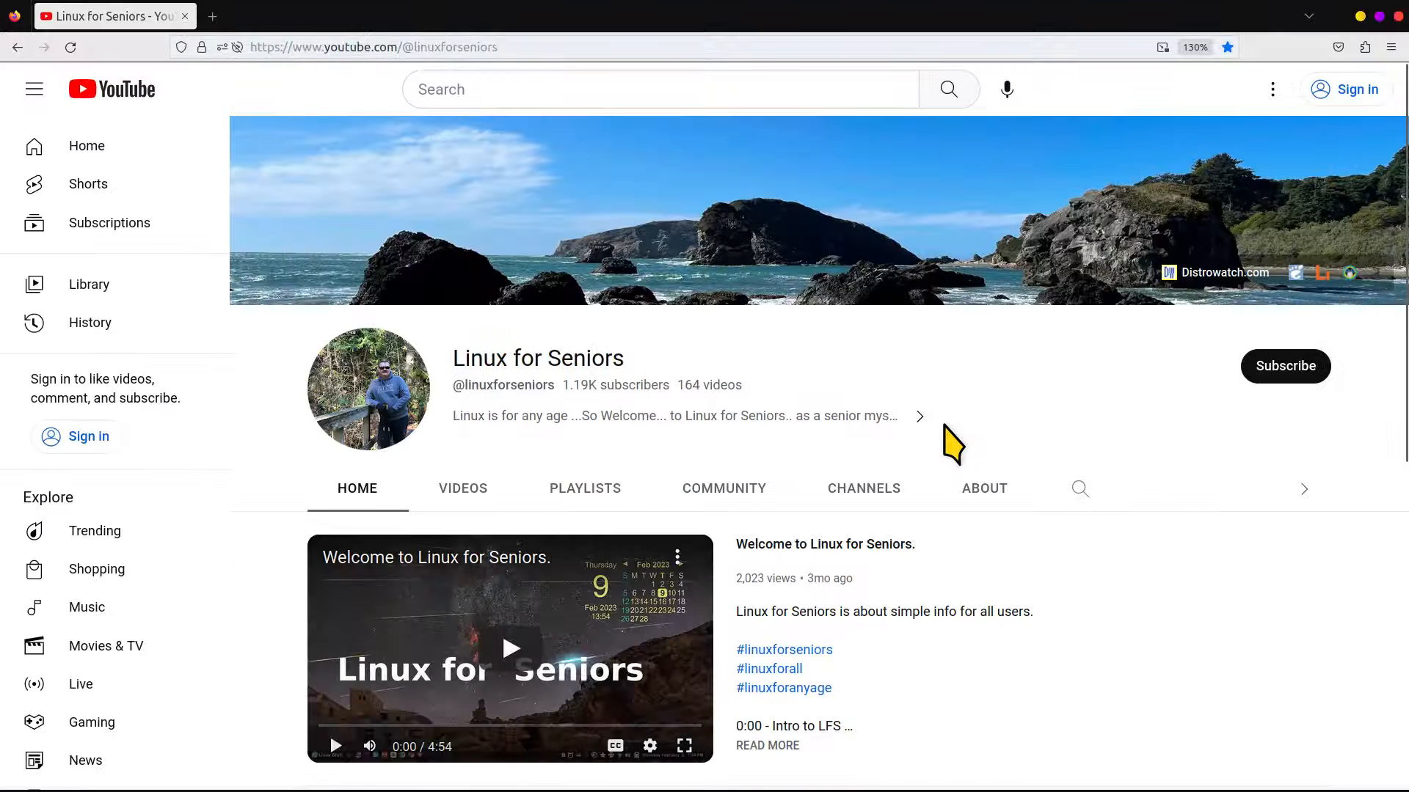
left_click(994, 475)
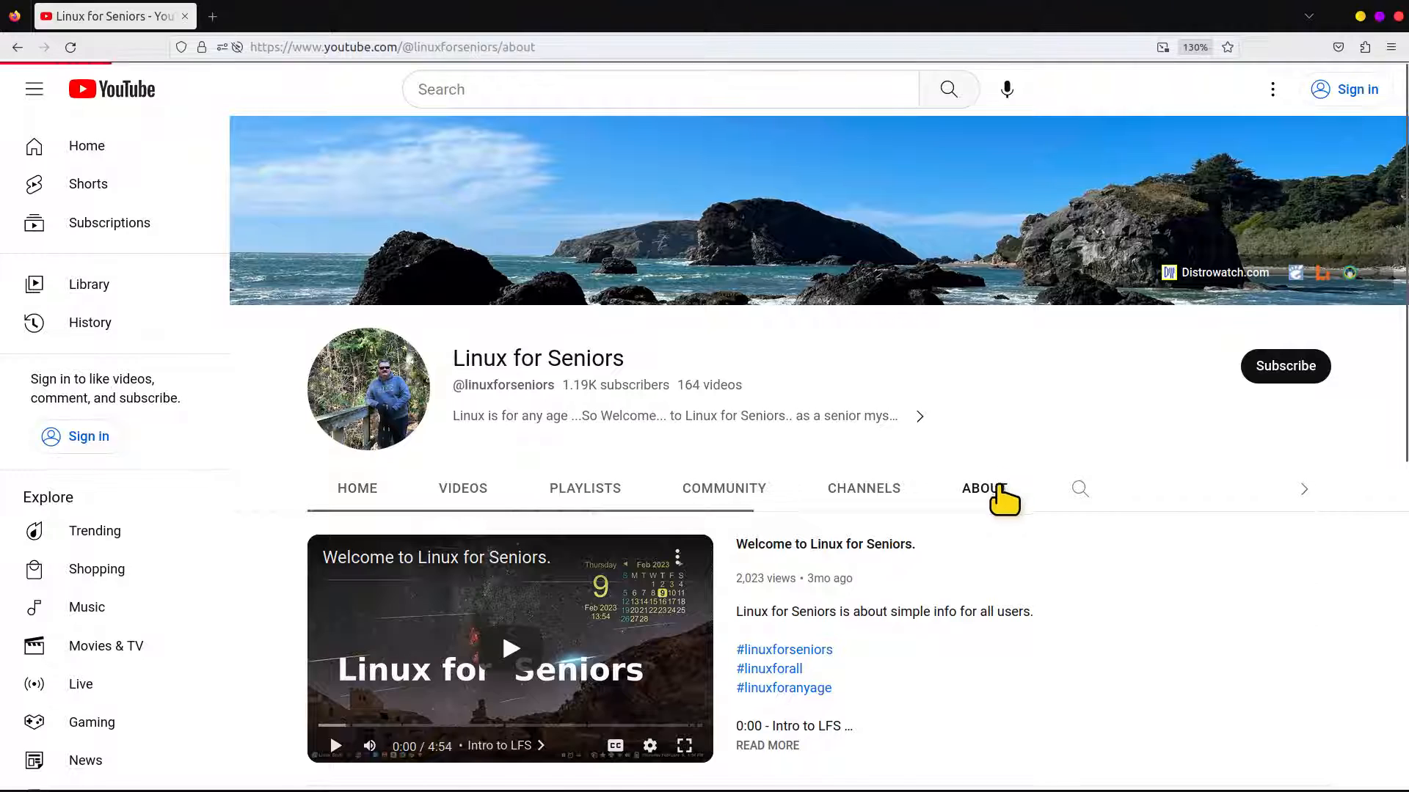
scroll(966, 565, "down", 2)
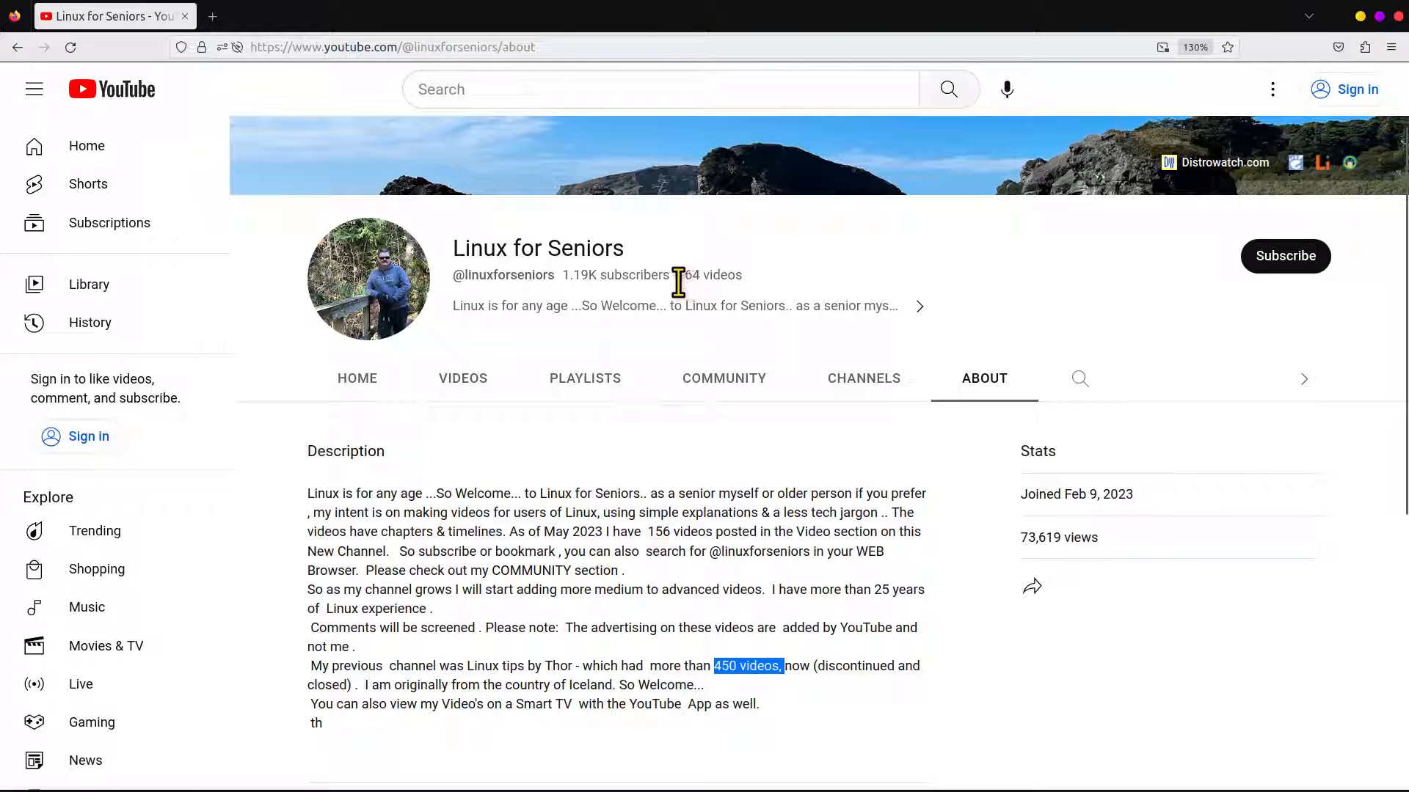
left_click_drag(678, 281, 735, 277)
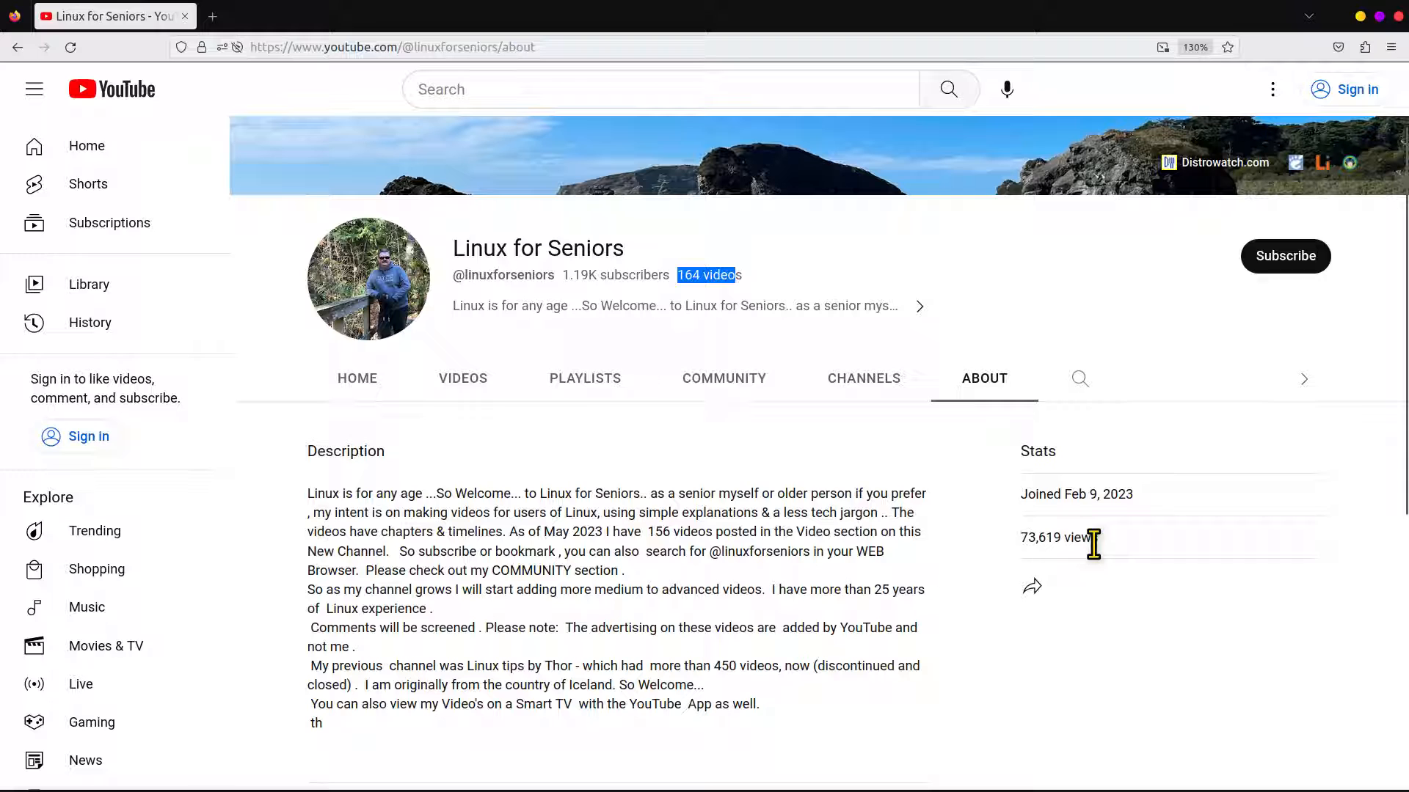
scroll(1094, 360, "up", 3)
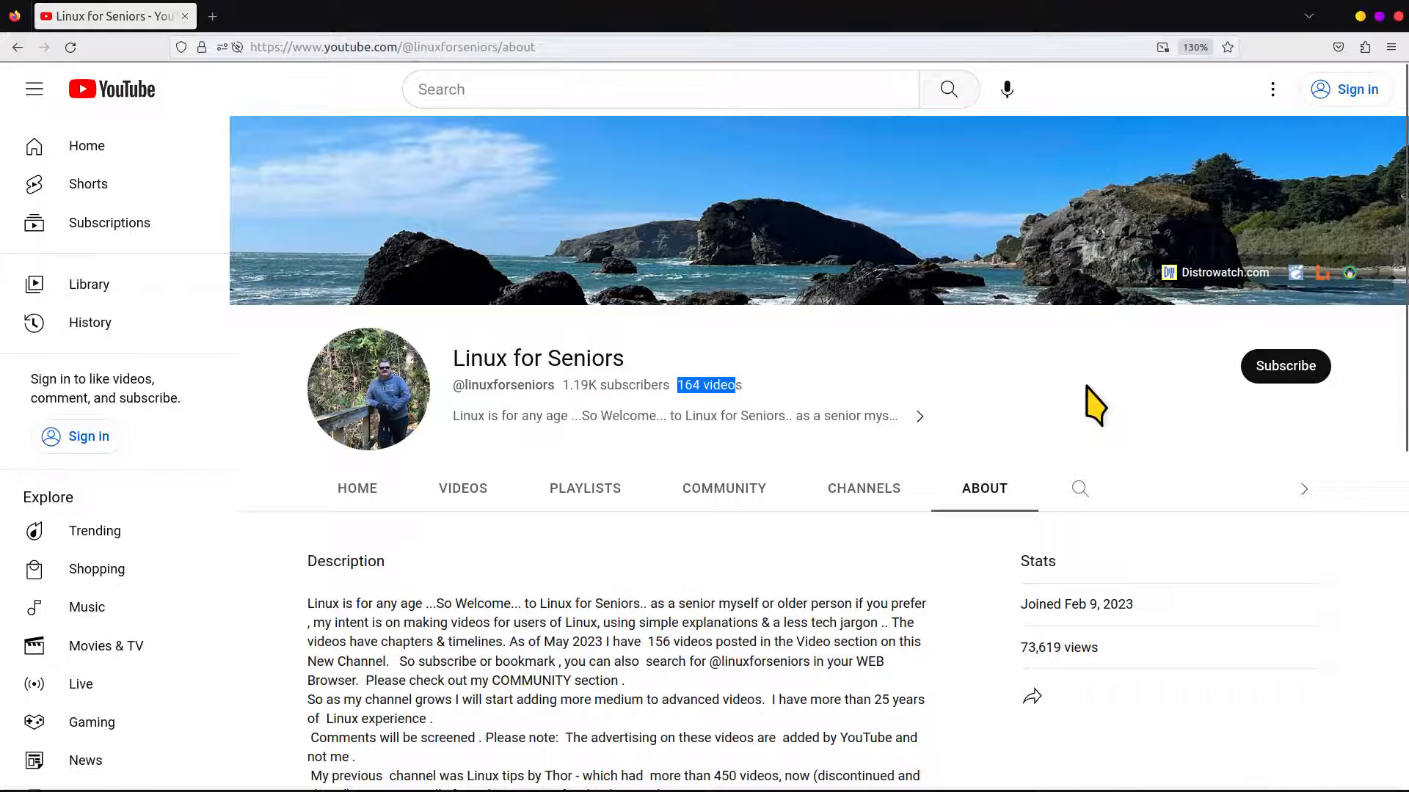
Open gnome-look.org from the channel's links and enlarge the page to 200%
scroll(1054, 449, "down", 8)
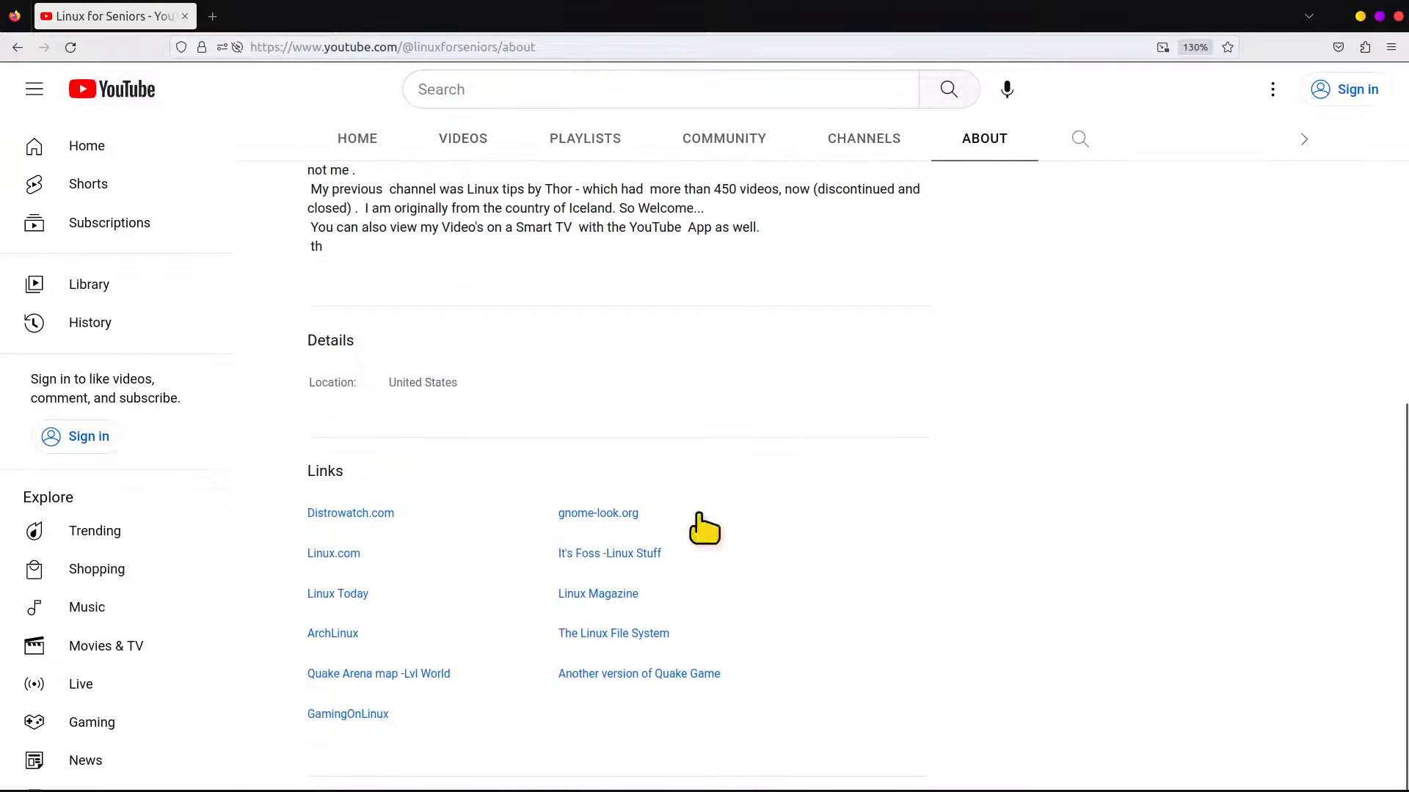
left_click(583, 513)
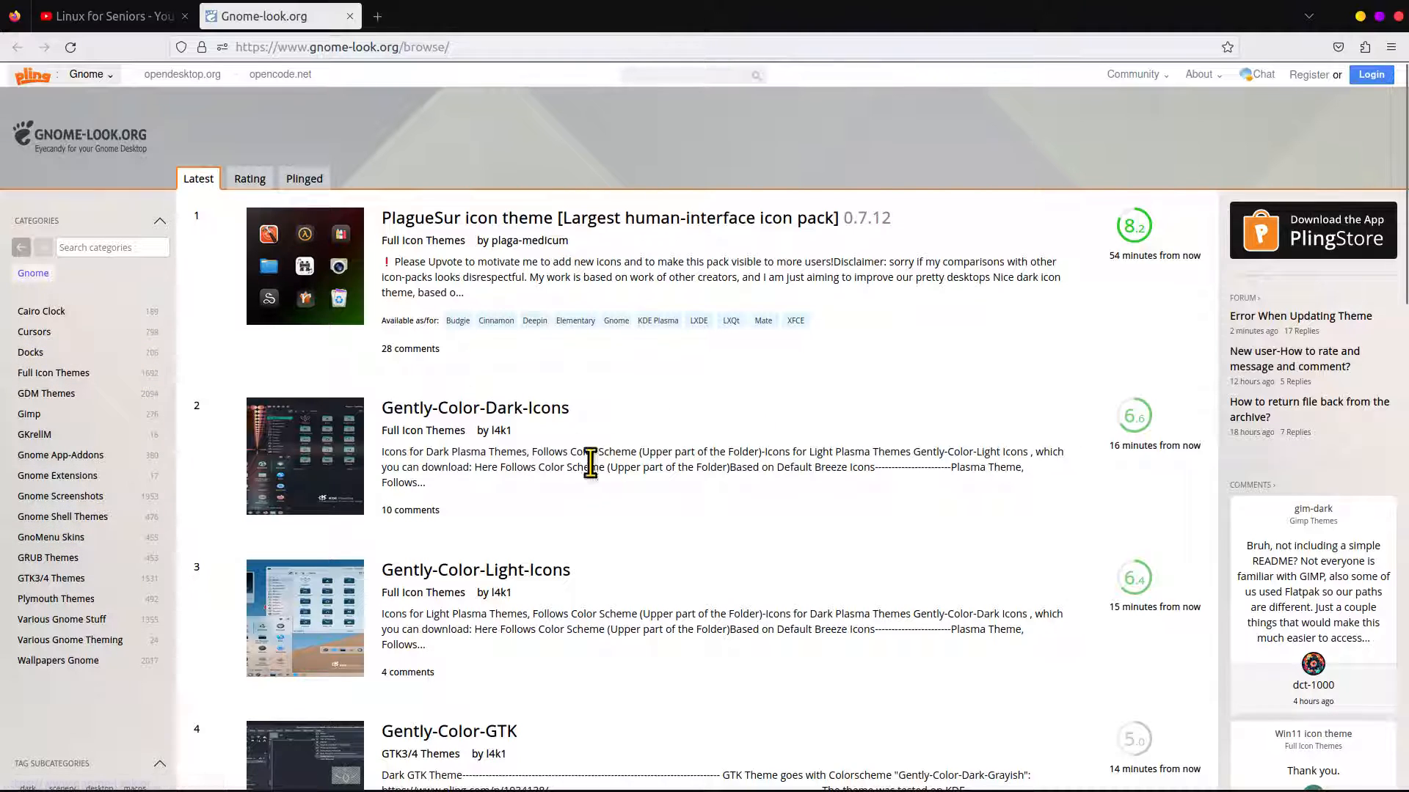
scroll(110, 425, "down", 1)
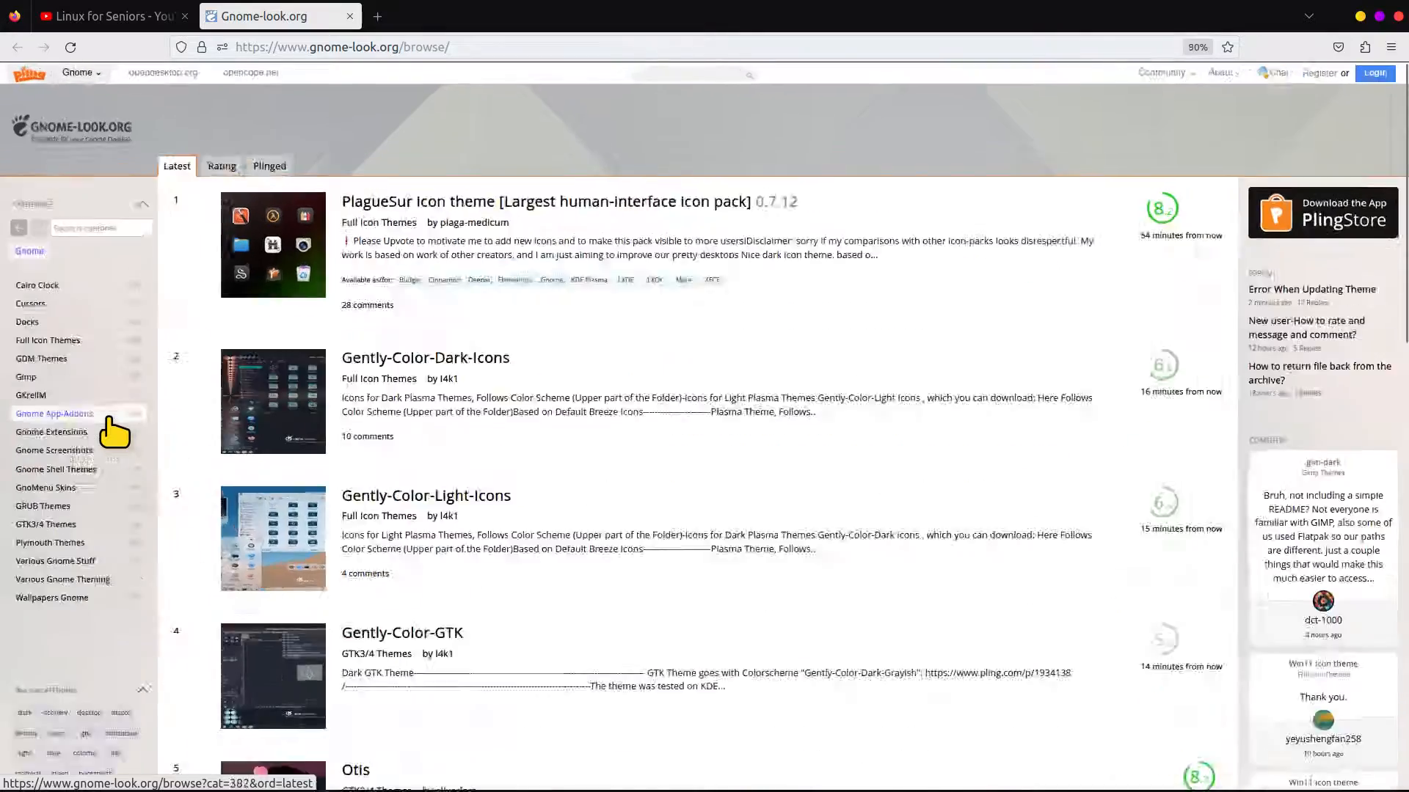
scroll(110, 422, "up", 5)
scroll(118, 438, "up", 1)
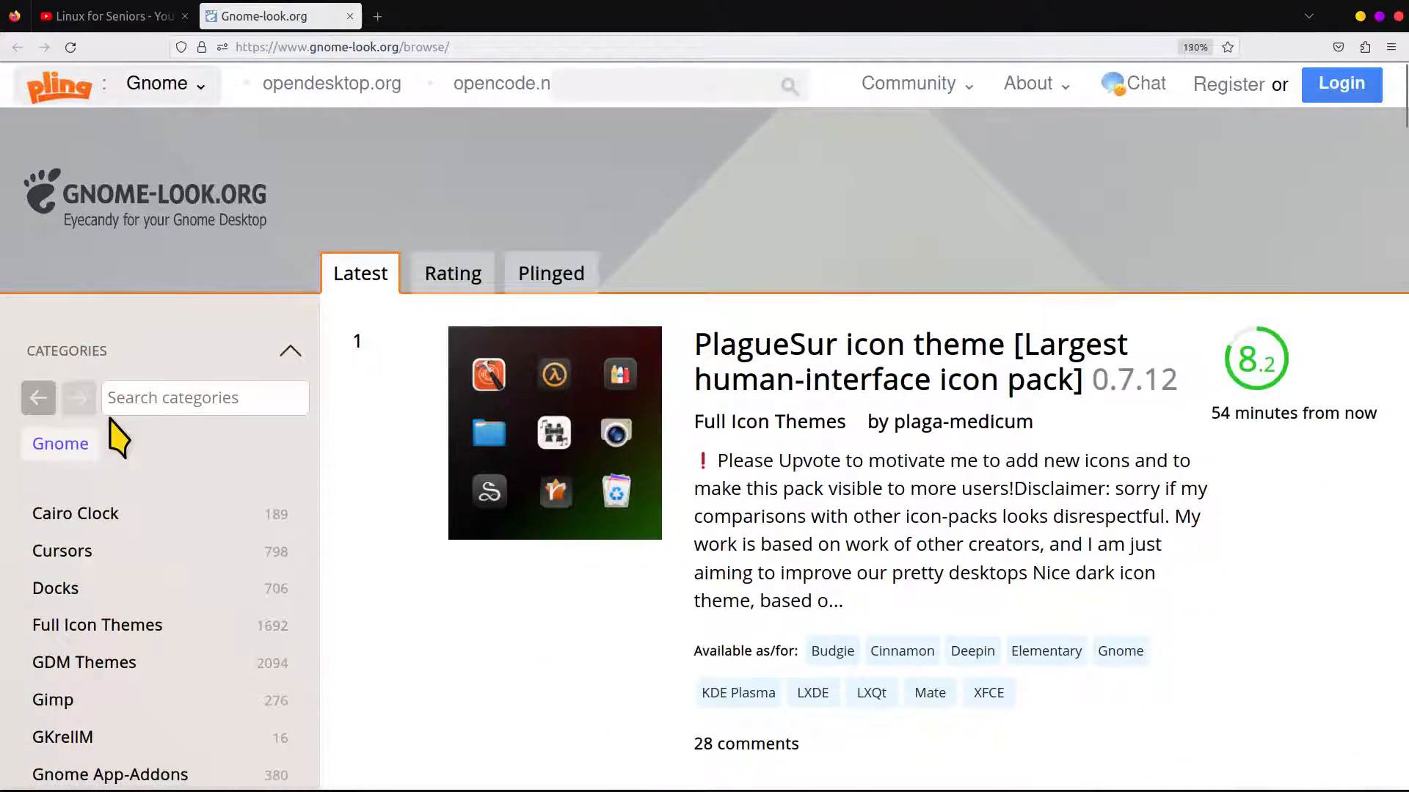
scroll(117, 439, "up", 2)
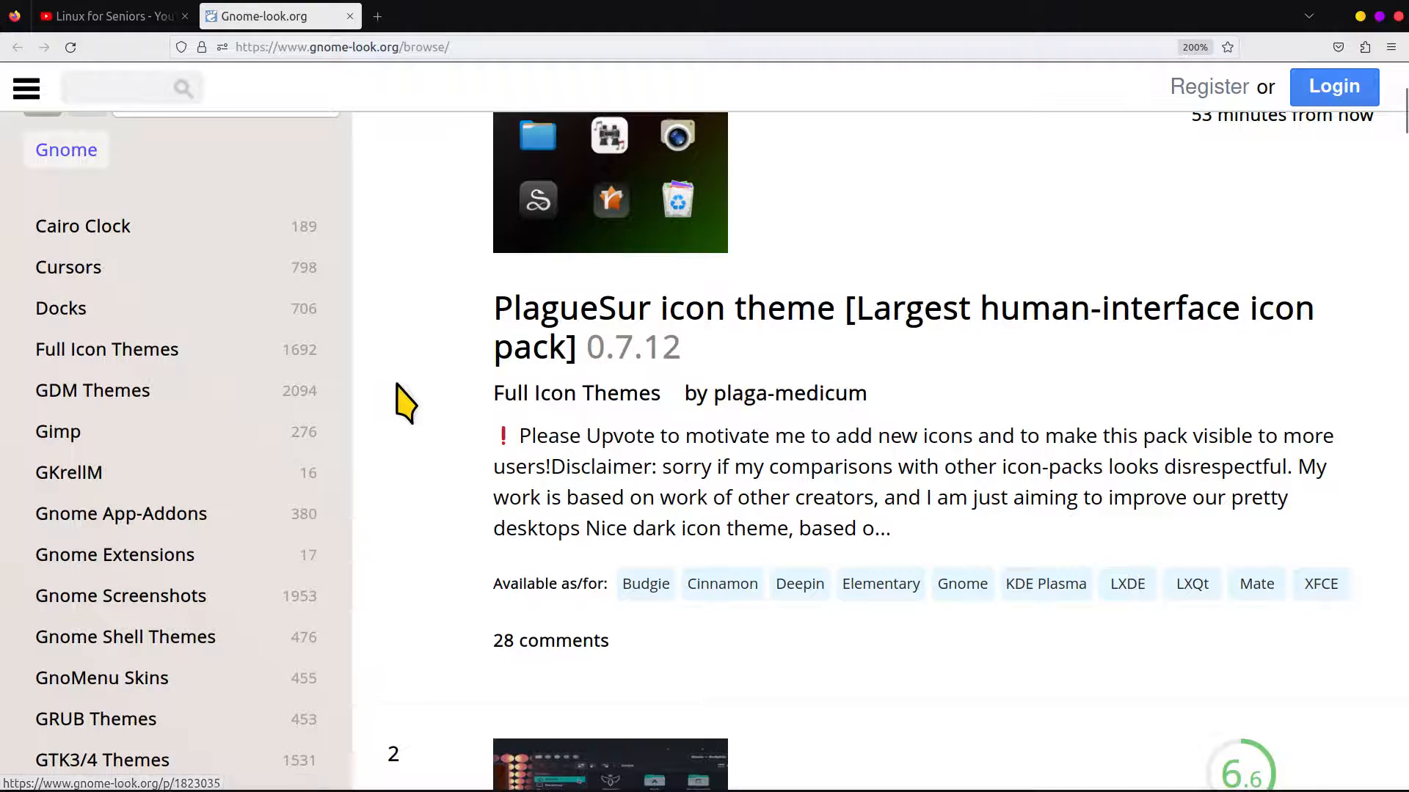
Look through the gnome-look.org category list and reduce the page zoom to 150%
scroll(396, 399, "down", 5)
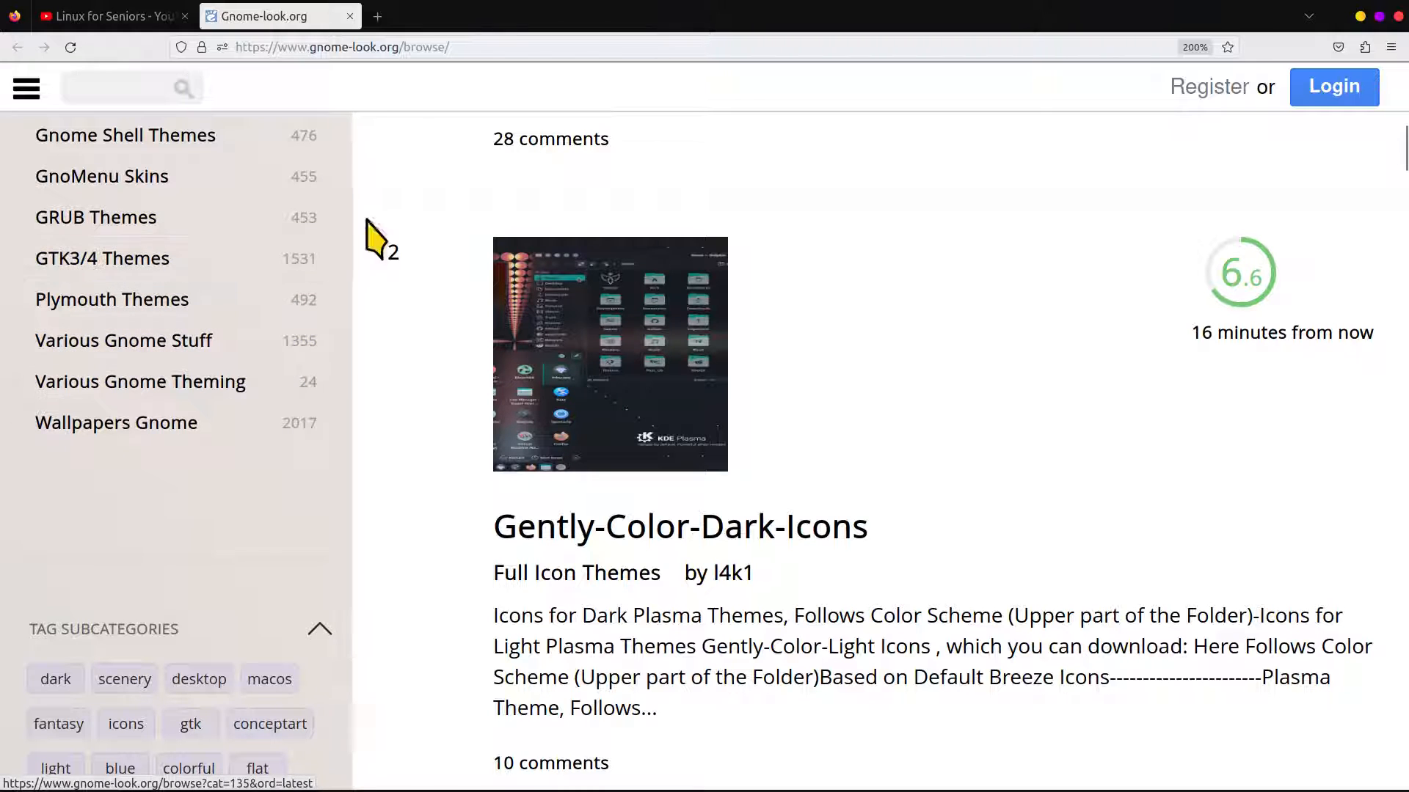
scroll(803, 424, "up", 3)
scroll(804, 424, "up", 5)
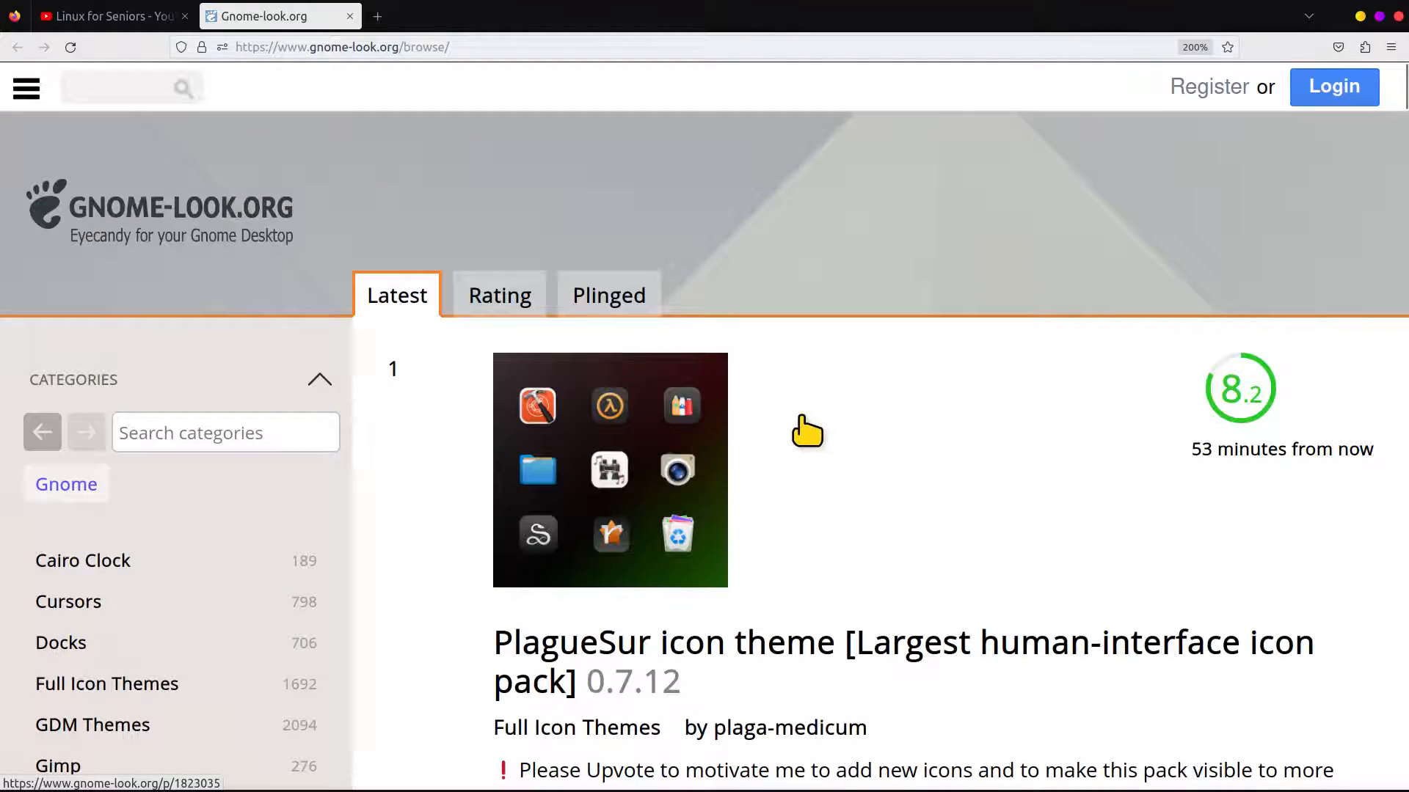
key("ctrl+minus")
key("ctrl+minus")
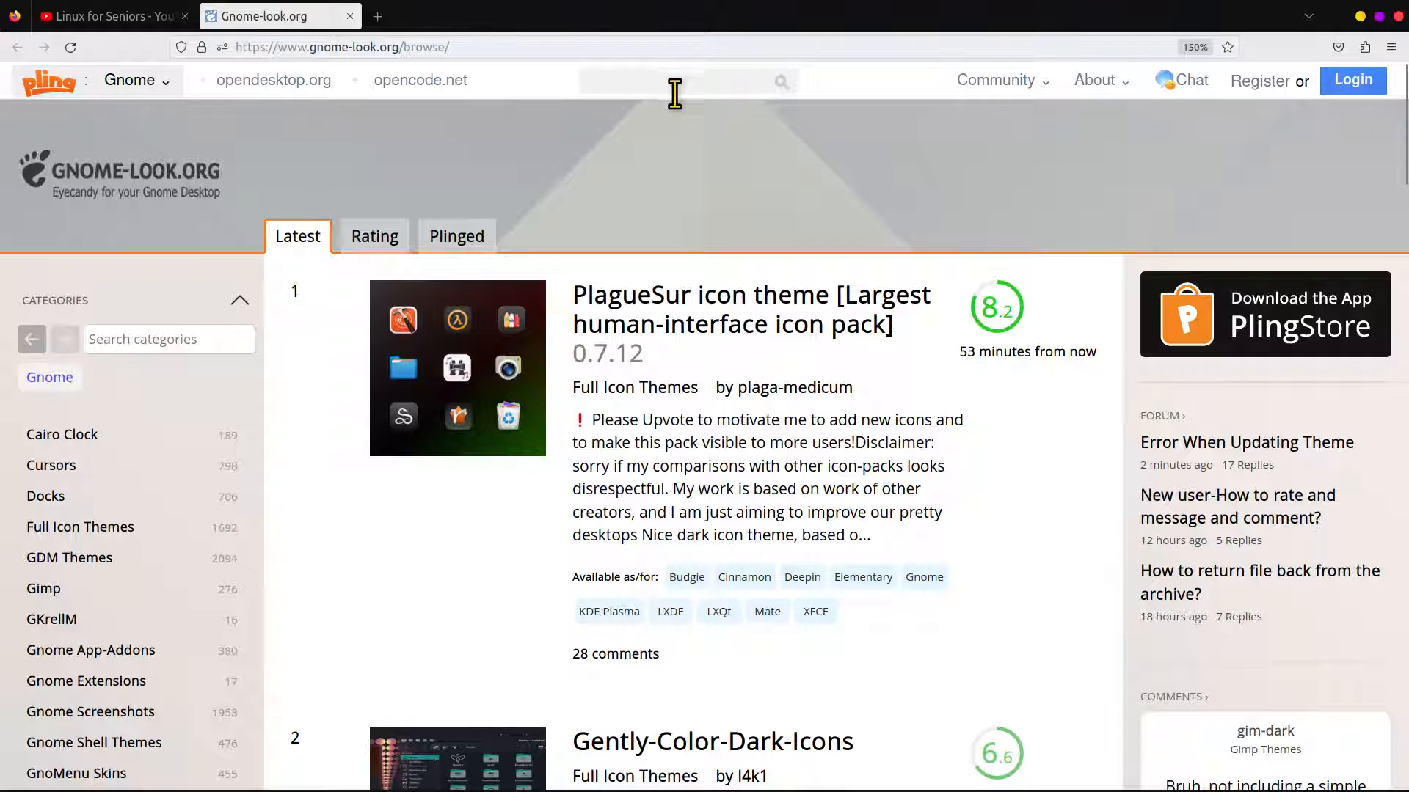
Search gnome-look.org for "sweet" and open the Sweet - New Flavor - theme page
mouse_move(825, 391)
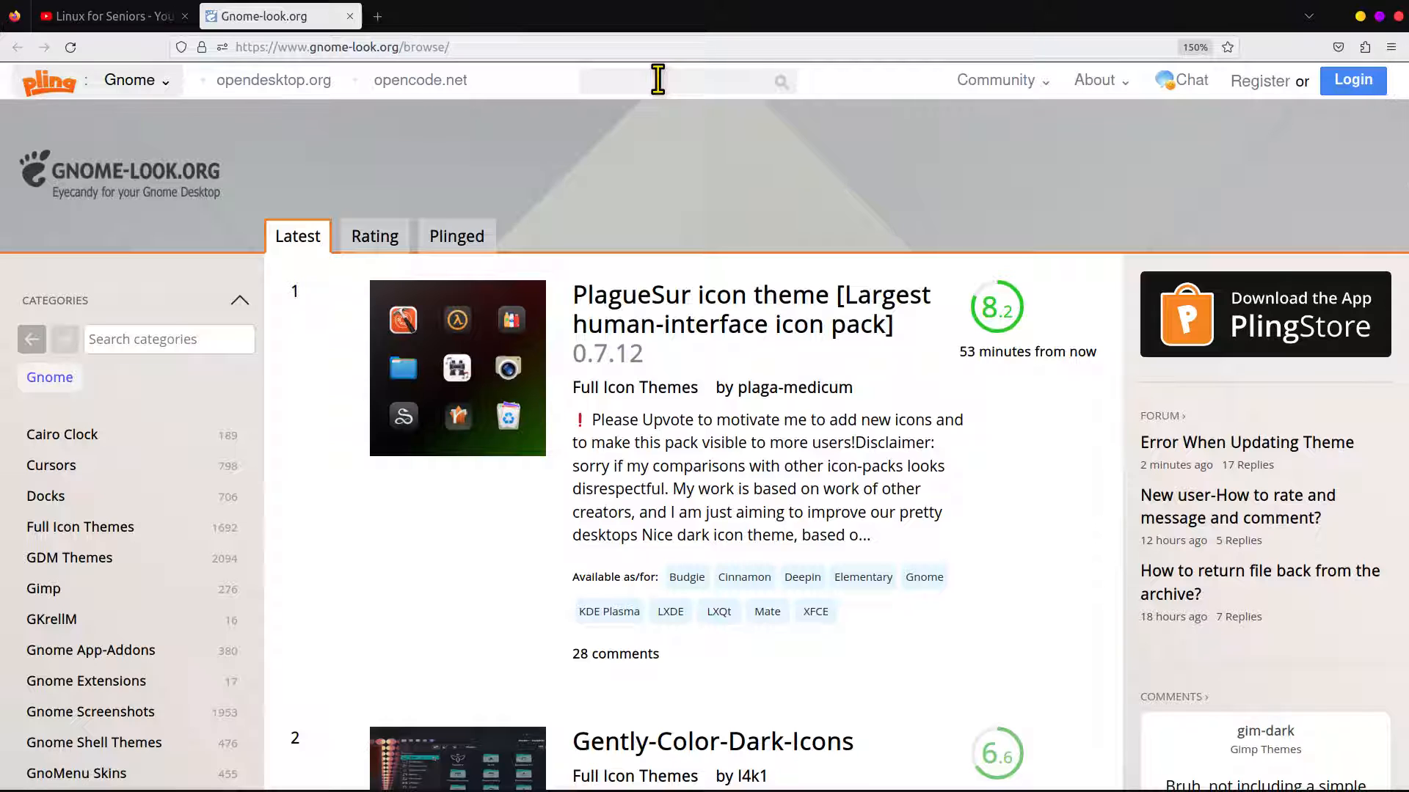
type("et")
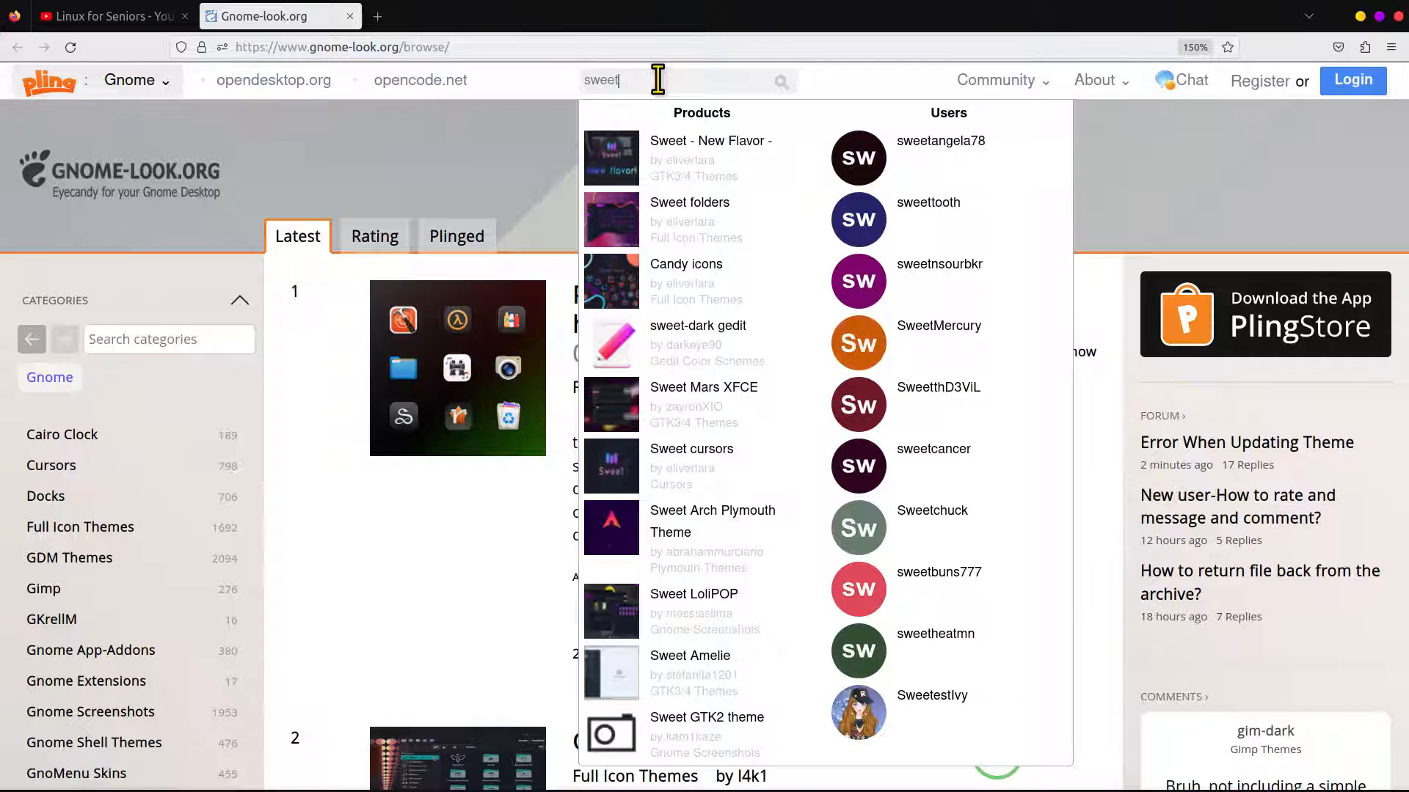
key("Return")
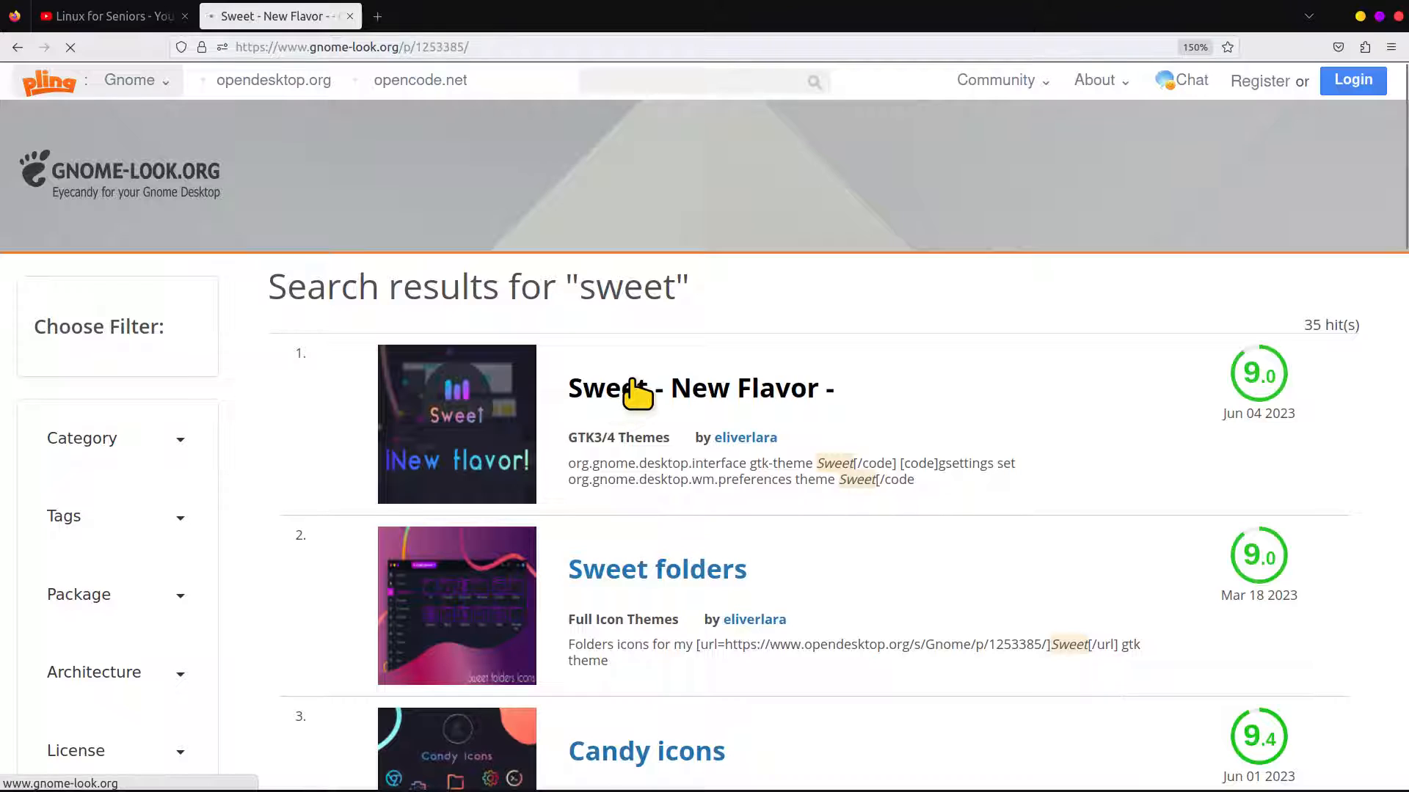
Download Sweet-Ambar-Blue-Dark-v40.tar.xz from the file list of the Sweet - New Flavor - theme
scroll(631, 403, "down", 7)
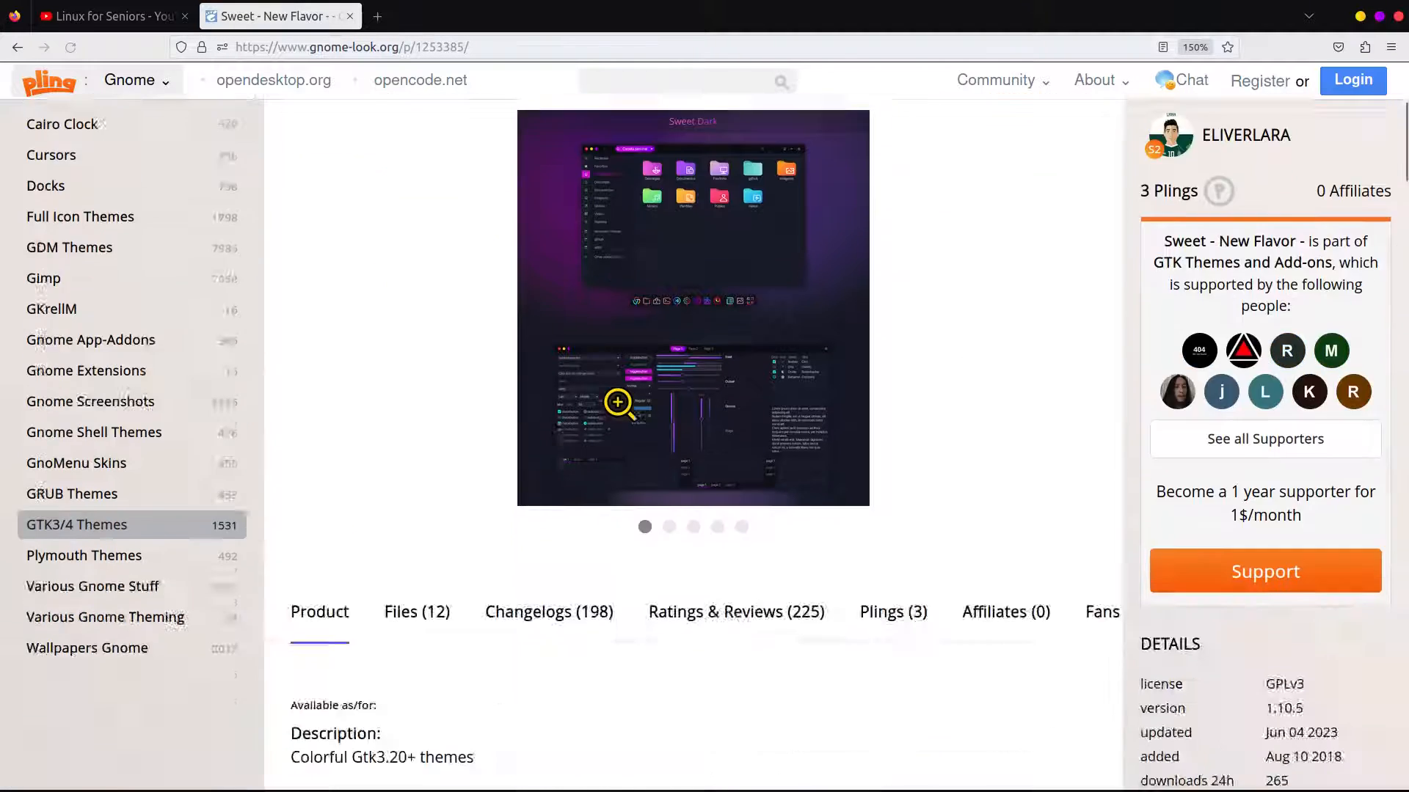
mouse_move(573, 791)
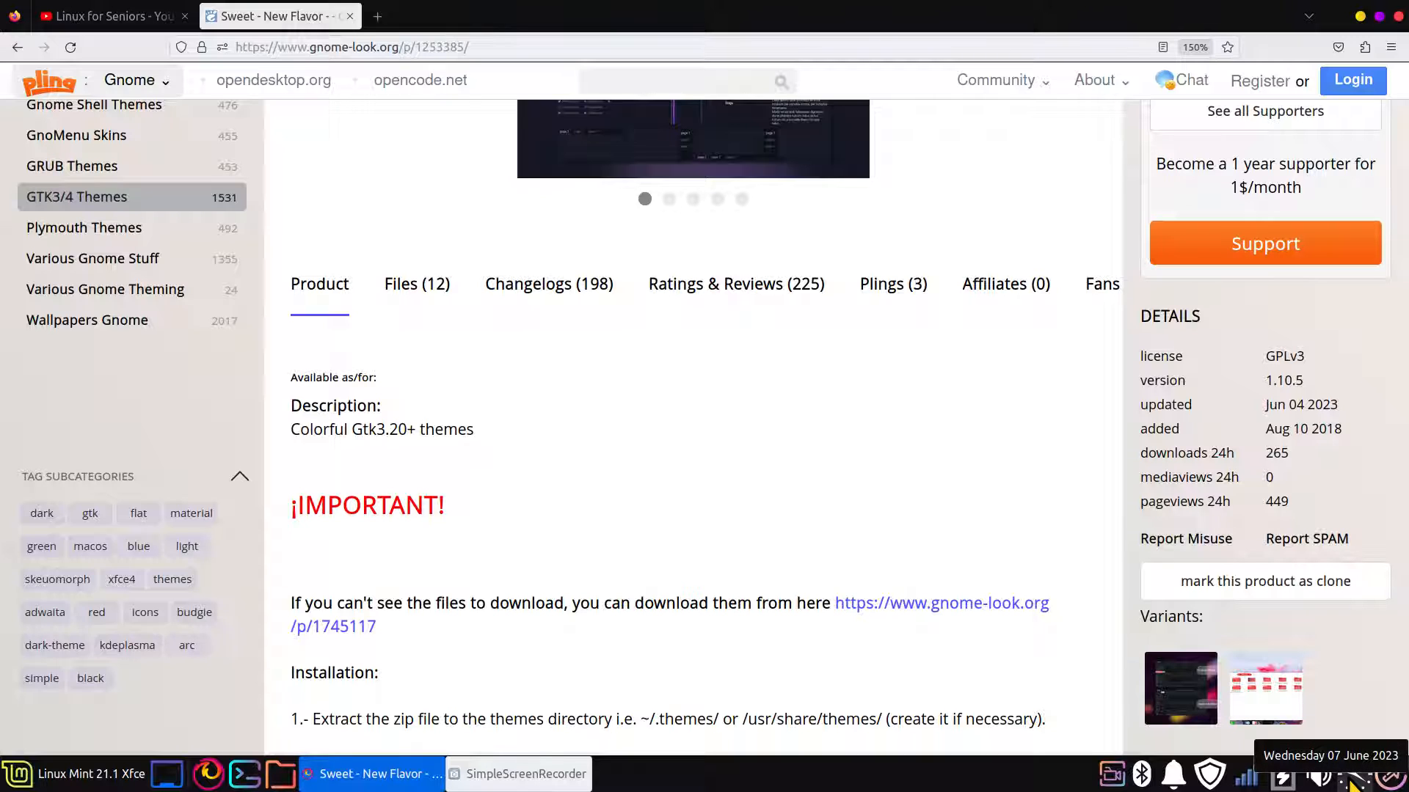
left_click(415, 304)
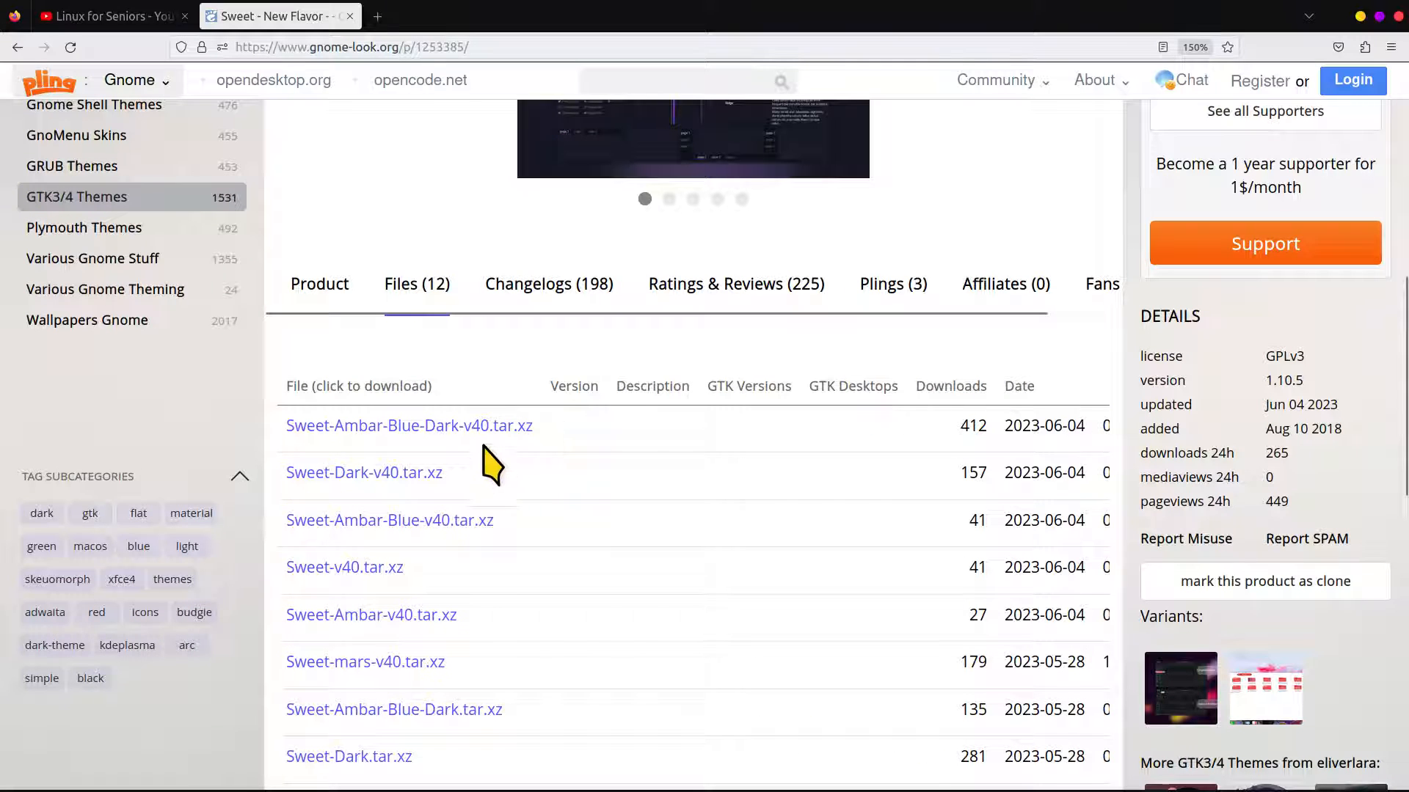
left_click(446, 433)
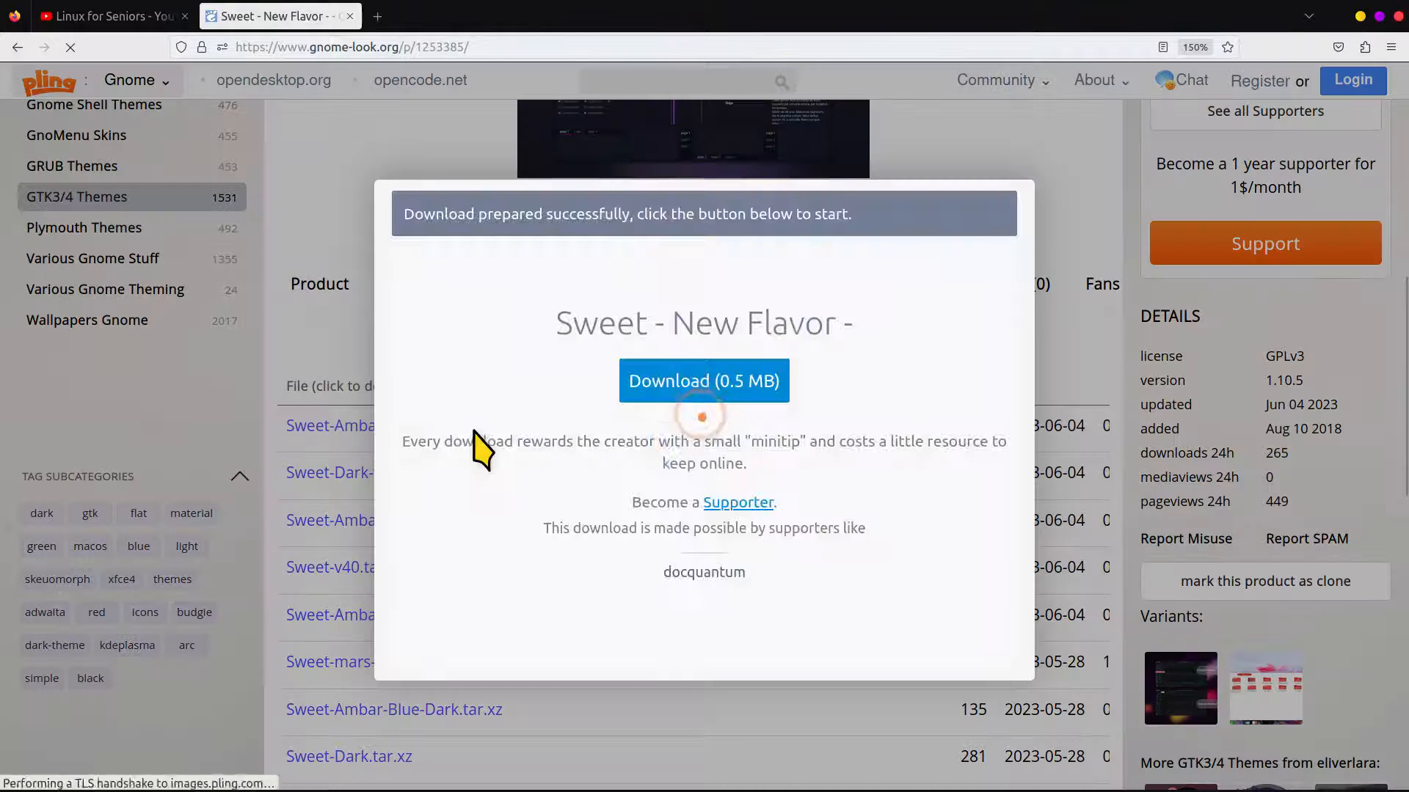
left_click(672, 382)
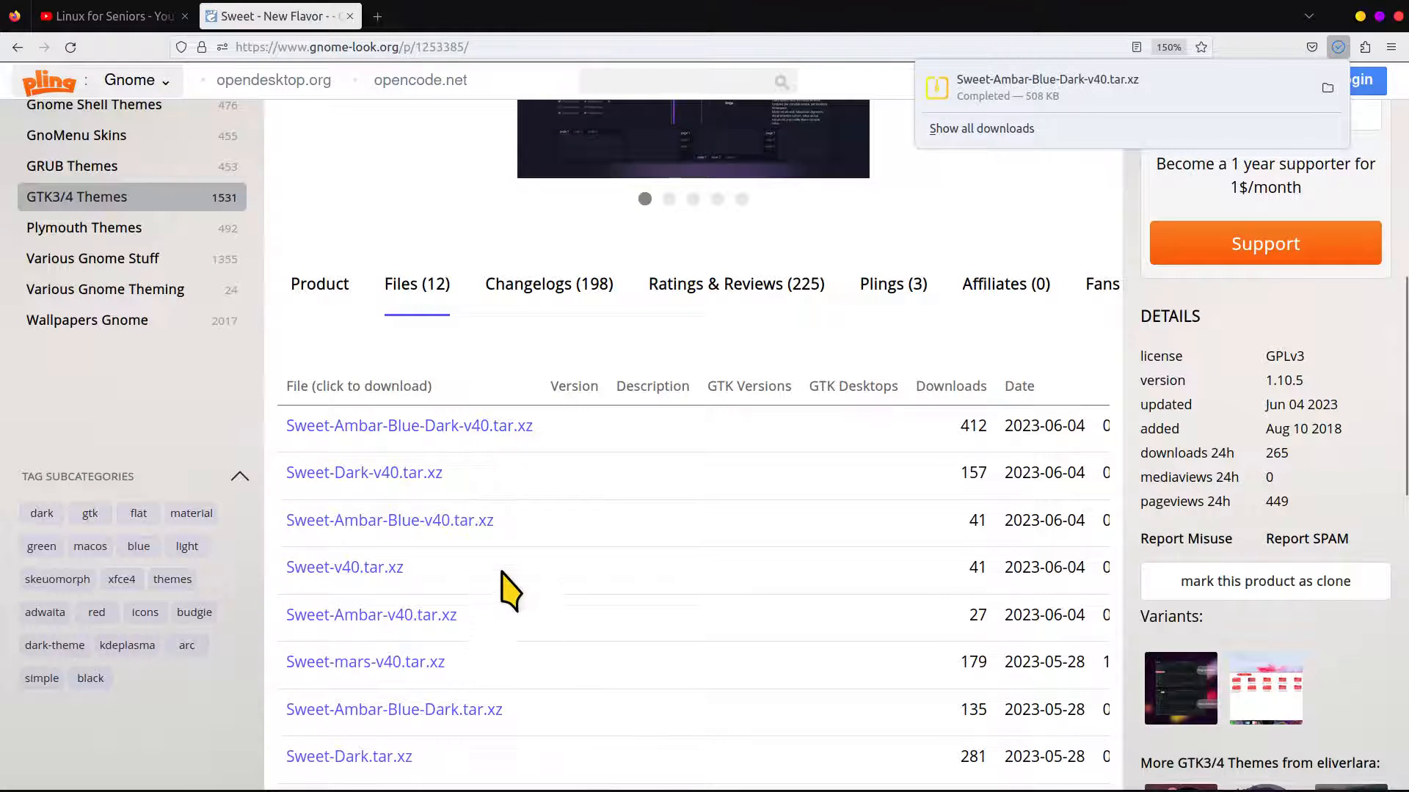
Download Sweet-mars.tar.xz from the same theme's file list
scroll(504, 581, "down", 5)
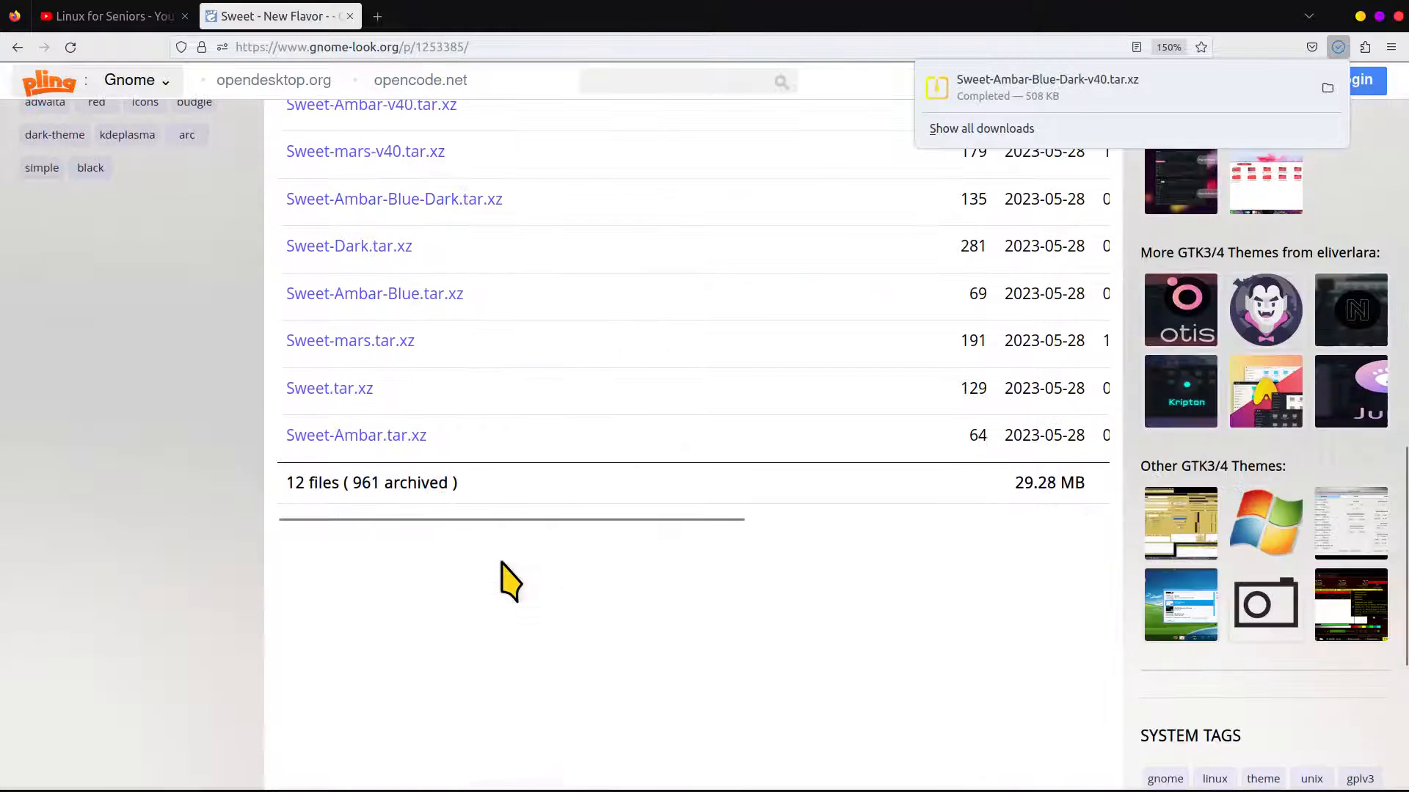
left_click(358, 347)
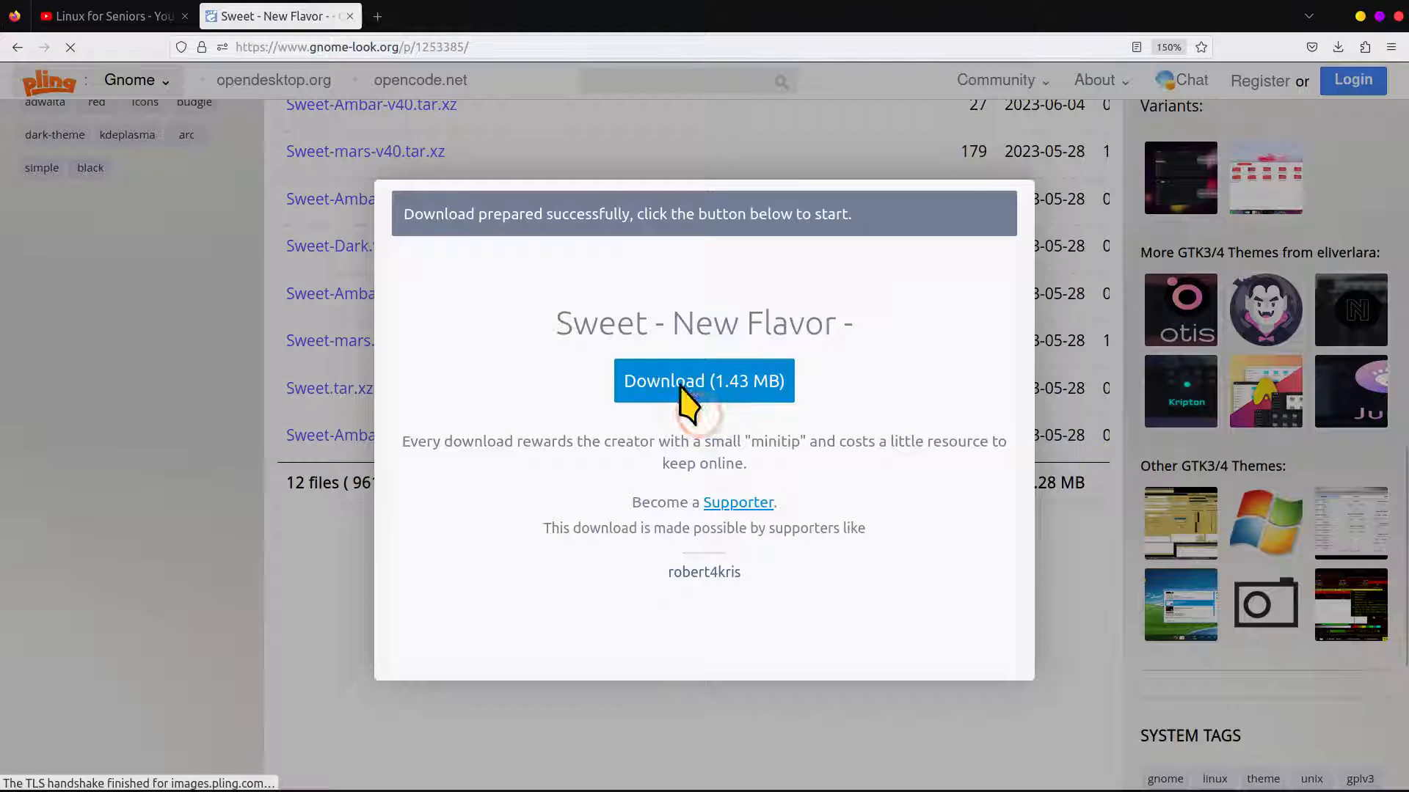
left_click(676, 385)
scroll(635, 305, "up", 10)
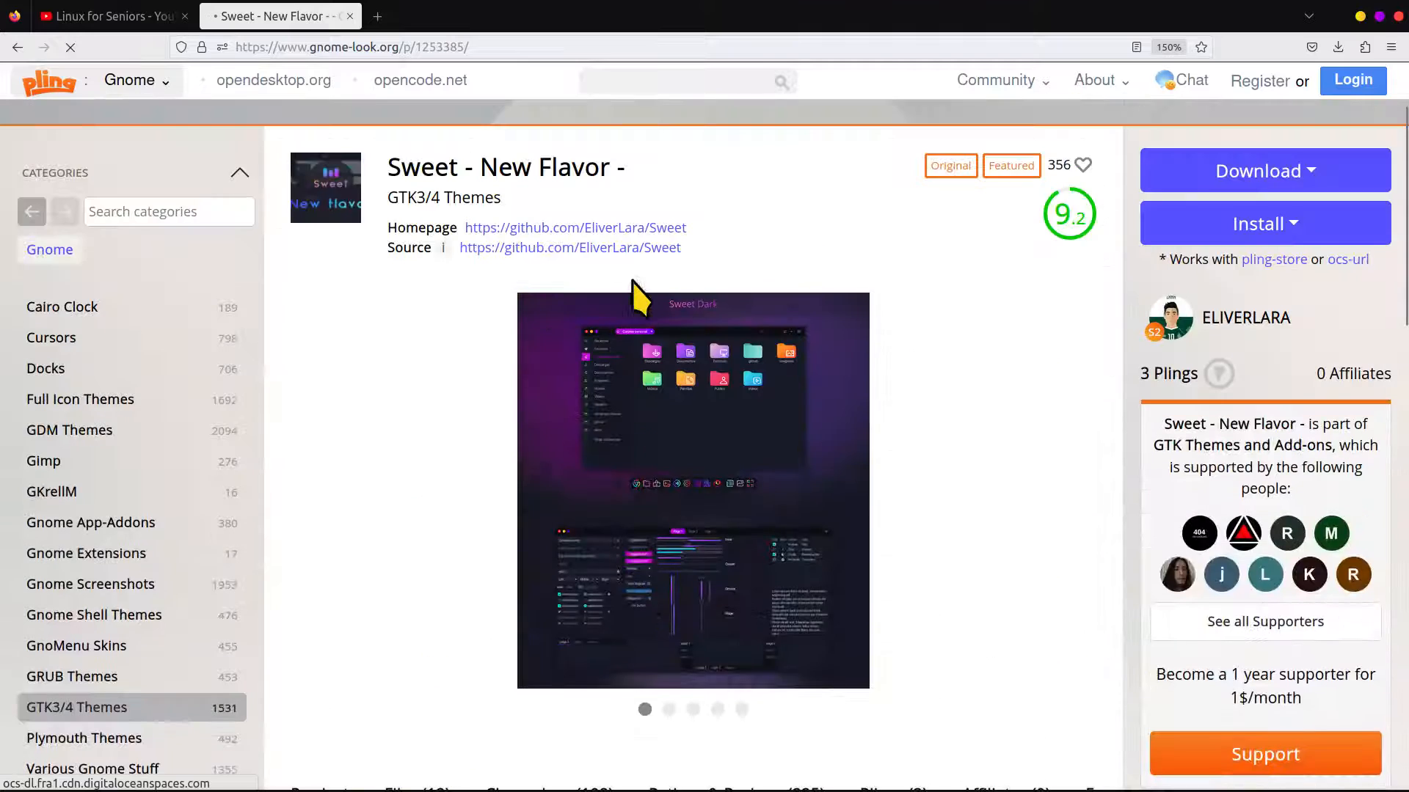
Return to the "sweet" search results and open the Sweet folders icon theme page down to its description
left_click(17, 47)
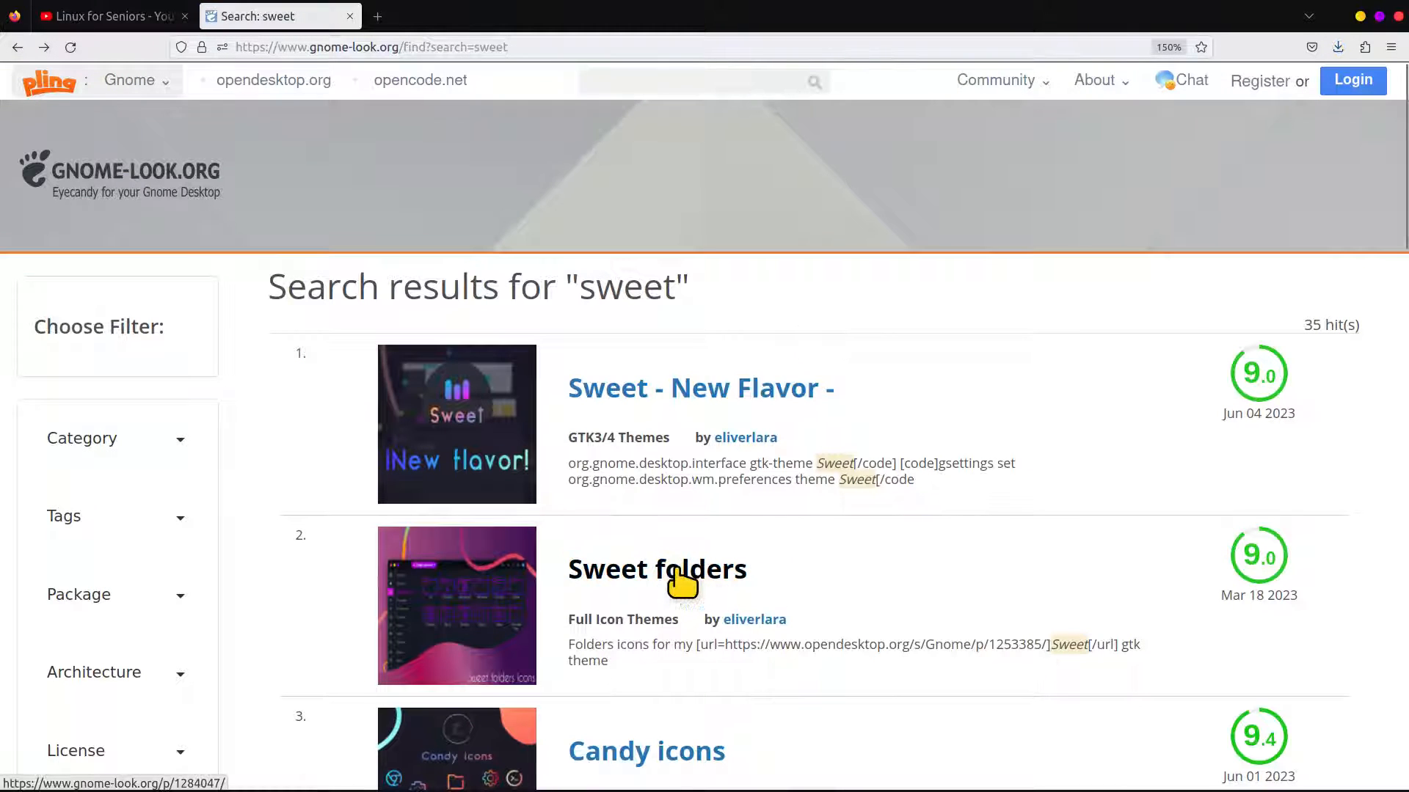
left_click(849, 393)
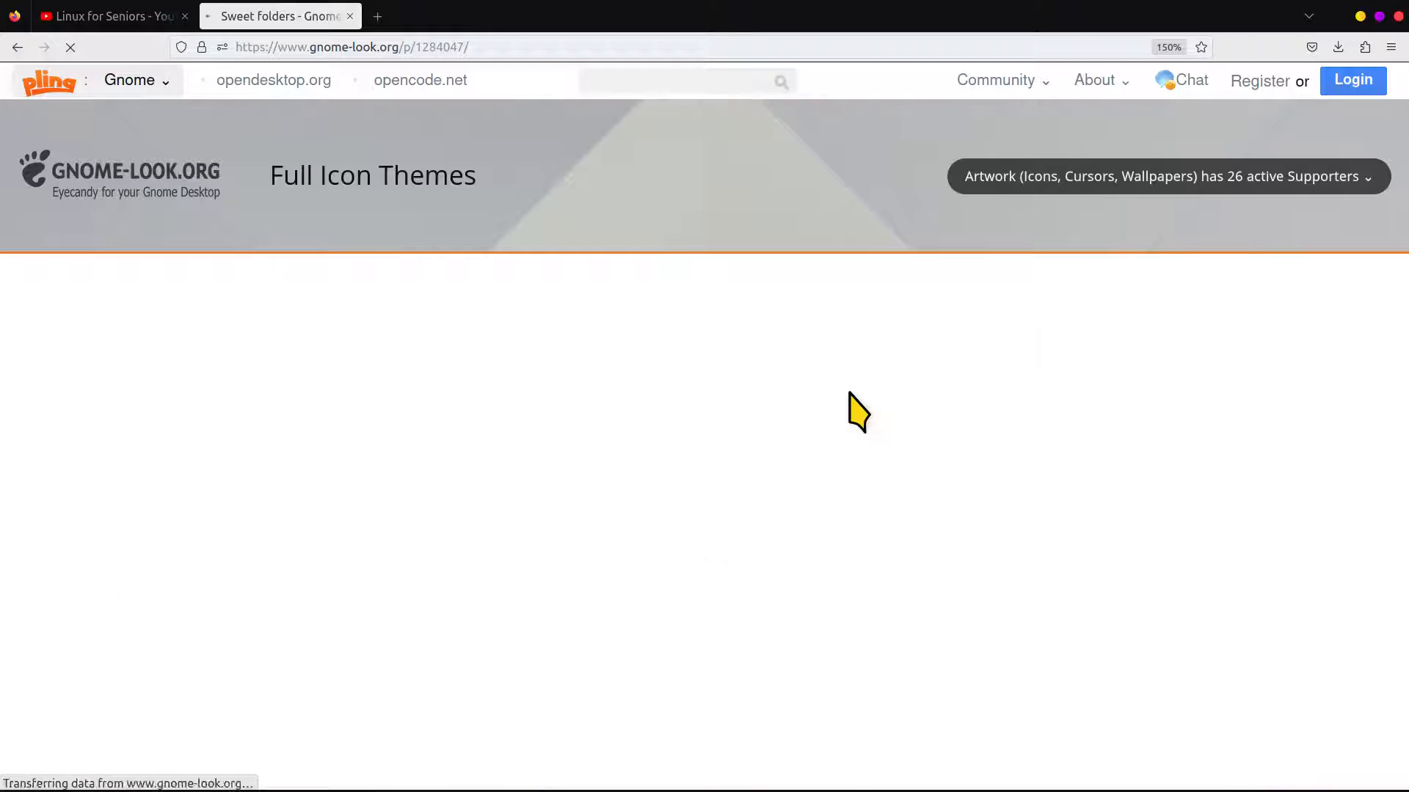
scroll(723, 404, "down", 5)
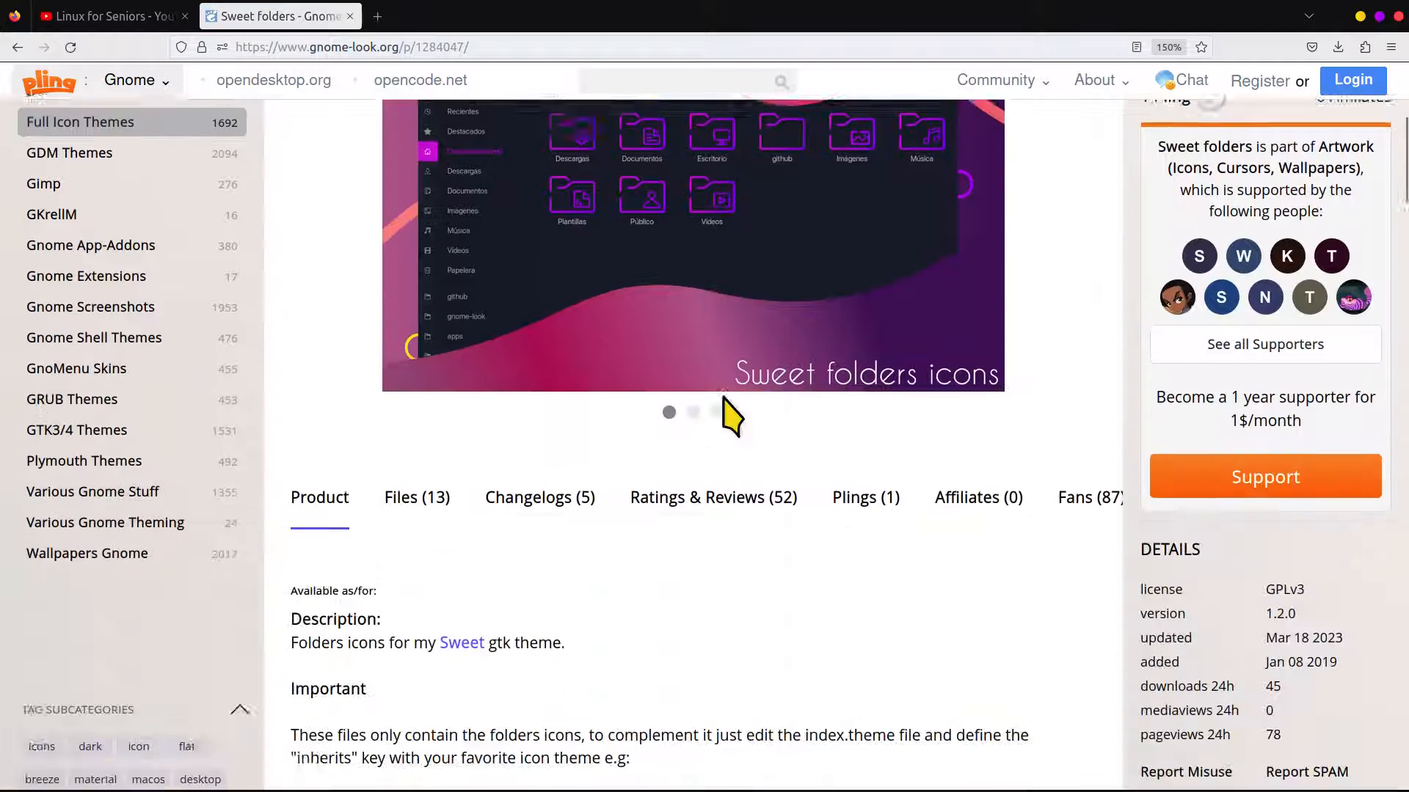
Download Sweet-Rainbow.tar.xz from the file list of the Sweet folders icon theme
left_click(430, 391)
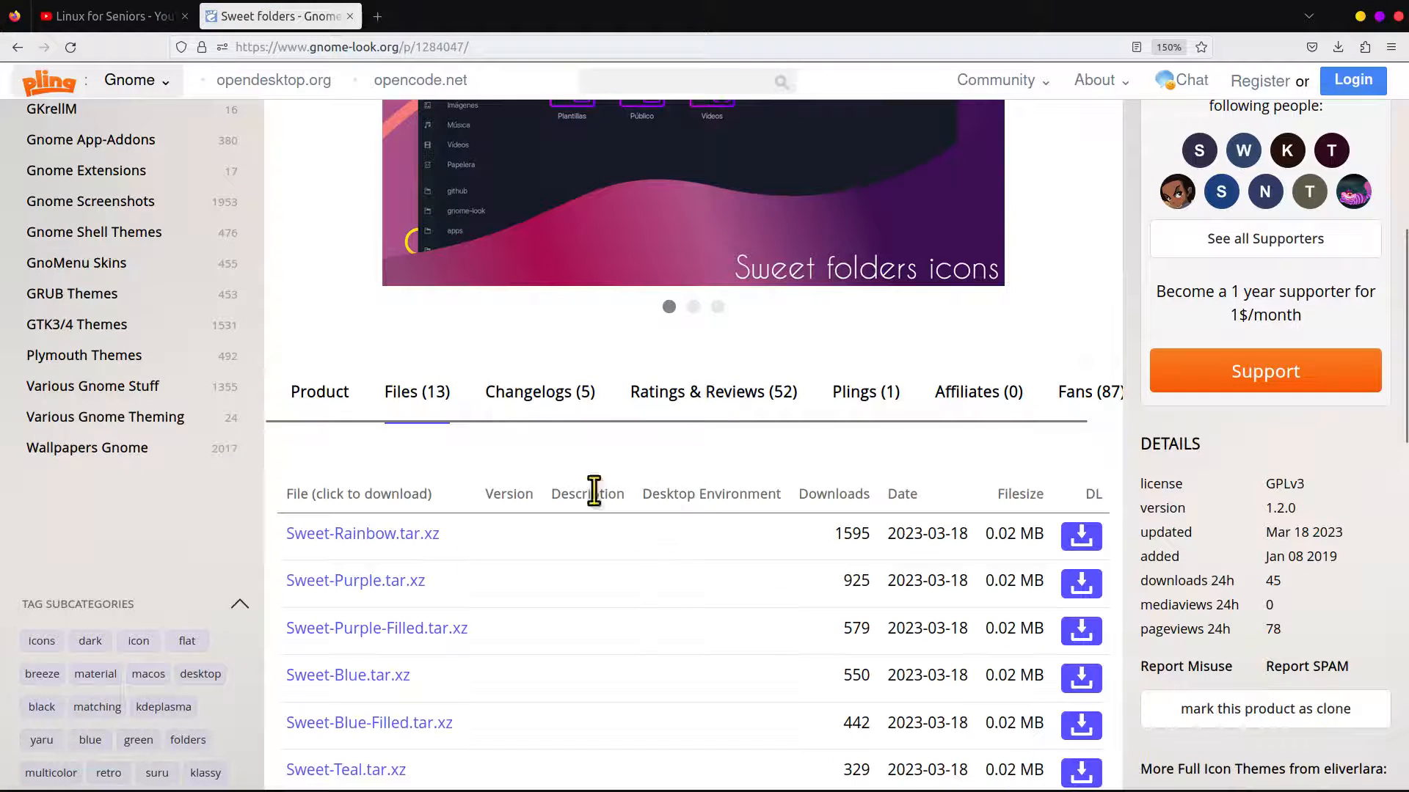
left_click(361, 541)
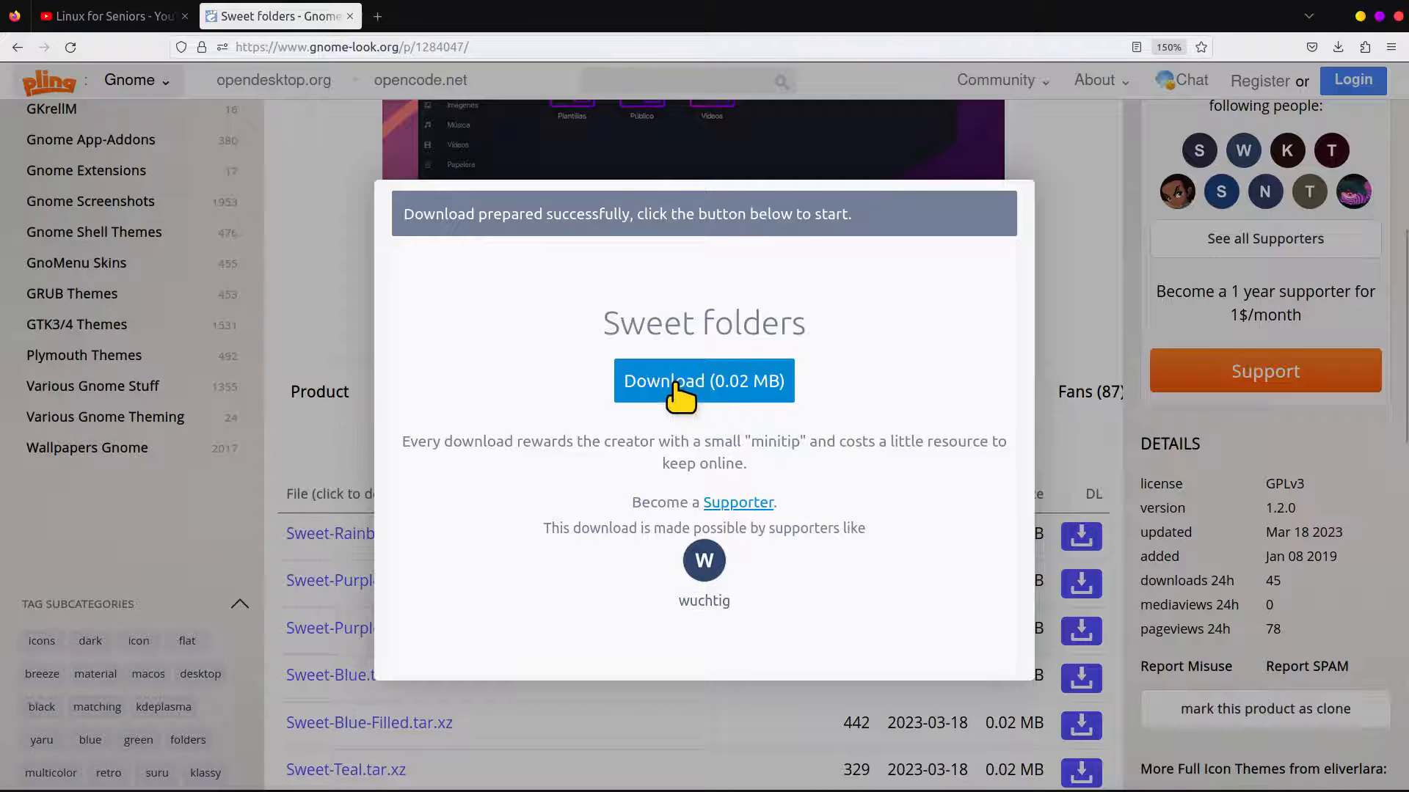
left_click(680, 394)
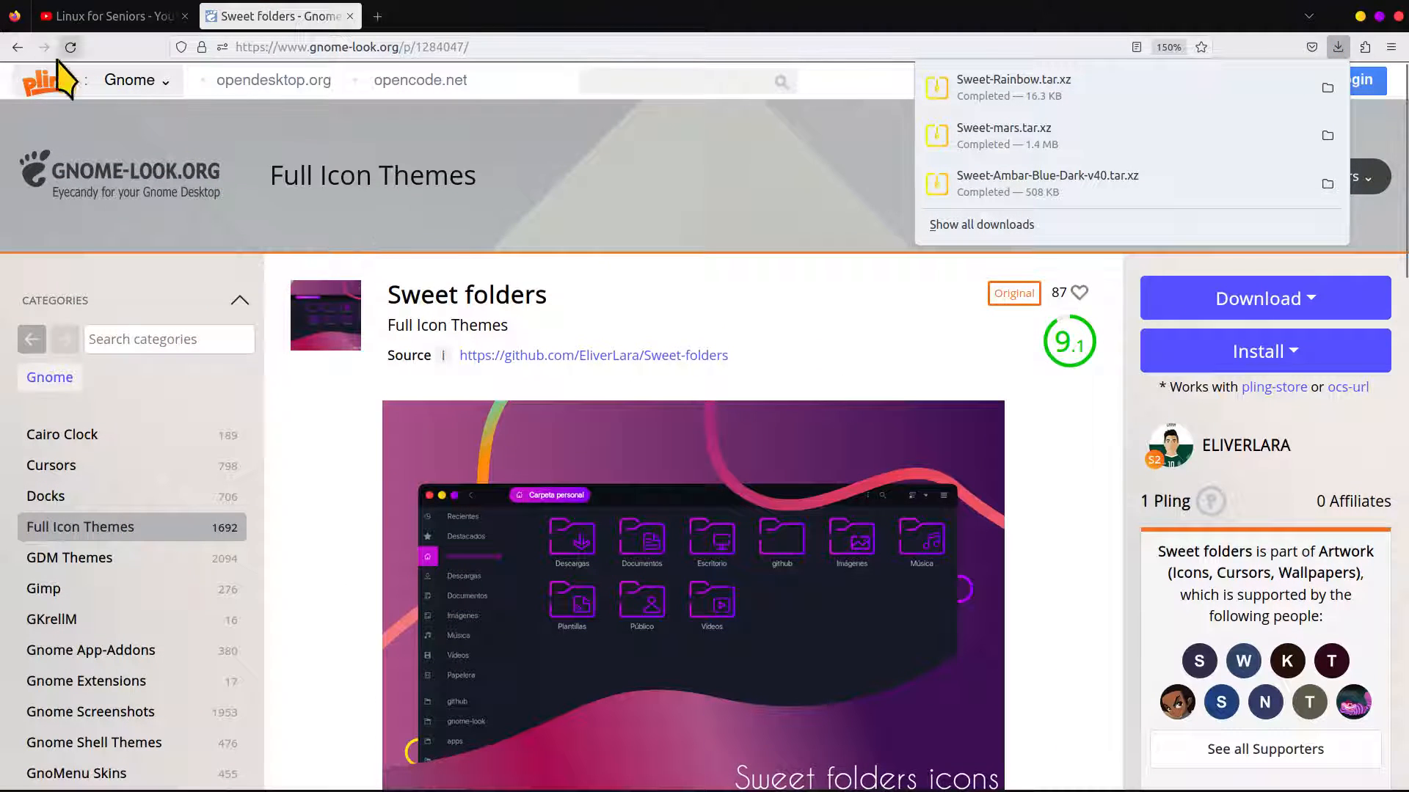
Return to the "sweet" search results and open the Candy icons theme page
left_click(18, 47)
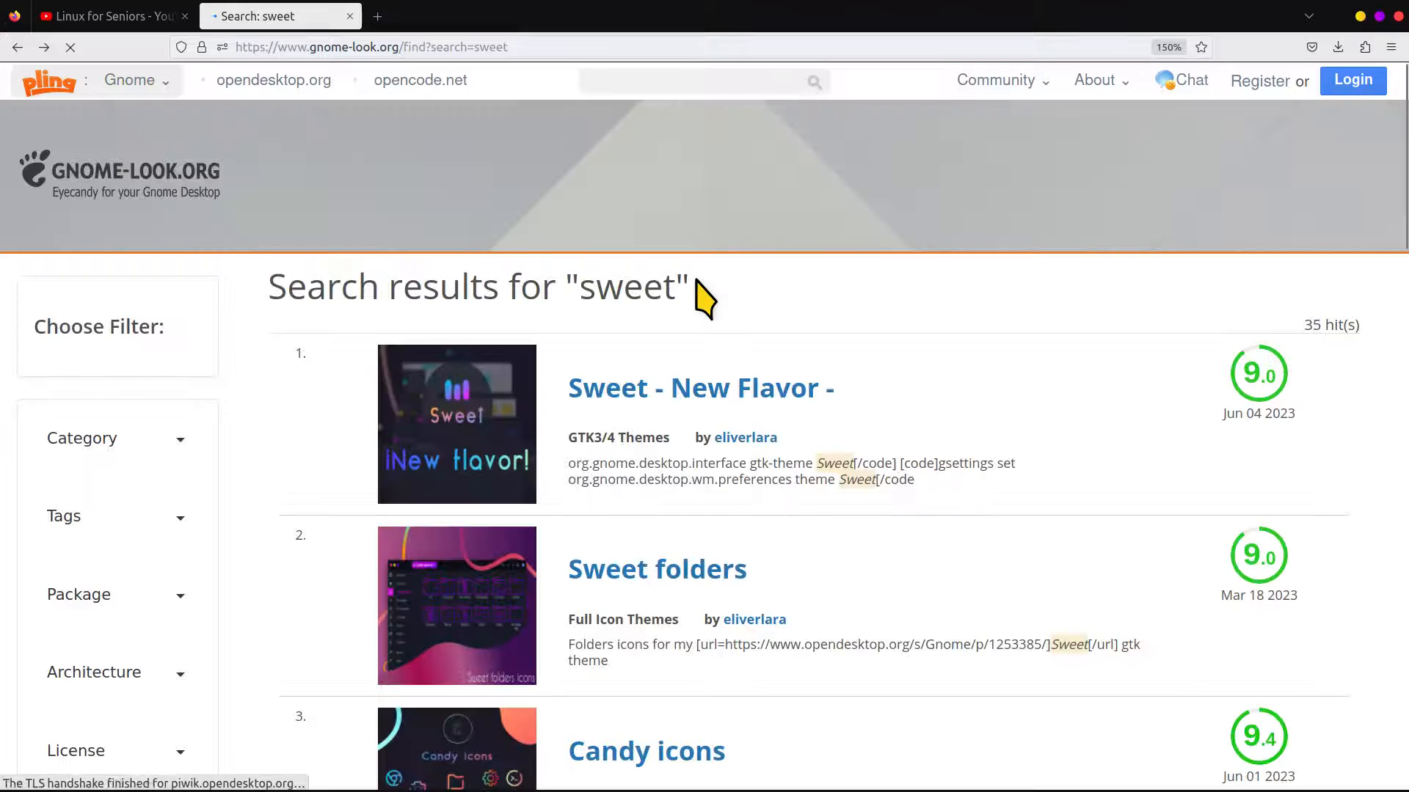
scroll(788, 296, "down", 5)
left_click(627, 367)
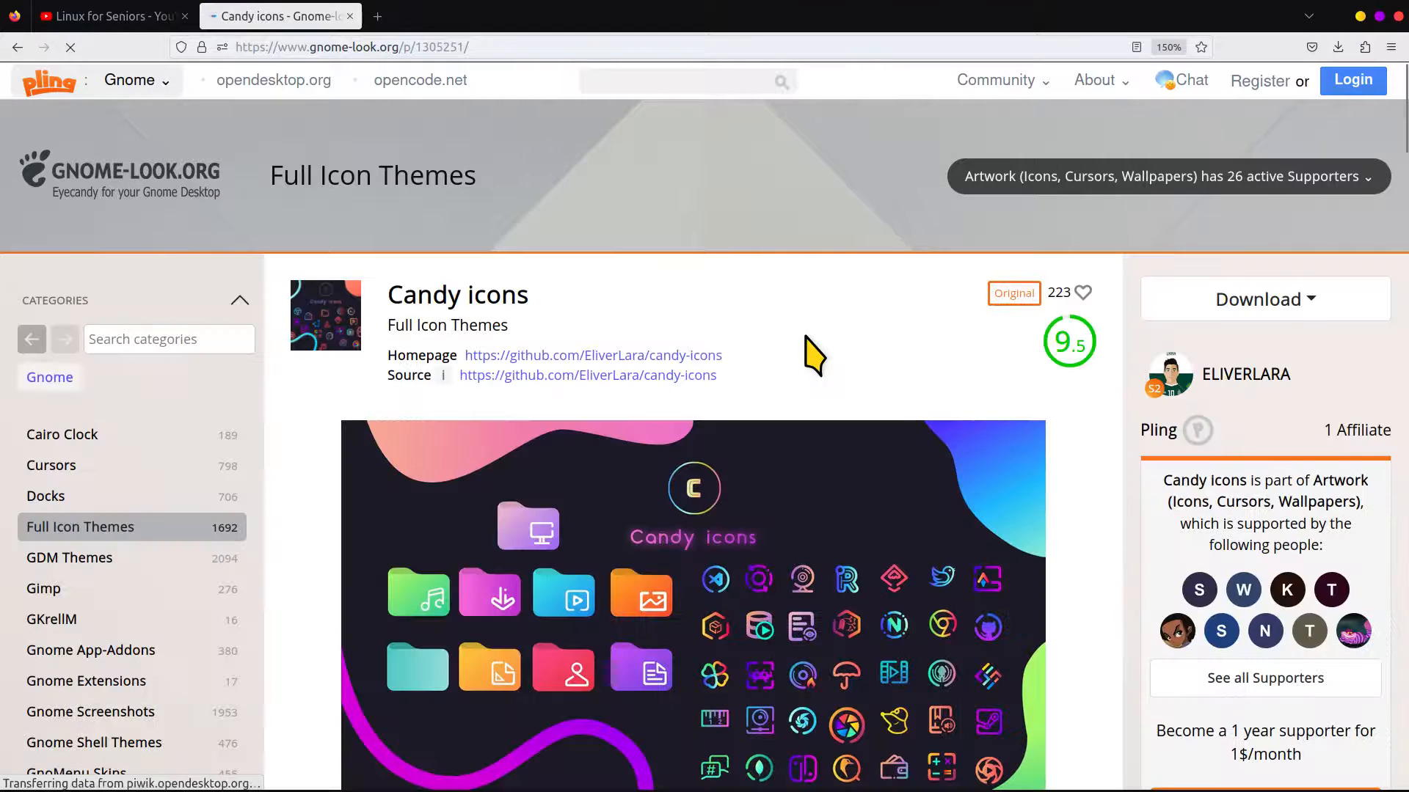
Download candy-icons.tar.xz from the file list of the Candy icons theme
scroll(808, 352, "down", 8)
left_click(415, 285)
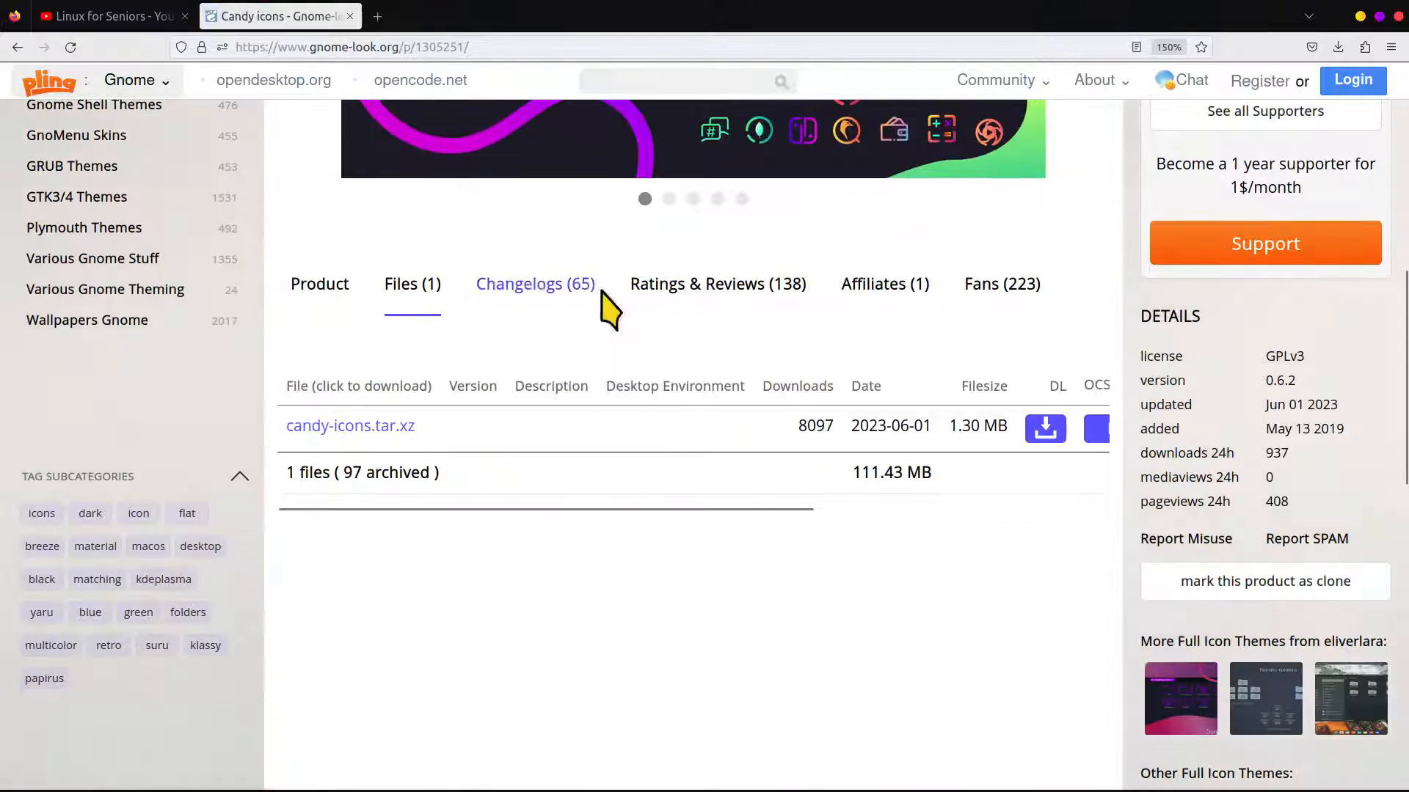
left_click(352, 427)
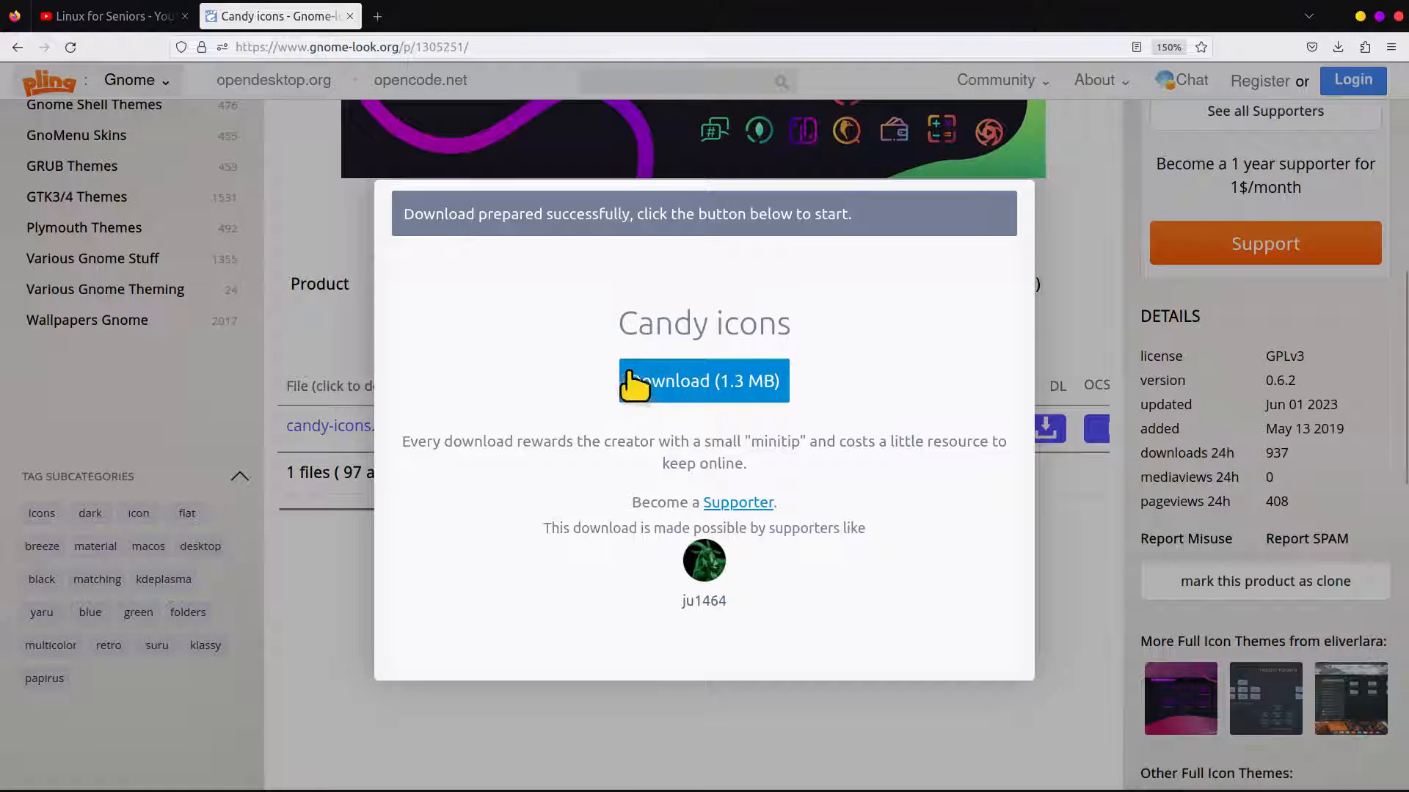
left_click(682, 390)
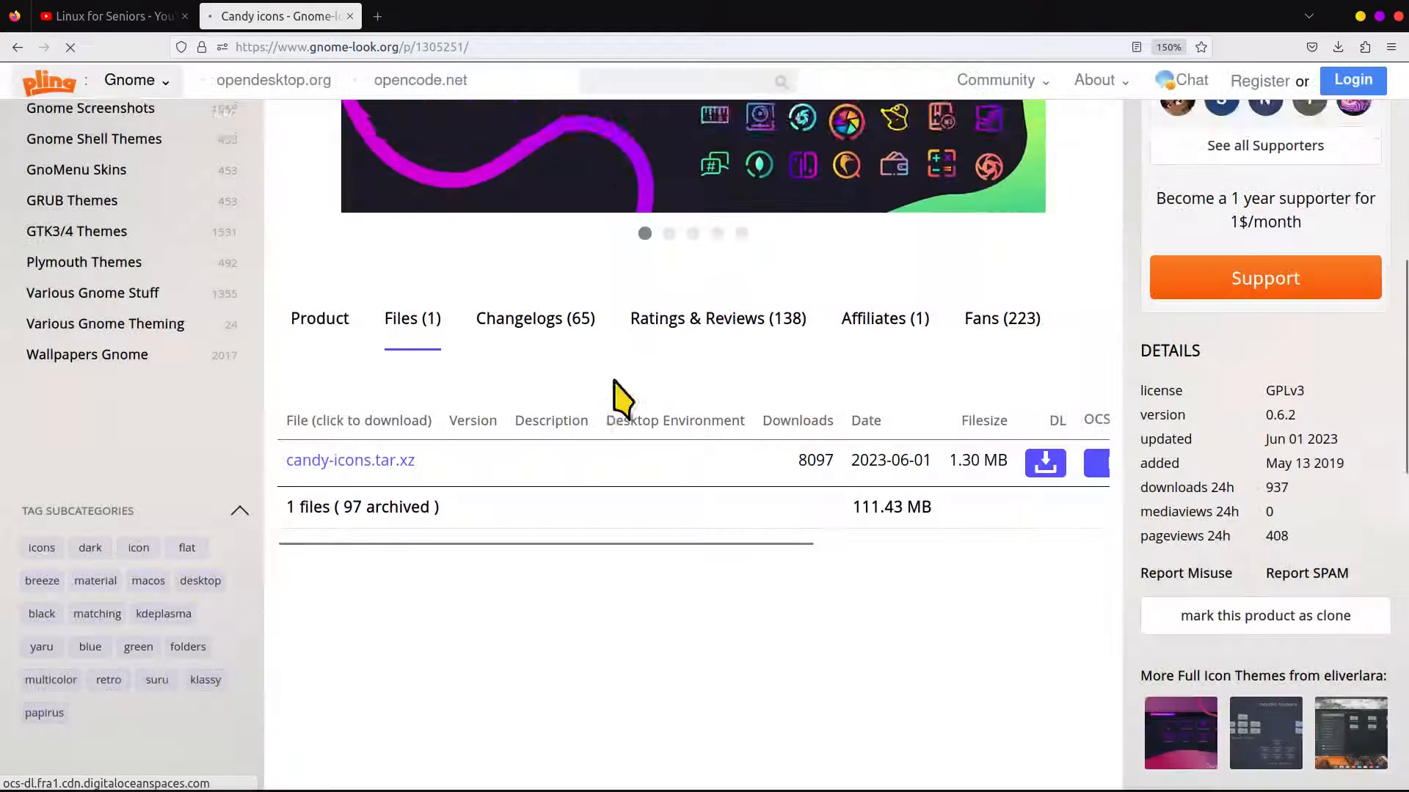
Search gnome-look.org for "radio" and open the yellow Radioactive cursor theme from the suggested products
scroll(617, 380, "up", 5)
scroll(598, 363, "up", 3)
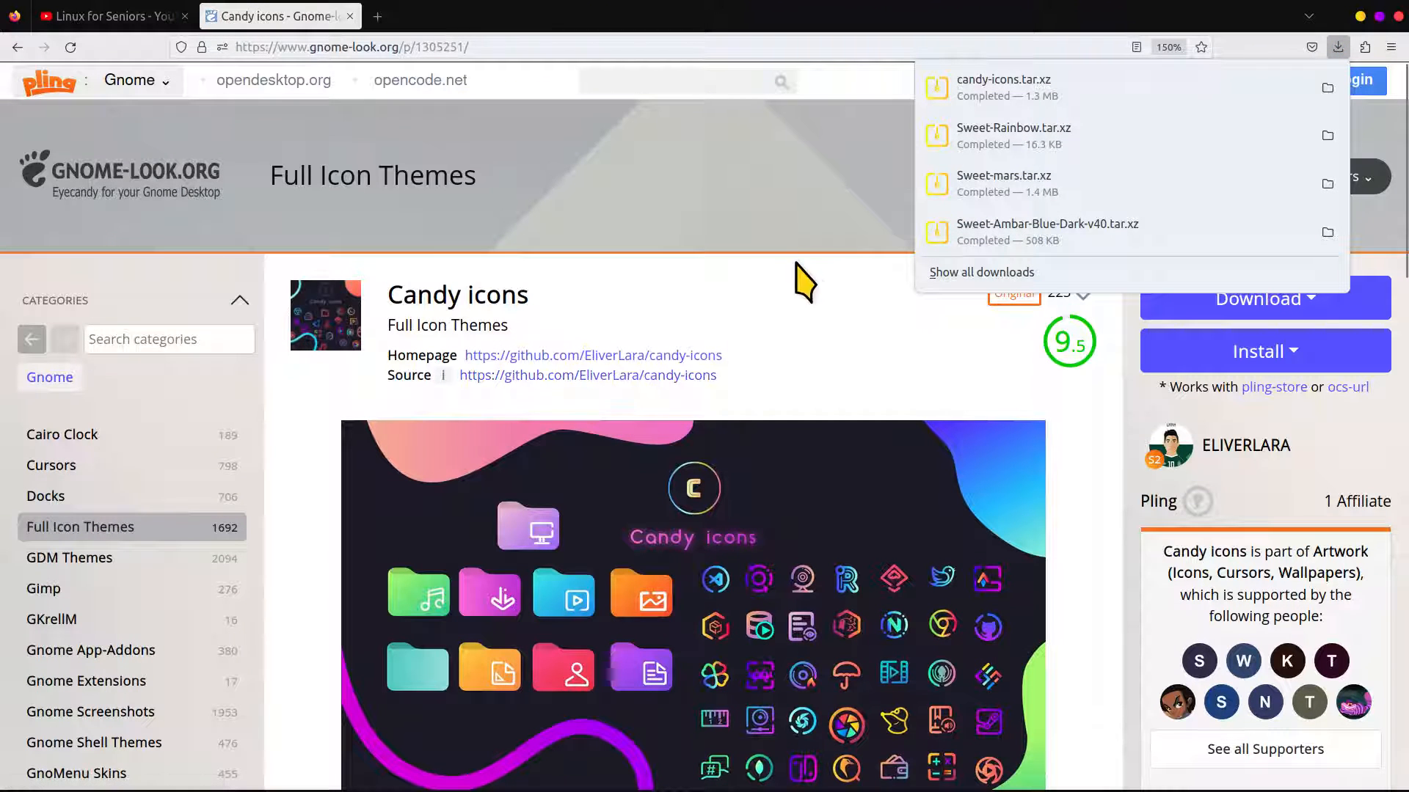
left_click(643, 77)
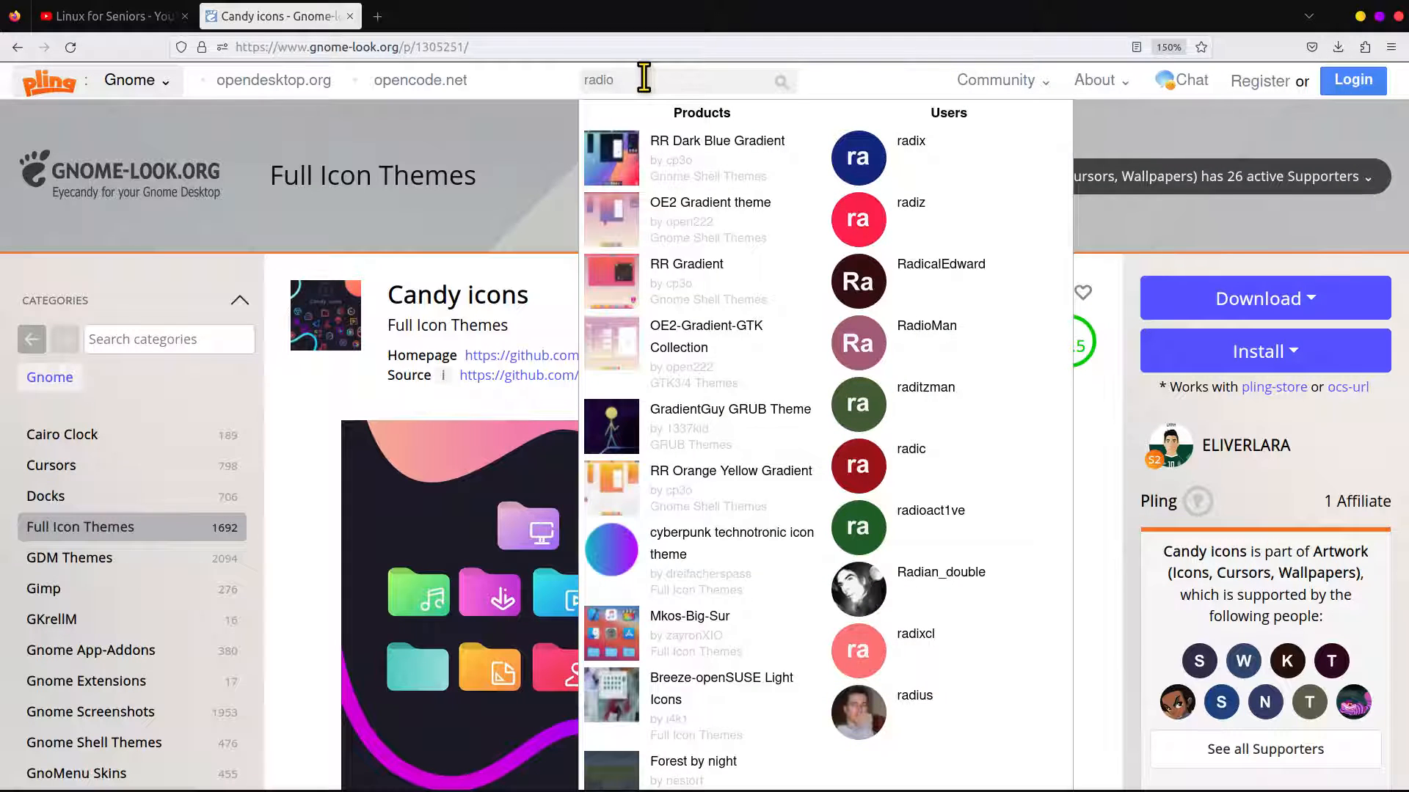
left_click(857, 73)
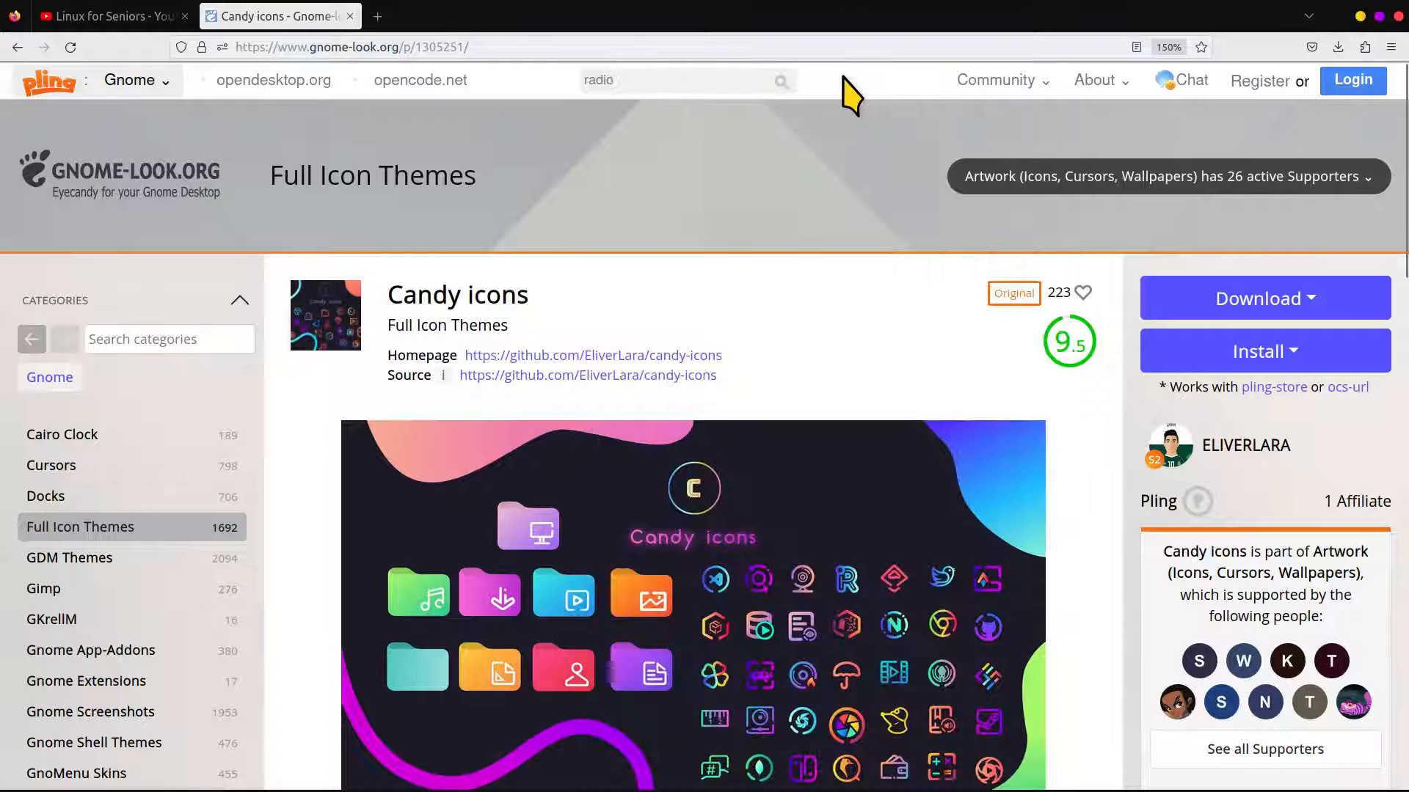
left_click(674, 79)
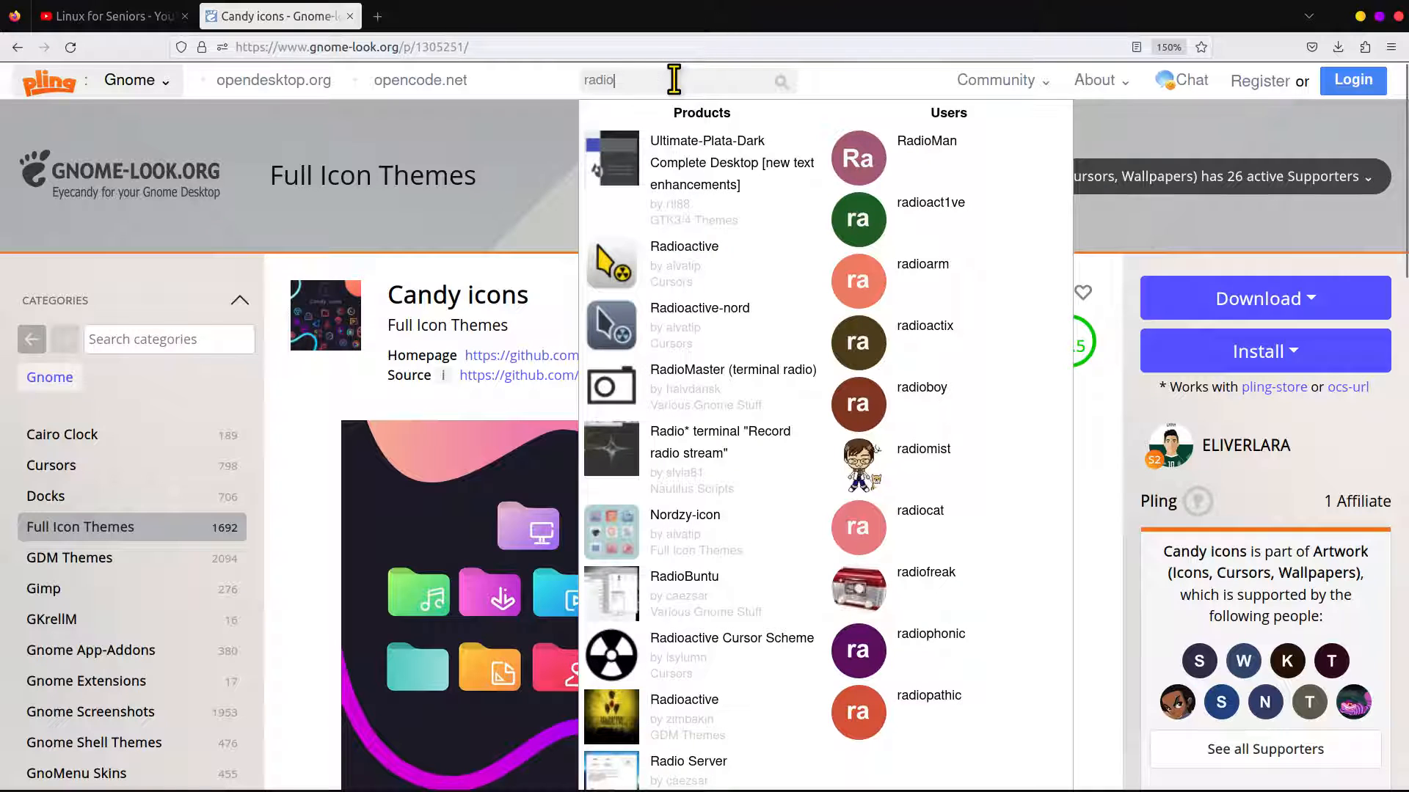
left_click(682, 264)
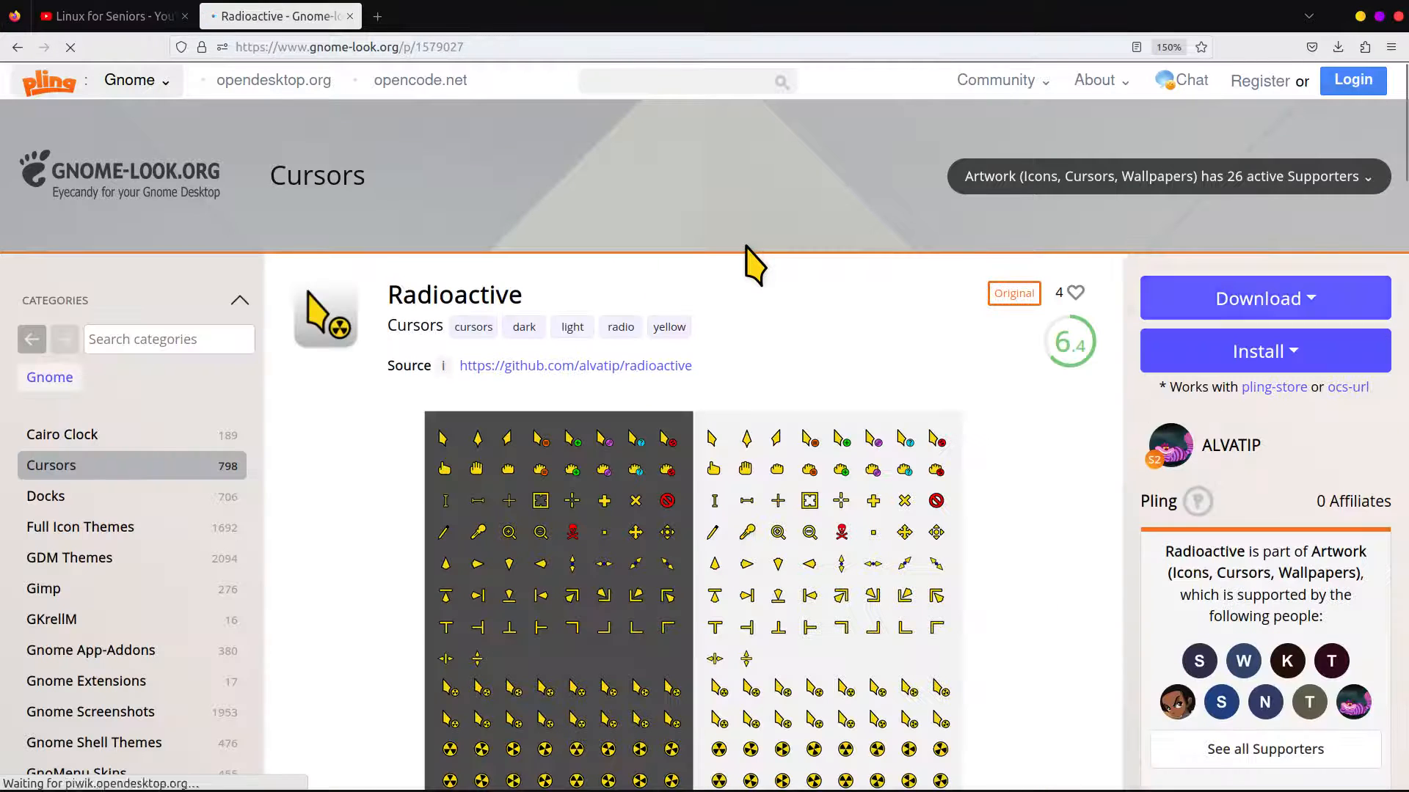
Examine the Radioactive cursor preview and its installation notes, highlighting the local path $HOME/.icons/ and the system-wide path /usr/share/icons/
scroll(756, 294, "down", 4)
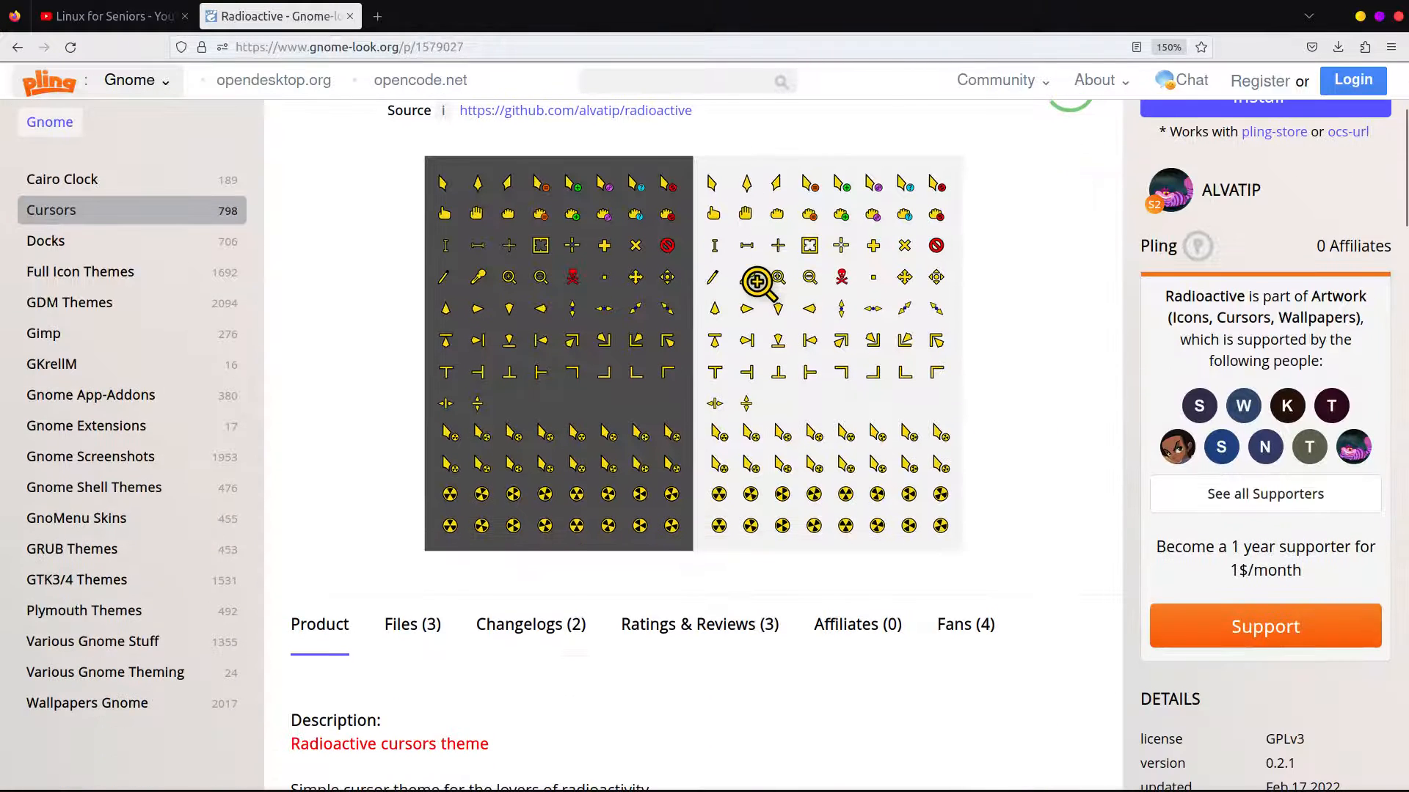
scroll(755, 283, "up", 2)
scroll(757, 282, "up", 2)
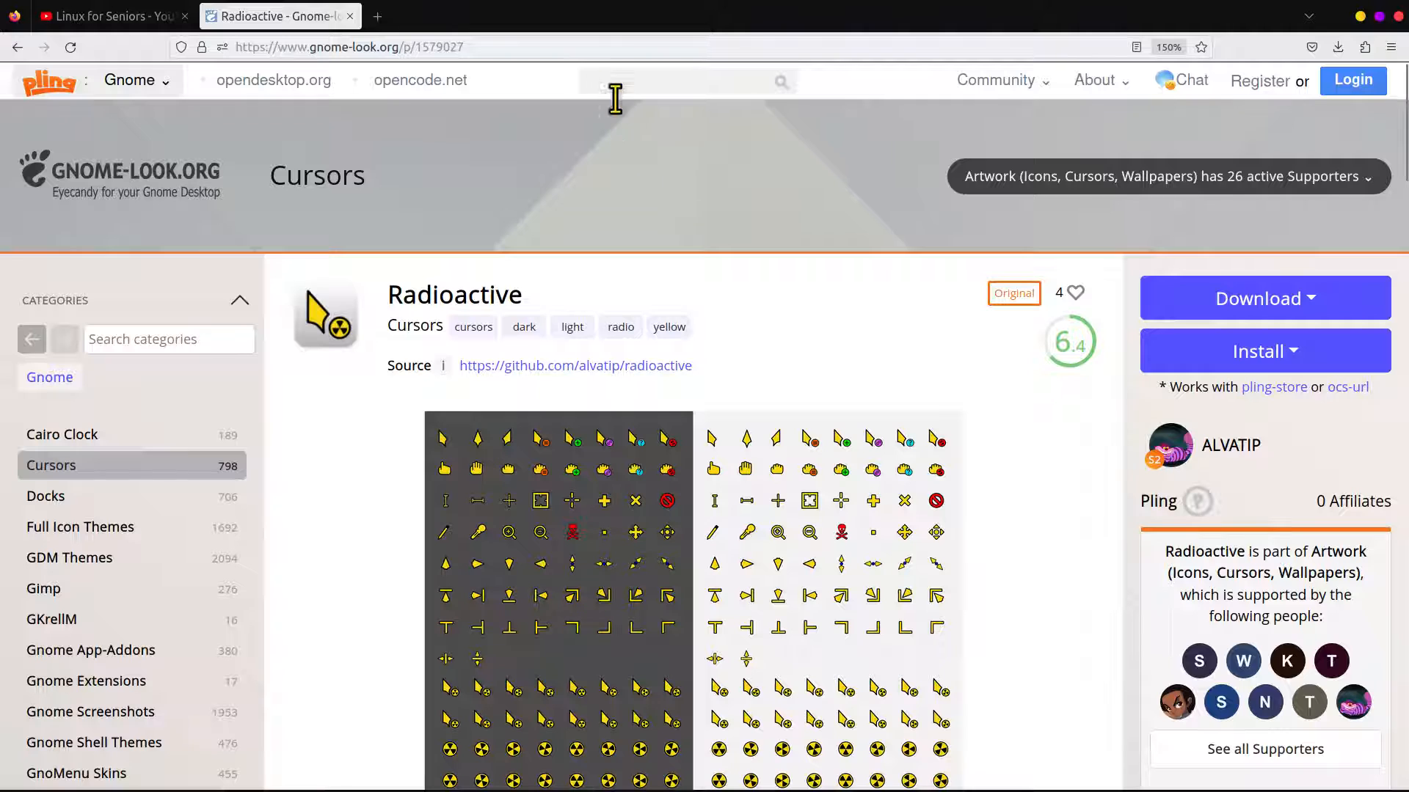
scroll(745, 305, "down", 4)
scroll(742, 293, "up", 2)
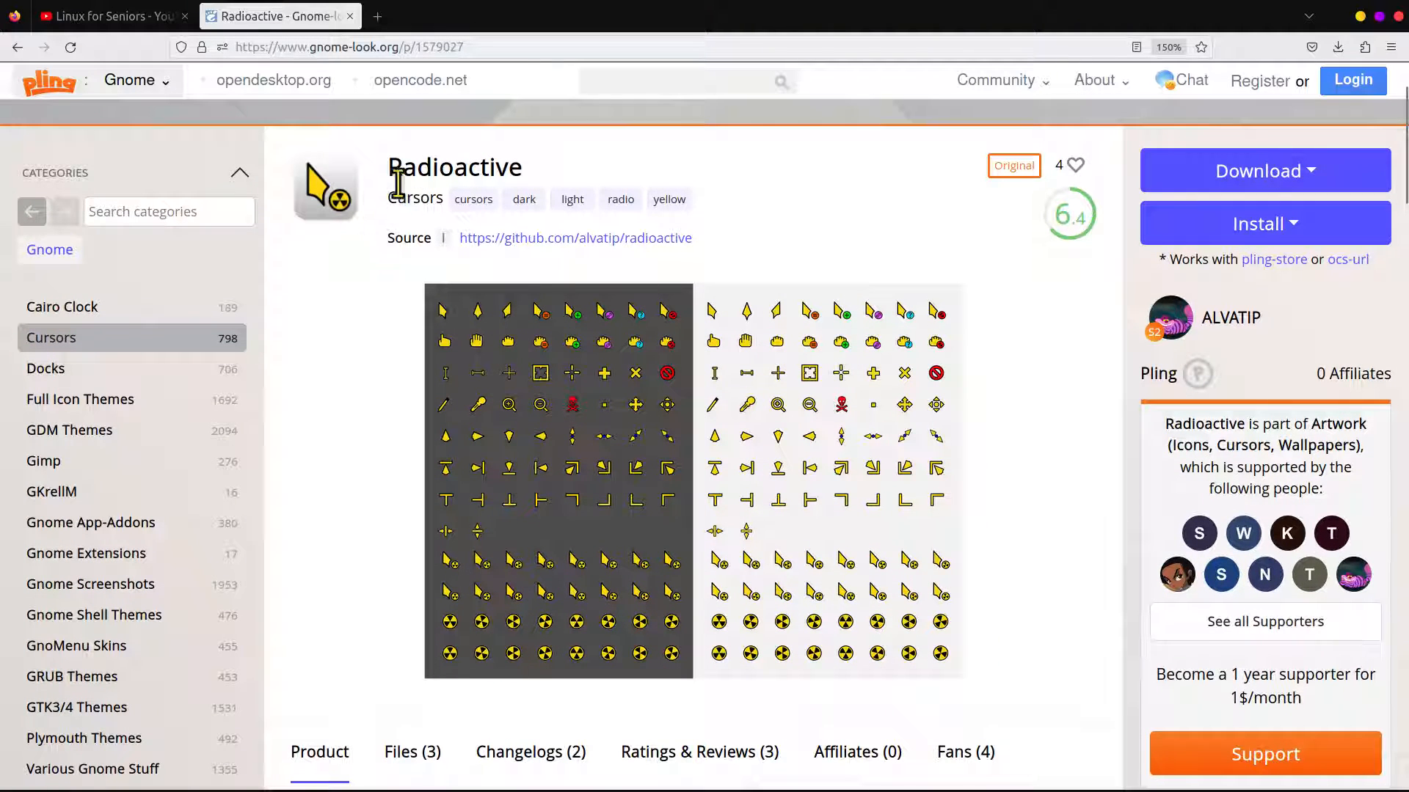
scroll(383, 366, "down", 5)
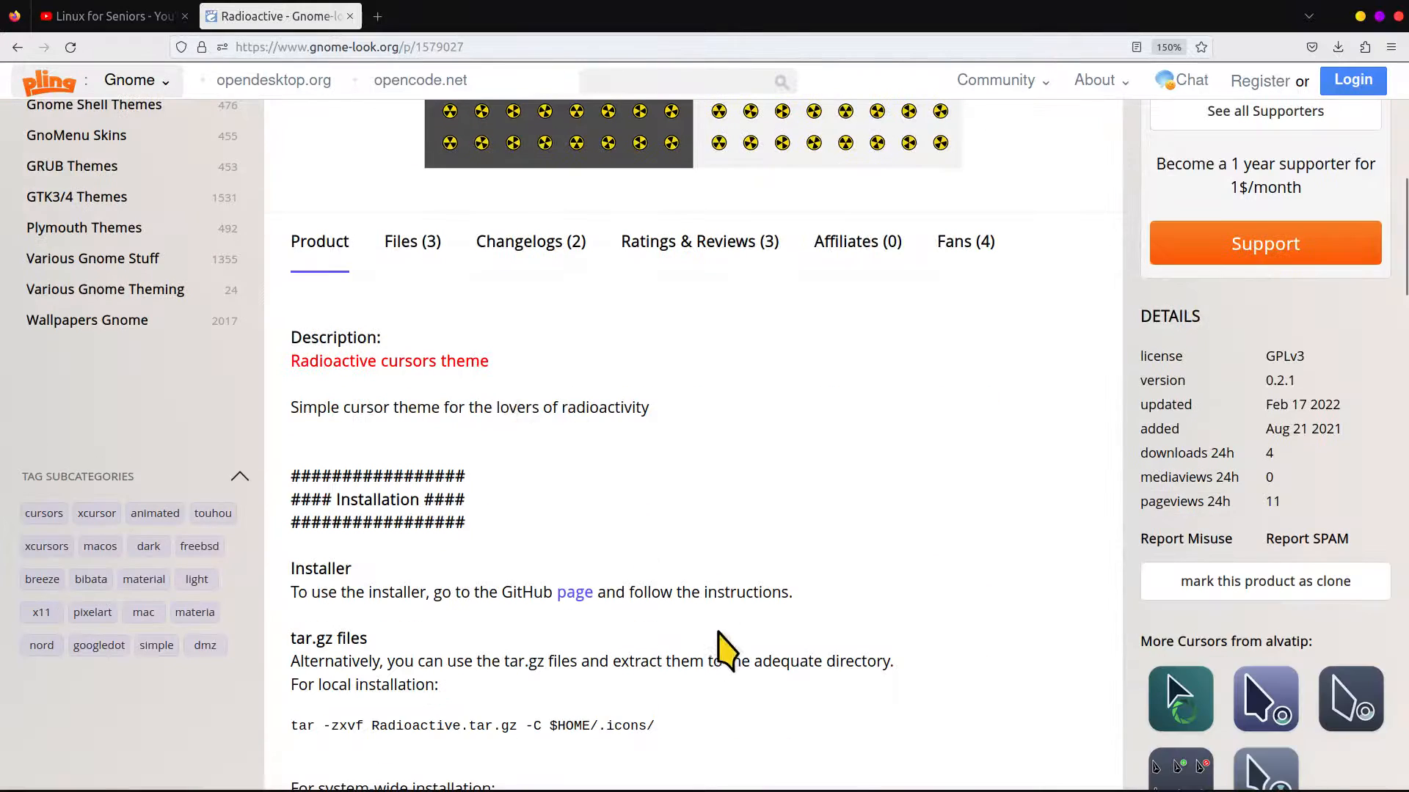
scroll(693, 514, "down", 3)
left_click_drag(553, 470, 682, 473)
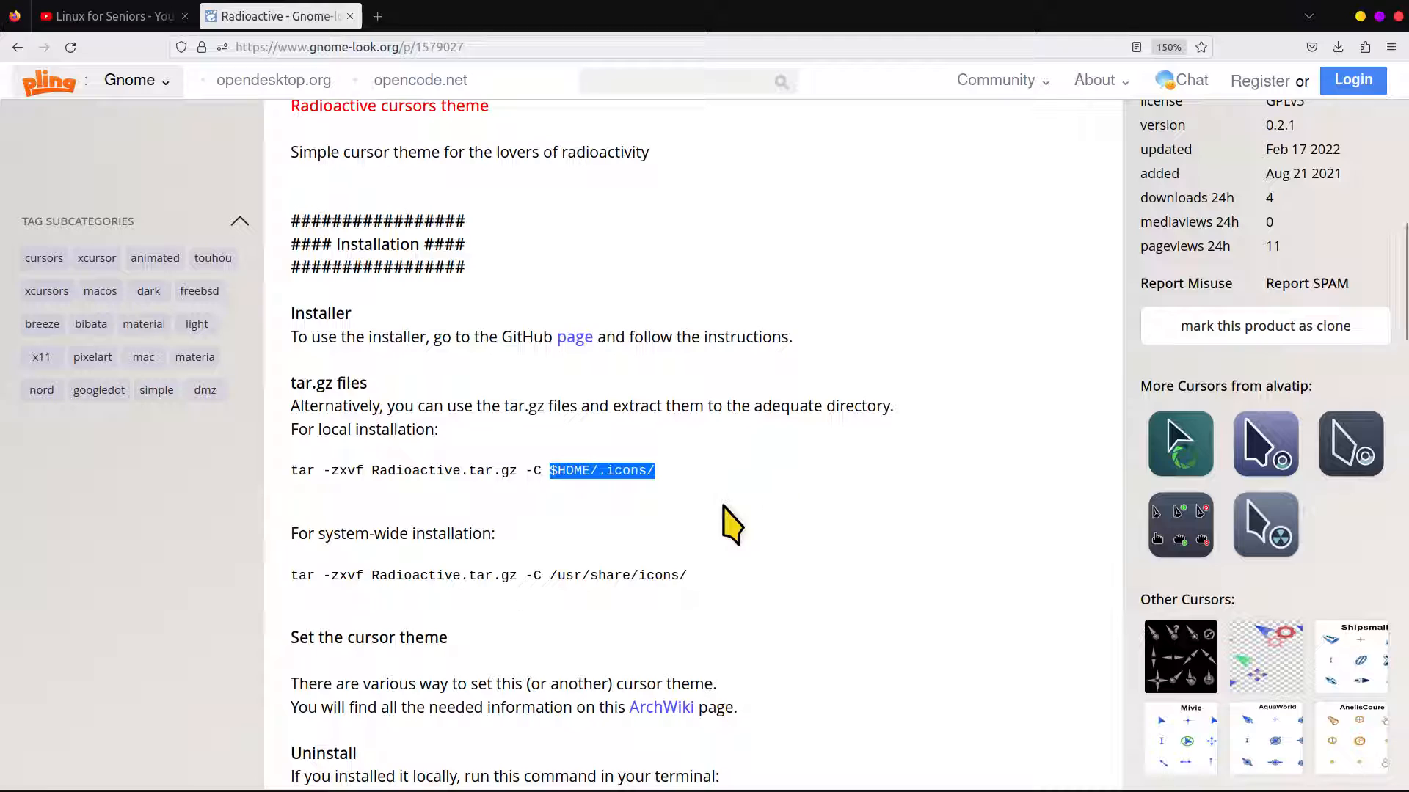
left_click_drag(550, 578, 698, 591)
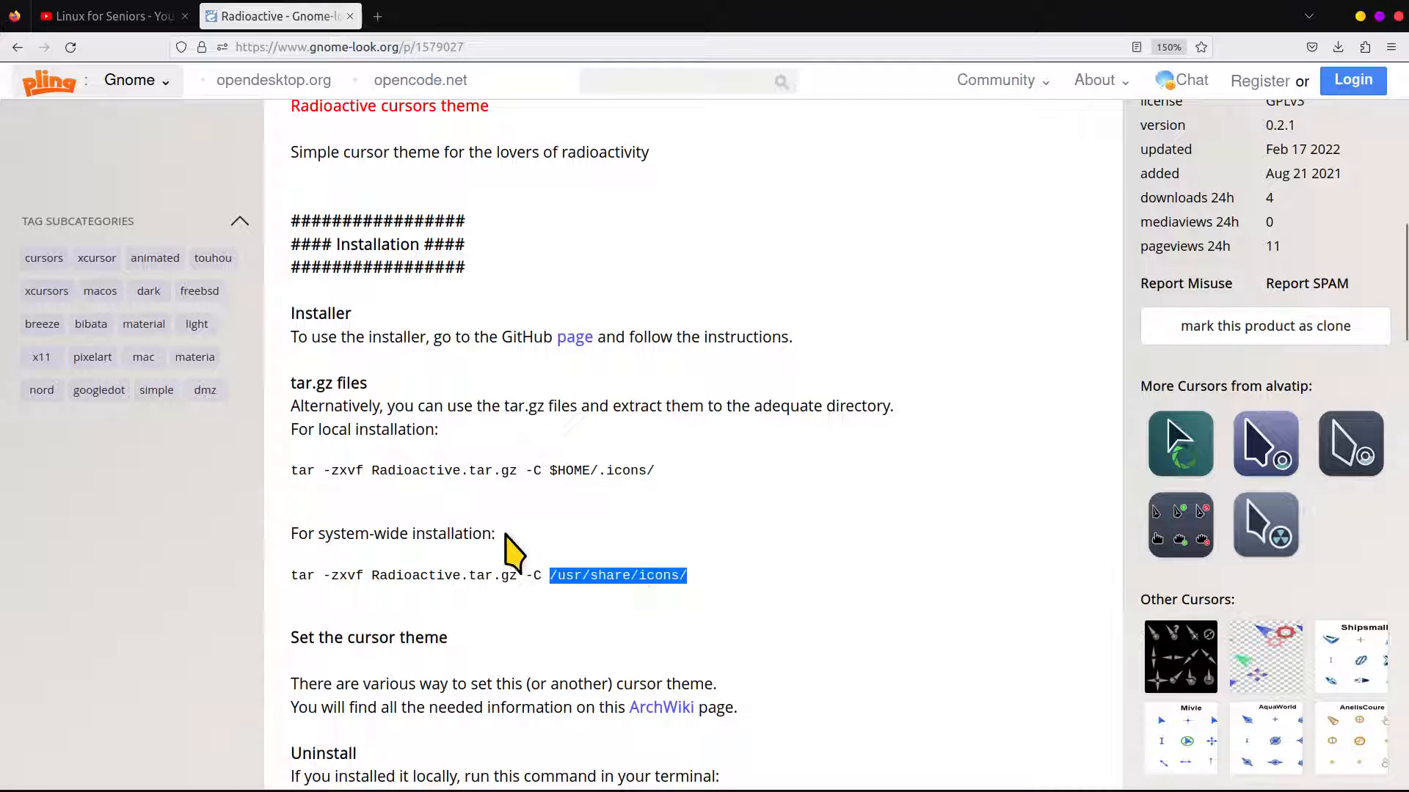
left_click_drag(349, 534, 484, 531)
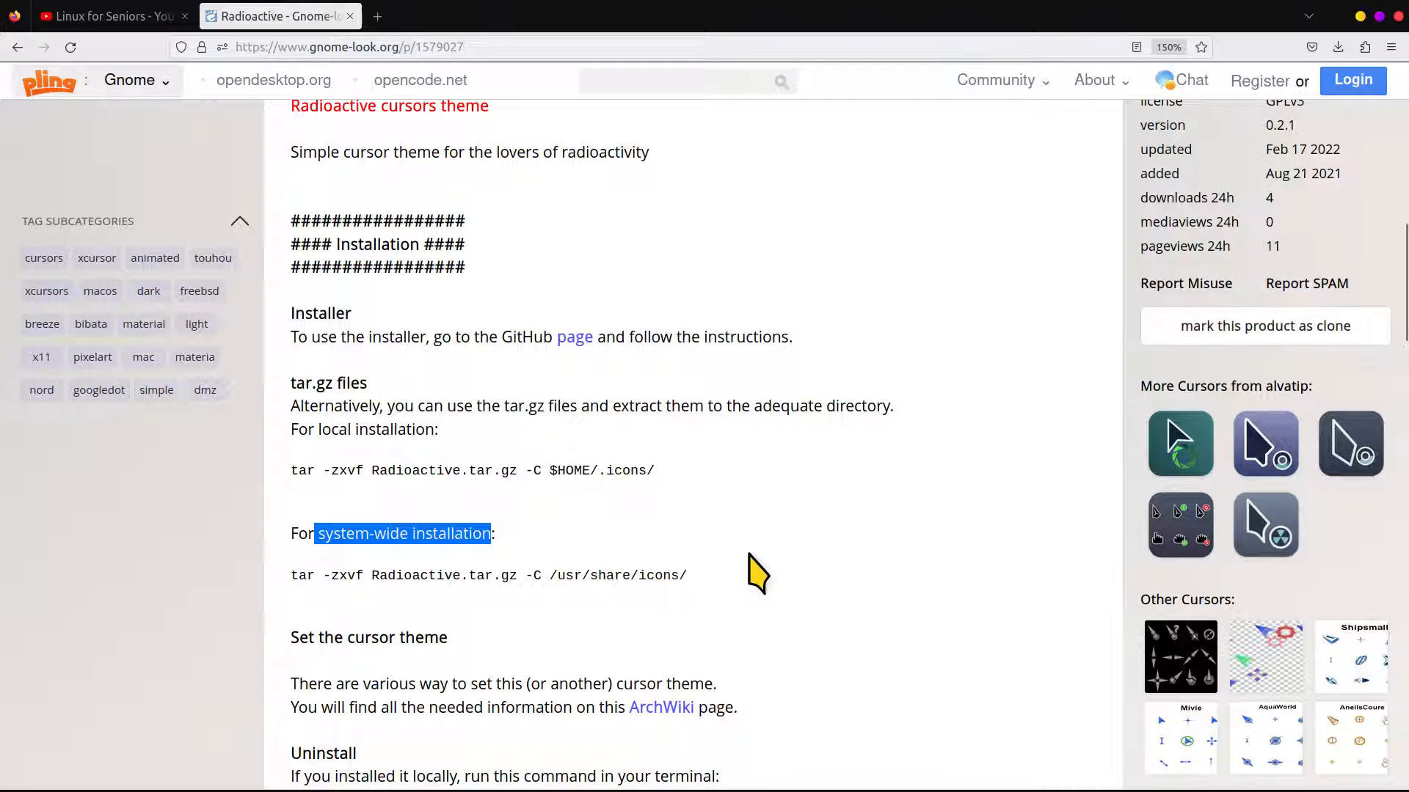
scroll(749, 578, "up", 3)
left_click_drag(598, 726, 701, 726)
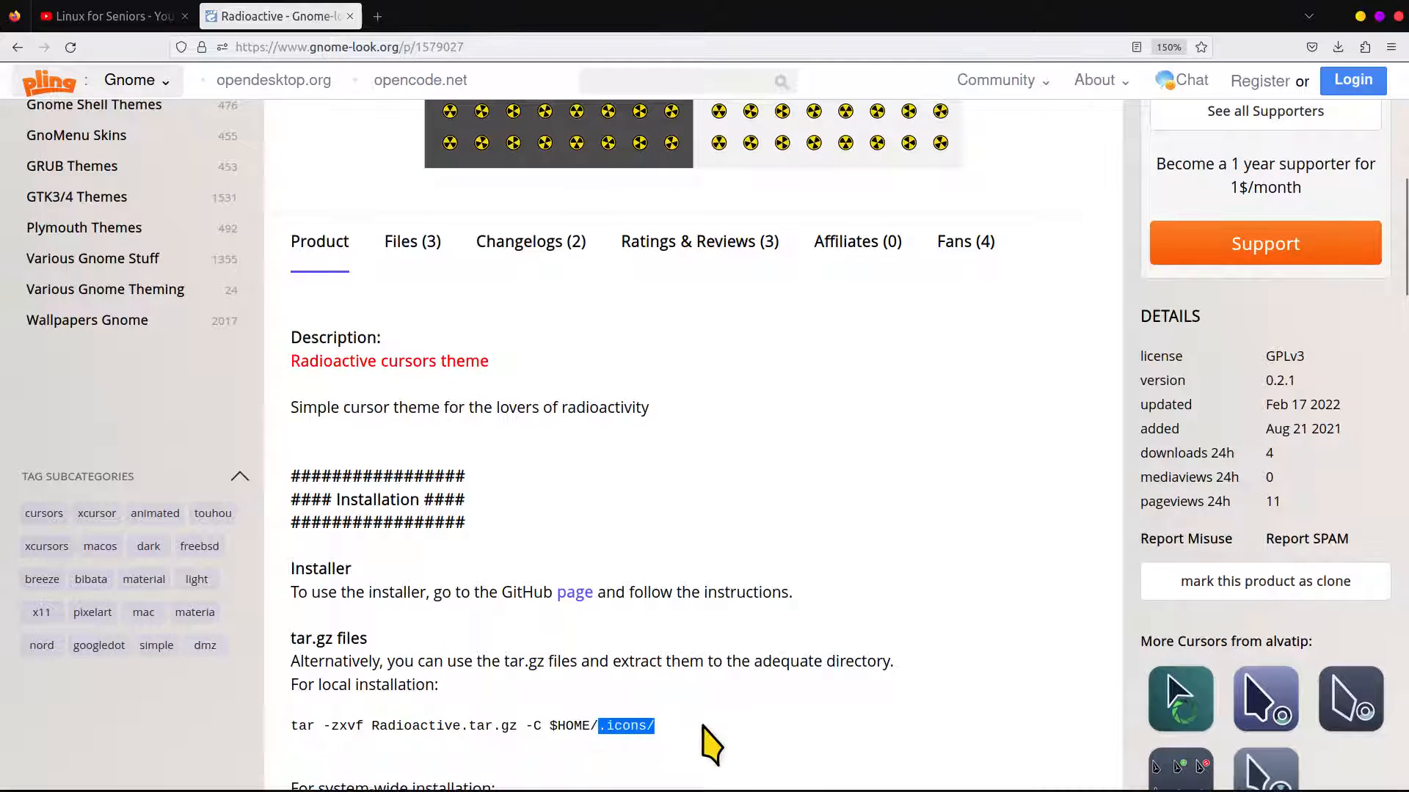
scroll(706, 597, "down", 2)
scroll(706, 587, "up", 1)
scroll(713, 603, "up", 3)
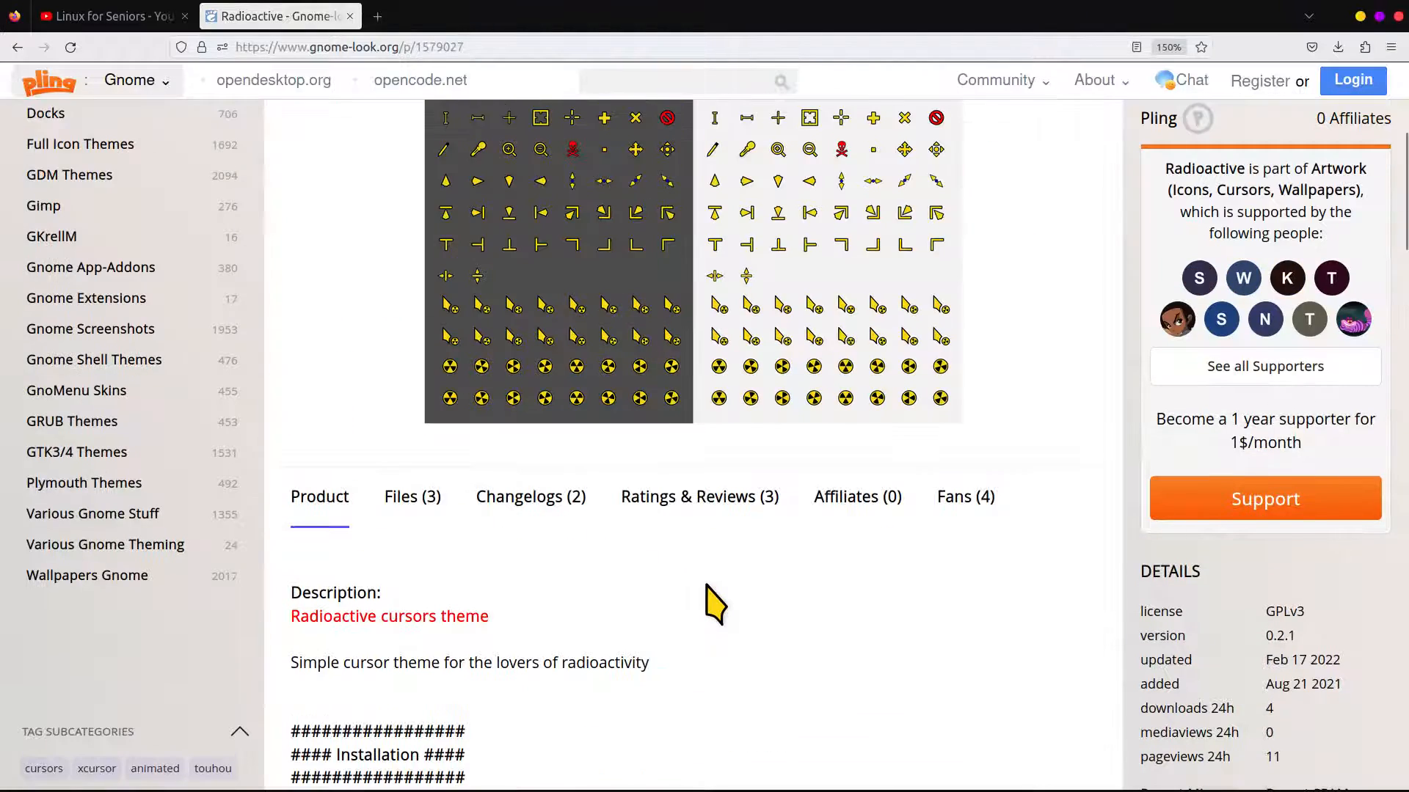
scroll(714, 601, "down", 4)
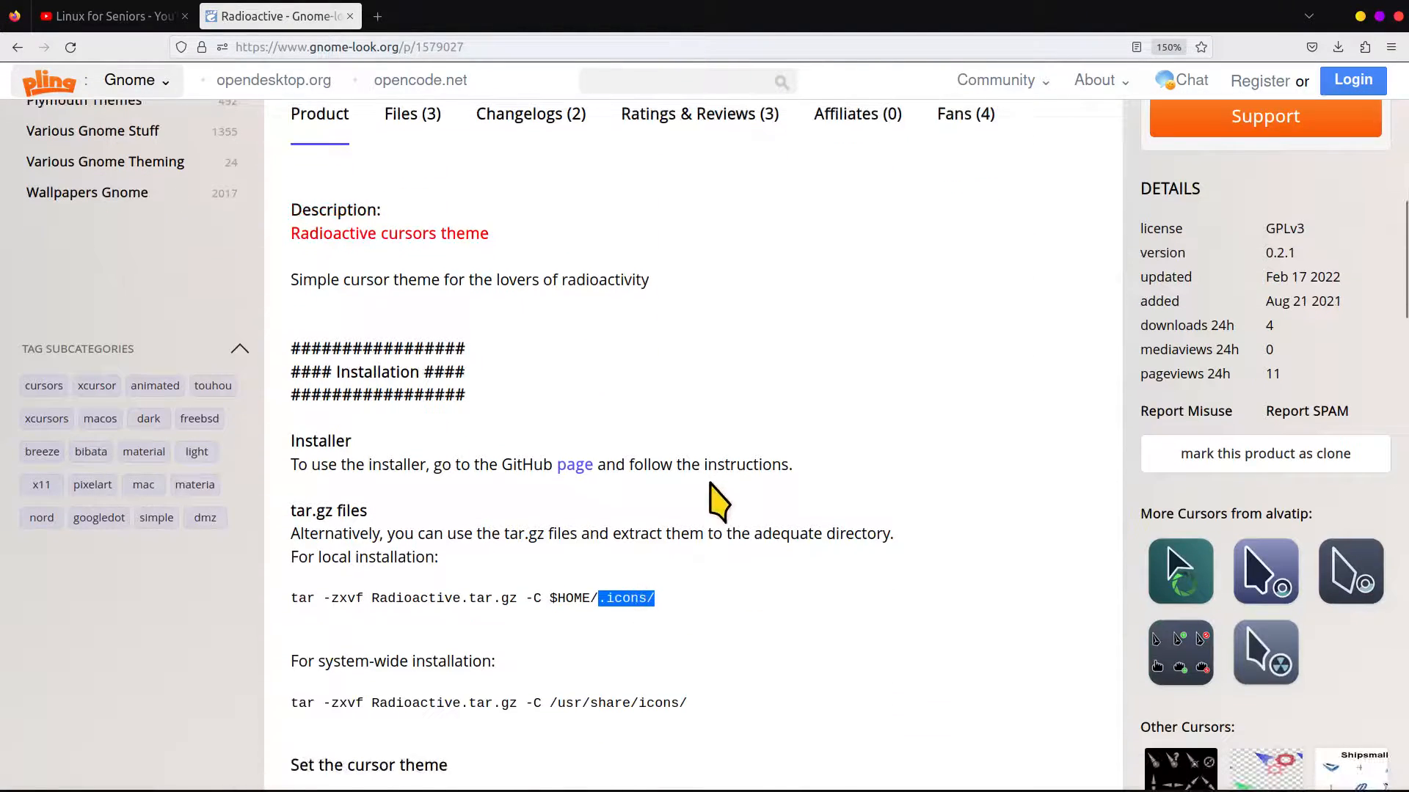
Download Radioactive.tar.gz from the file list of the Radioactive cursor theme
scroll(661, 484, "up", 2)
left_click(410, 249)
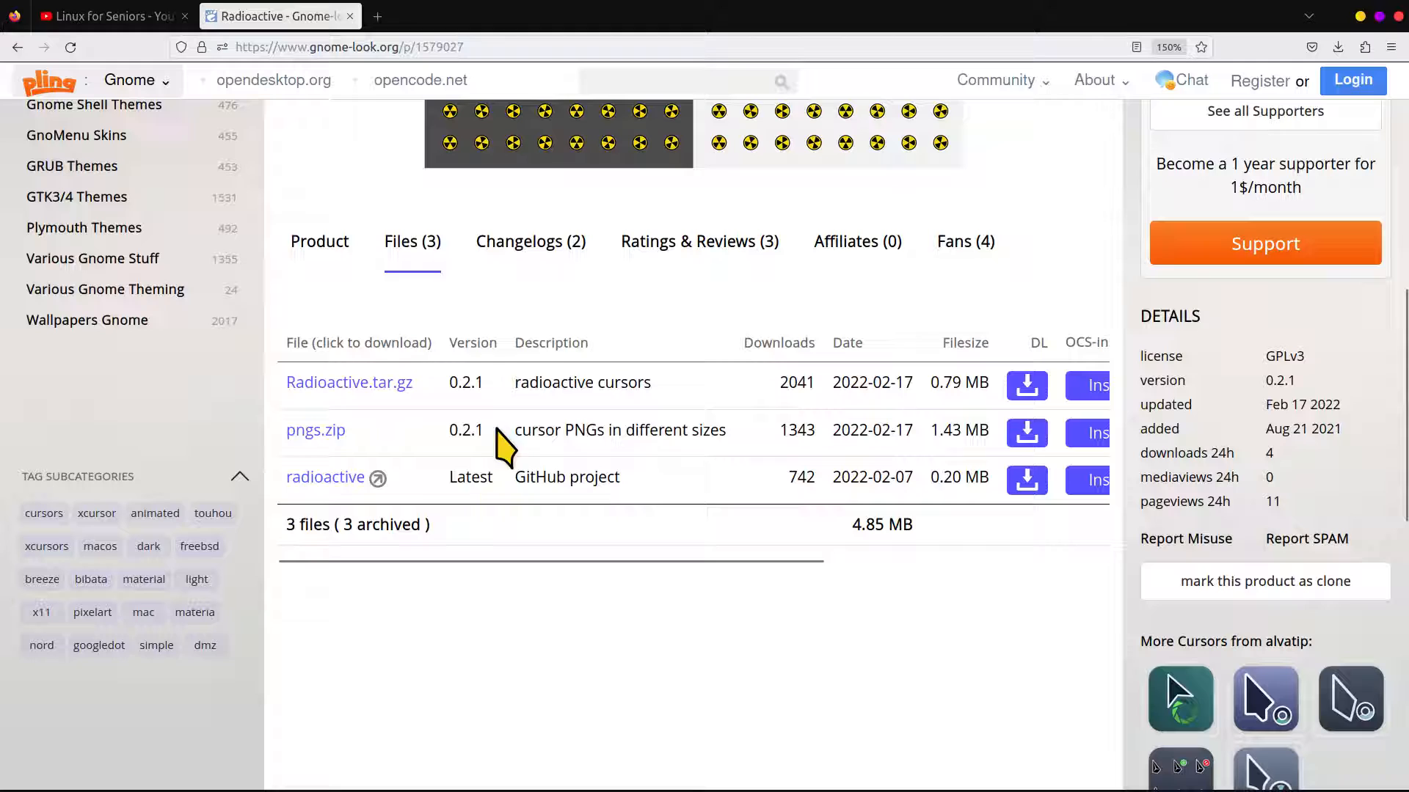
left_click(342, 389)
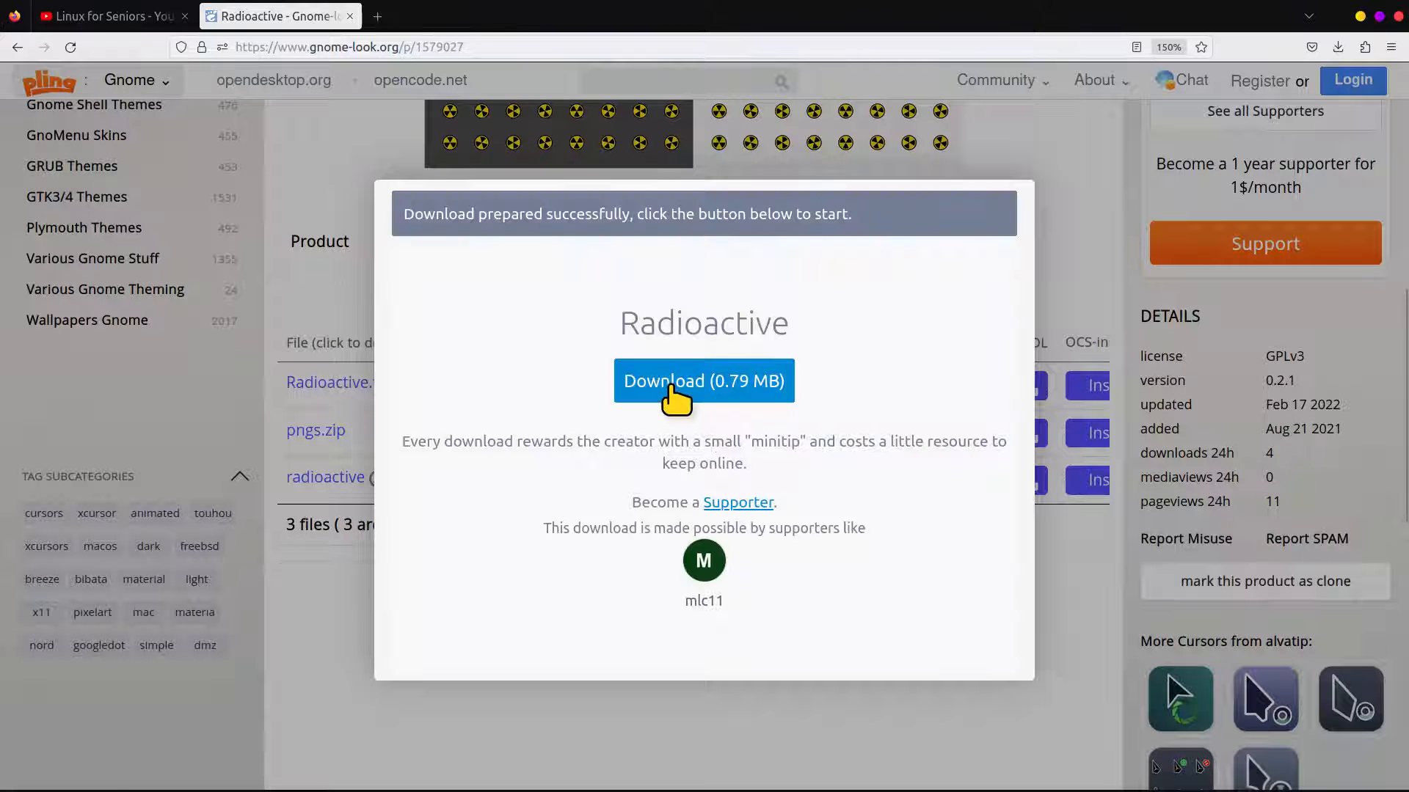
left_click(669, 374)
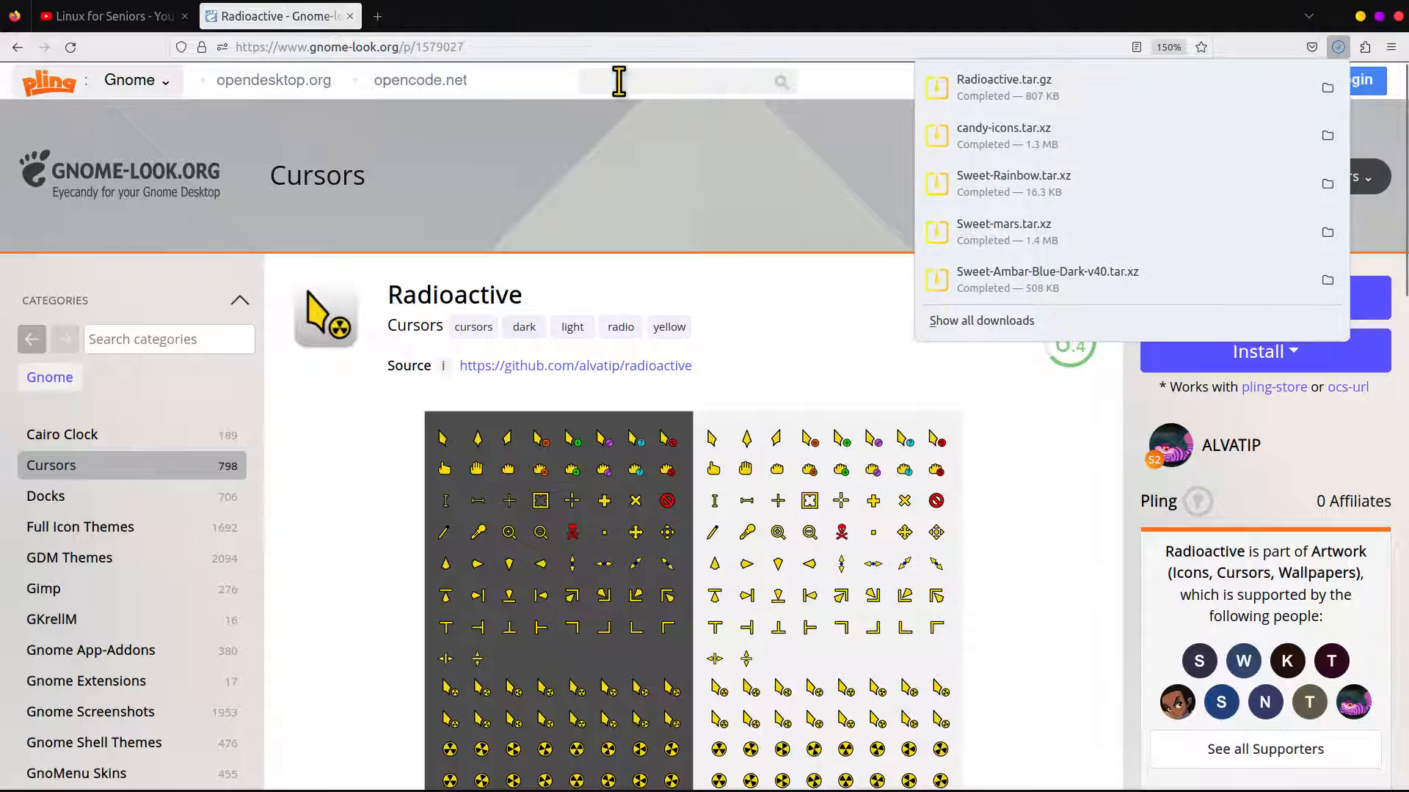
Search gnome-look.org for "azenis" and open the Azenis cursor theme with the blue preview image
left_click(619, 80)
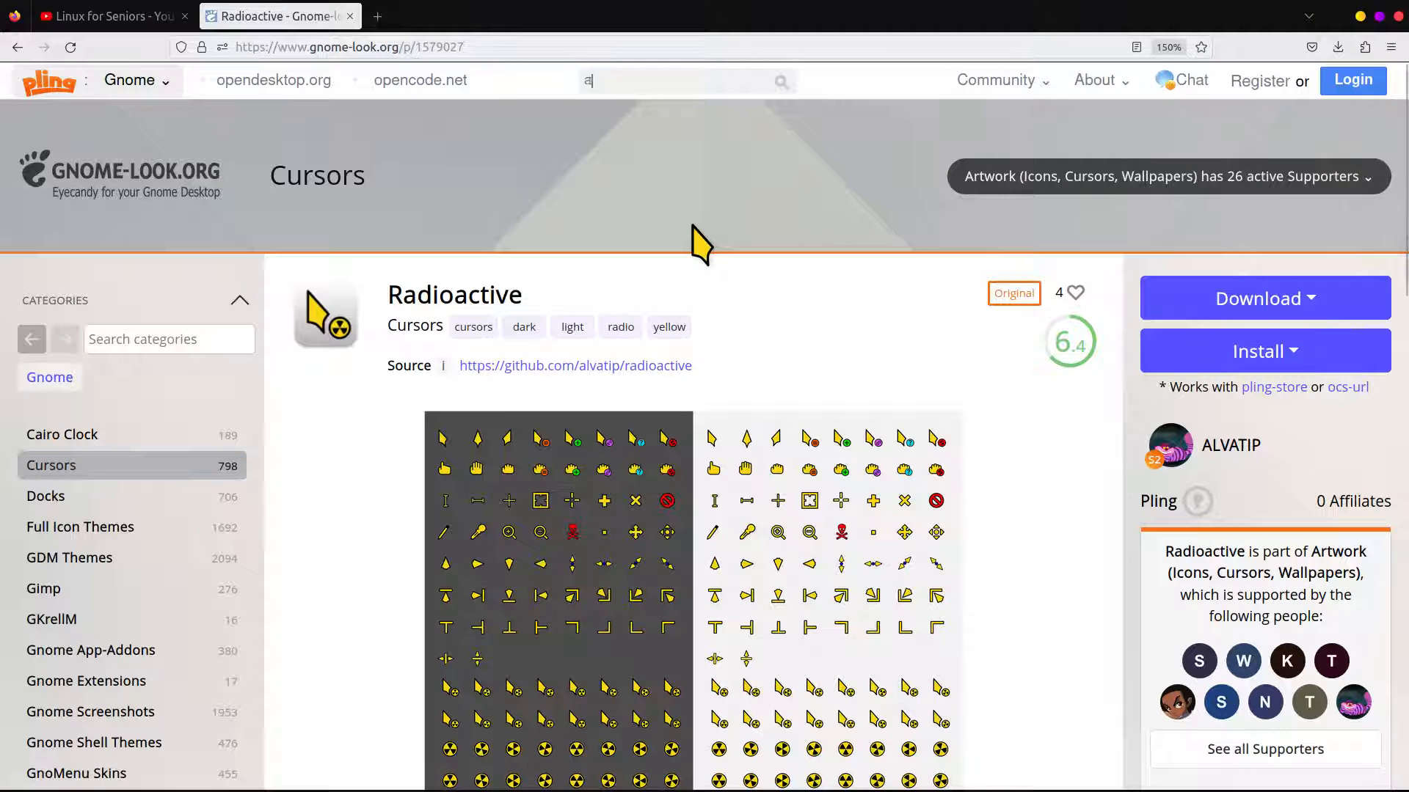
type("azenis")
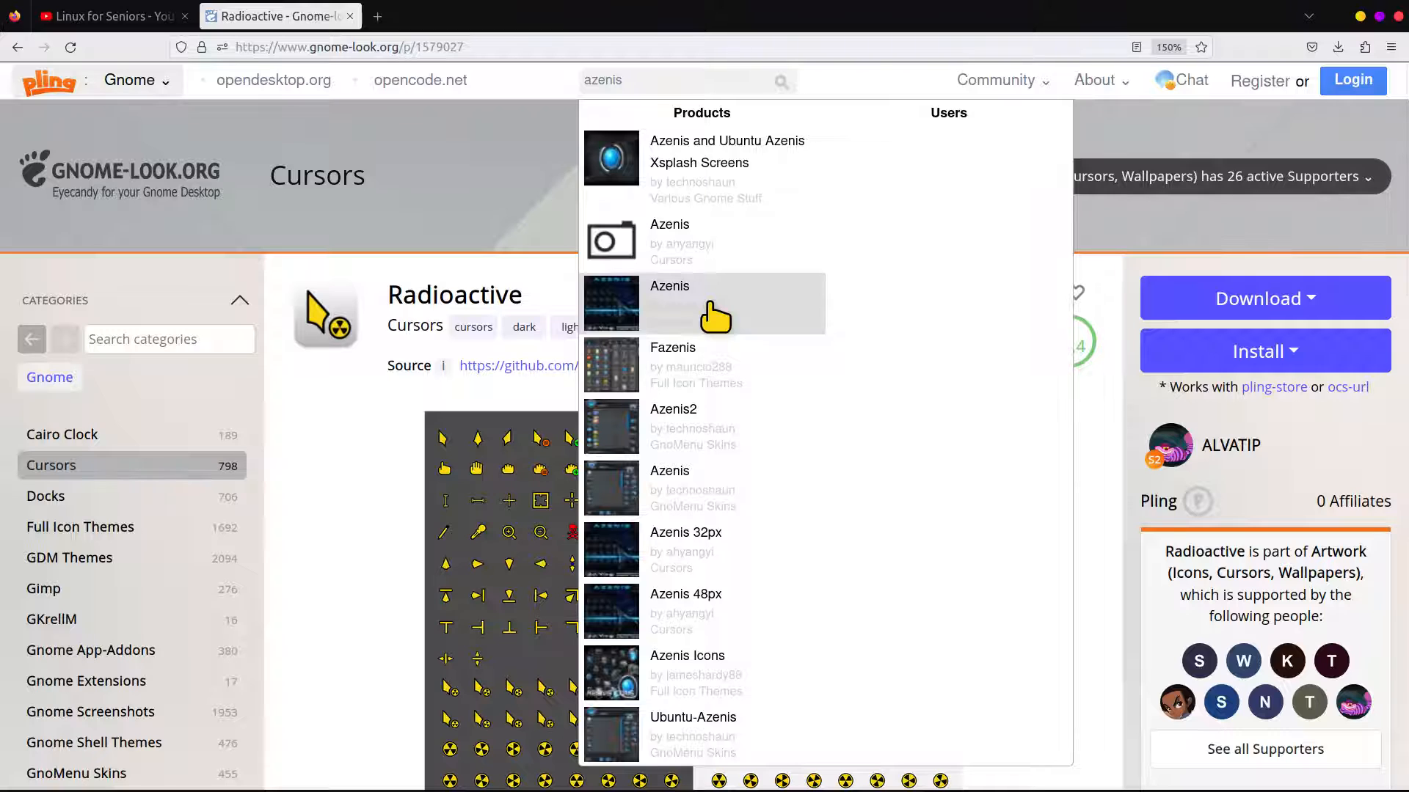
scroll(815, 477, "down", 3)
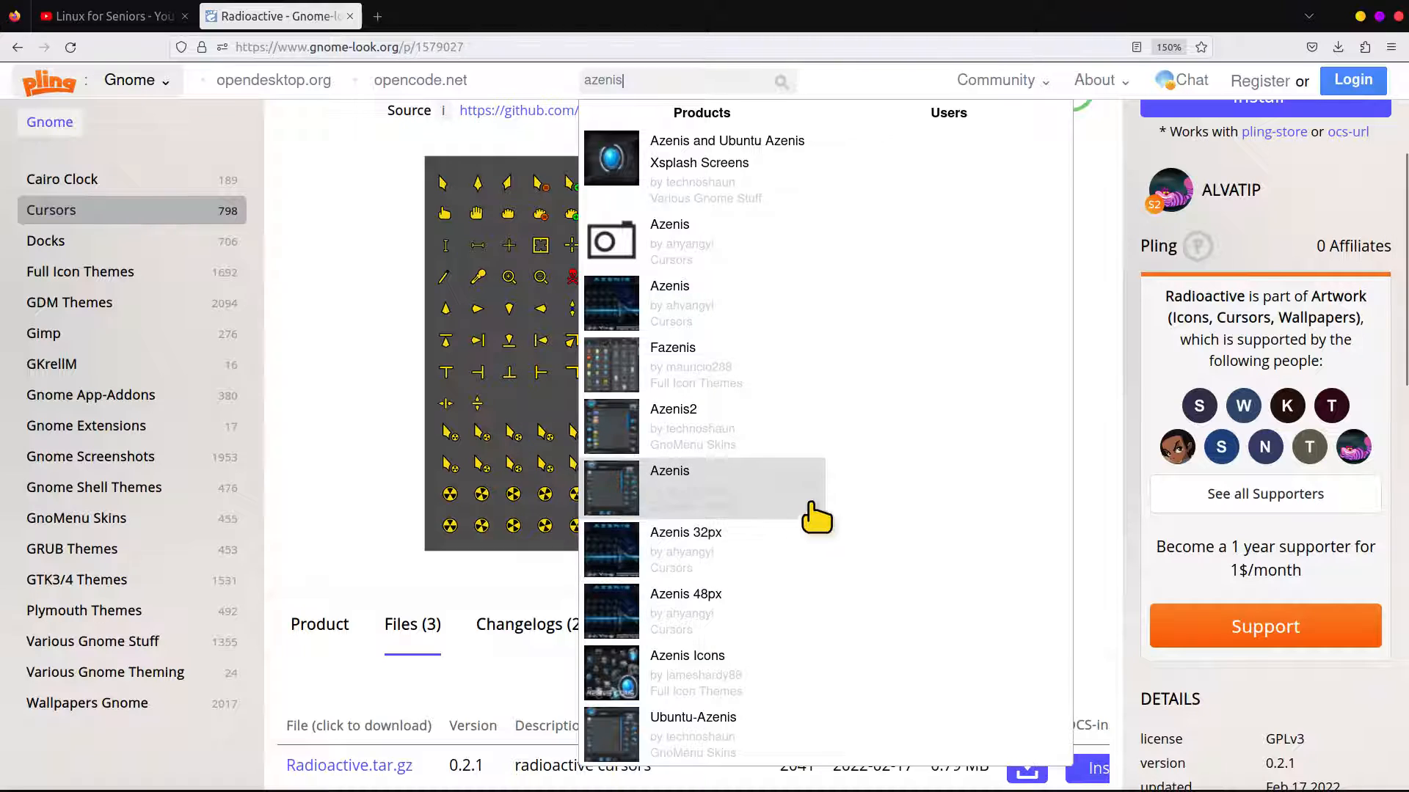
left_click(638, 314)
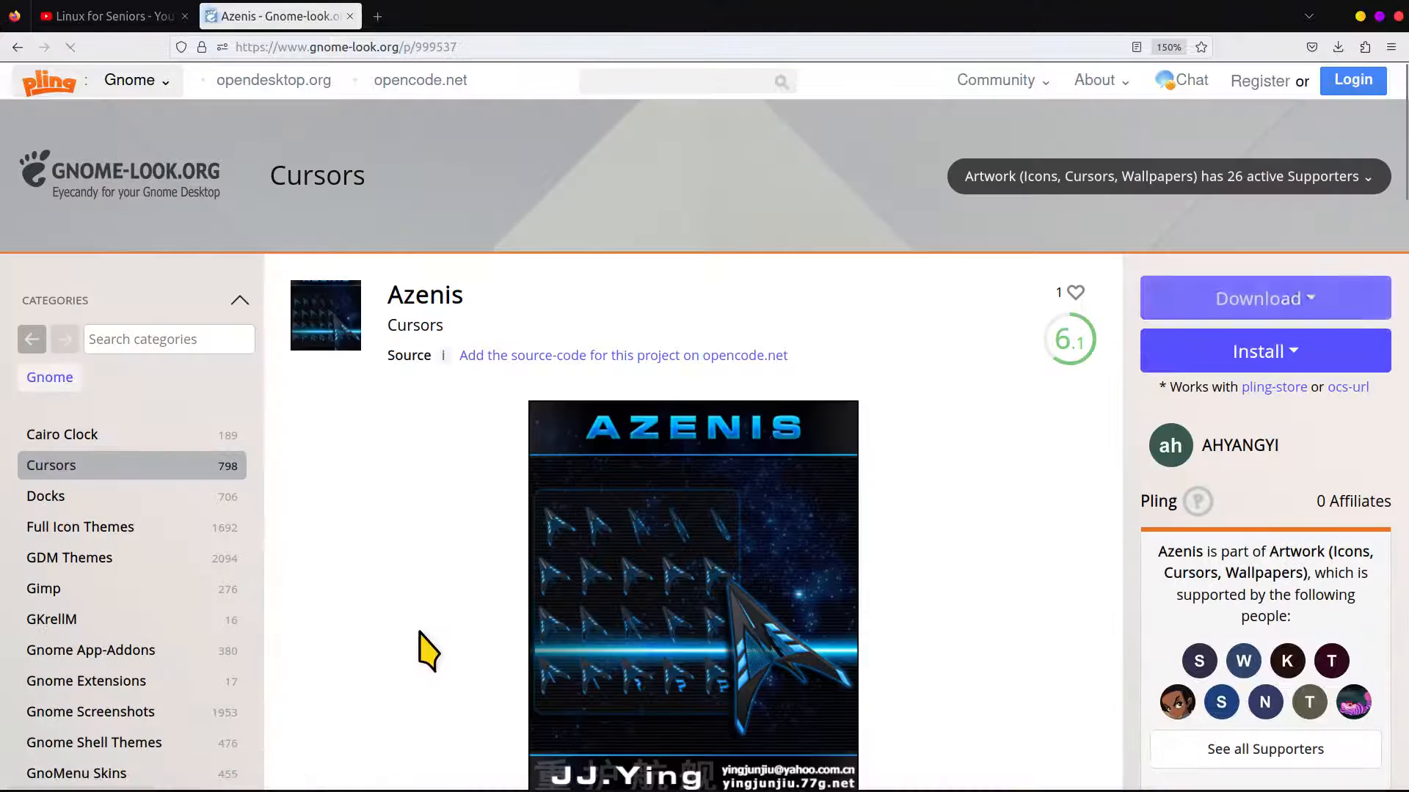
Examine the Azenis cursor preview and description at several page zoom levels, ending at 130%
scroll(428, 522, "down", 2)
scroll(428, 523, "down", 2)
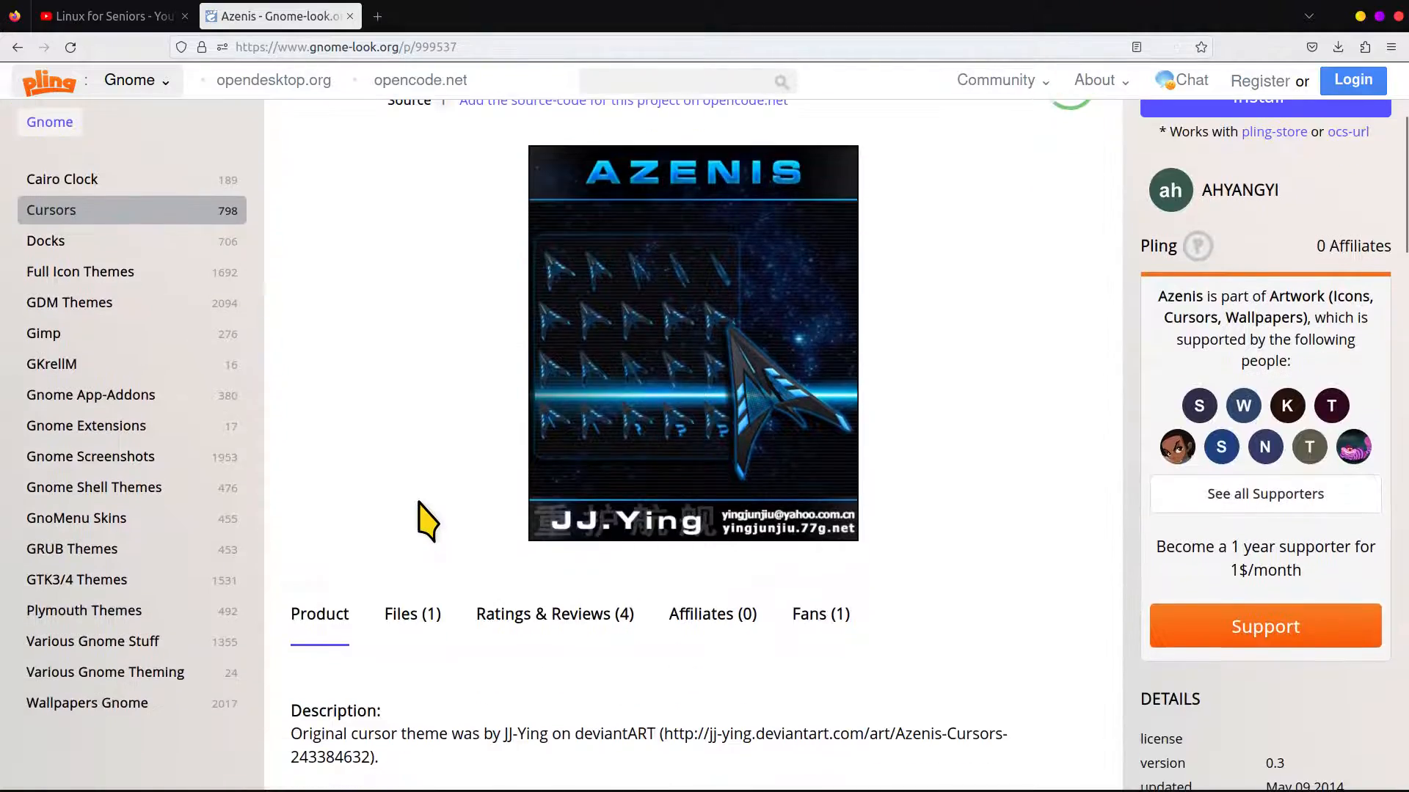
key("ctrl+minus")
key("ctrl+minus")
key("ctrl+minus")
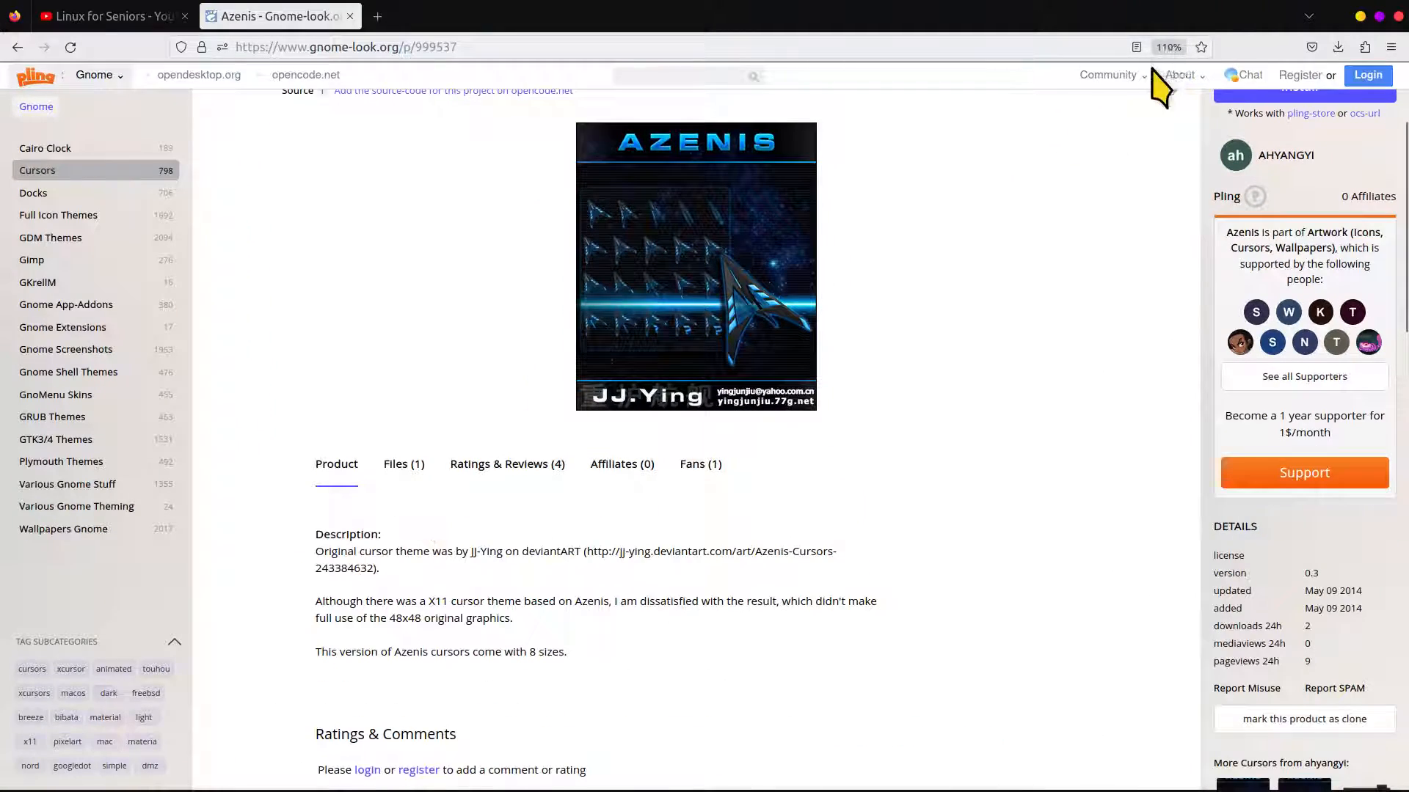
key("ctrl+plus")
key("ctrl+plus")
key("ctrl+plus")
key("ctrl+plus")
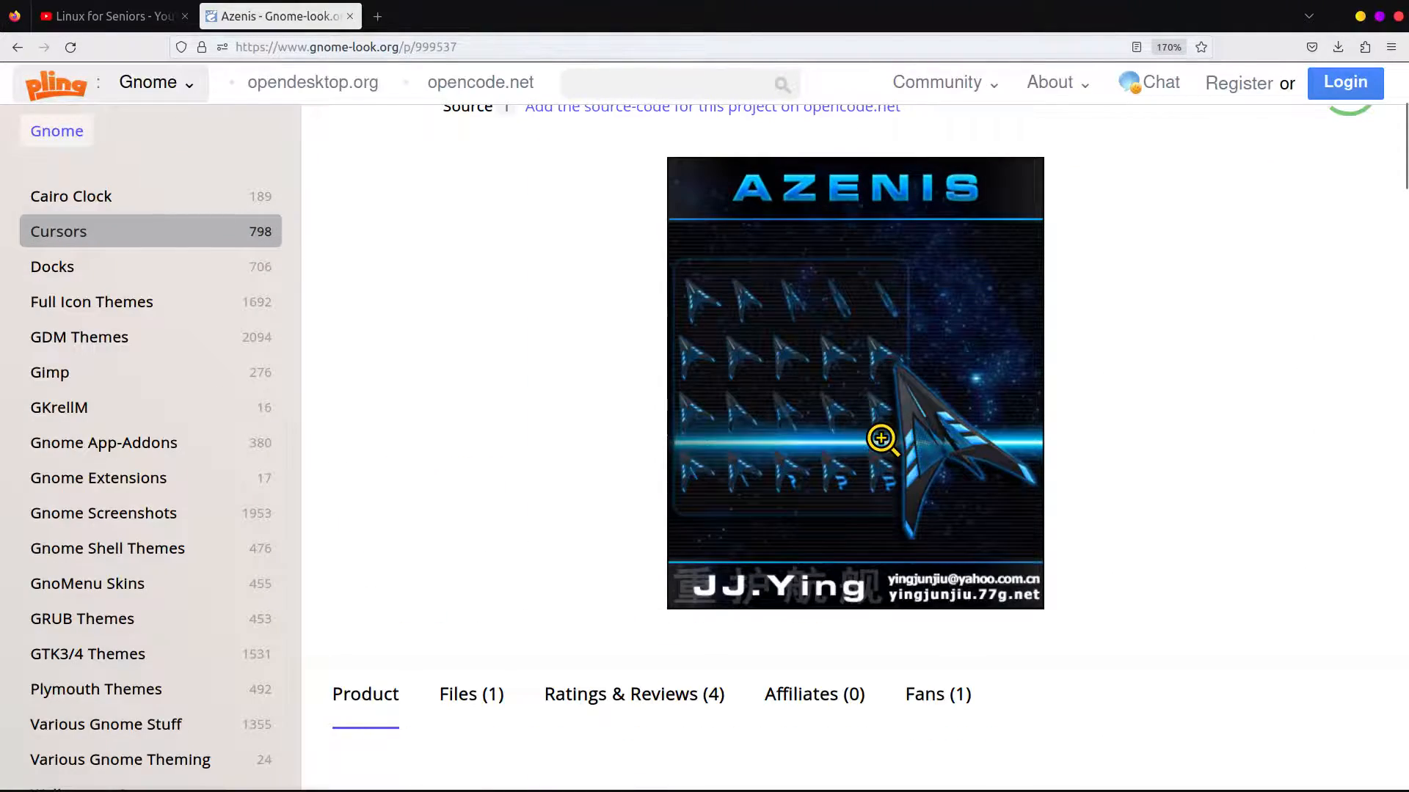
key("ctrl+minus")
key("ctrl+minus")
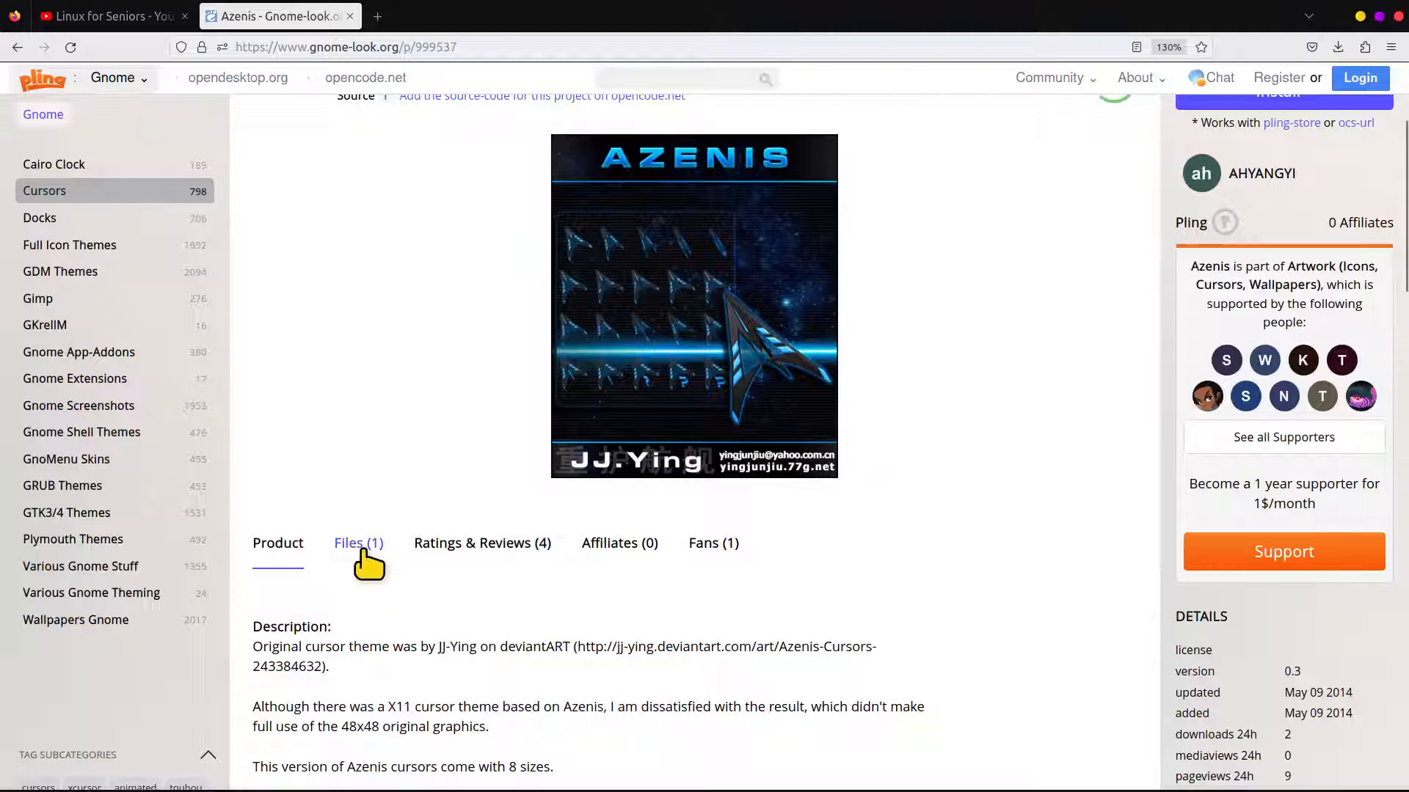
Download 165182-Azenis.tar.bz2 from the file list of the Azenis cursor theme
left_click(363, 552)
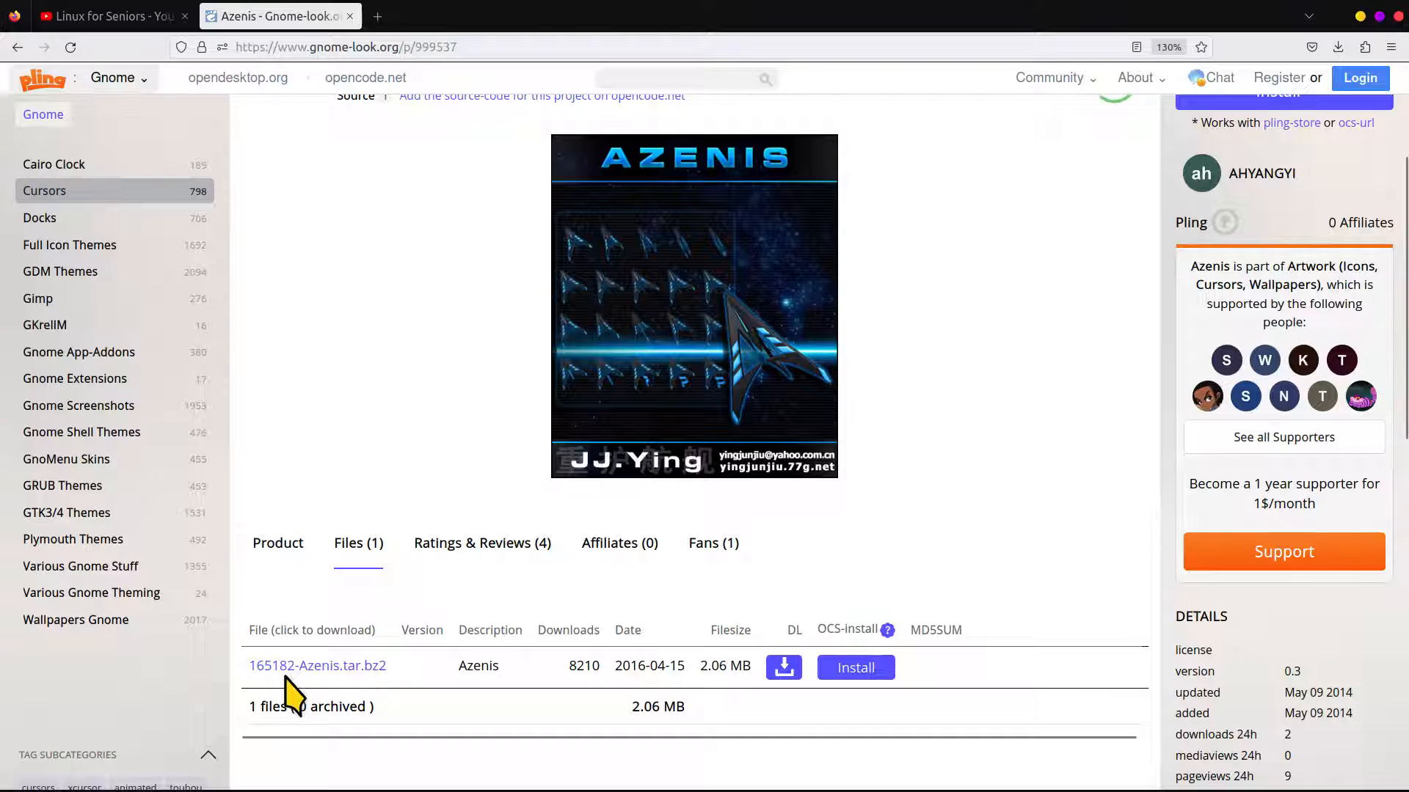
left_click(326, 667)
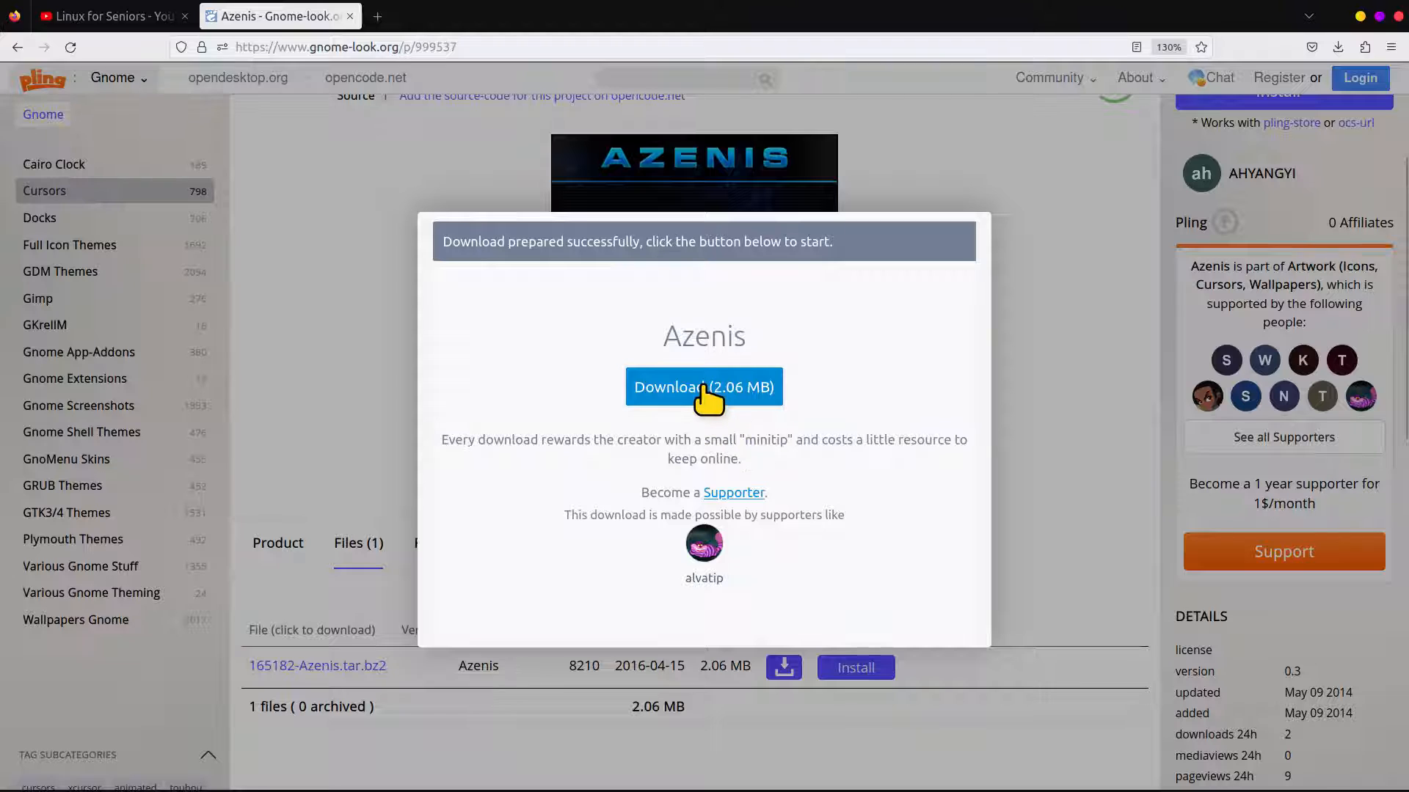
left_click(706, 389)
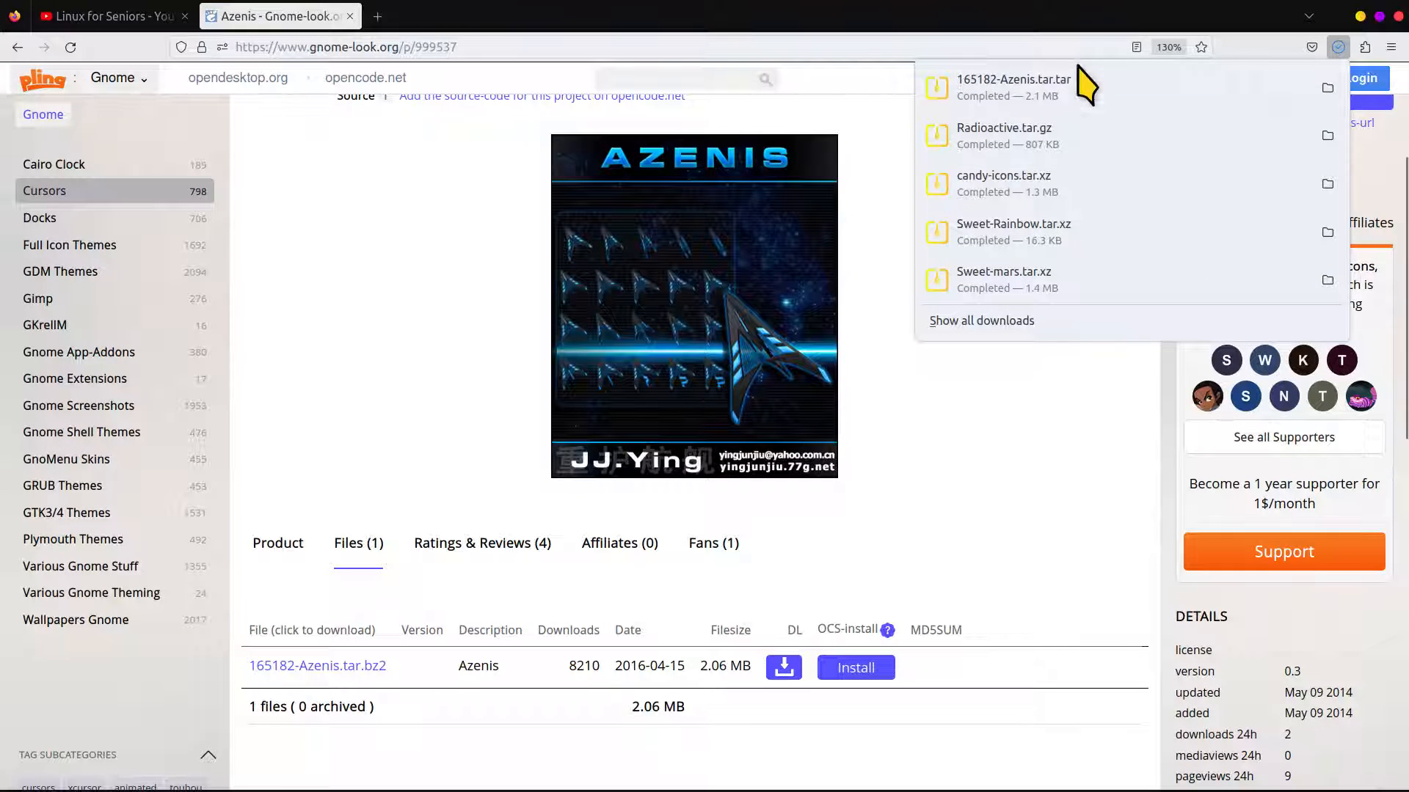
left_click(950, 449)
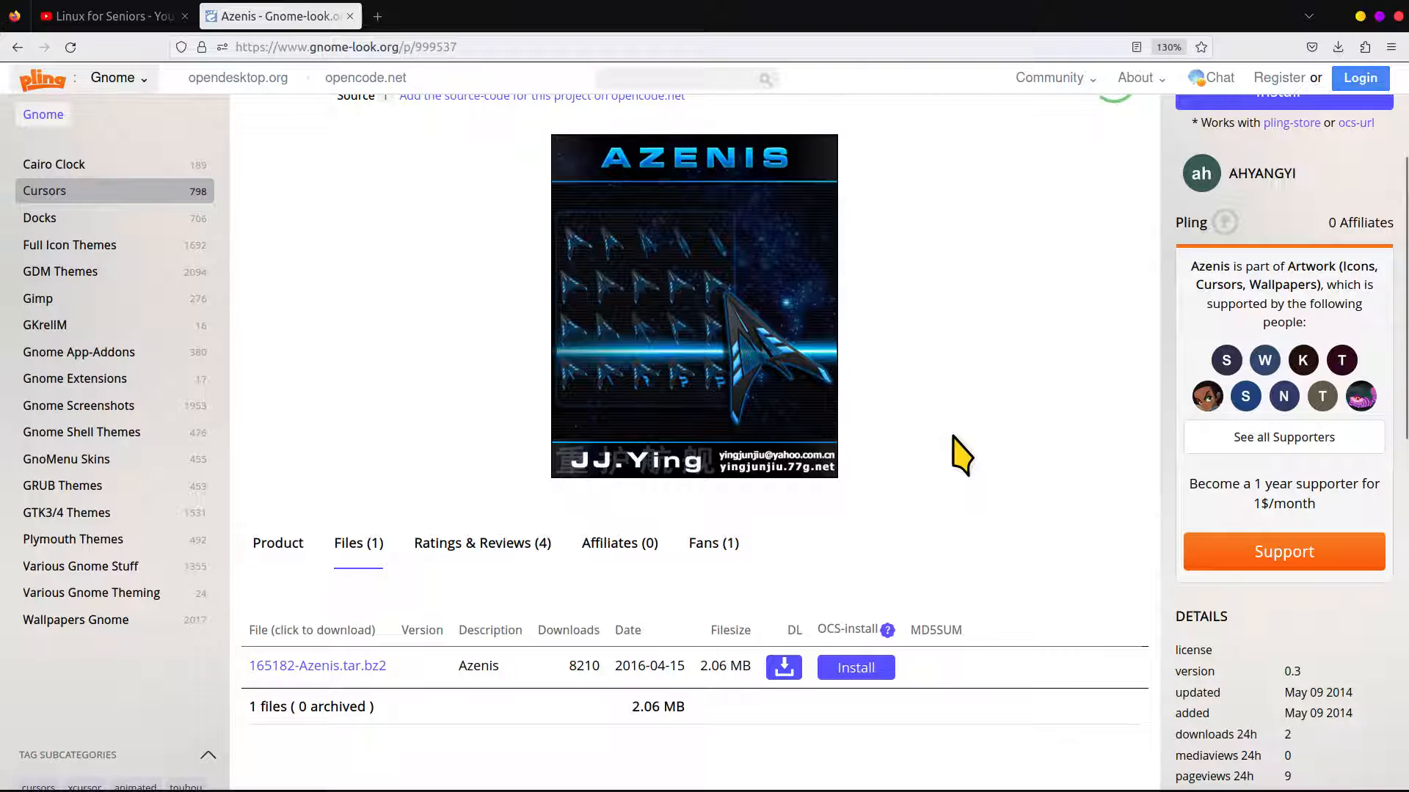
Switch to the file manager, extract 165182-Azenis.tar.tar inside Downloads and check the contents of the extracted Azenis folder
key("ctrl+alt+Left")
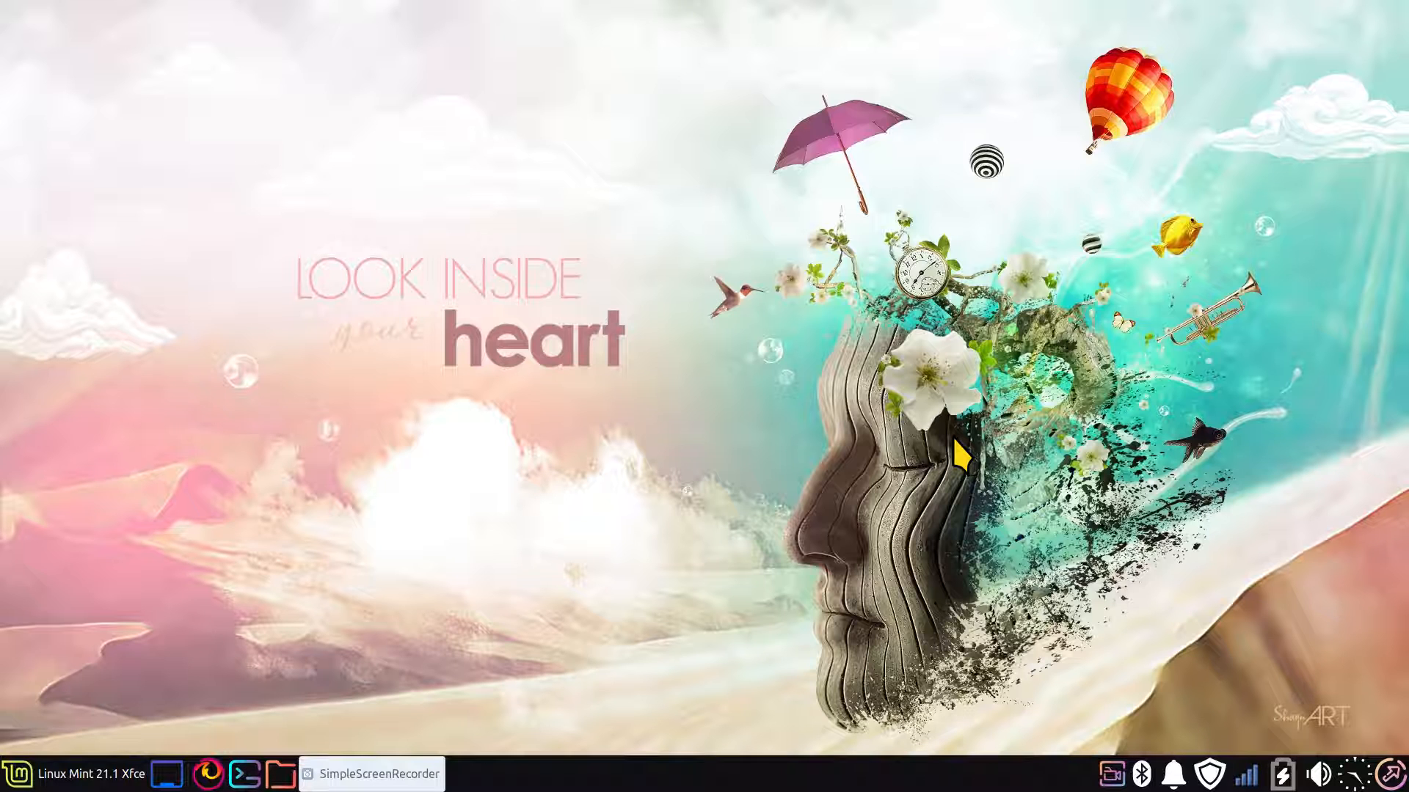
left_click(280, 774)
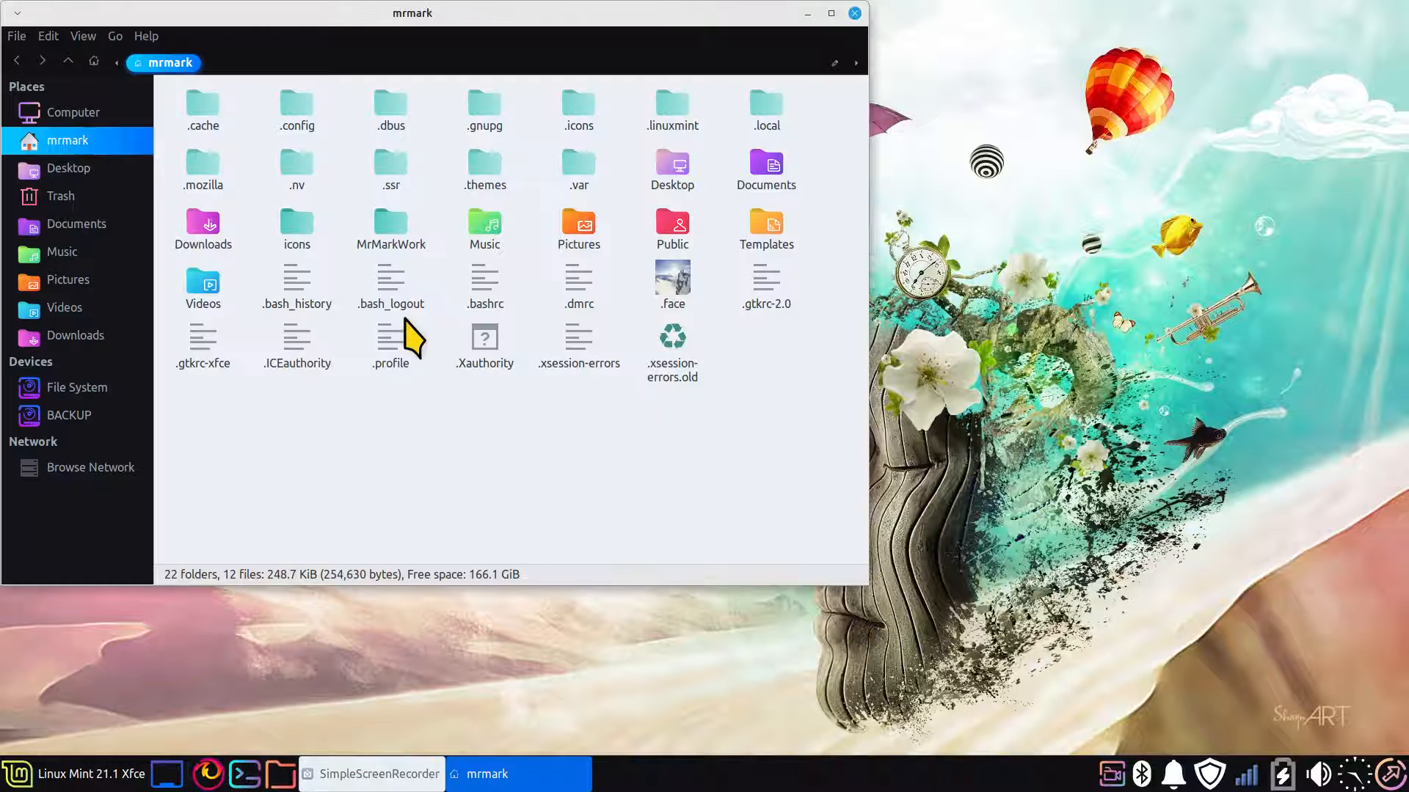
left_click(81, 338)
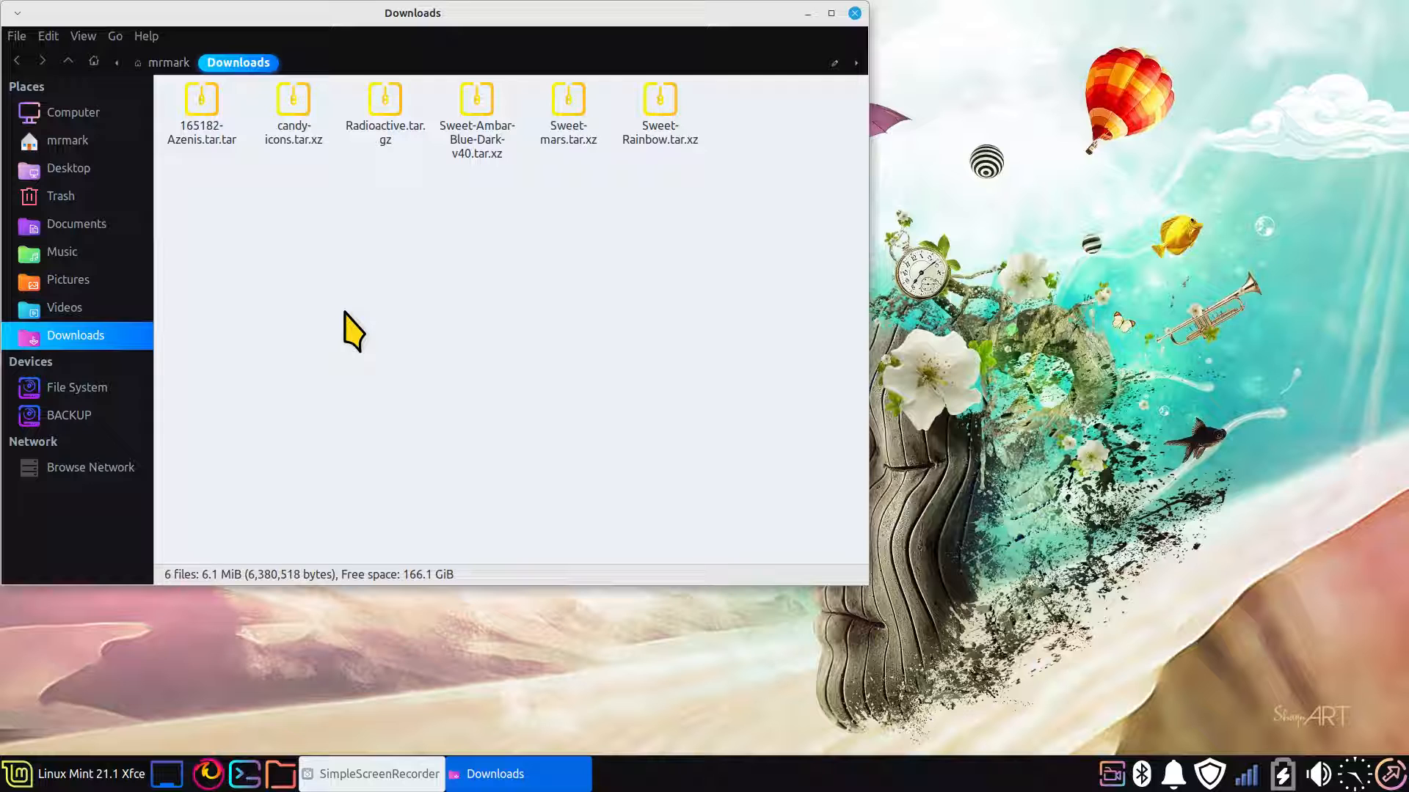
right_click(197, 99)
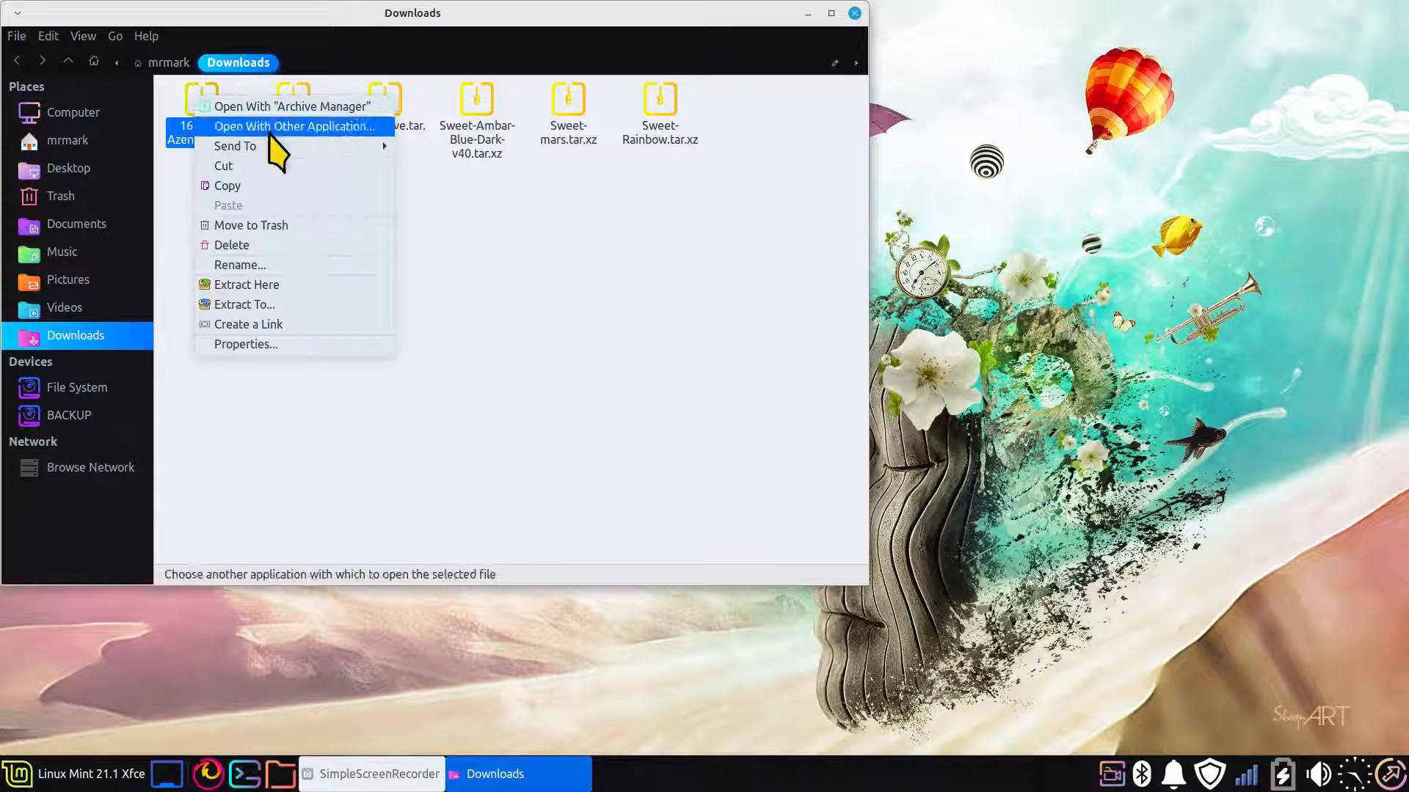
left_click(305, 284)
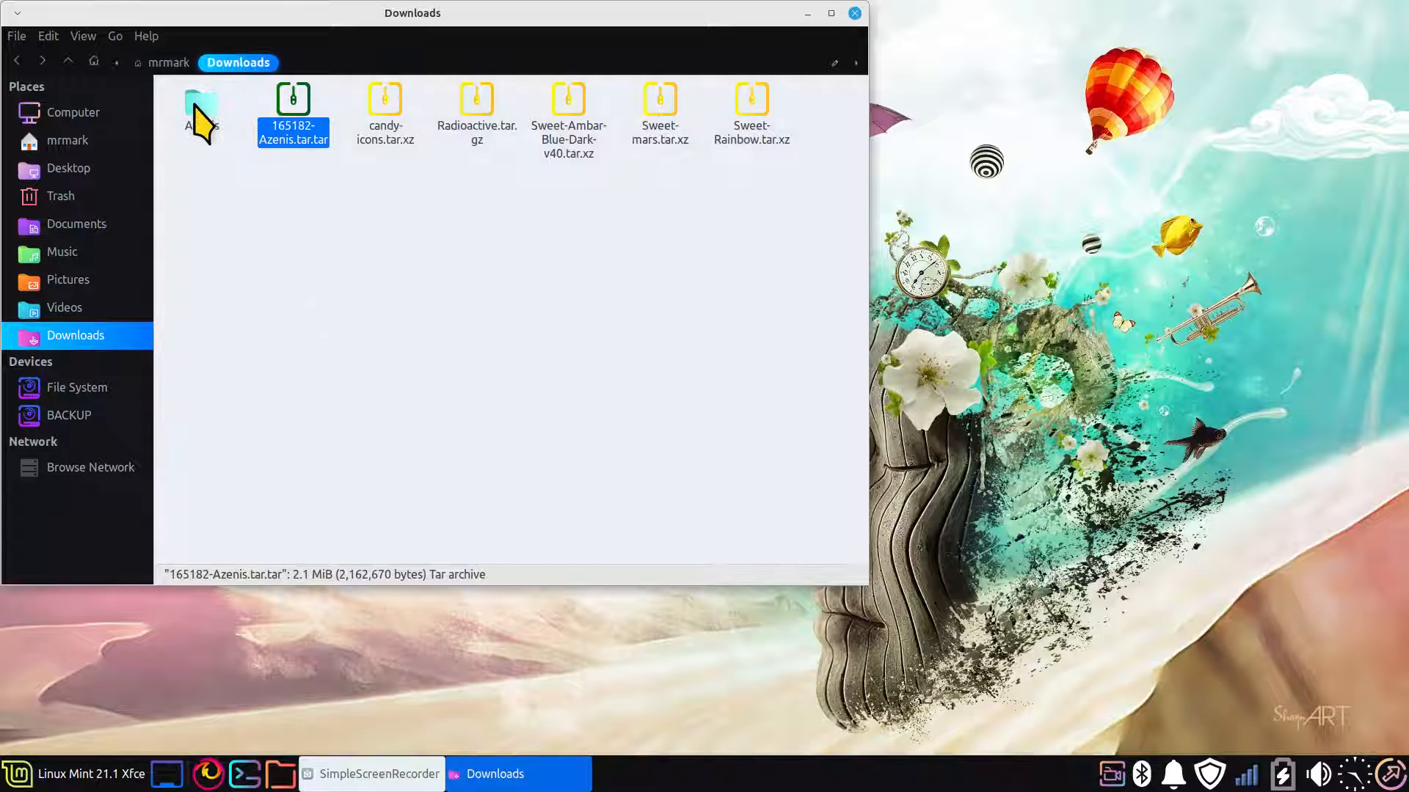
double_click(196, 103)
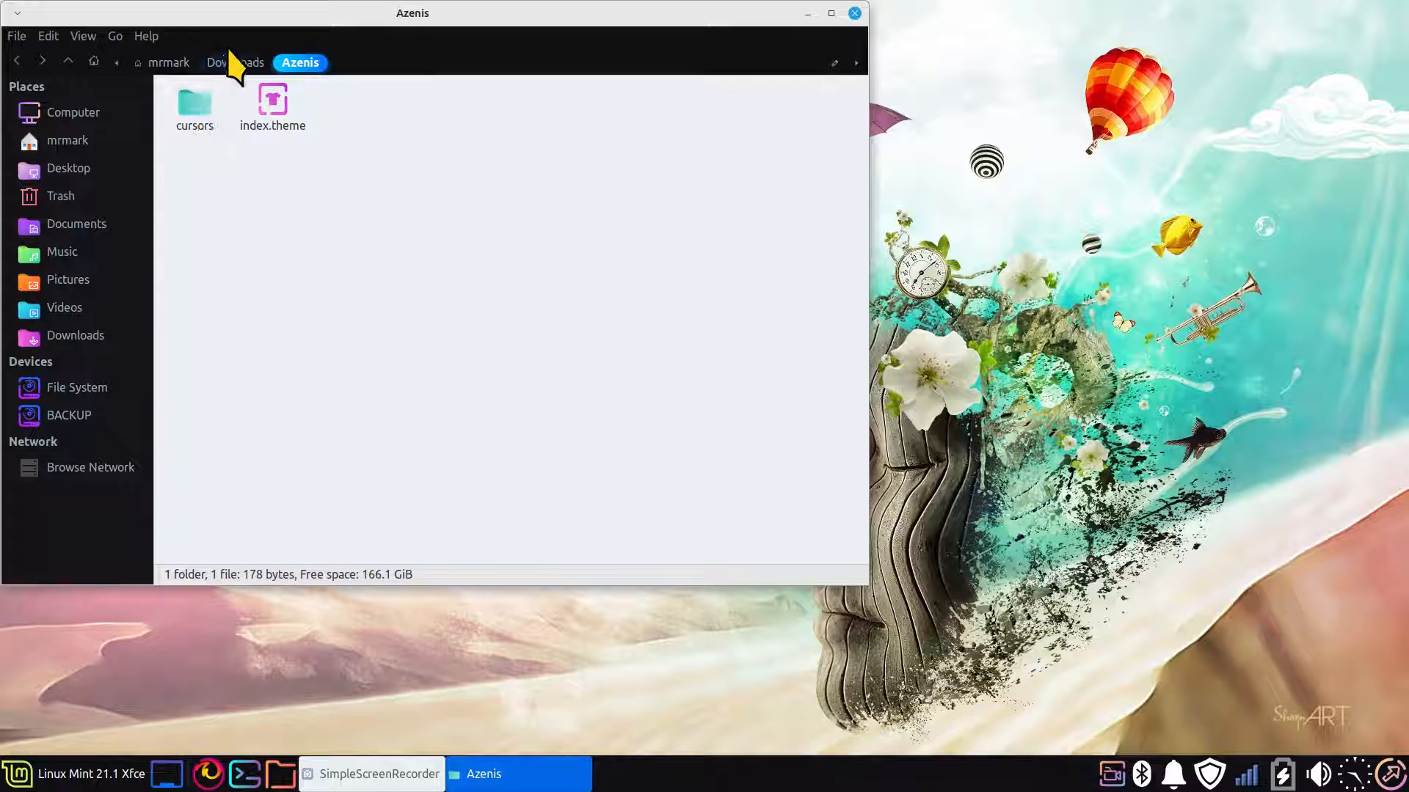
left_click(167, 62)
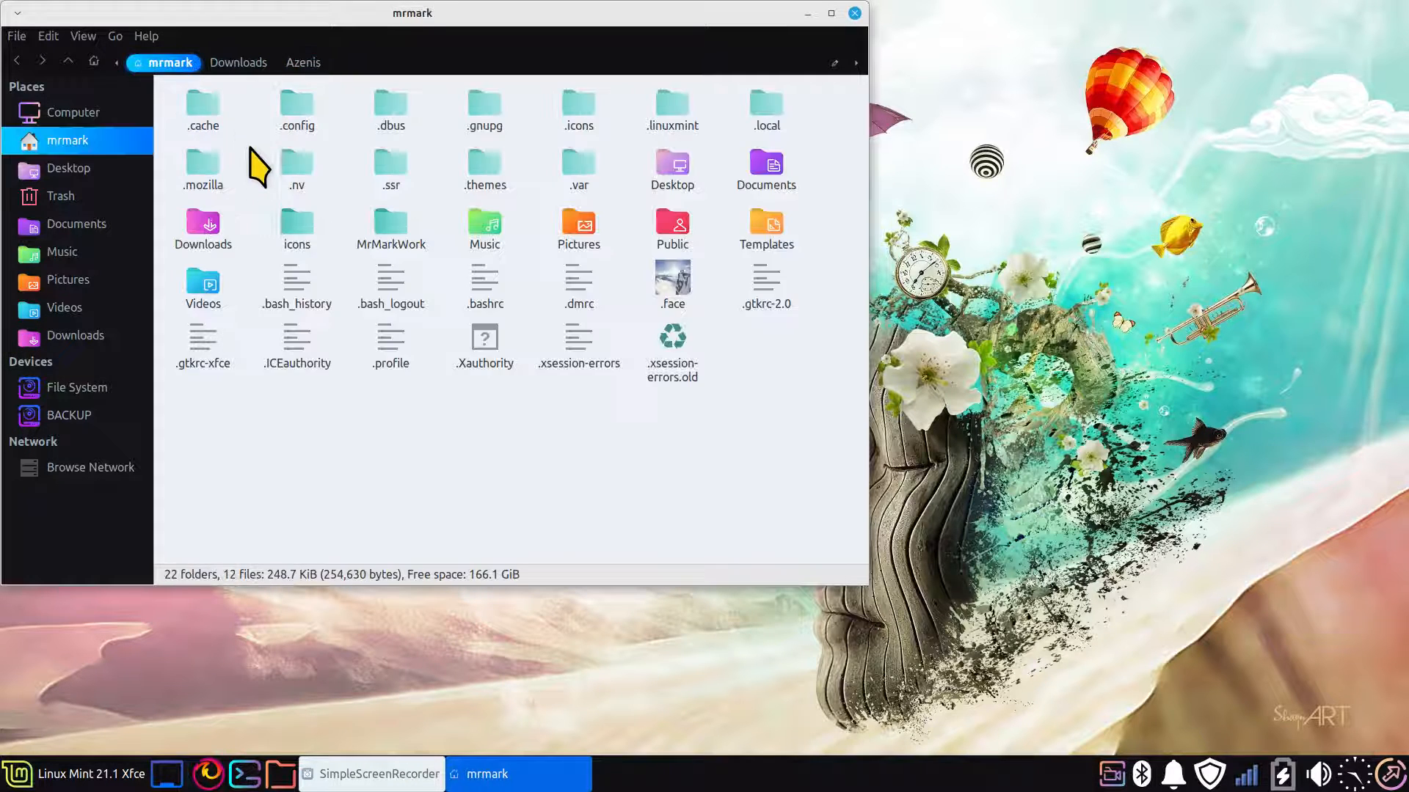
left_click(33, 336)
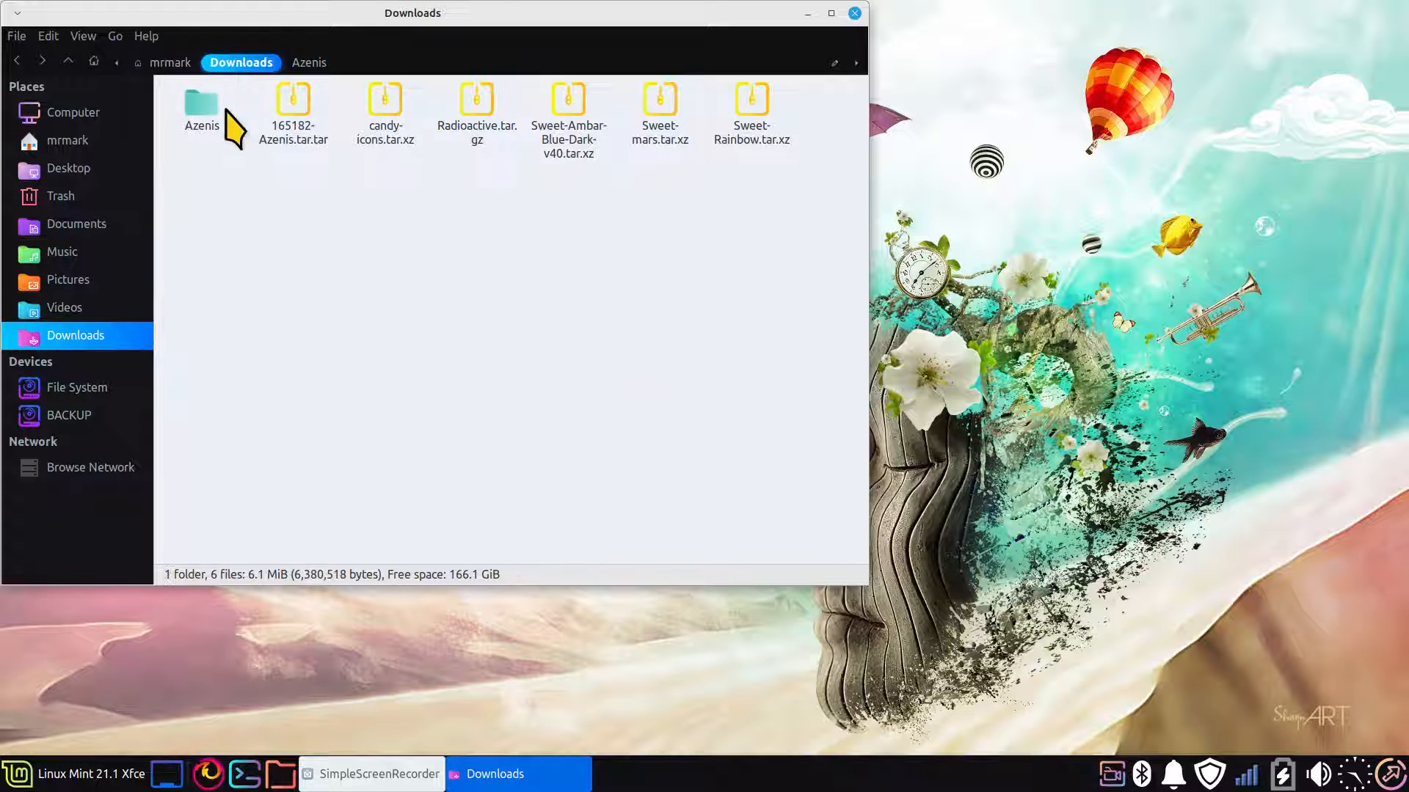
Move the Azenis folder from Downloads into the hidden .icons folder in the home directory
right_click(196, 111)
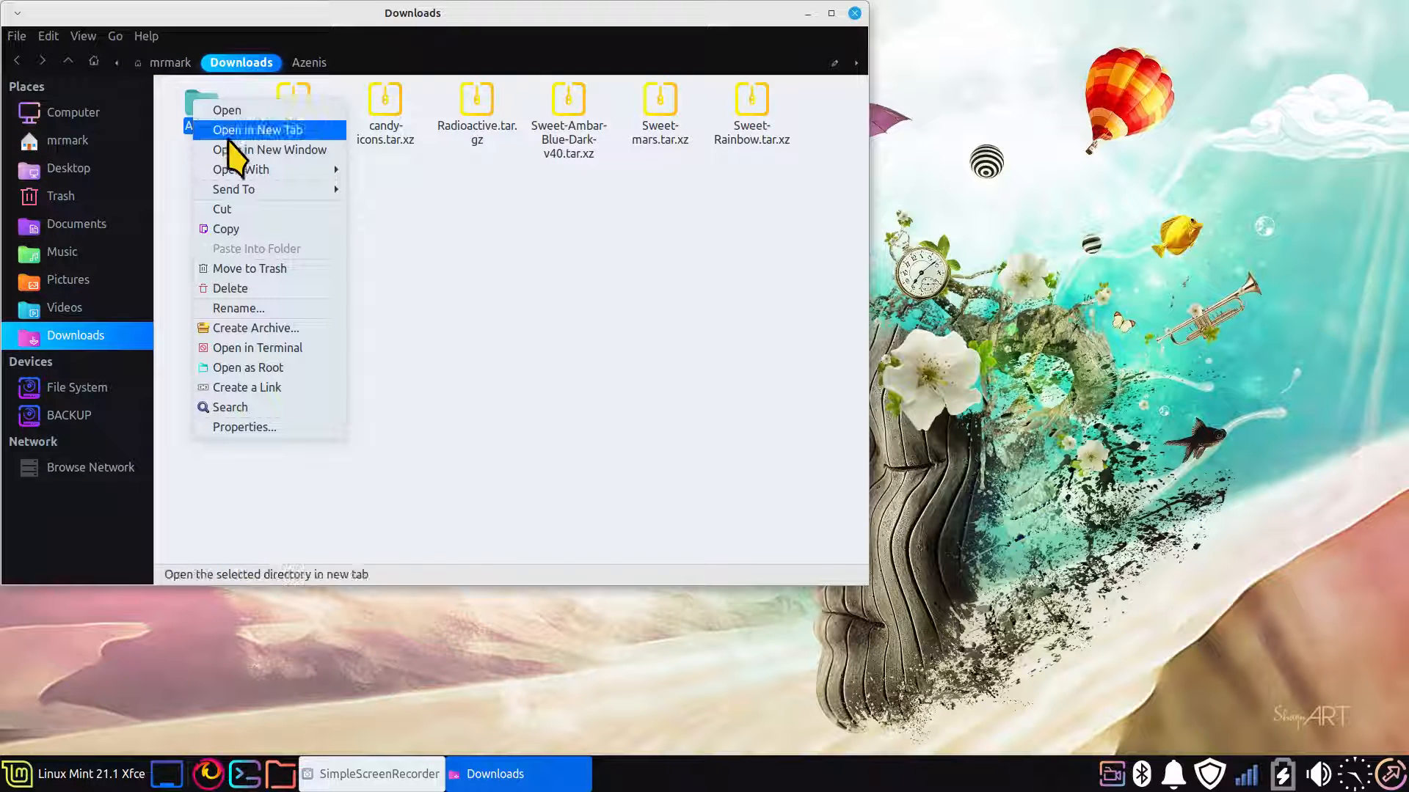
left_click(266, 213)
left_click(77, 142)
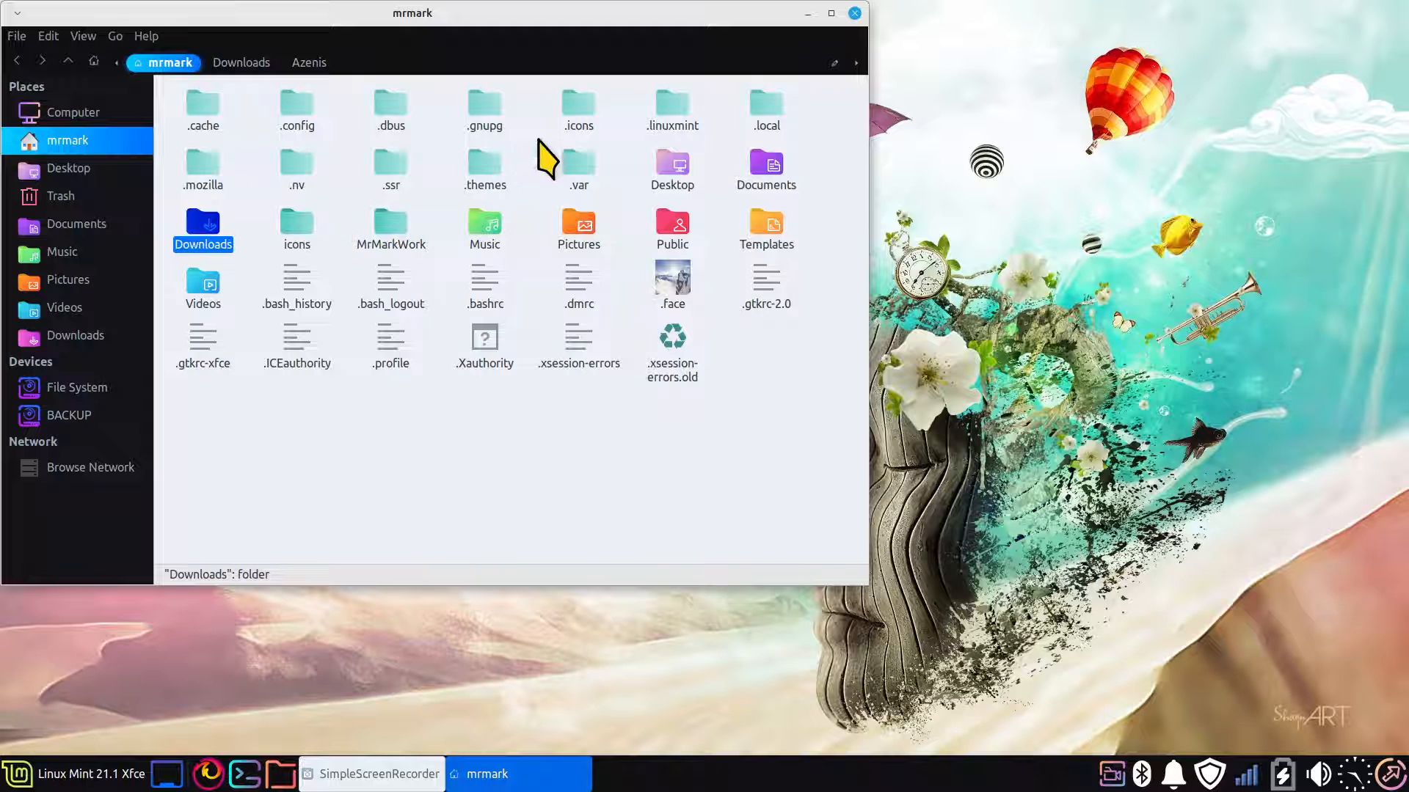
double_click(580, 114)
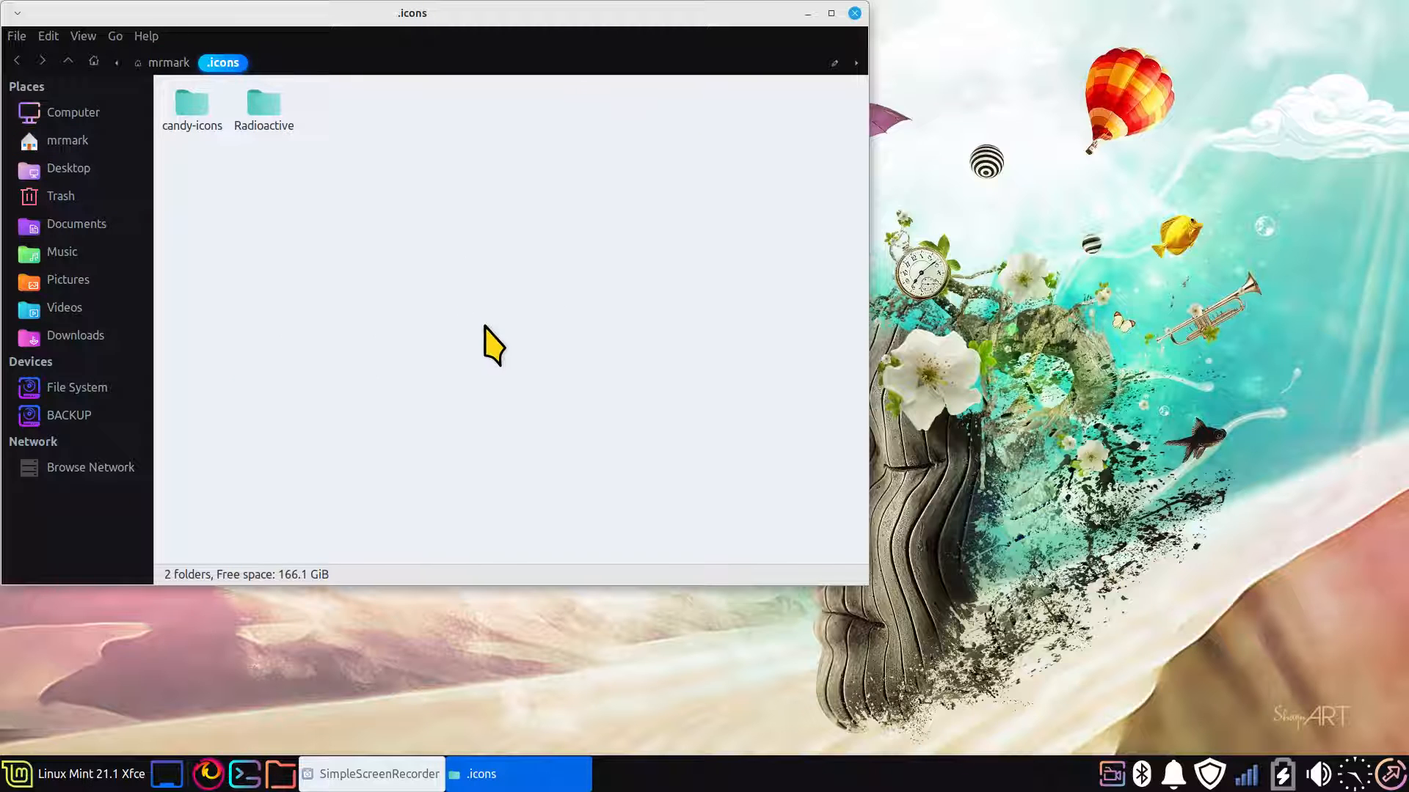
scroll(484, 334, "up", 5)
right_click(480, 360)
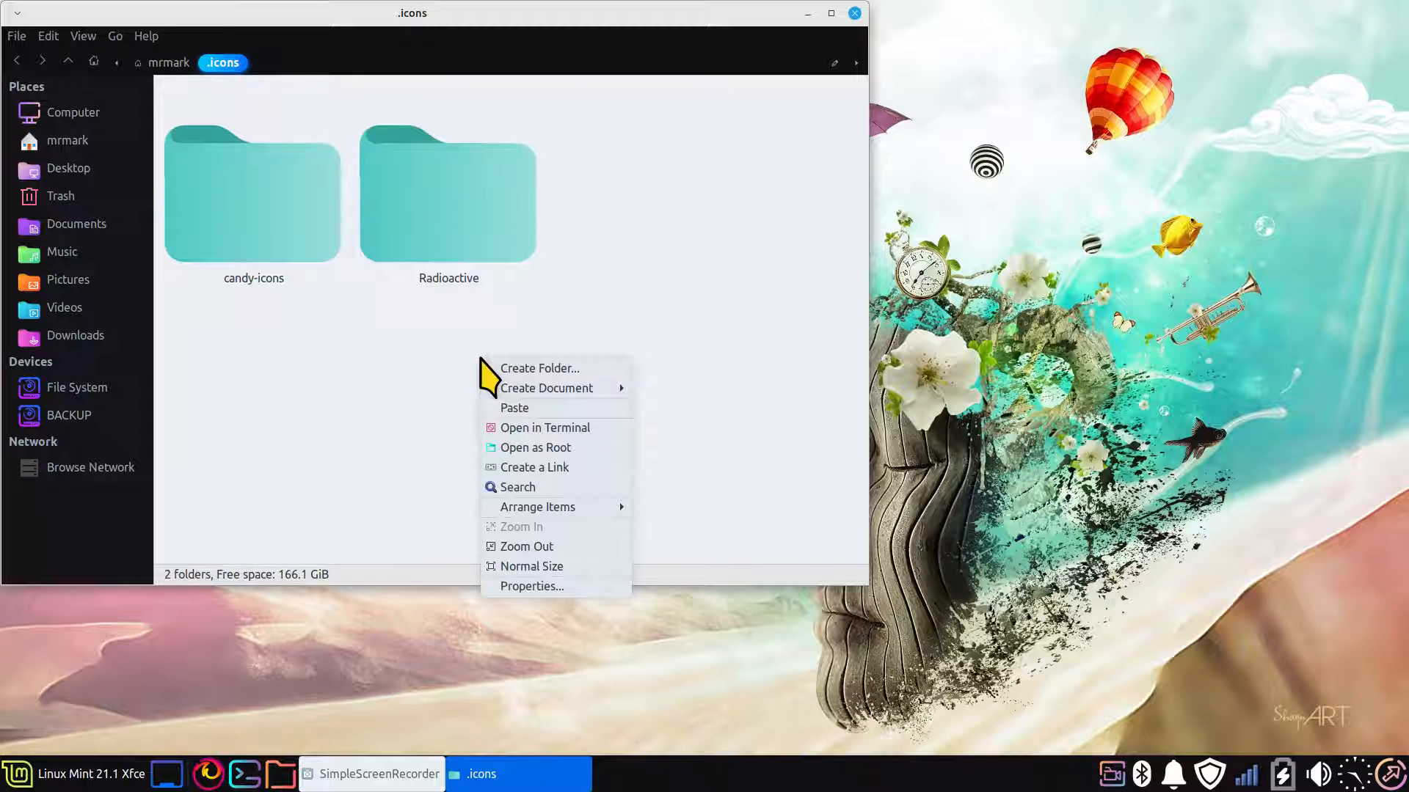
left_click(541, 409)
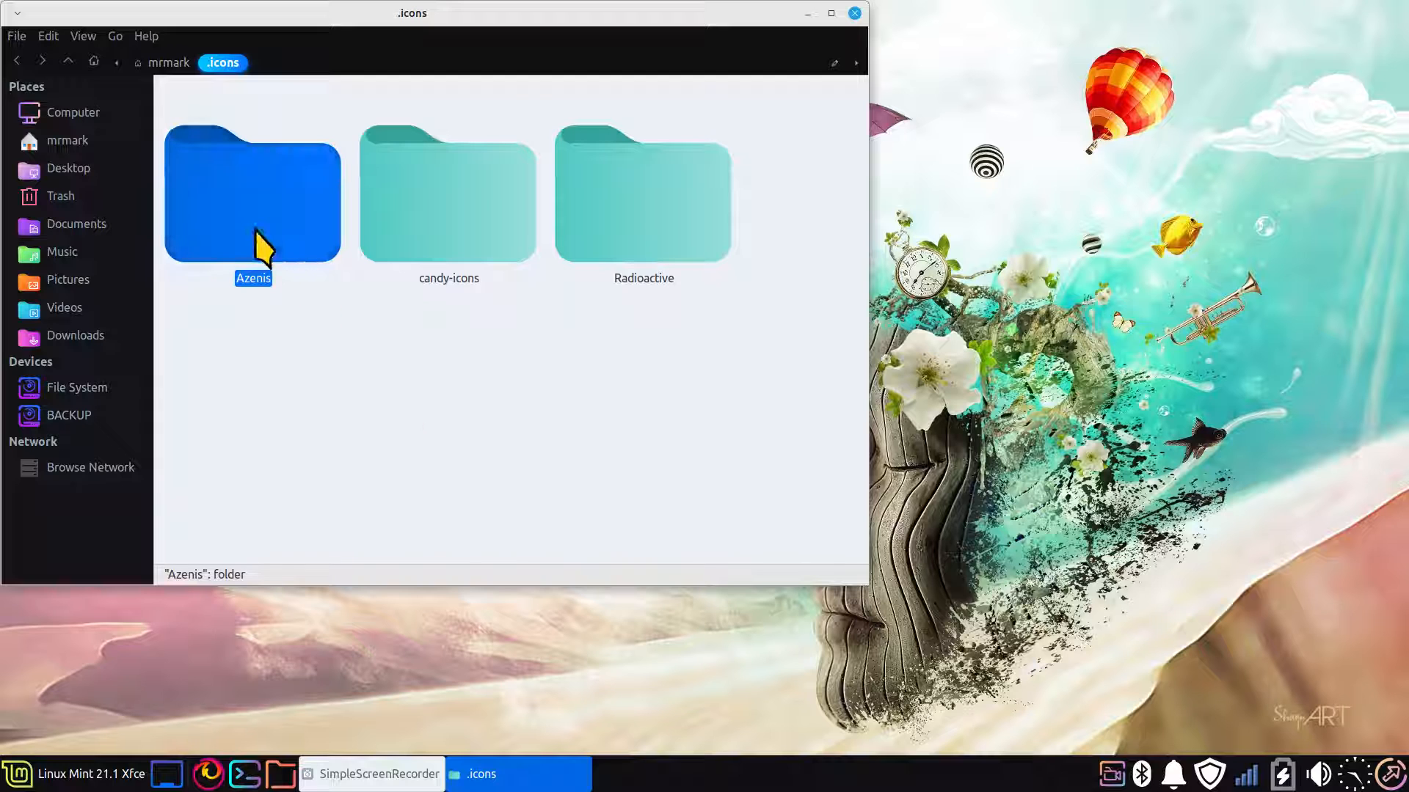
Review the Radioactive, Azenis and candy-icons folders inside .icons
left_click(628, 202)
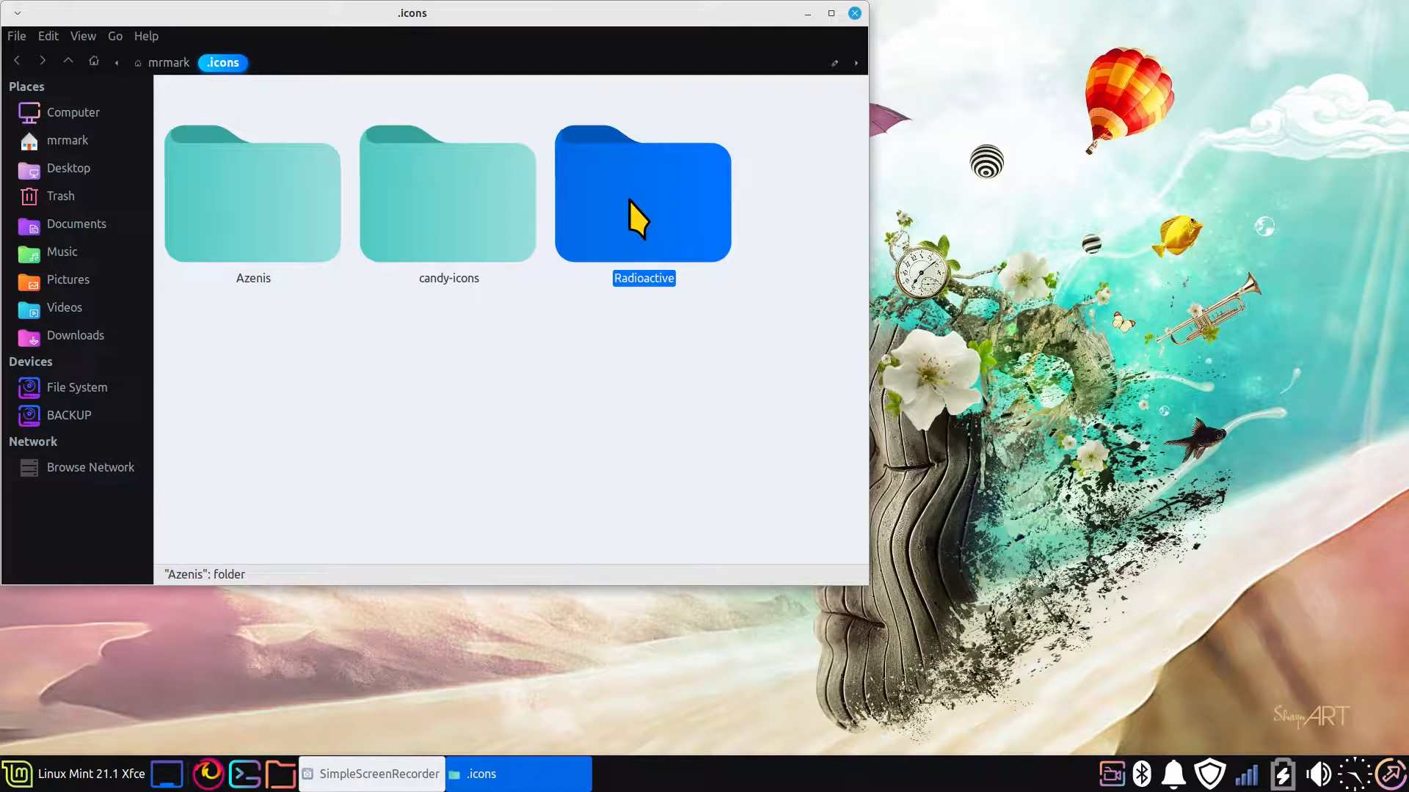
left_click(303, 231)
left_click(465, 213)
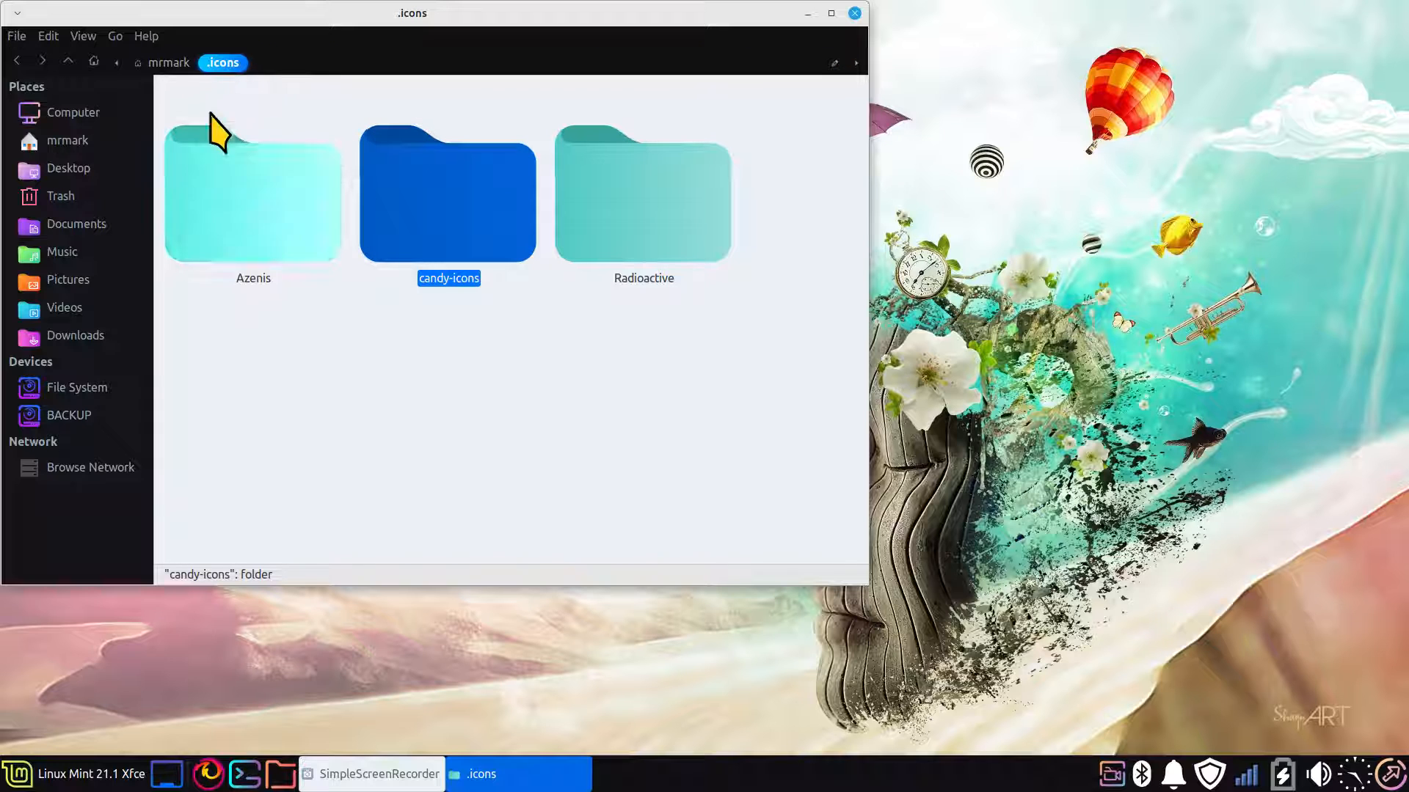
Extract Sweet-Rainbow.tar.xz and Sweet-Ambar-Blue-Dark-v40.tar.xz in Downloads with the file manager window maximised
left_click(89, 334)
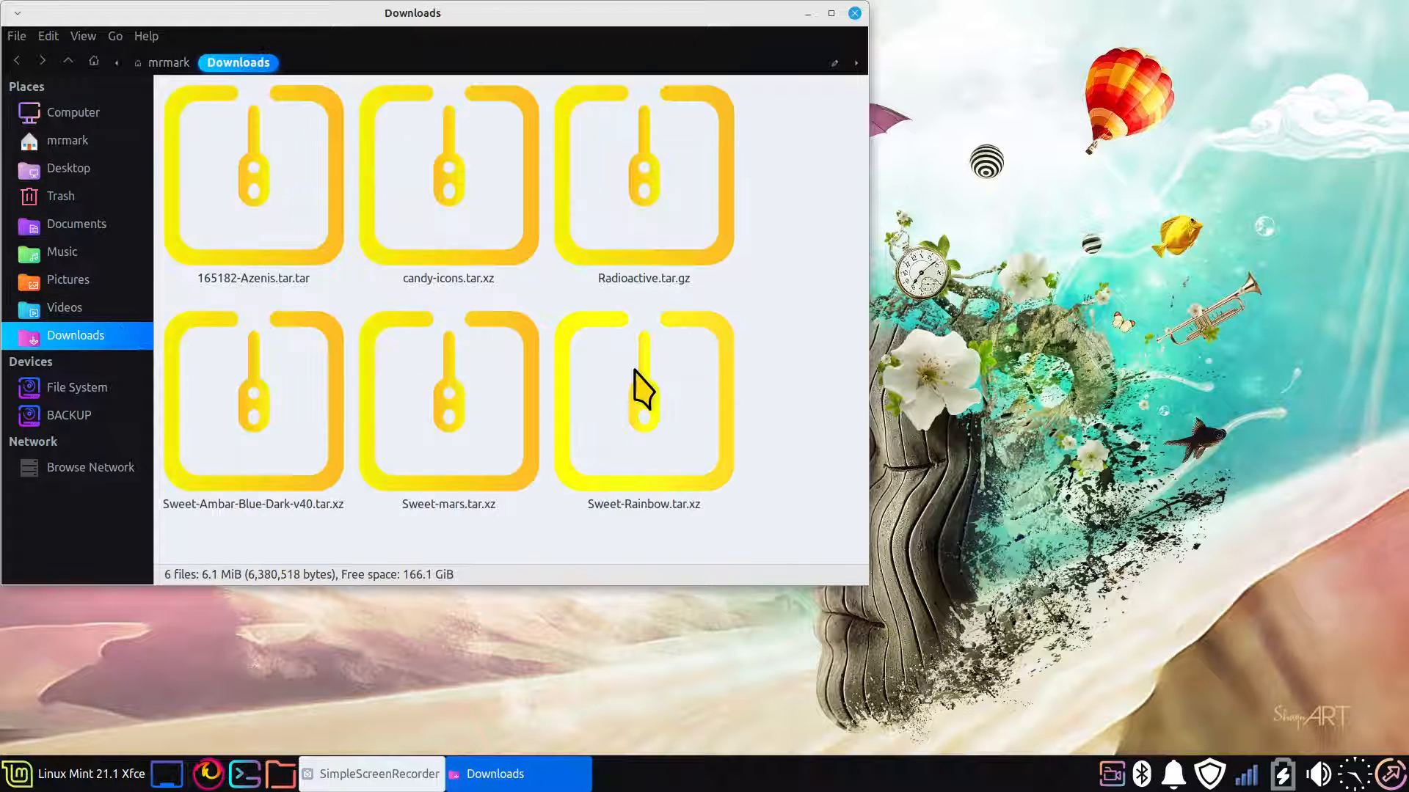
scroll(635, 370, "down", 2)
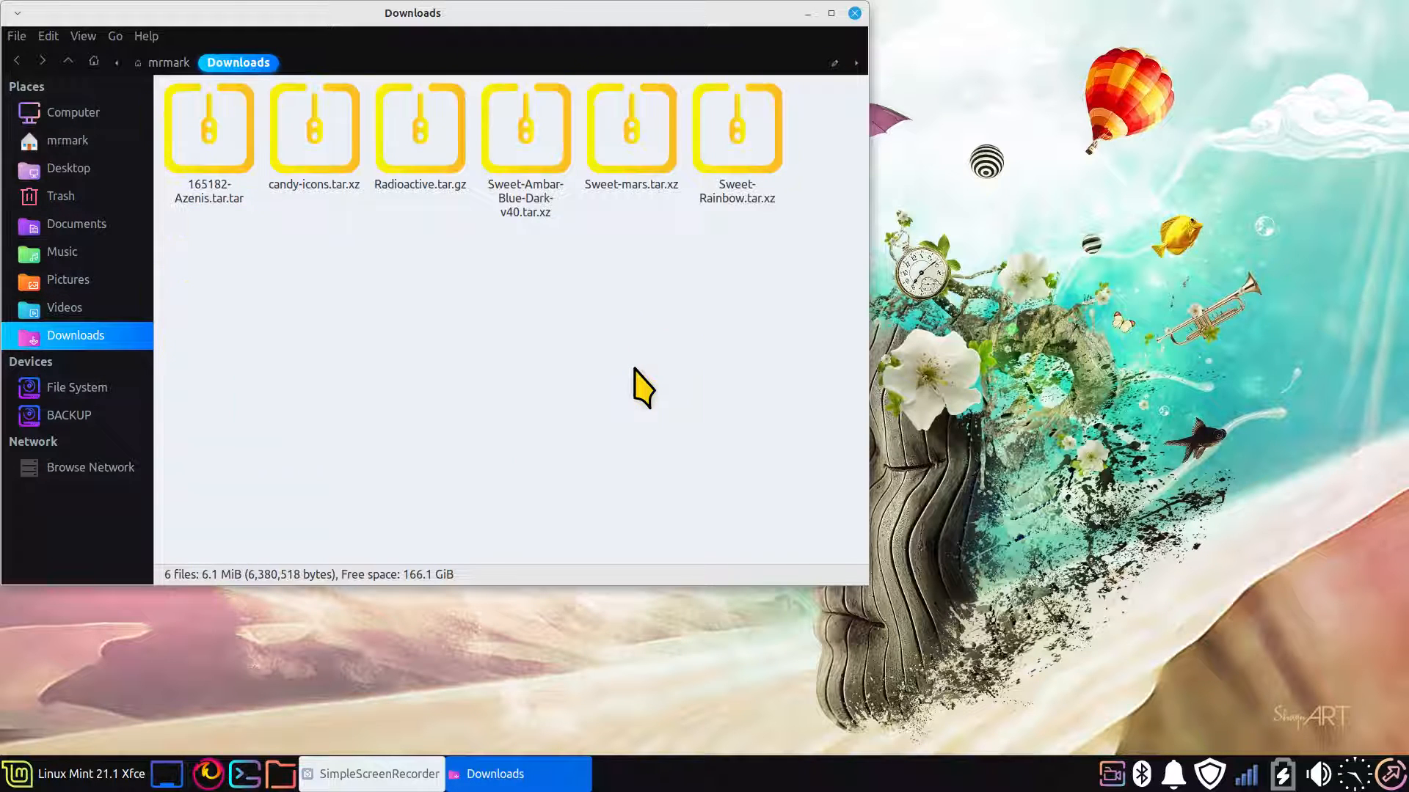
double_click(715, 16)
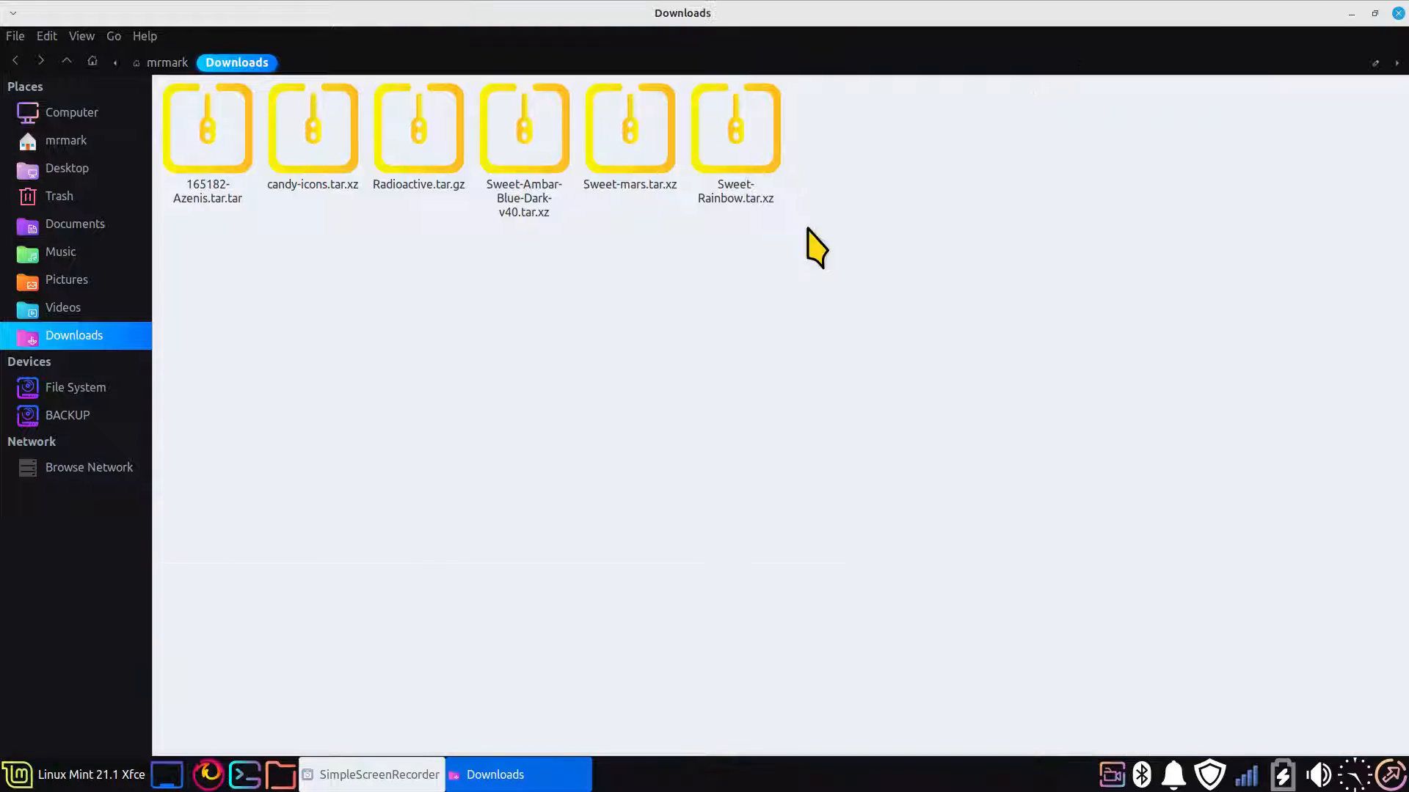
left_click(720, 126)
right_click(720, 129)
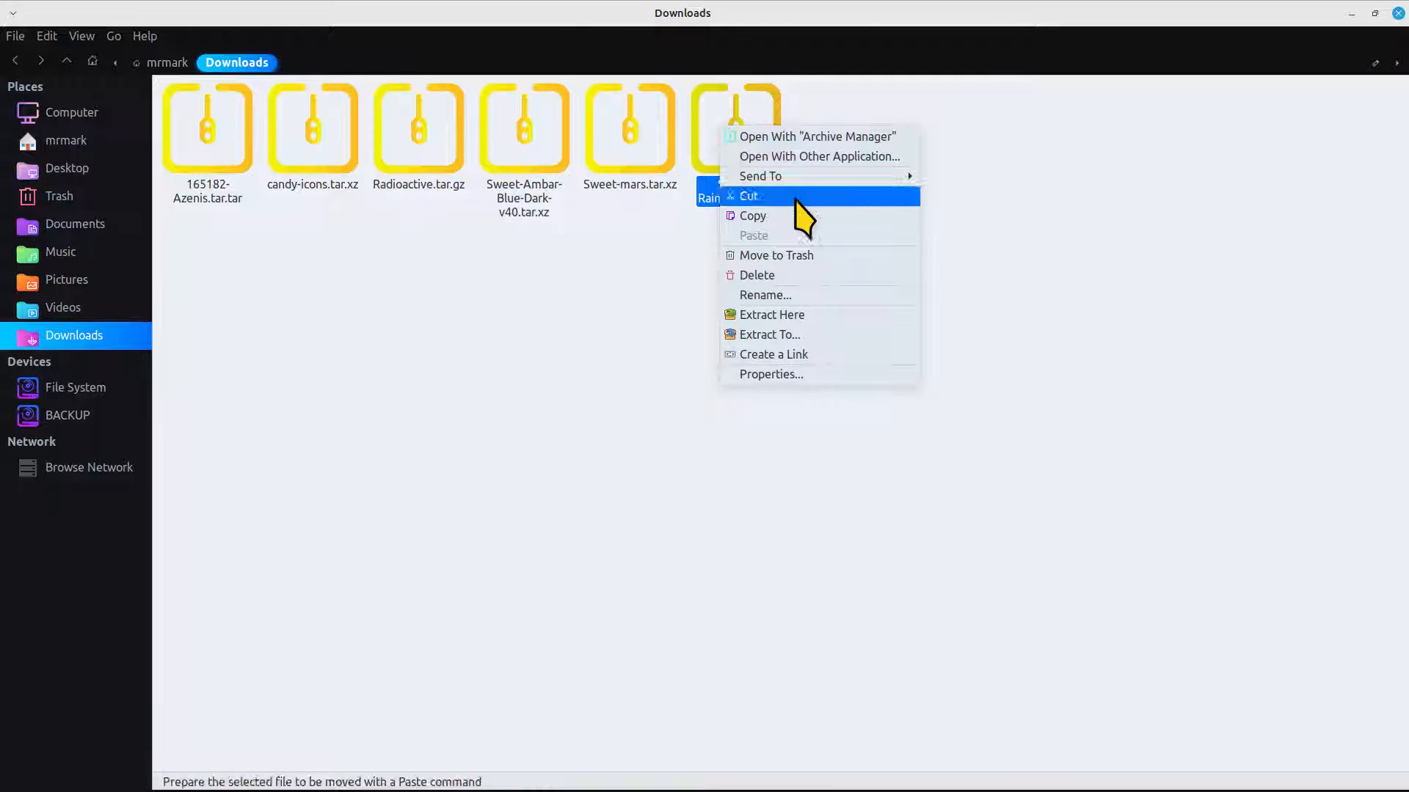
left_click(800, 315)
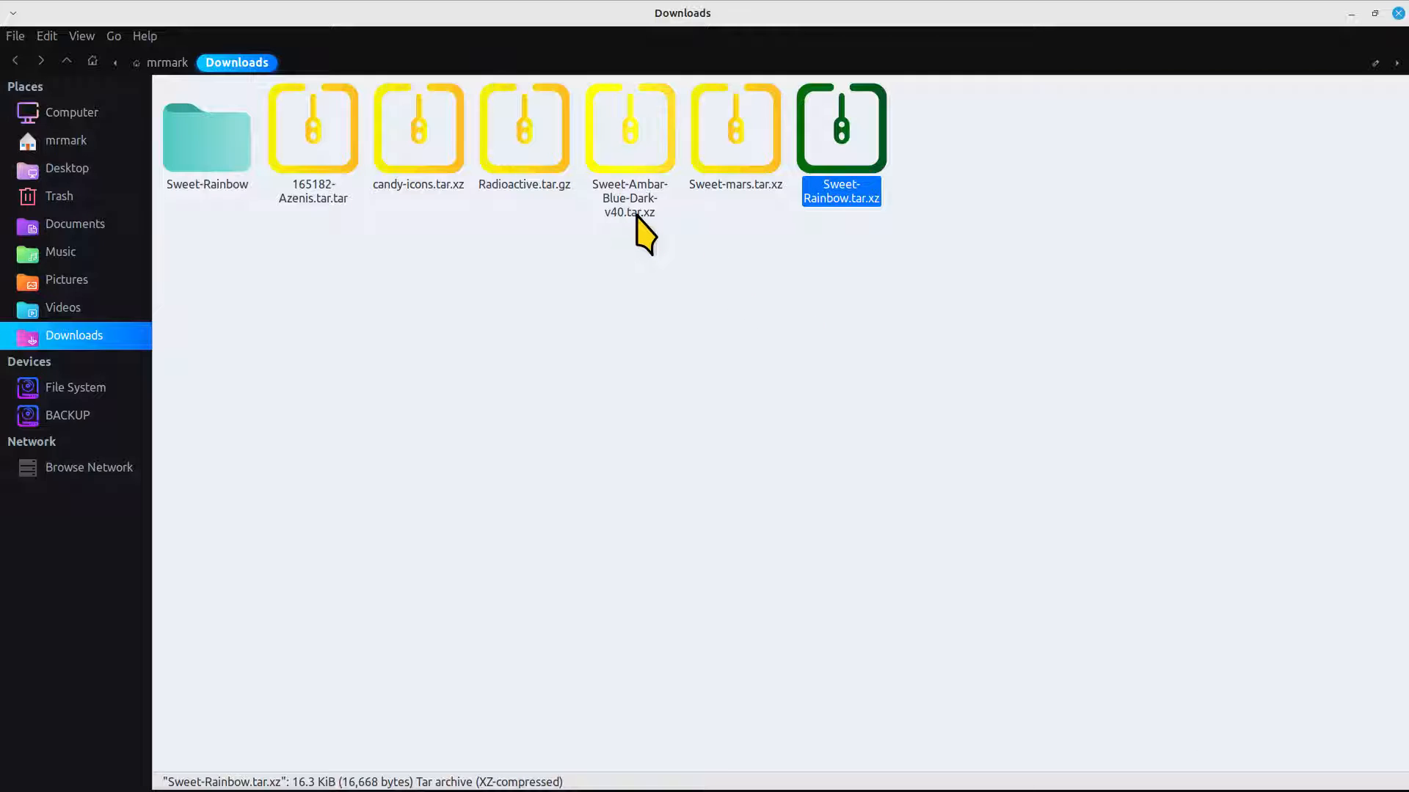
right_click(640, 128)
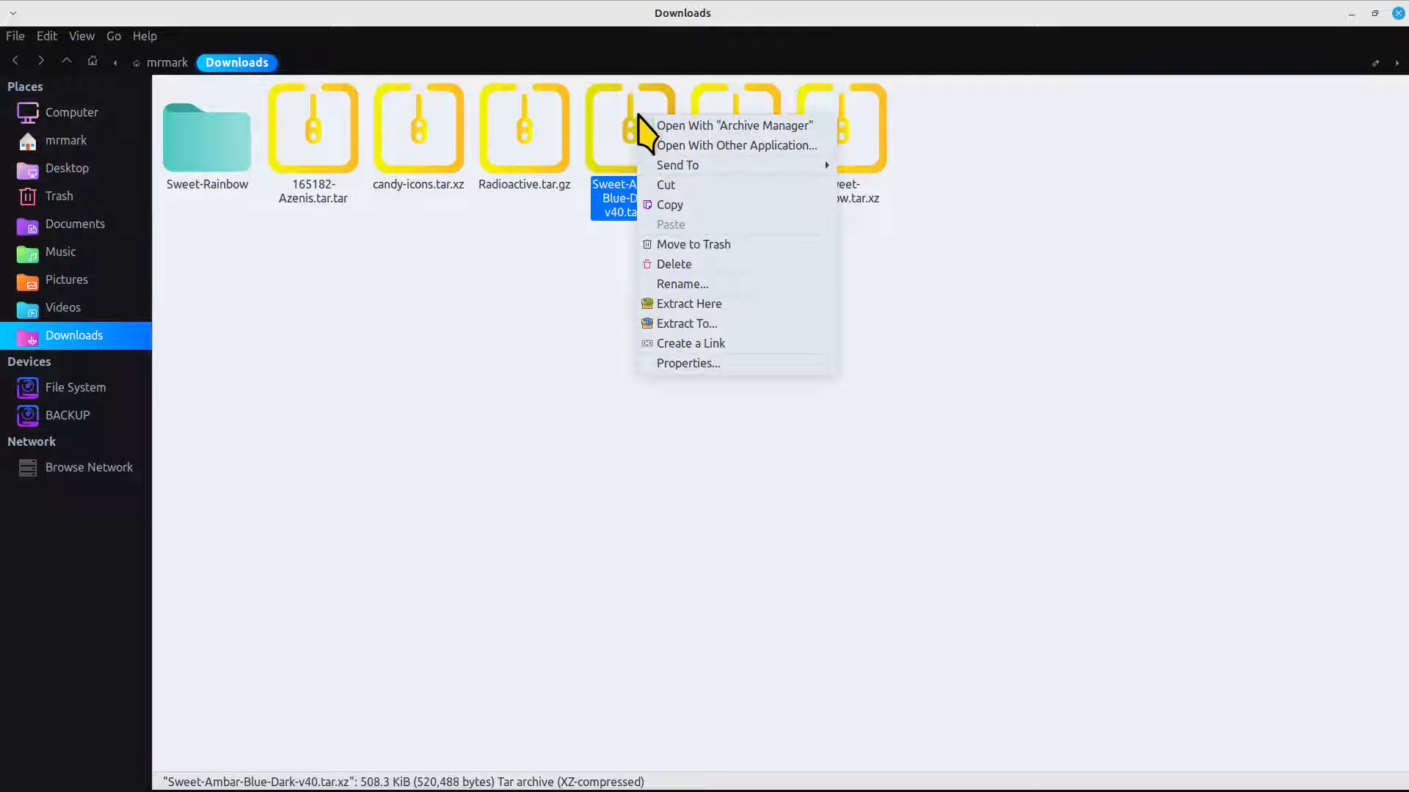
left_click(755, 303)
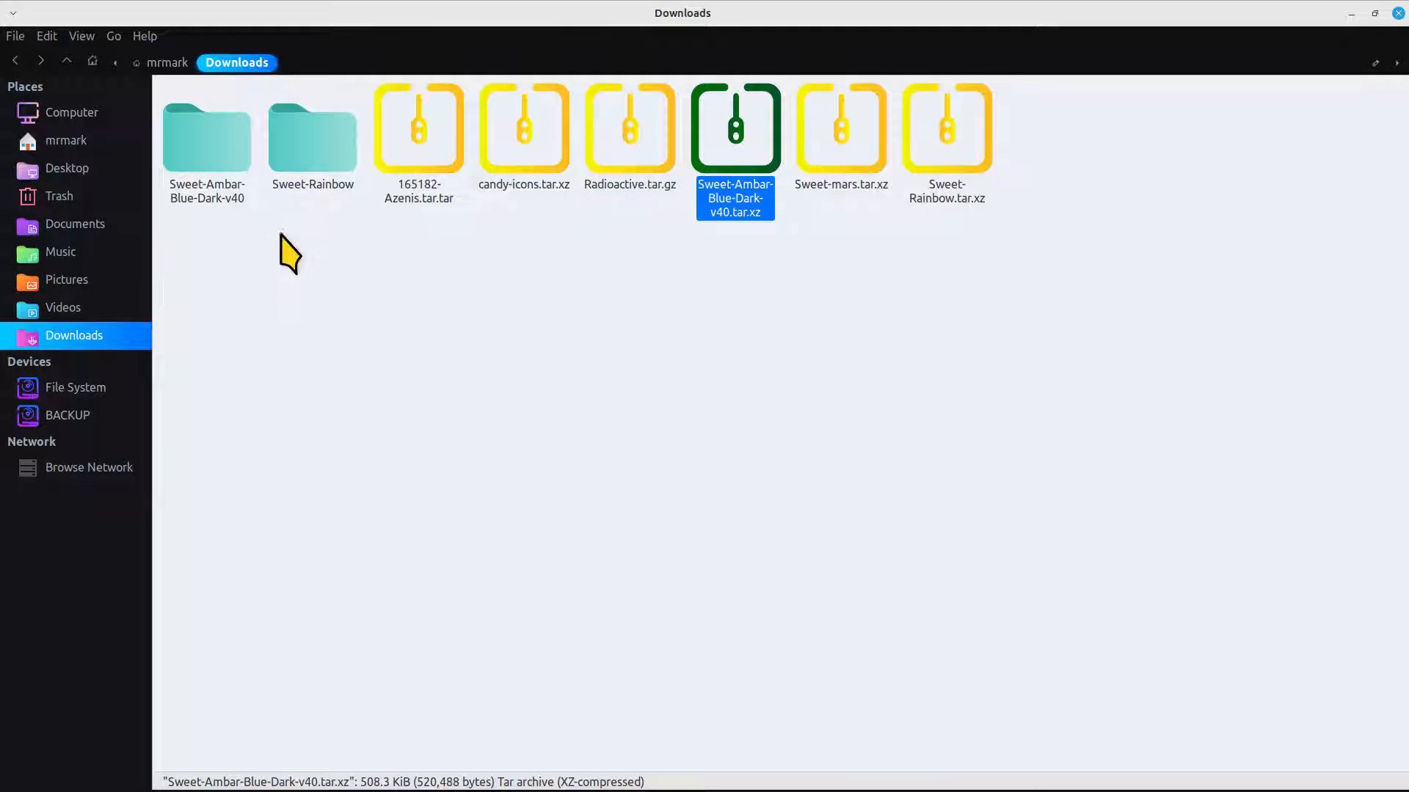
Compare the contents of the extracted Sweet-Rainbow and Sweet-Ambar-Blue-Dark-v40 folders, returning to Downloads after each
double_click(303, 139)
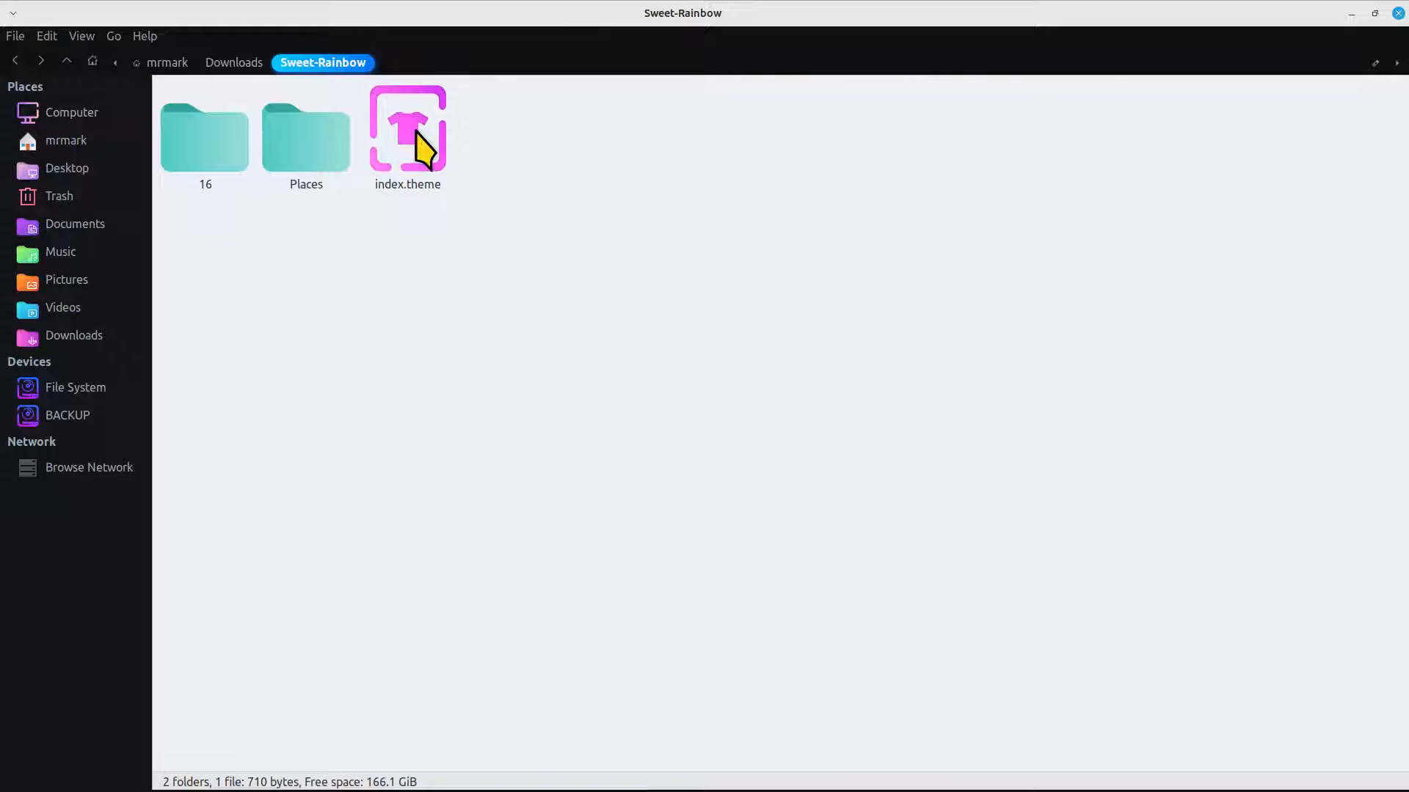
left_click(233, 62)
double_click(198, 136)
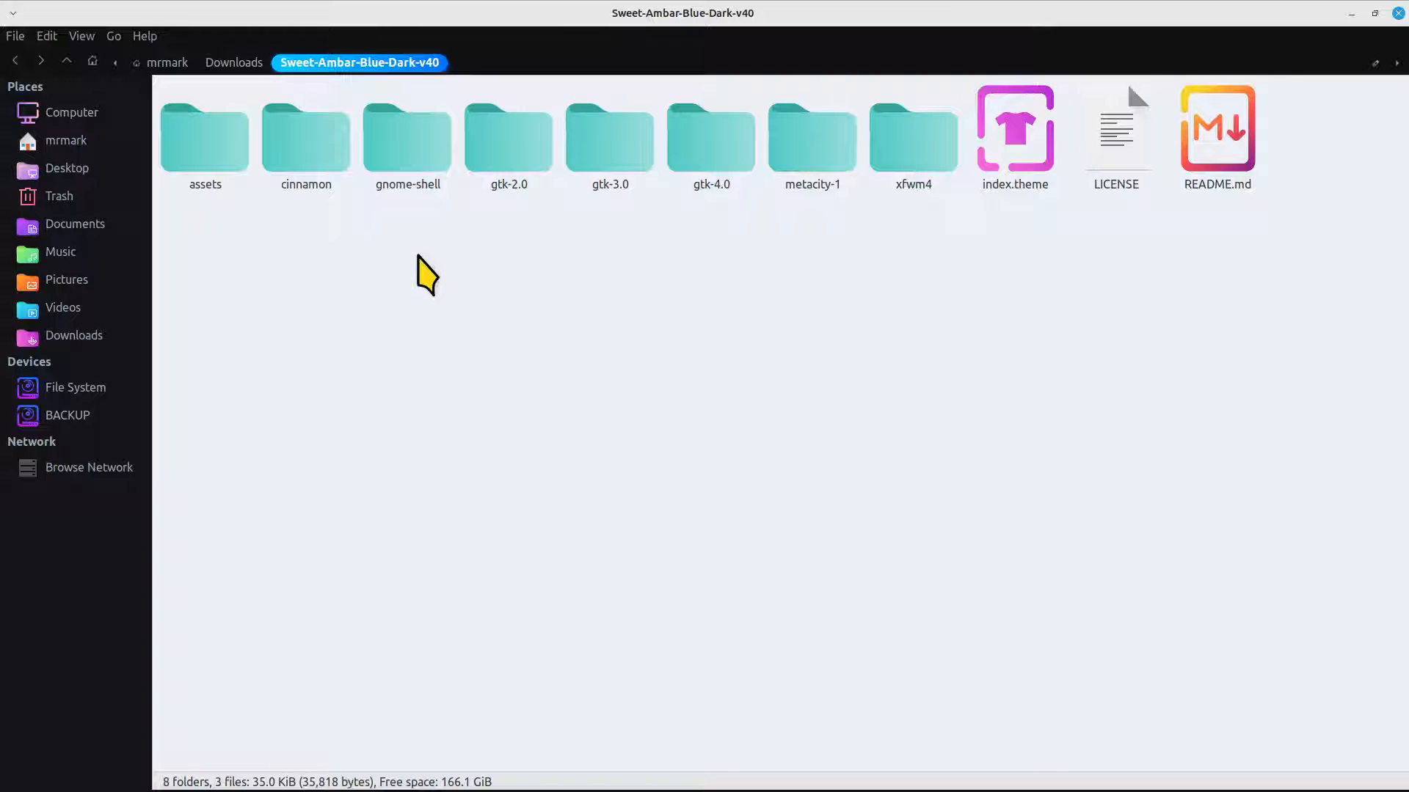
left_click(227, 64)
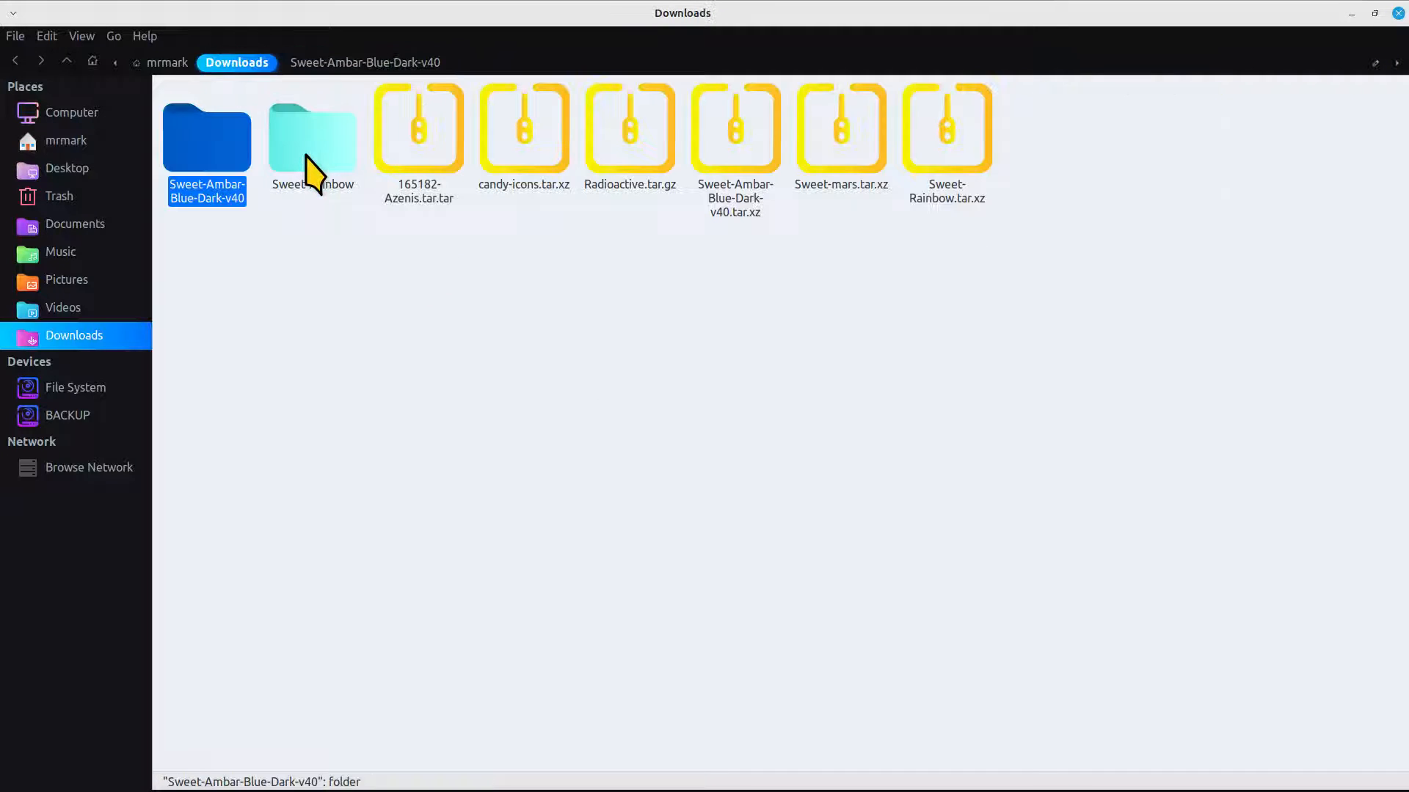
double_click(311, 178)
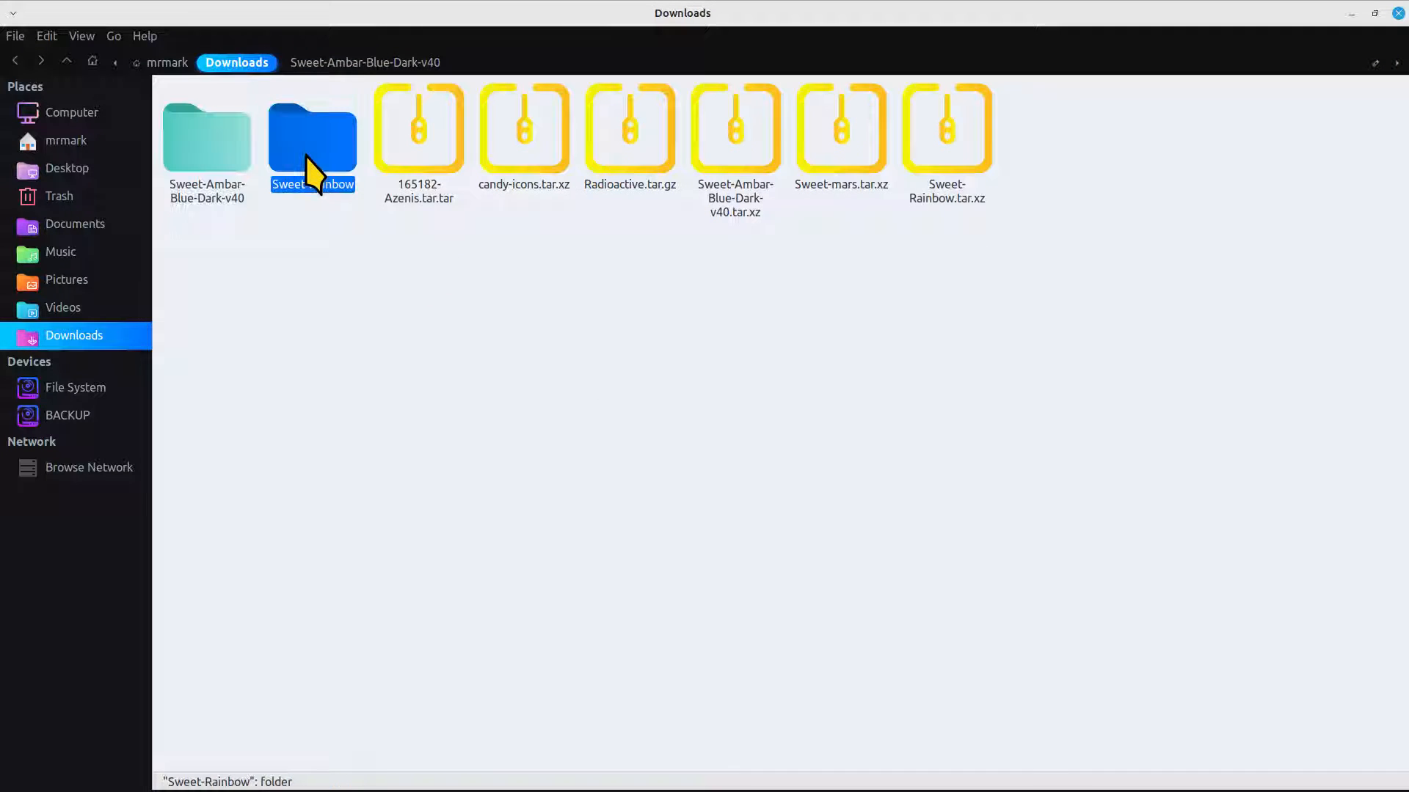
left_click(230, 64)
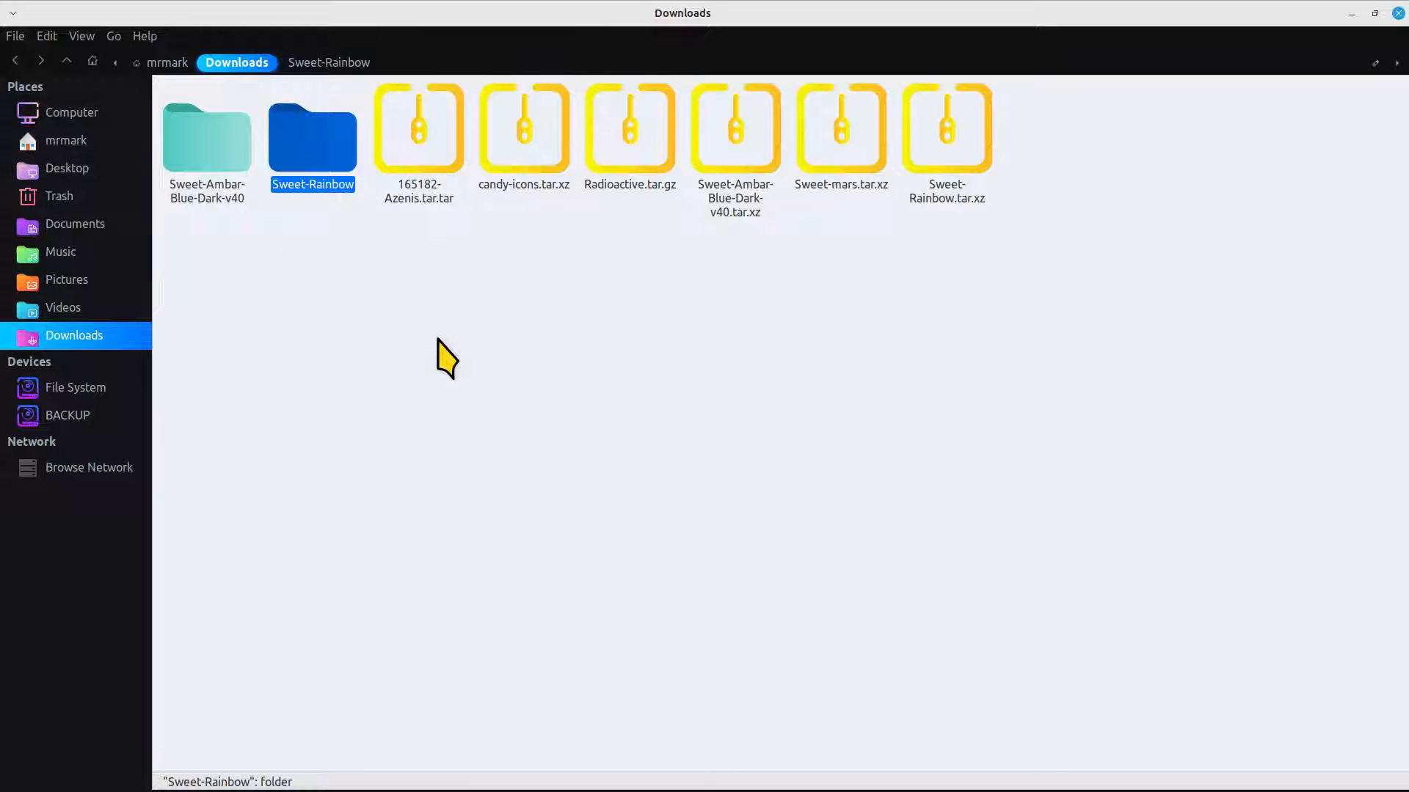
Move the Sweet-Rainbow folder from Downloads into the hidden .icons folder in the home directory
left_click(110, 140)
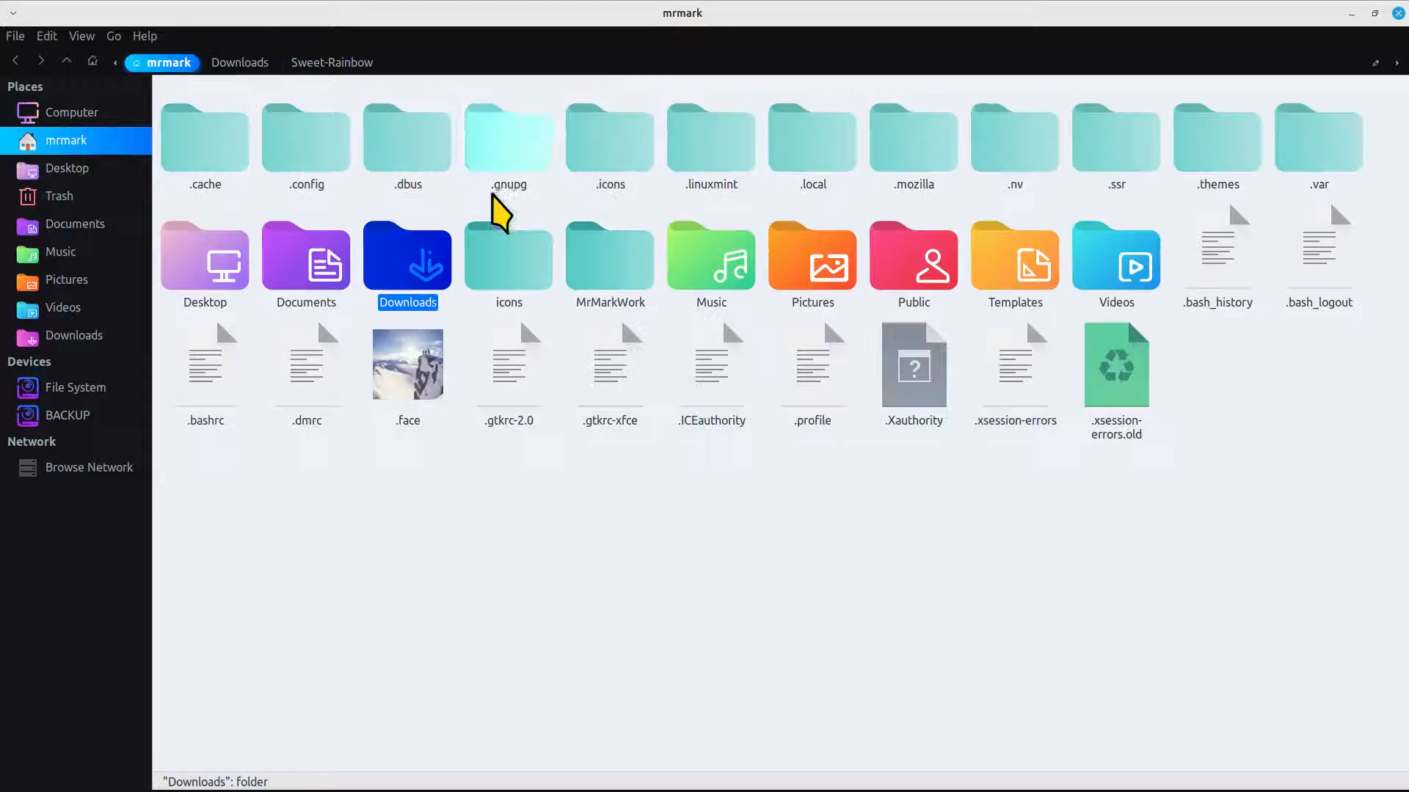
left_click(116, 339)
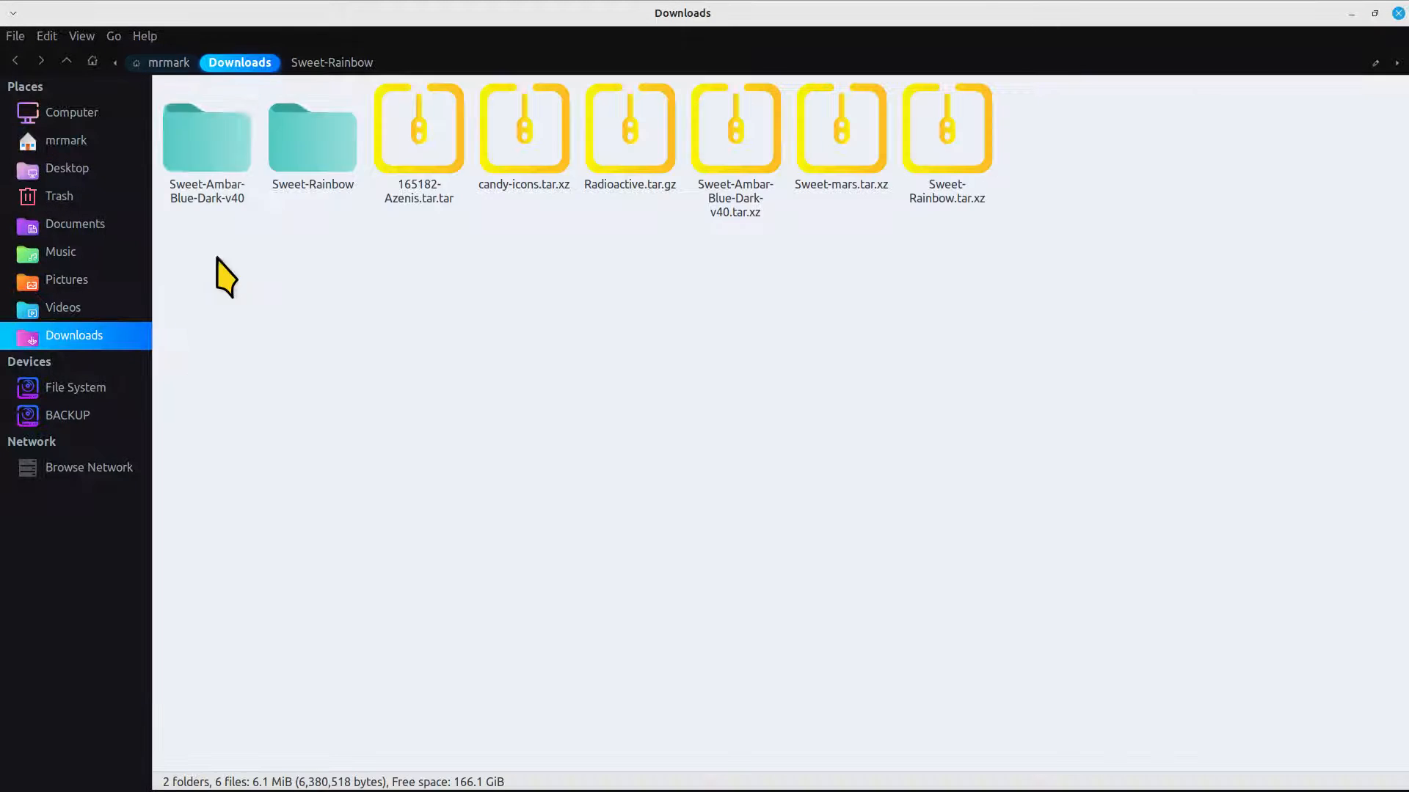
right_click(317, 154)
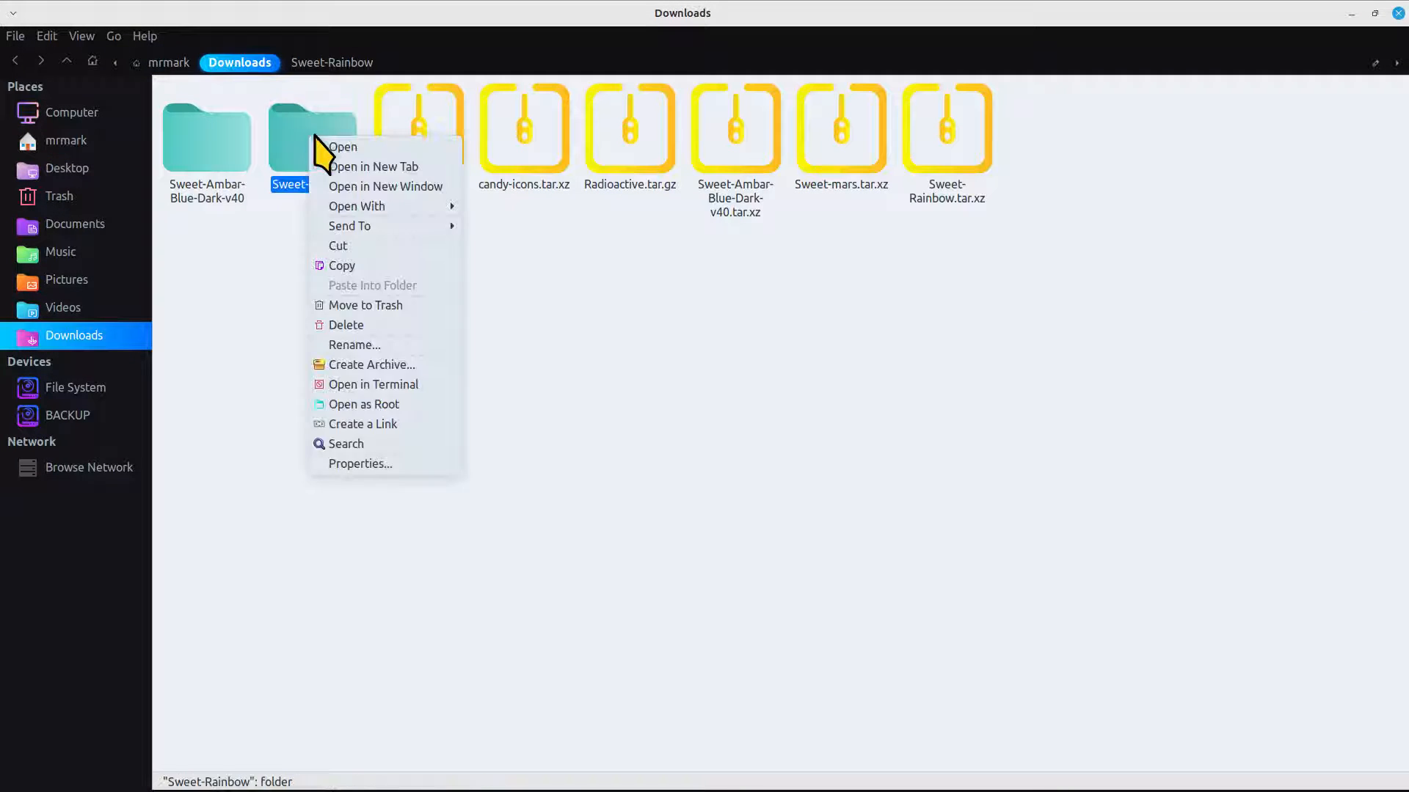
left_click(374, 247)
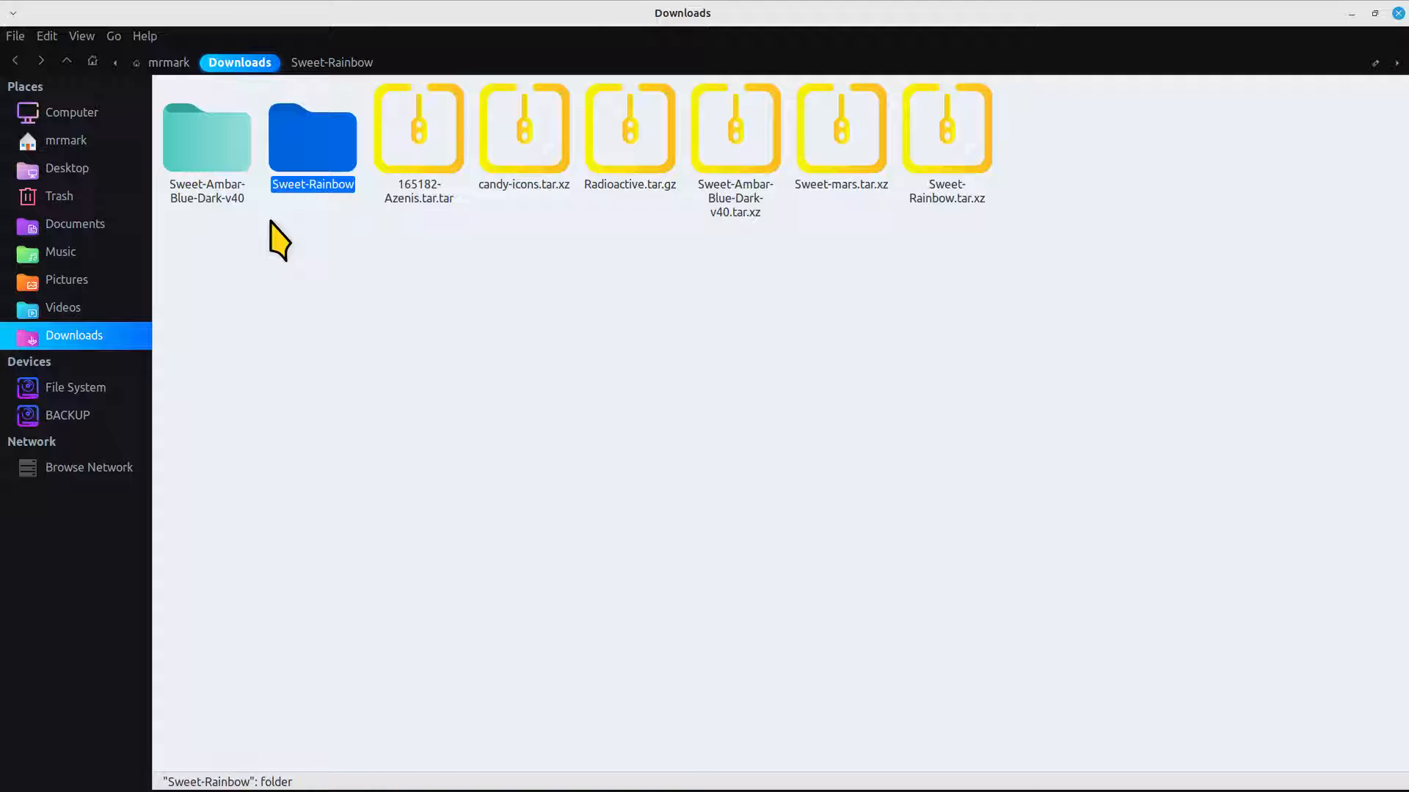
left_click(82, 139)
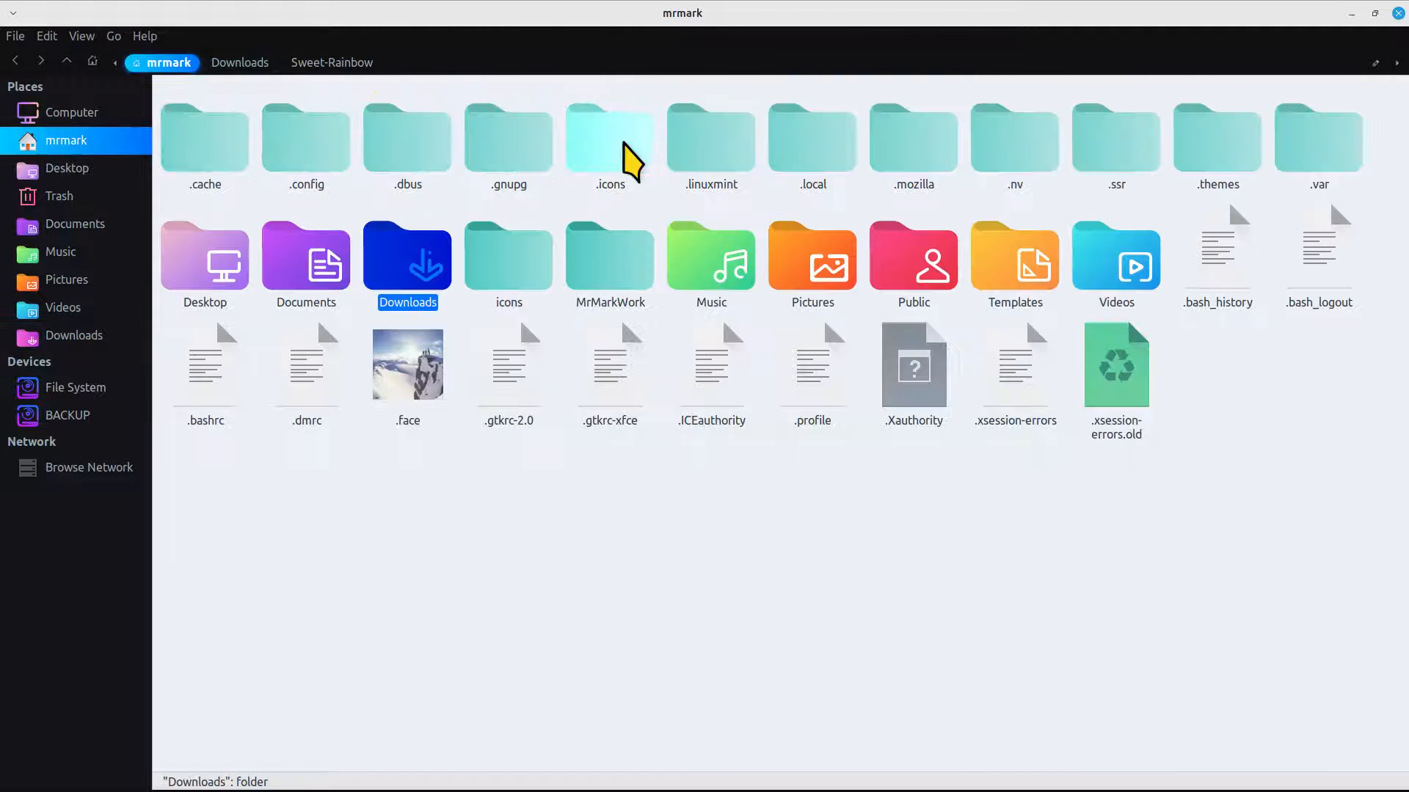
double_click(623, 161)
right_click(470, 239)
left_click(576, 283)
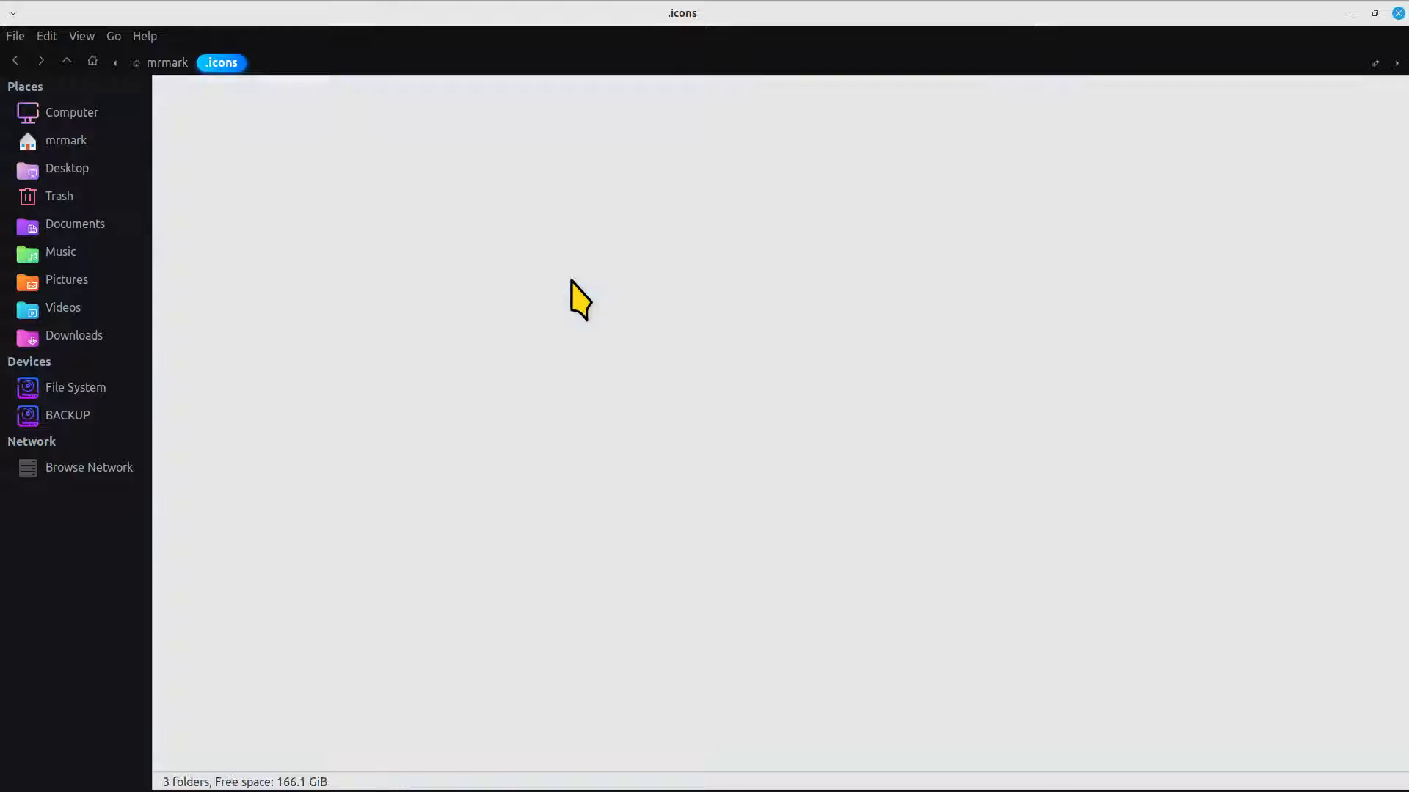
left_click(331, 281)
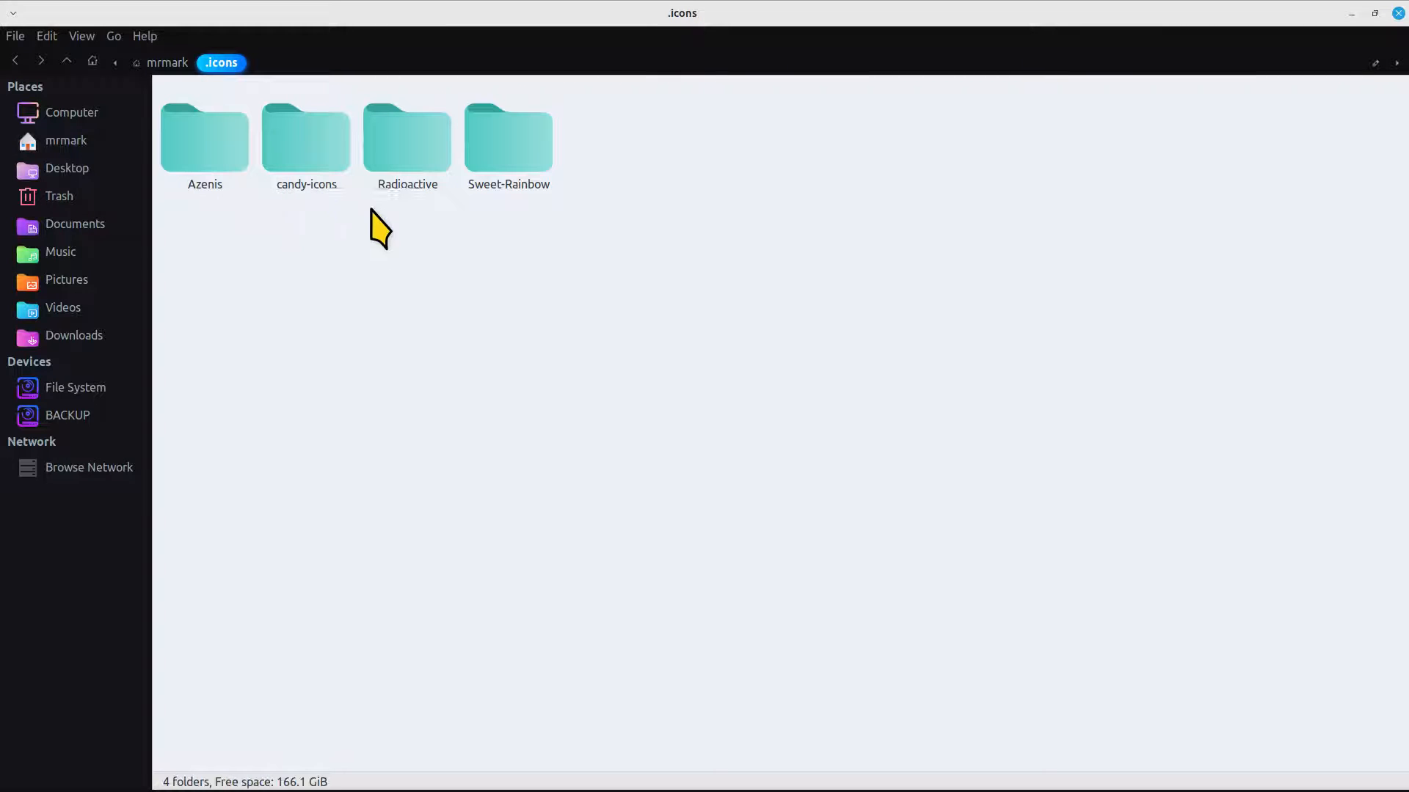
Review the Azenis, Radioactive, candy-icons and Sweet-Rainbow folders inside .icons and the theme folders inside .themes
left_click(182, 141)
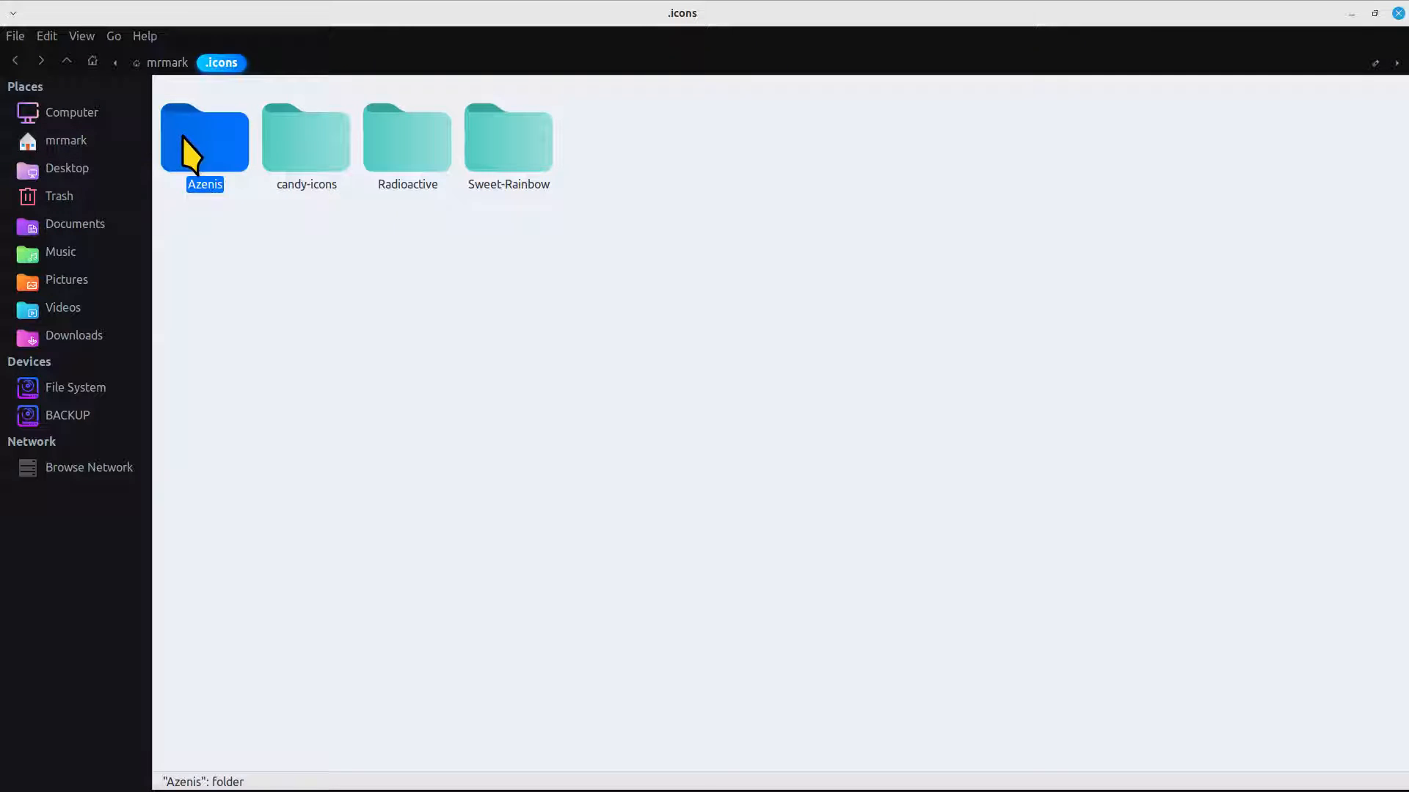
left_click(380, 155)
left_click(308, 157)
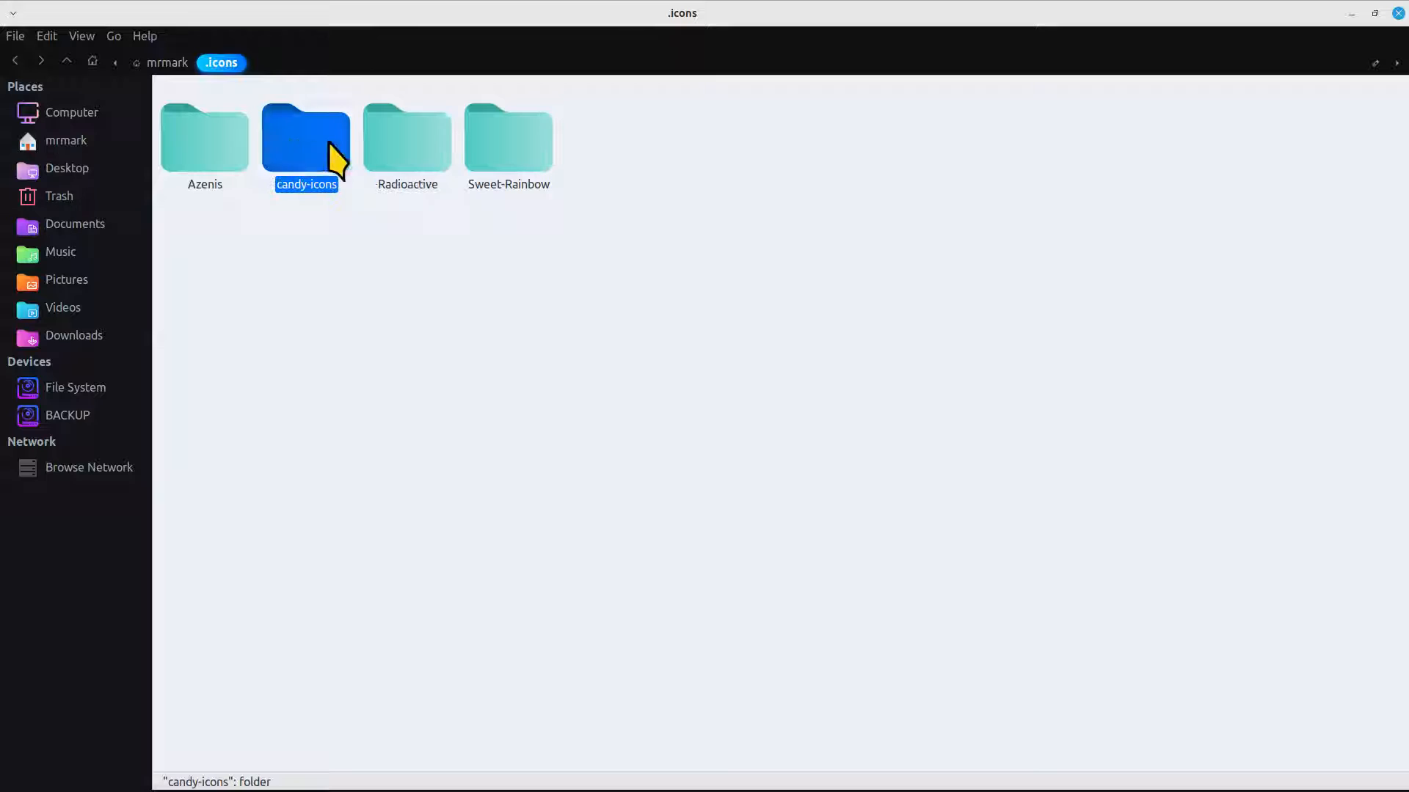
left_click(495, 165)
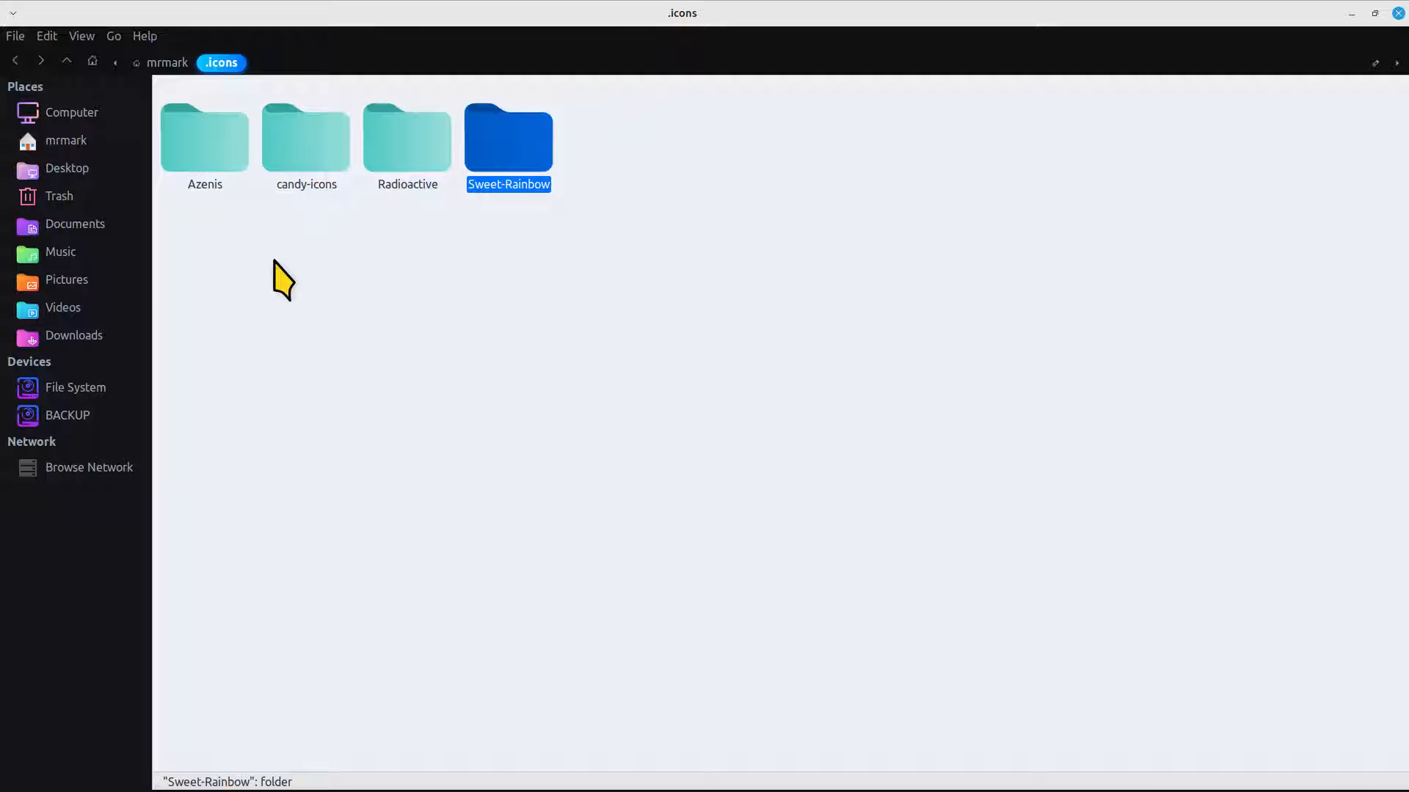
left_click(81, 143)
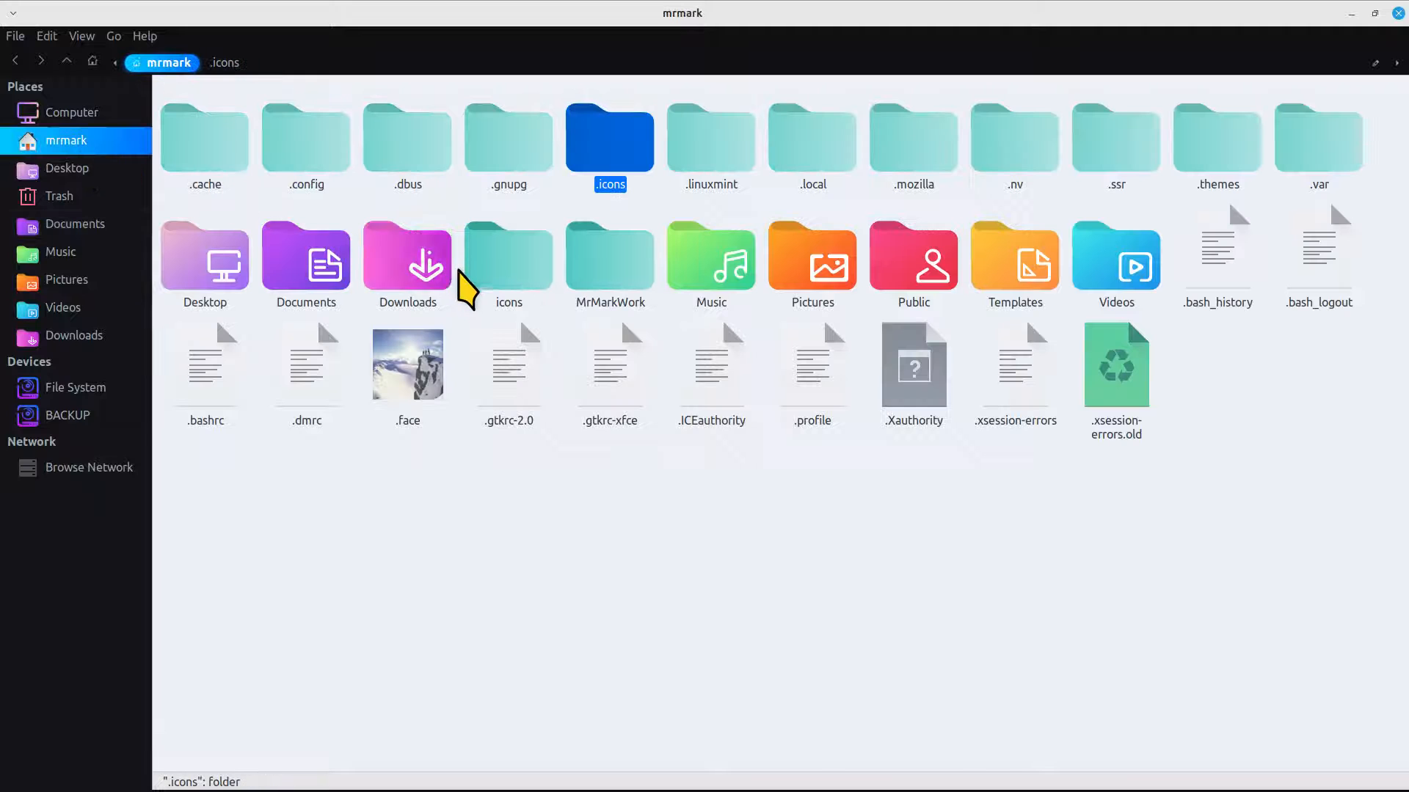
double_click(1233, 150)
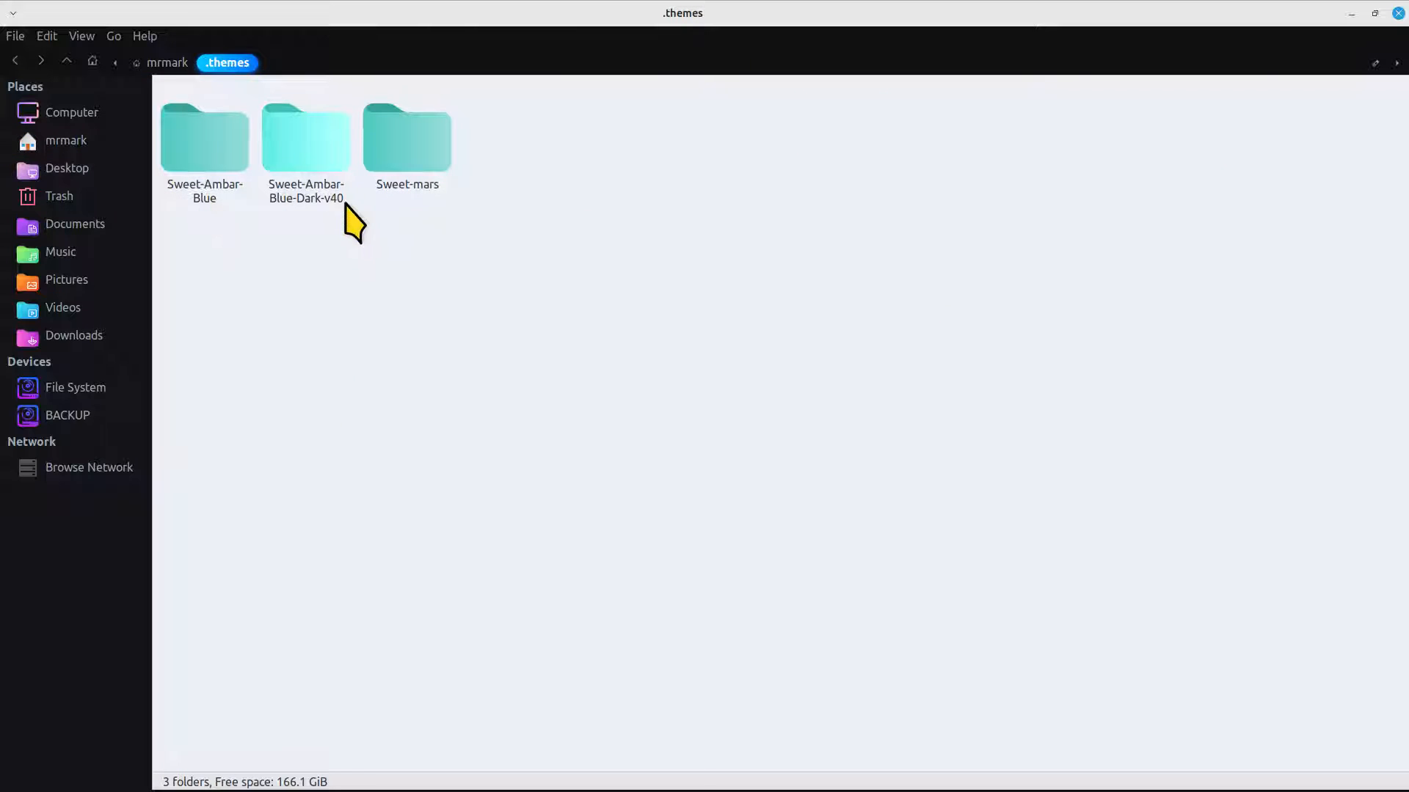
Examine the contents of the extracted Sweet-Ambar-Blue-Dark-v40 folder in Downloads and return to Downloads
left_click(87, 336)
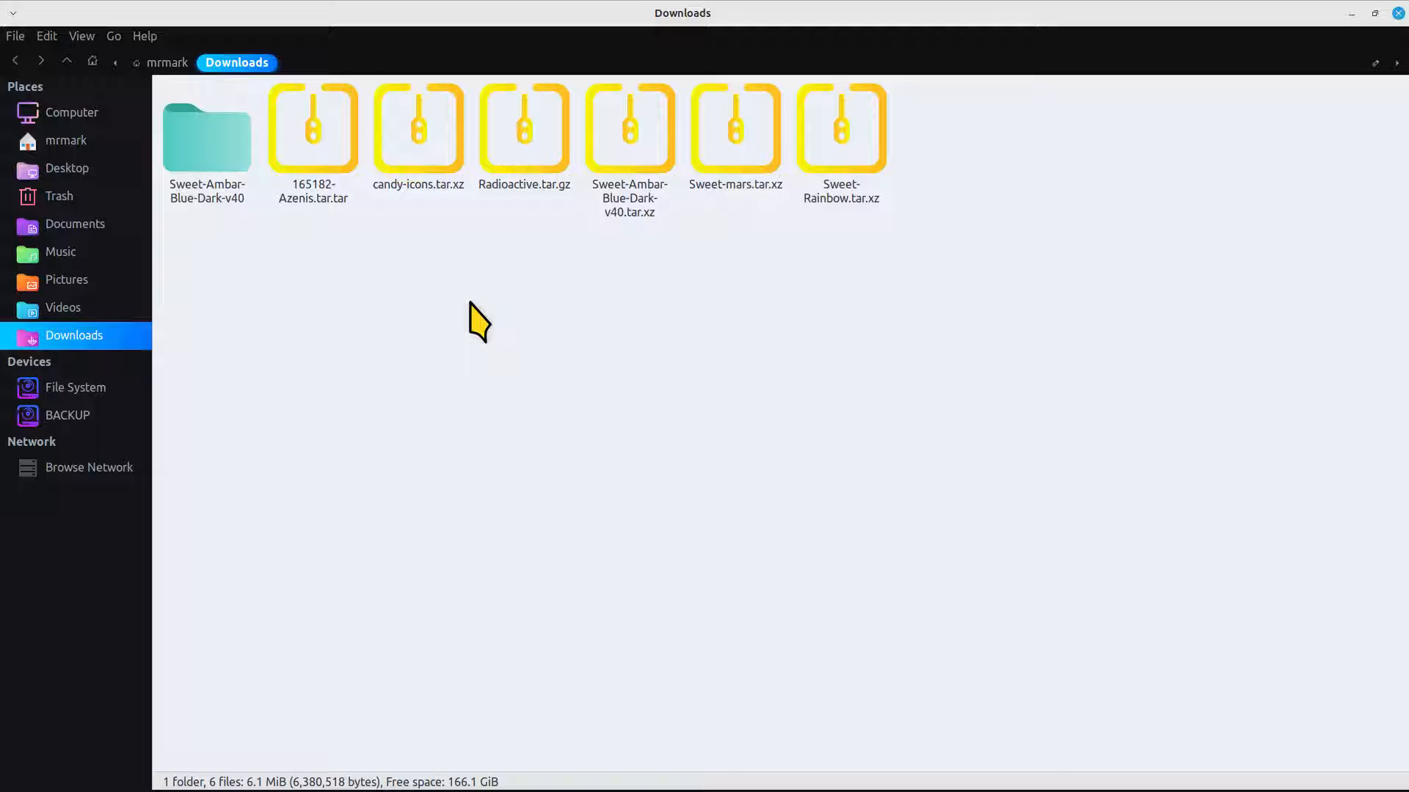
double_click(196, 153)
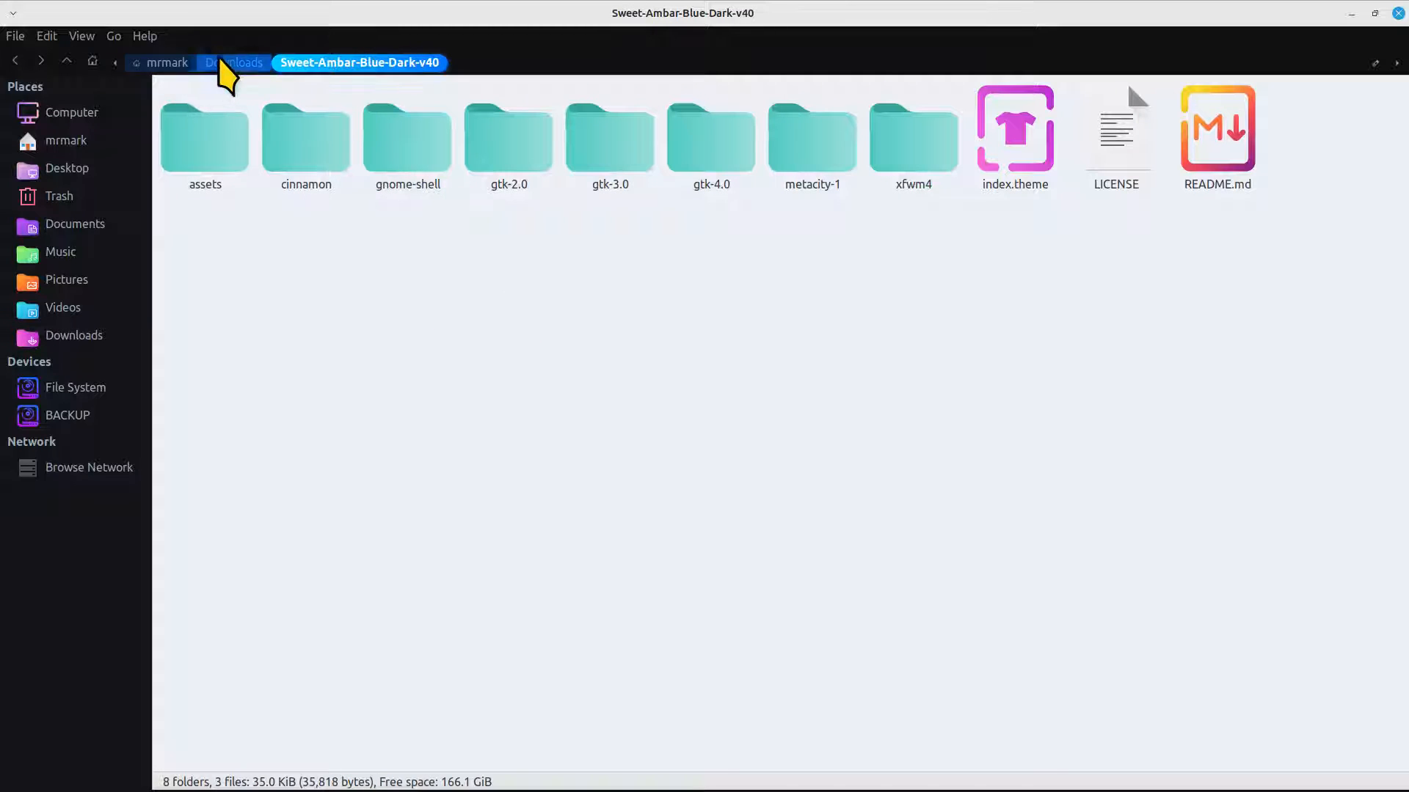
left_click(248, 63)
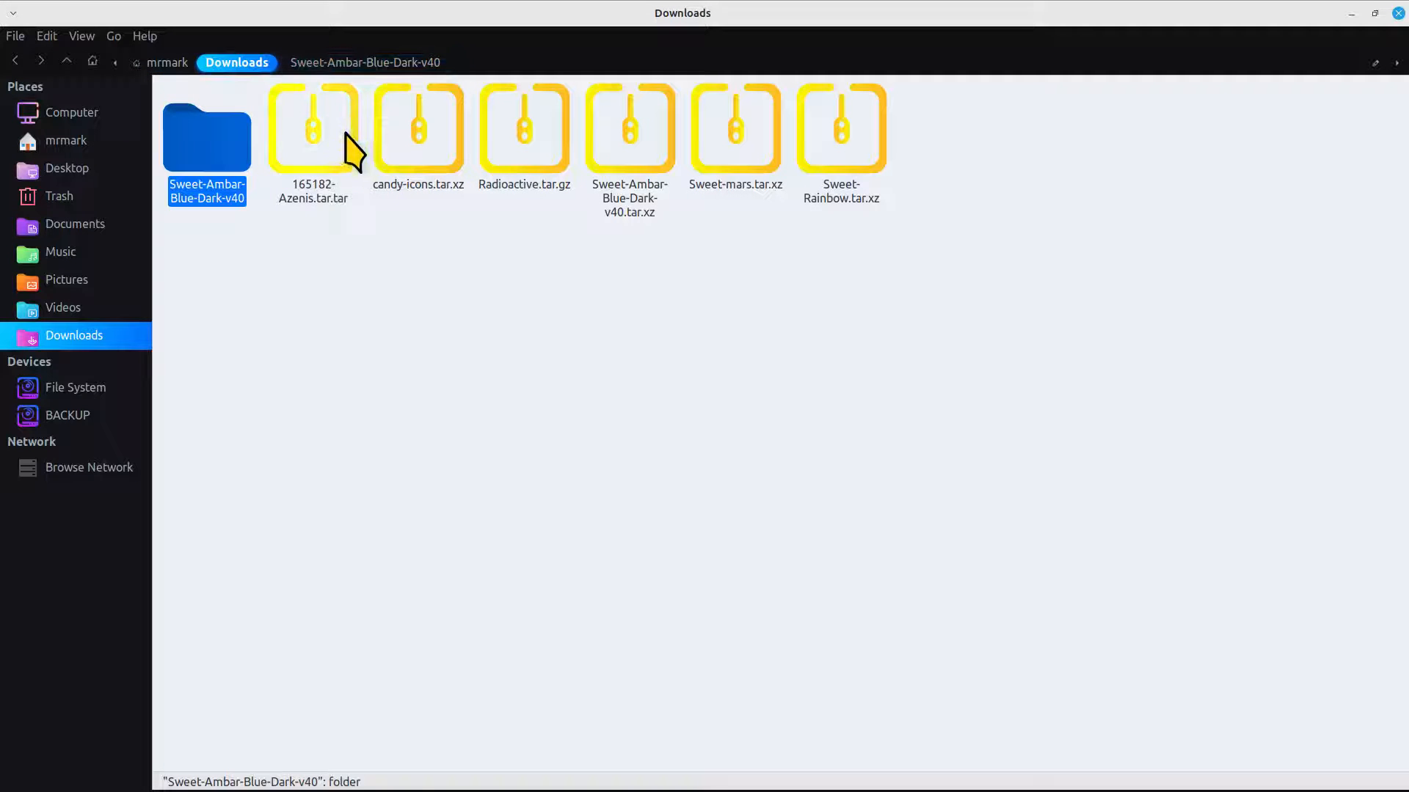
Extract 165182-Azenis.tar.tar in Downloads and check the contents of the extracted Azenis folder
right_click(327, 124)
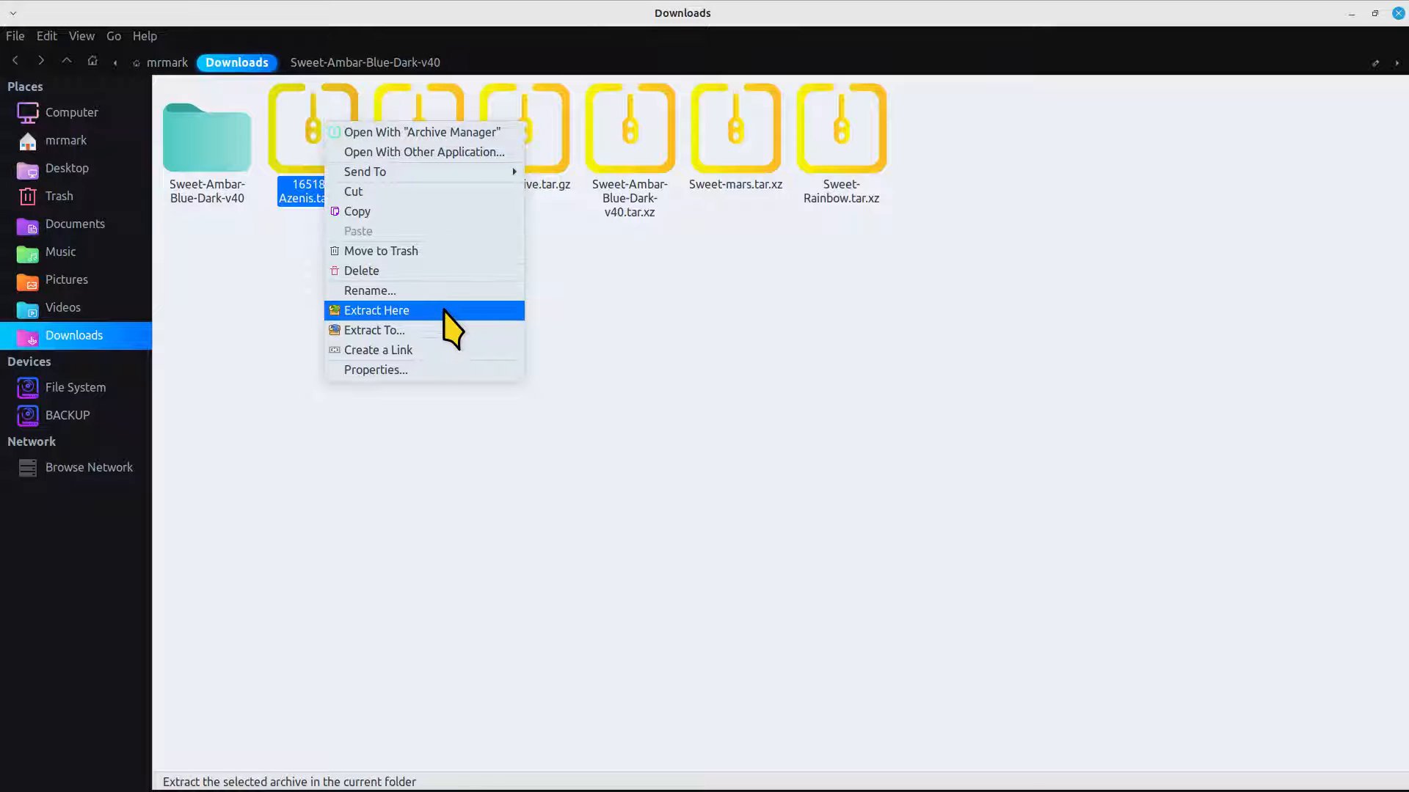
left_click(443, 311)
left_click(197, 163)
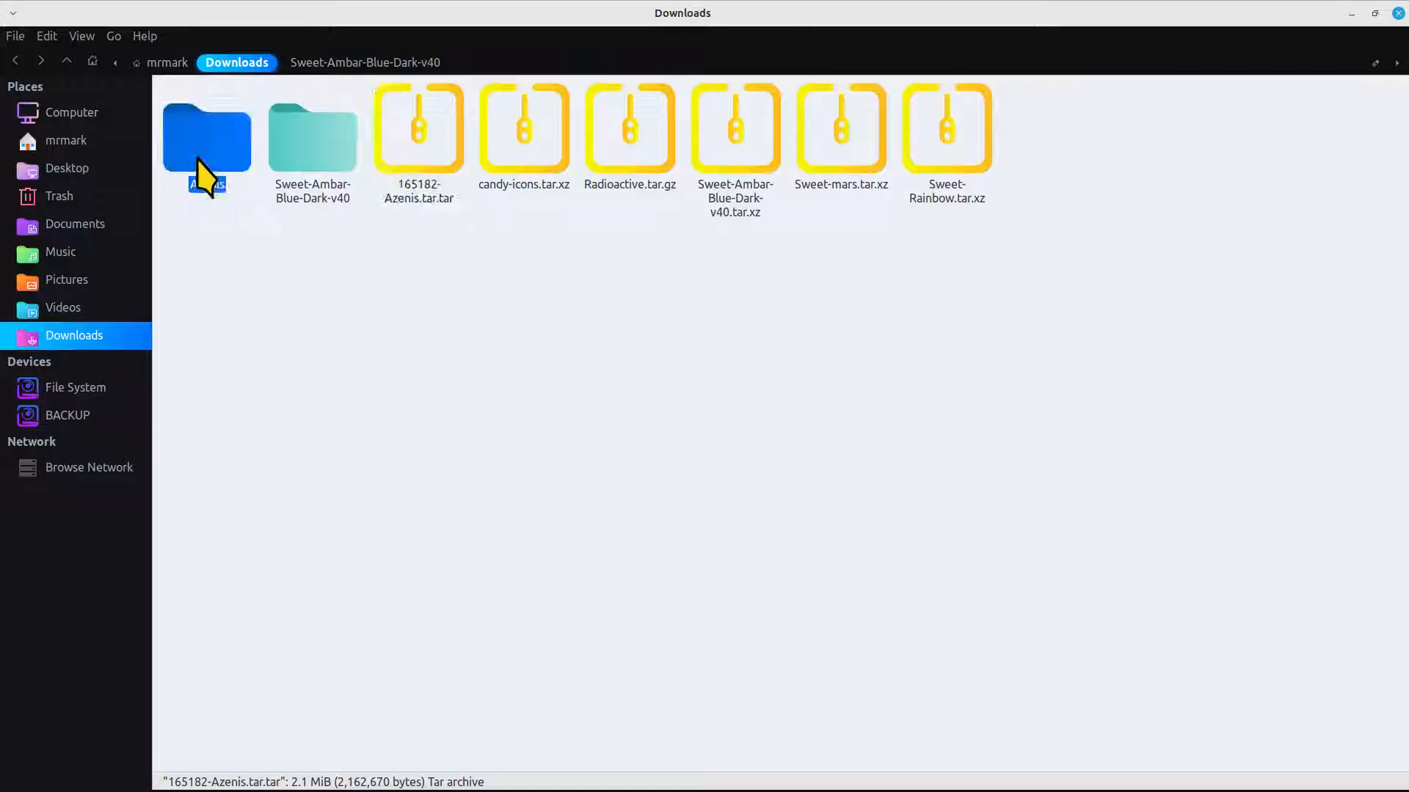
double_click(203, 177)
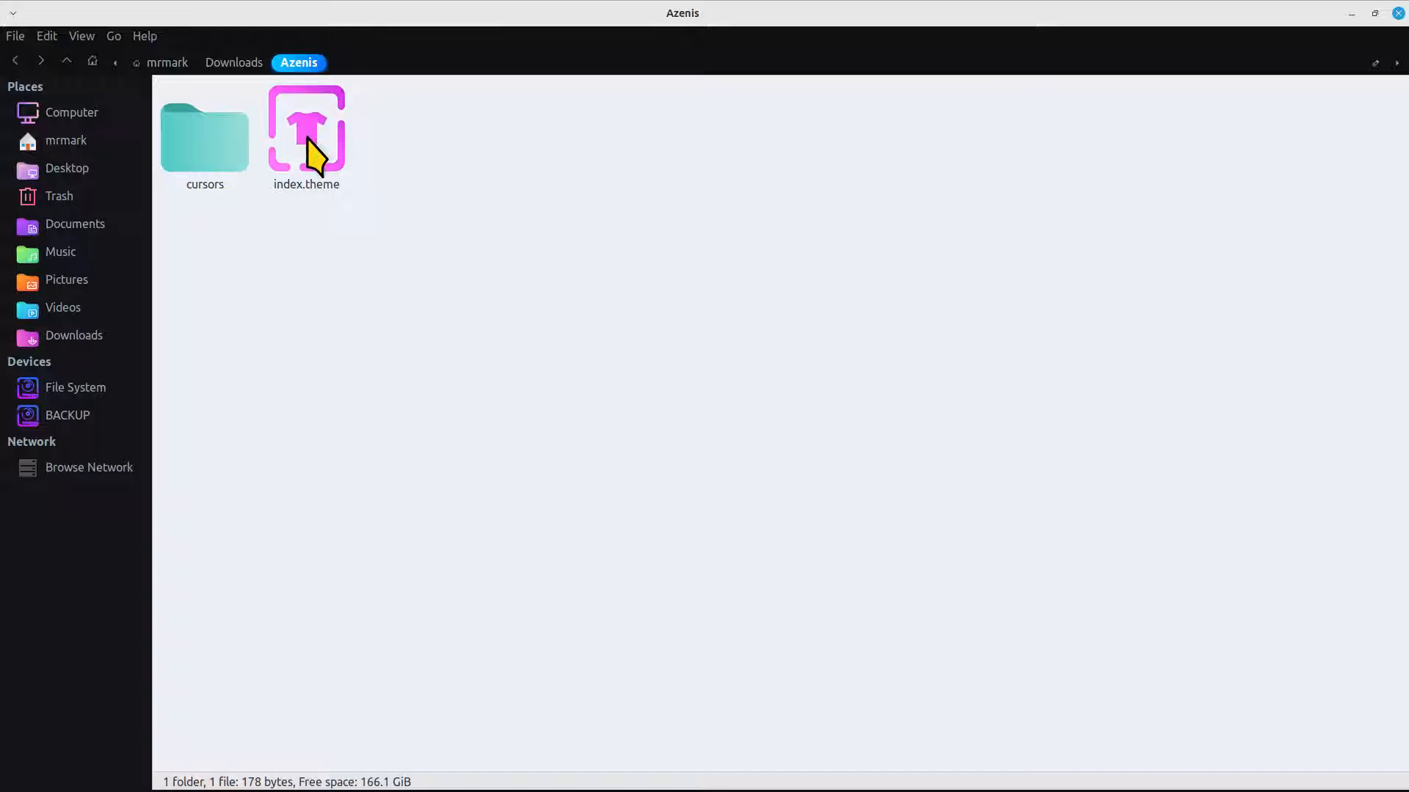
left_click(224, 66)
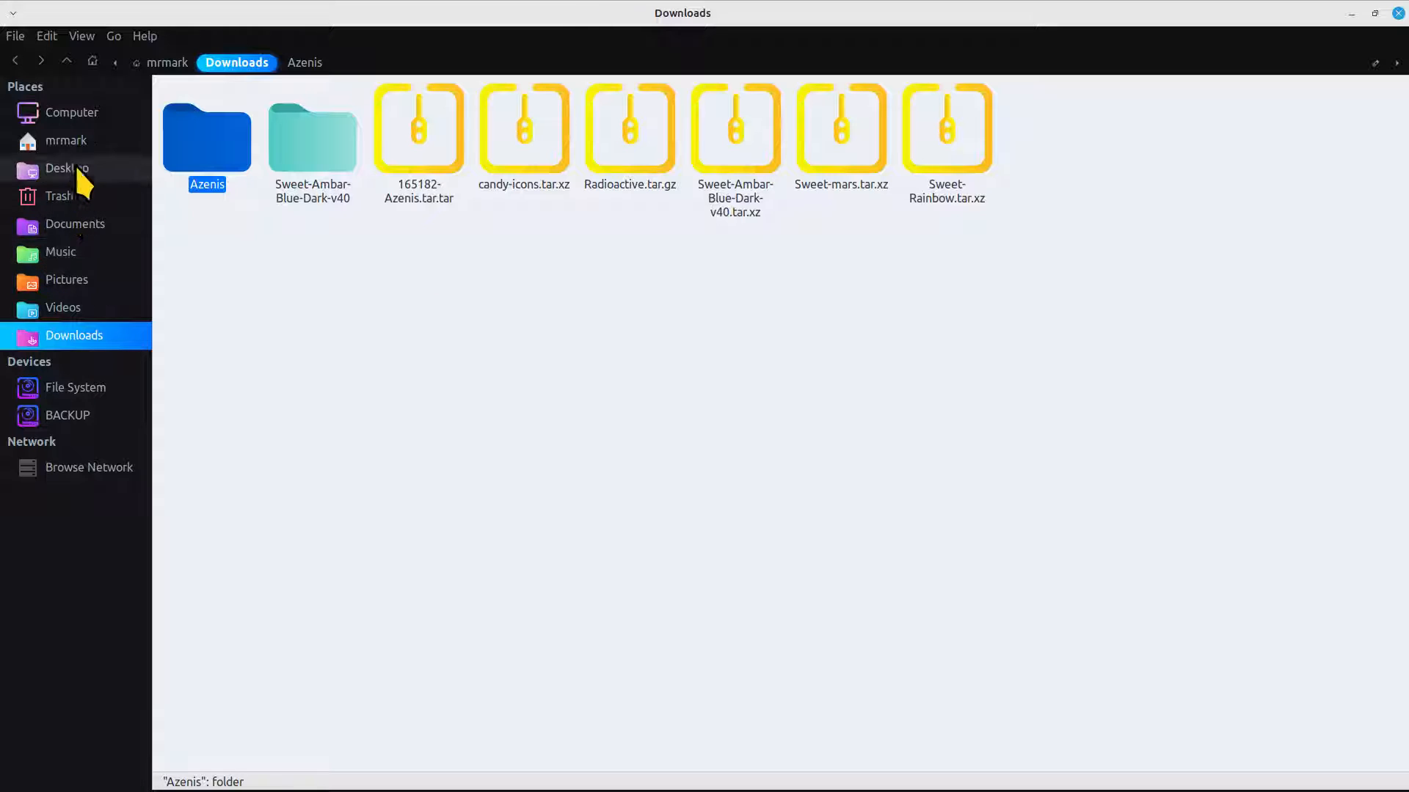
Check the contents of the hidden .icons and .themes folders from the home directory and close the file manager
left_click(79, 141)
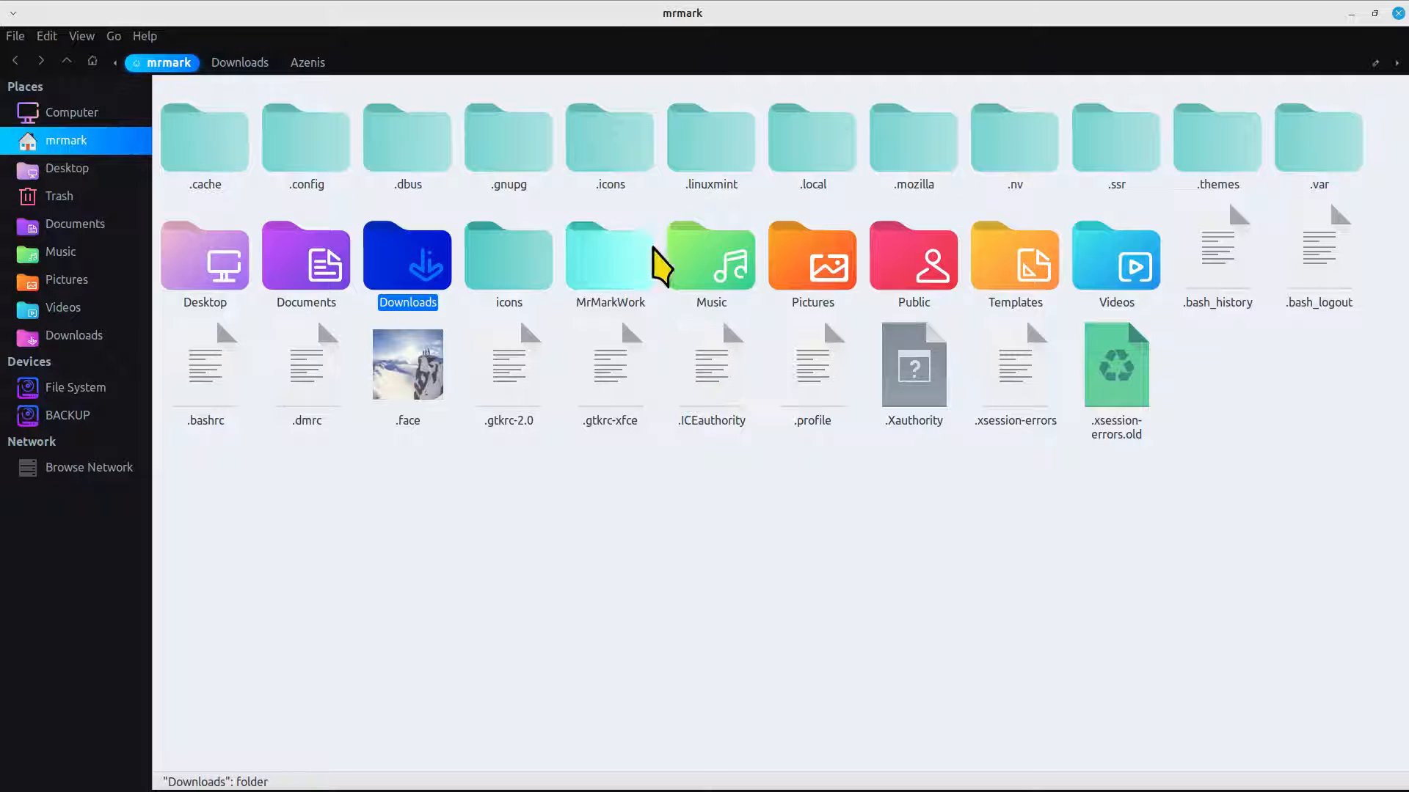
left_click(611, 160)
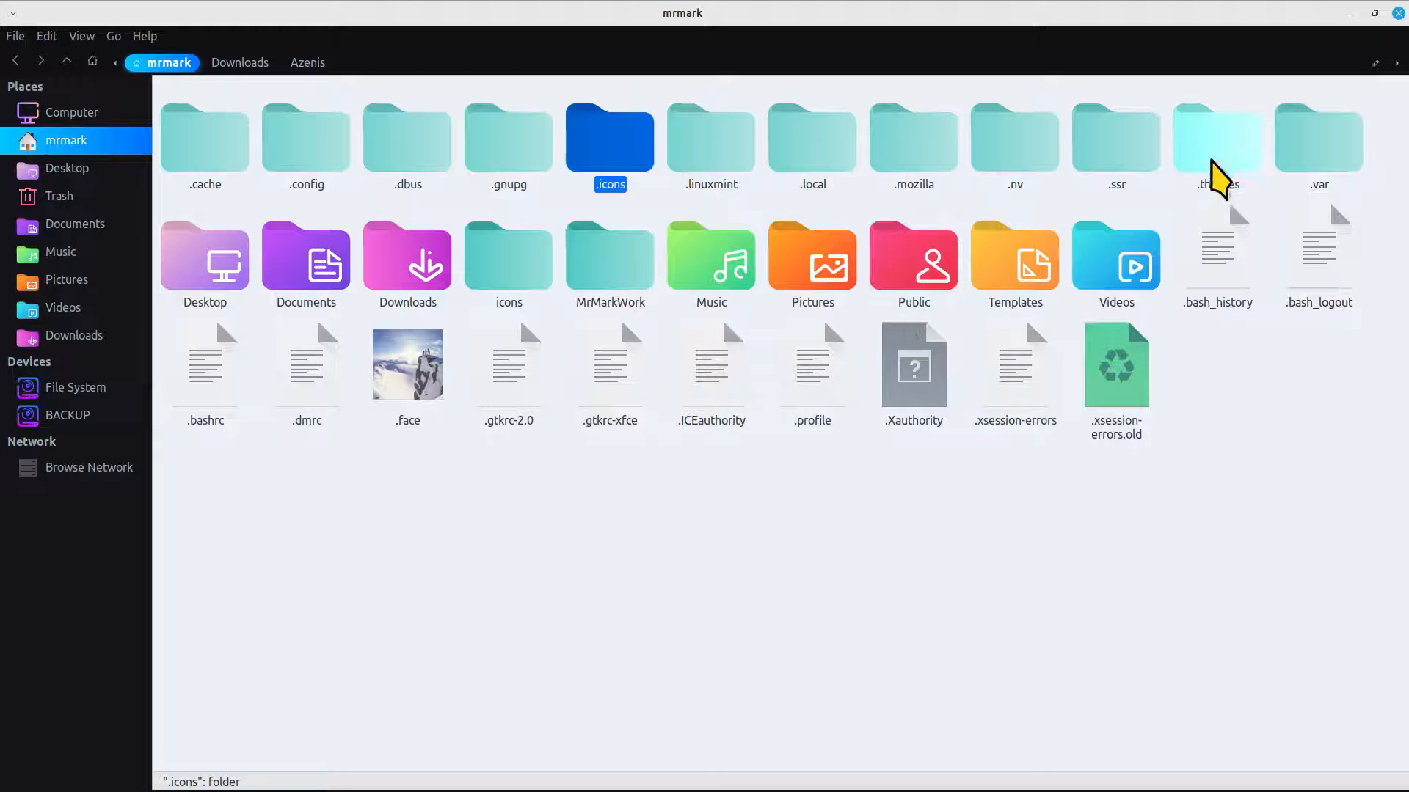
left_click(1212, 155)
double_click(628, 156)
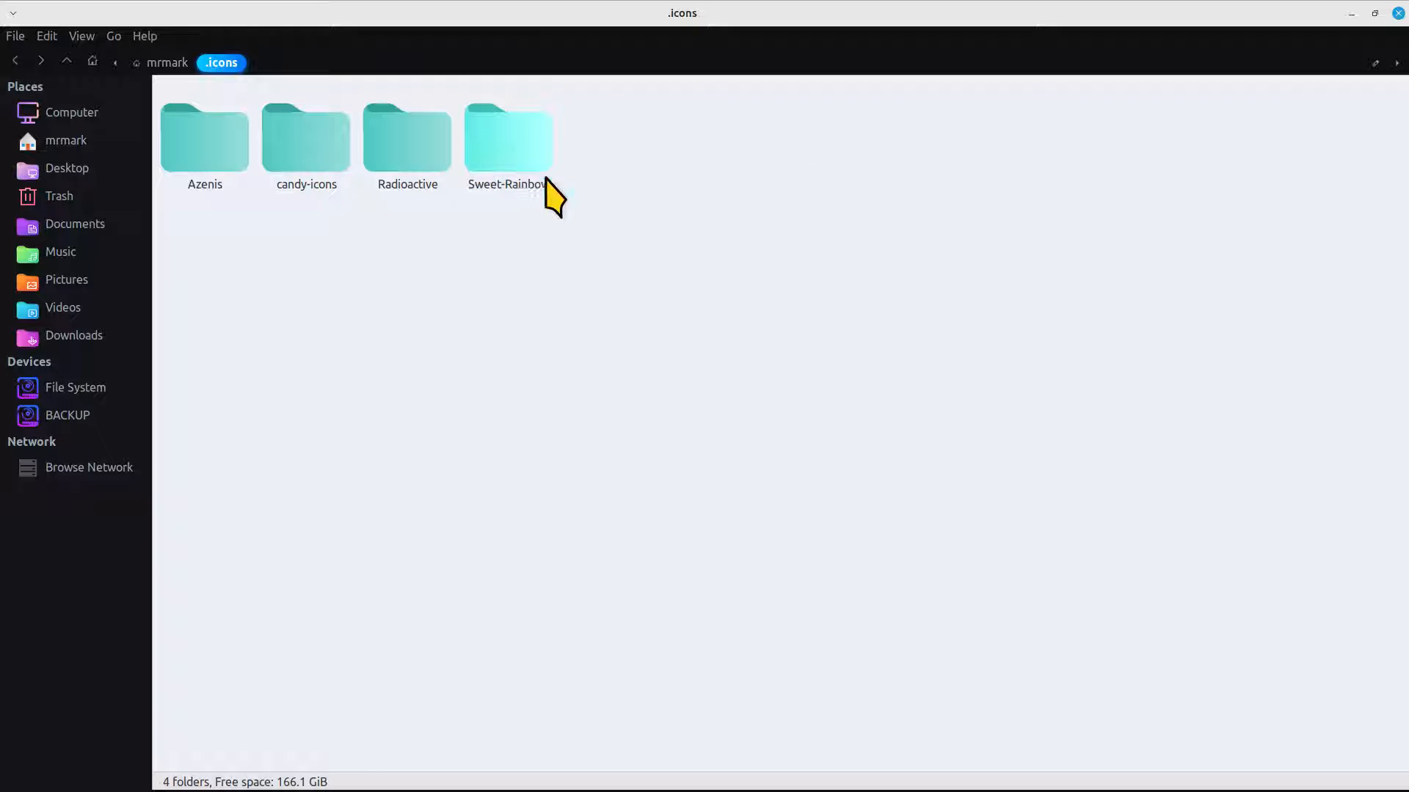
left_click(161, 63)
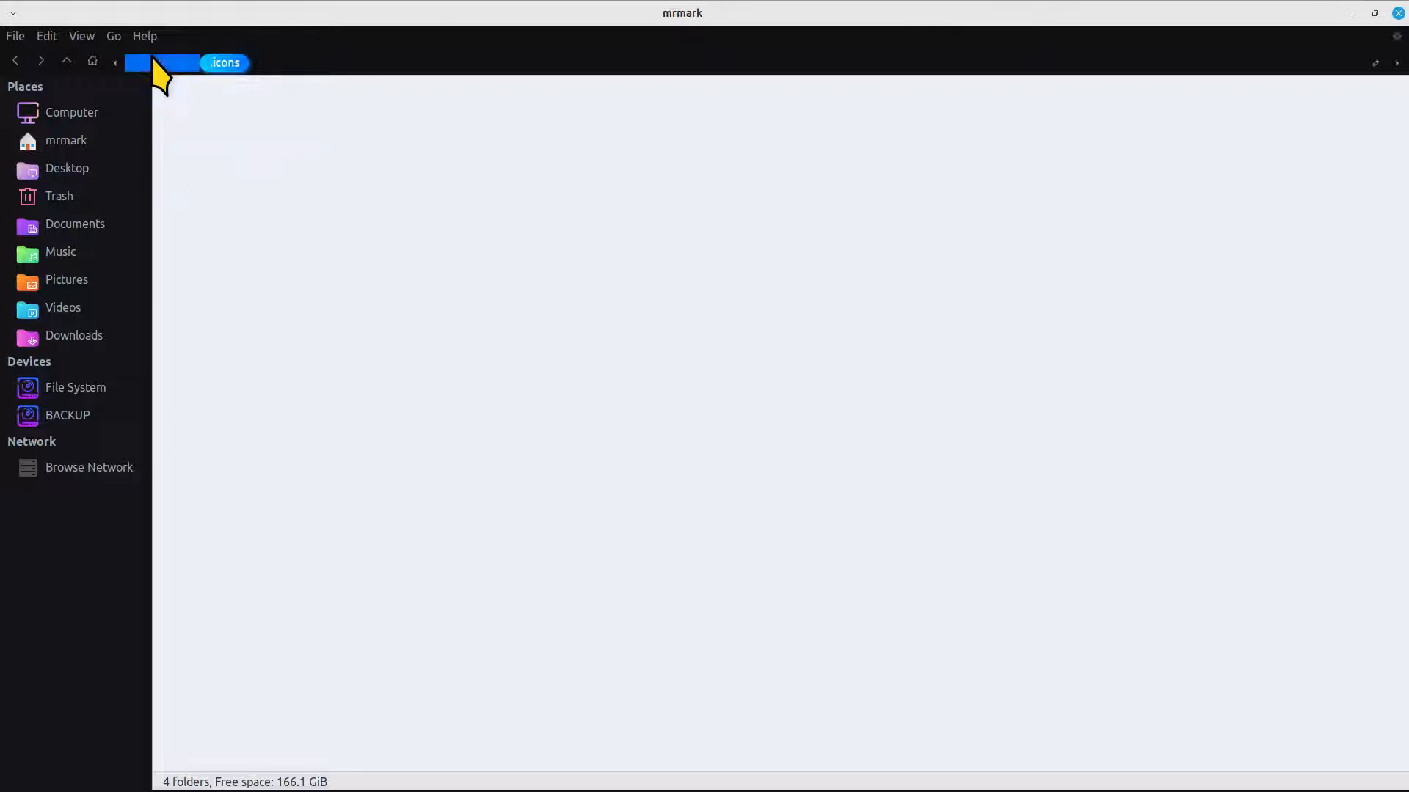
double_click(1214, 146)
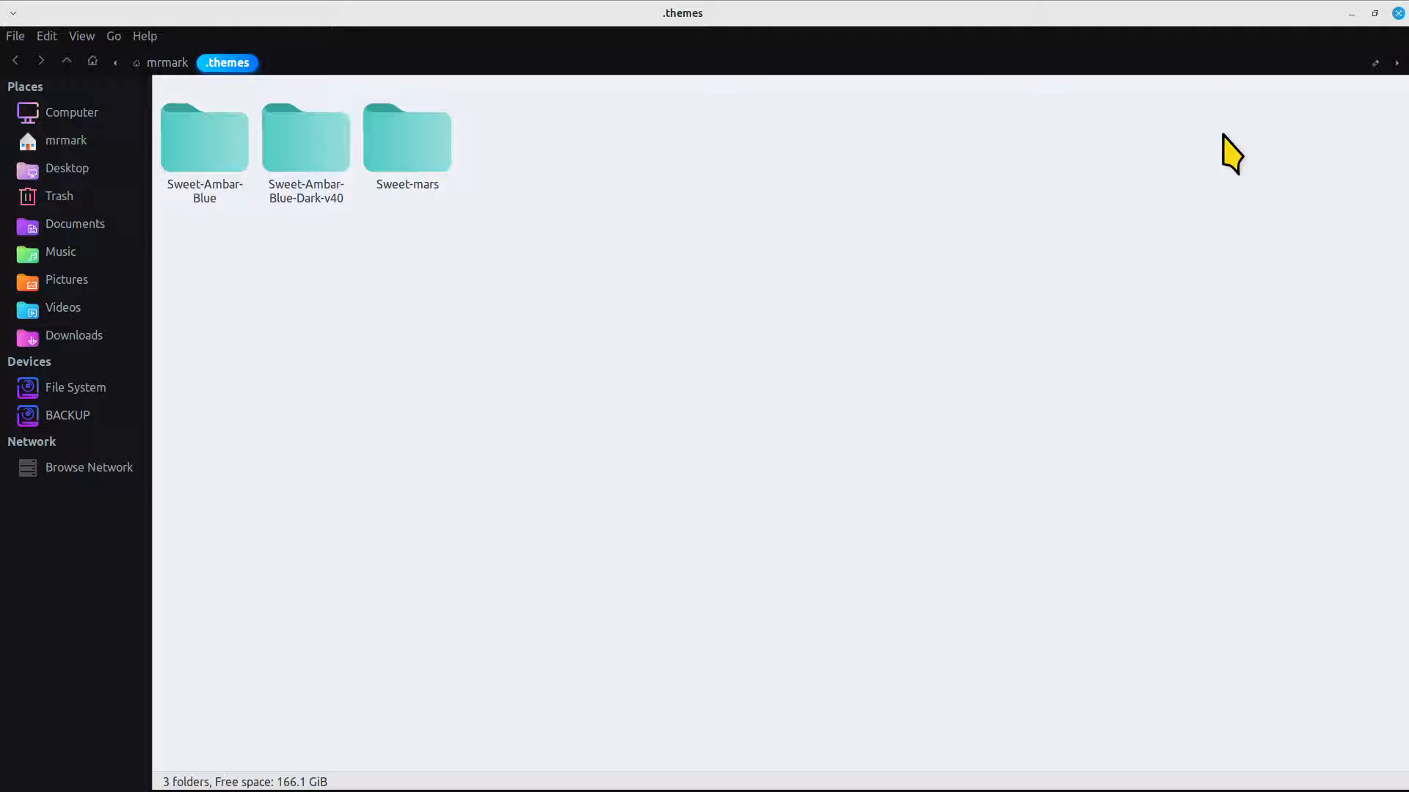
left_click(1397, 13)
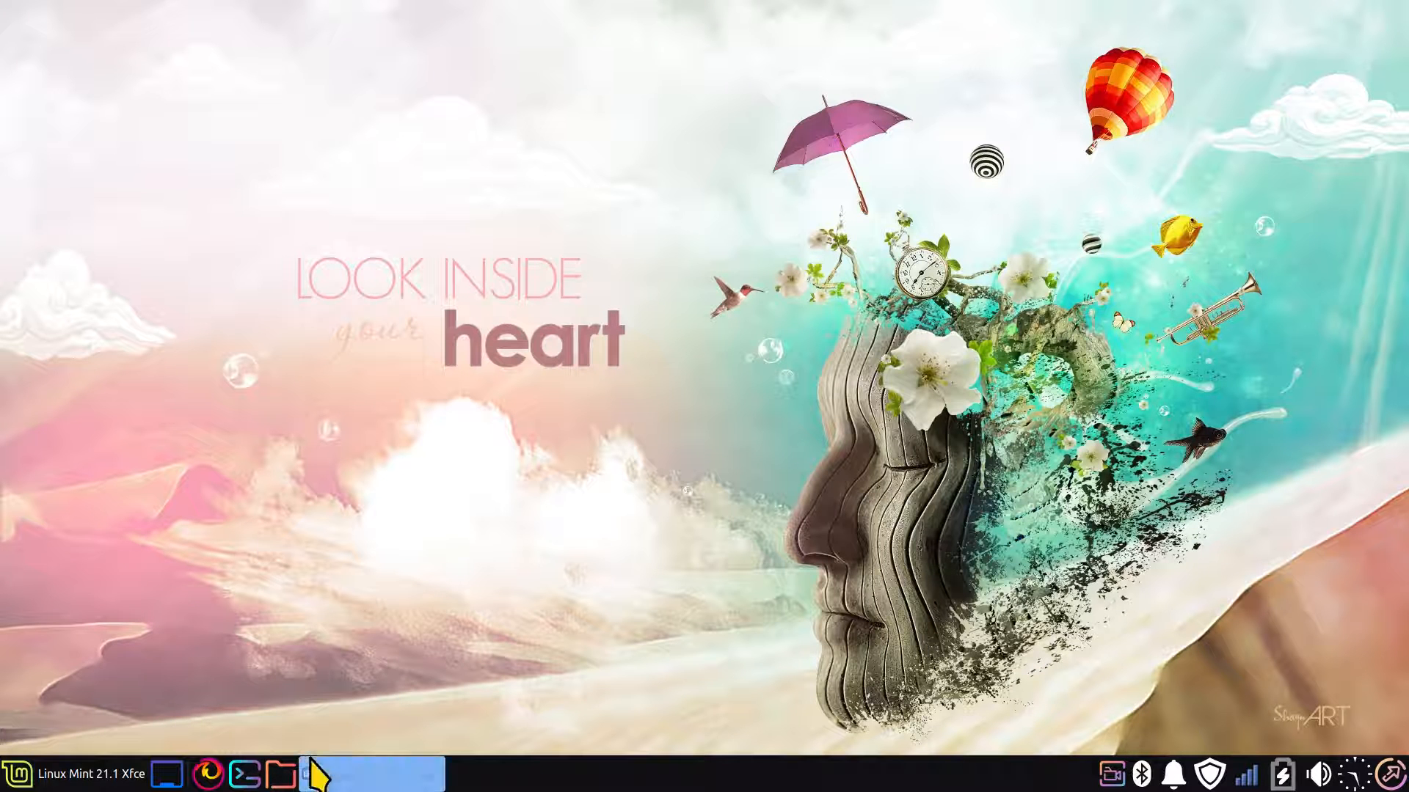
Reopen the home directory with hidden files concealed, in a restored file manager window moved aside on the desktop
left_click(279, 774)
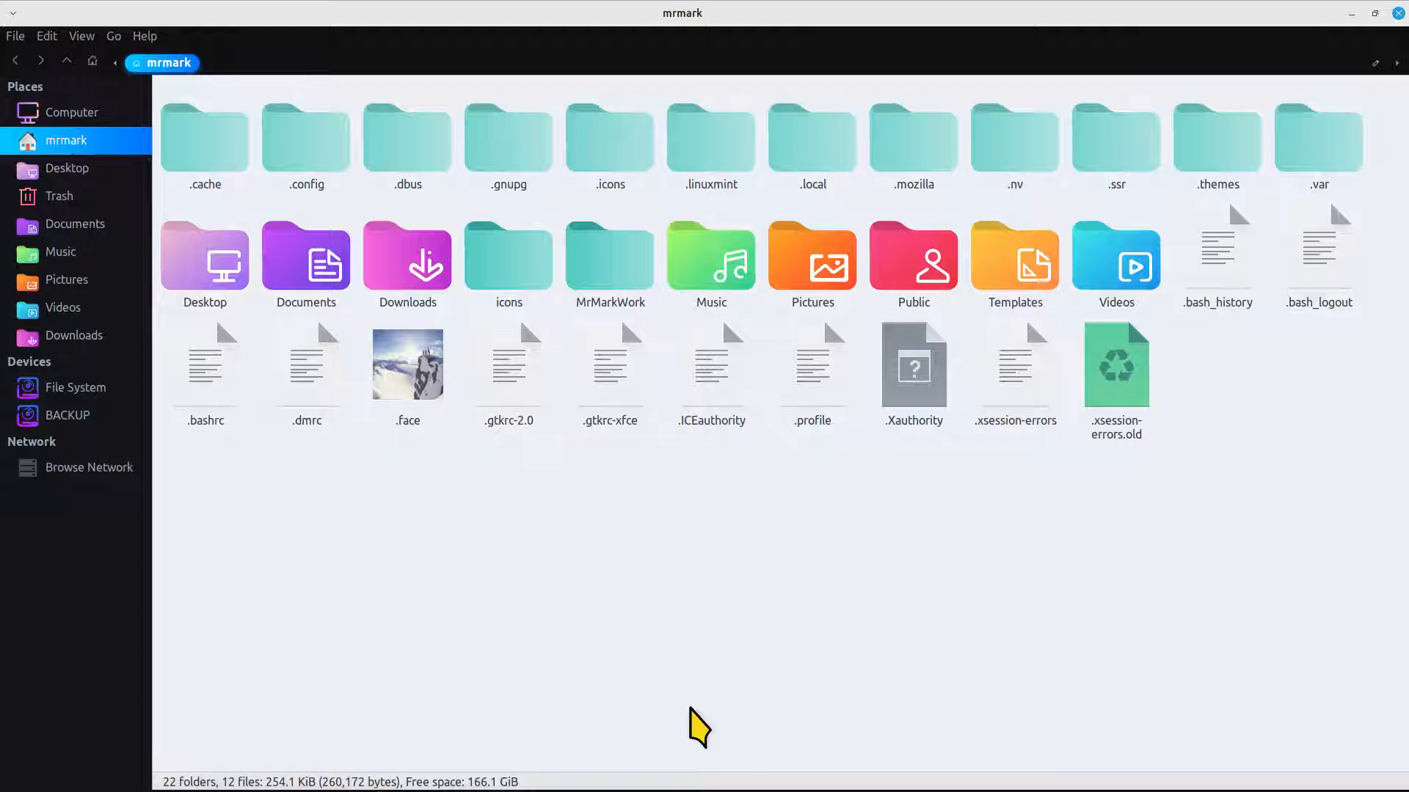
key("ctrl+h")
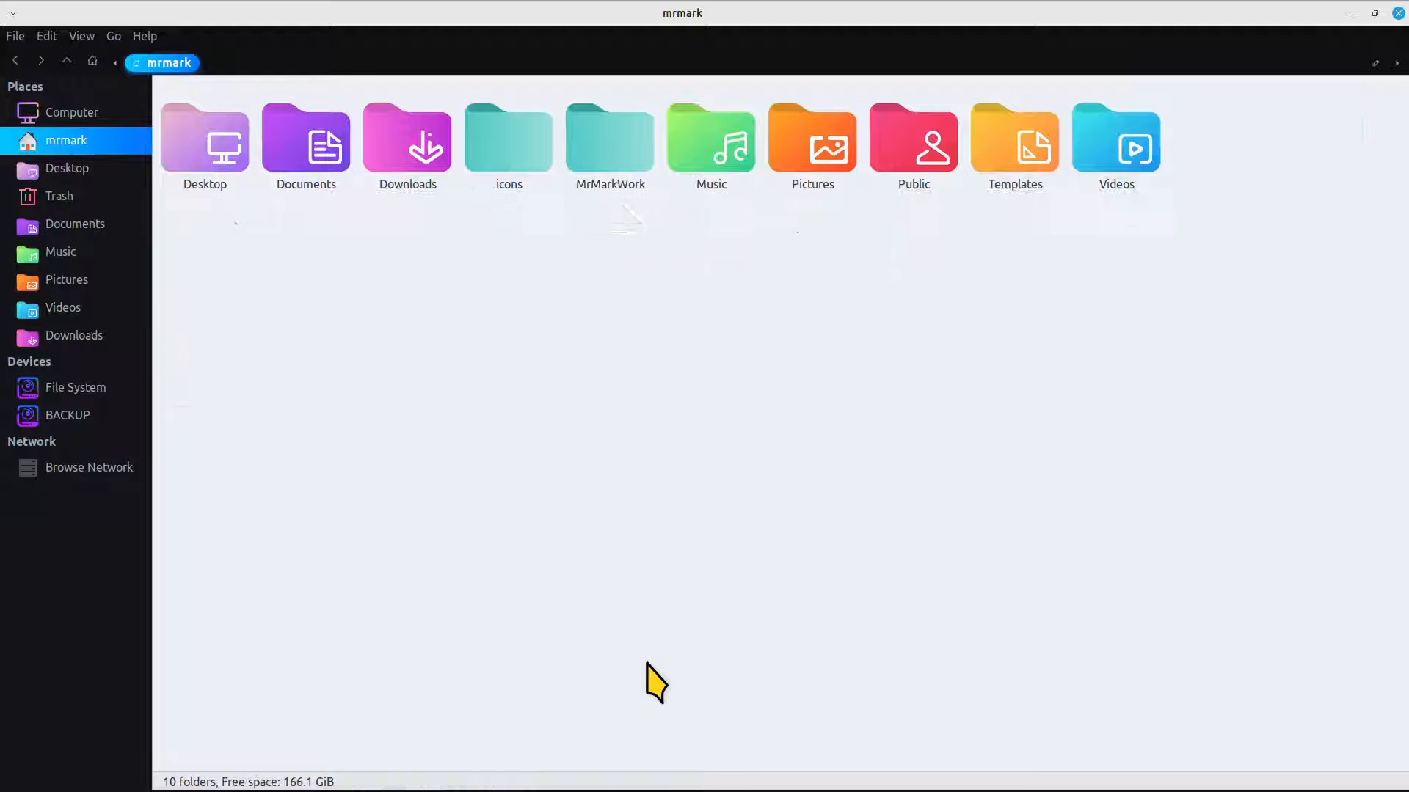
double_click(960, 10)
left_click_drag(609, 28, 1134, 98)
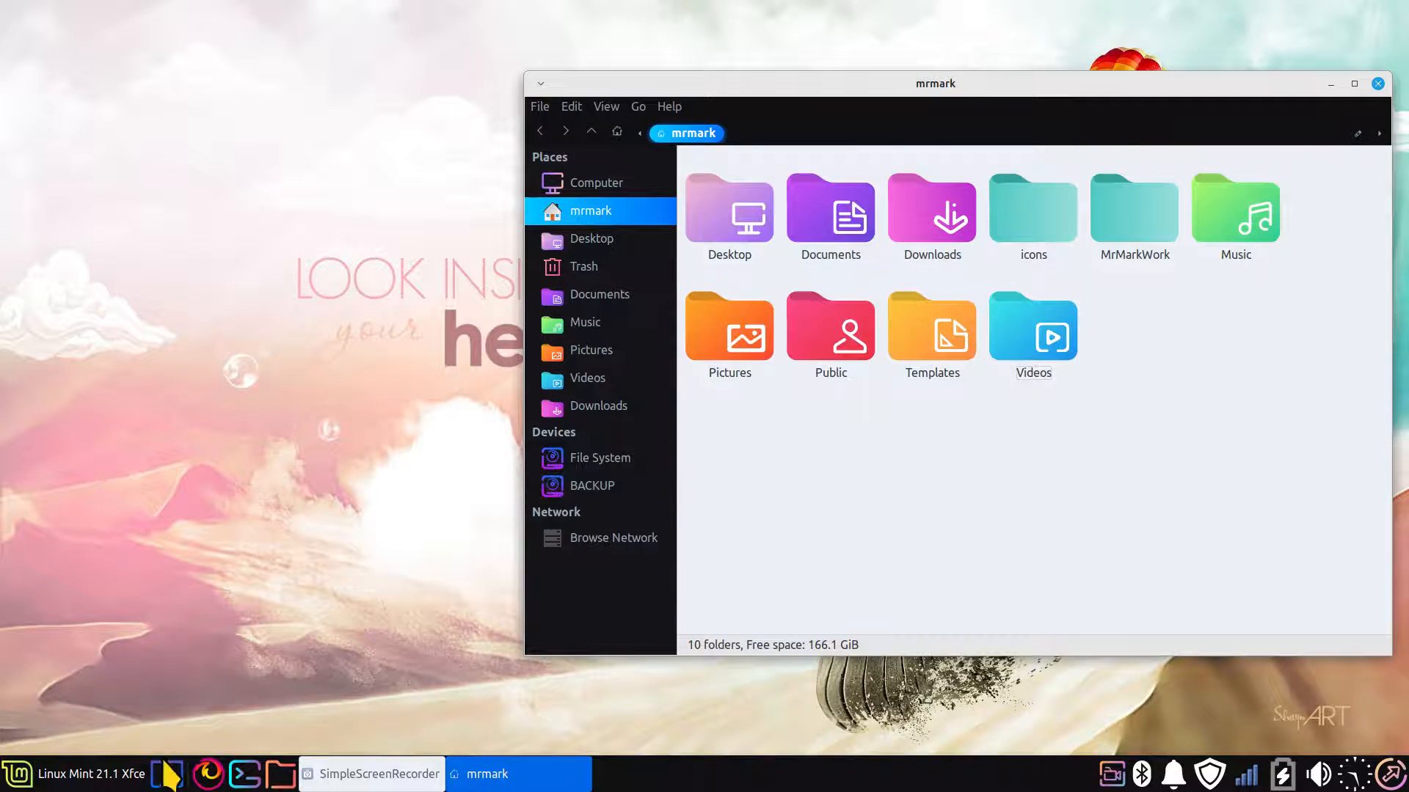
Apply the Sweet-Rainbow icon theme in the desktop's Appearance settings and close the settings window
left_click(29, 772)
left_click(516, 108)
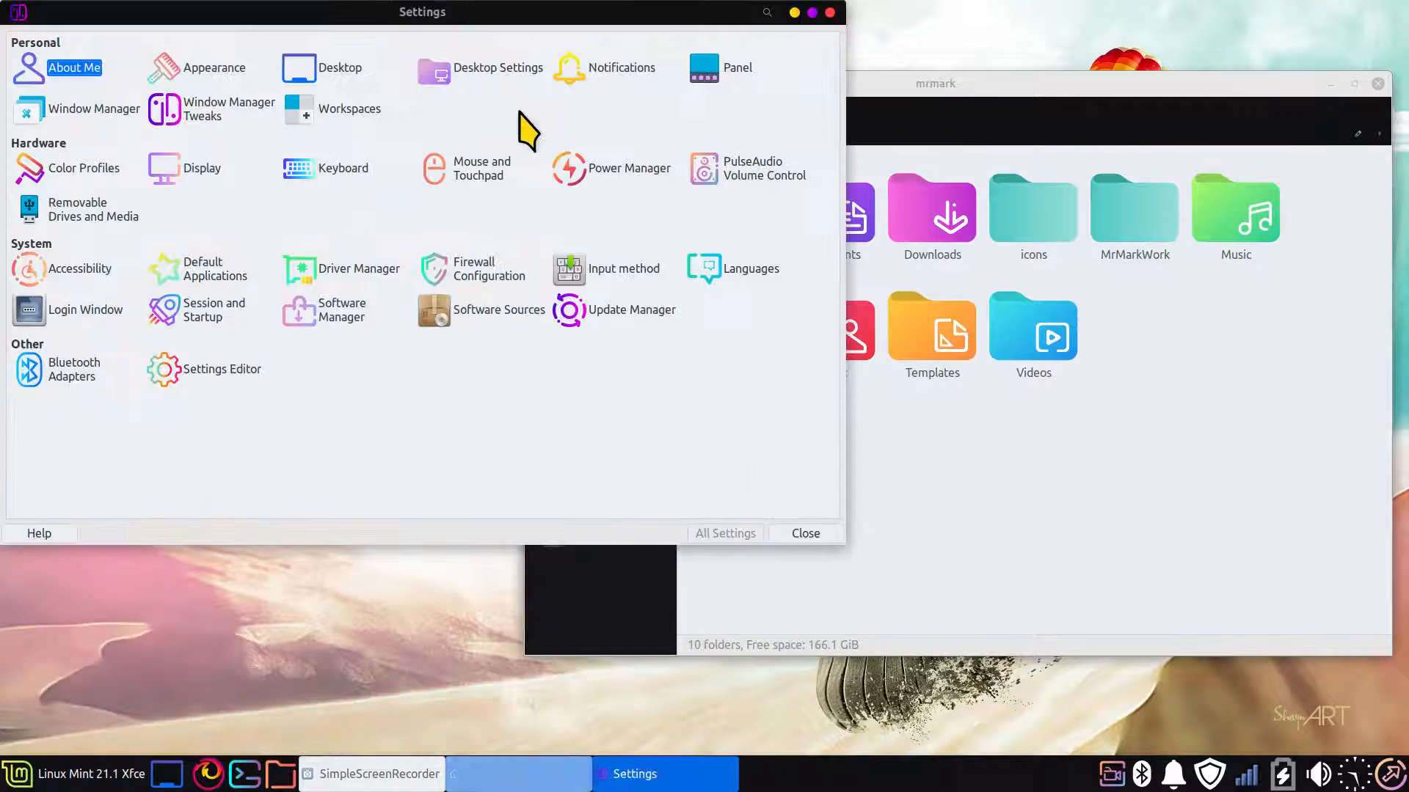
left_click(214, 72)
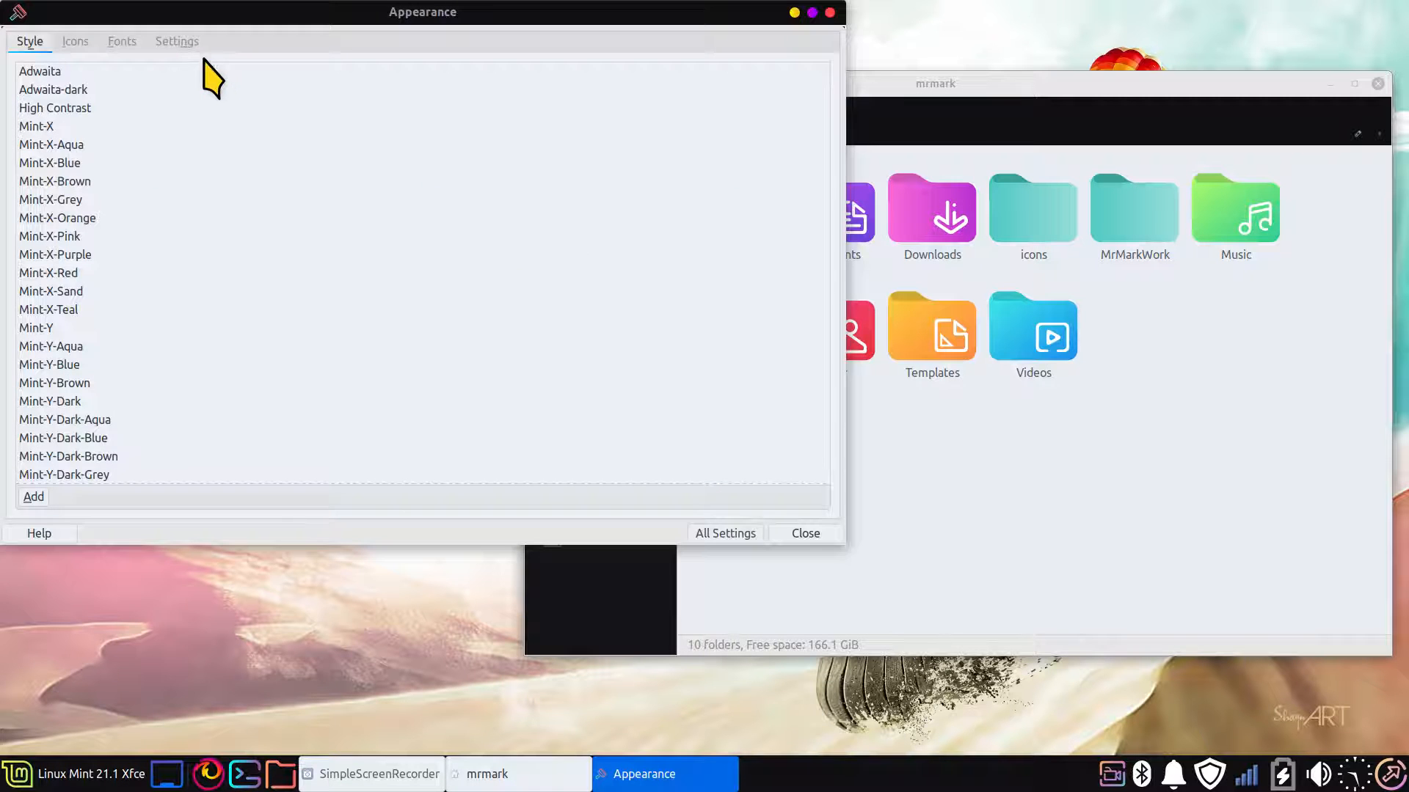
left_click(75, 41)
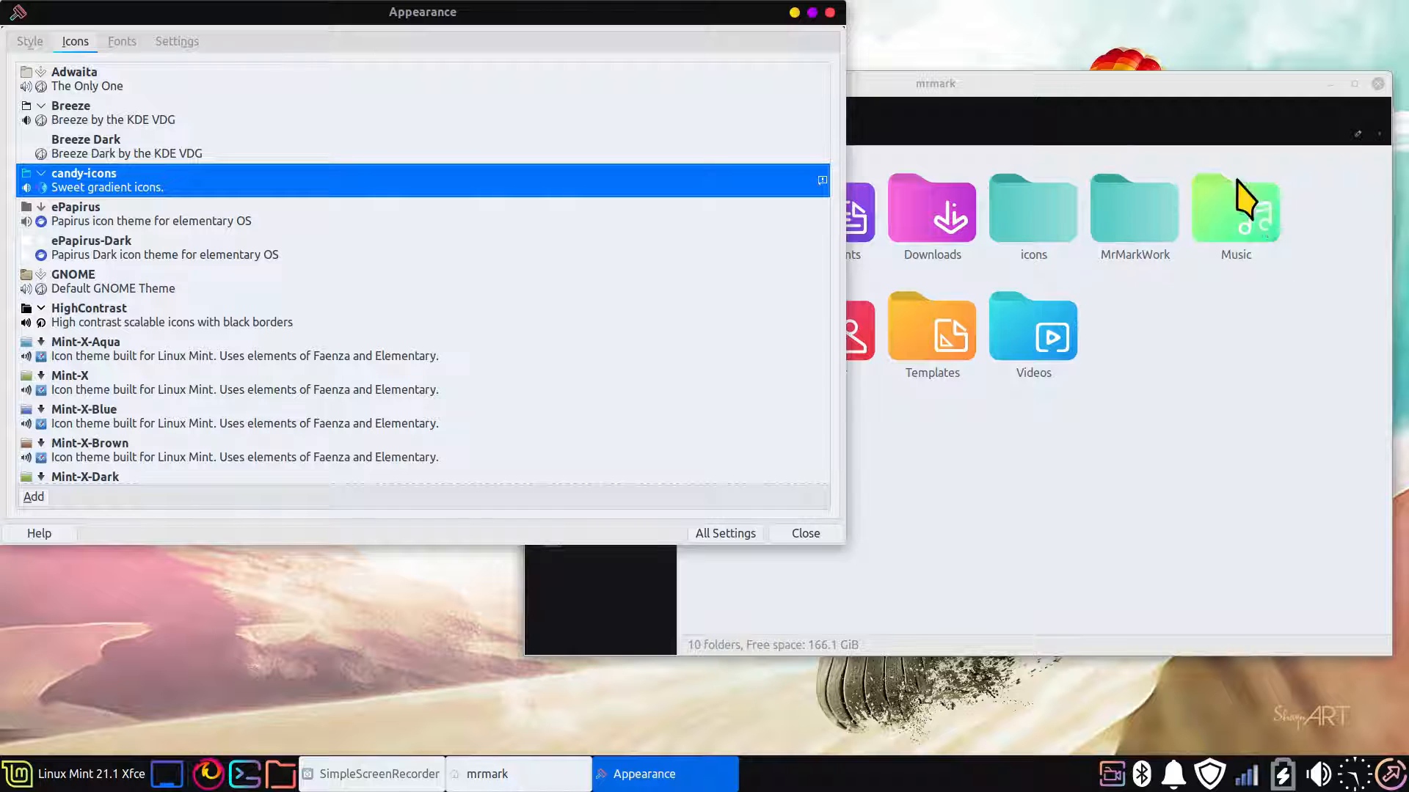
scroll(110, 209, "down", 15)
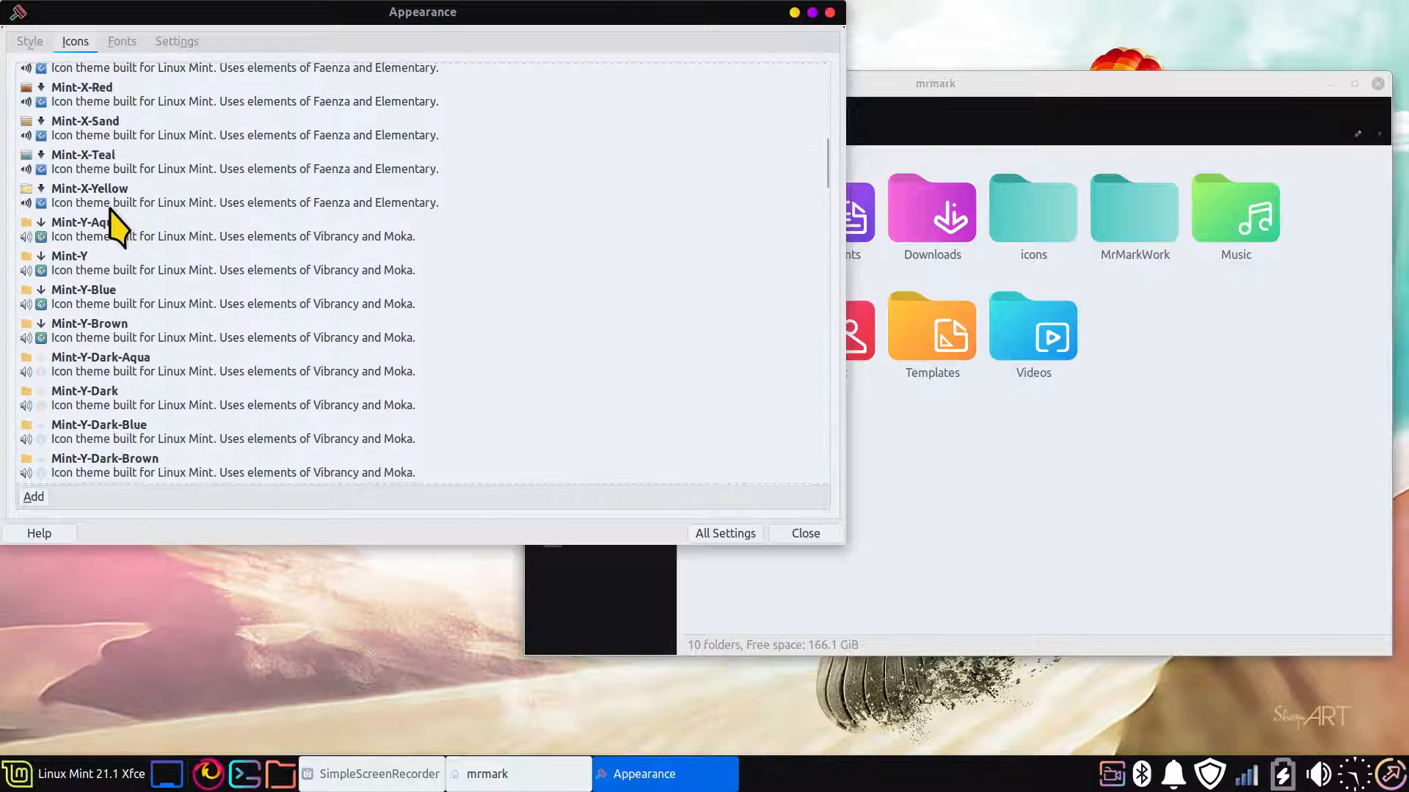
scroll(112, 250, "down", 10)
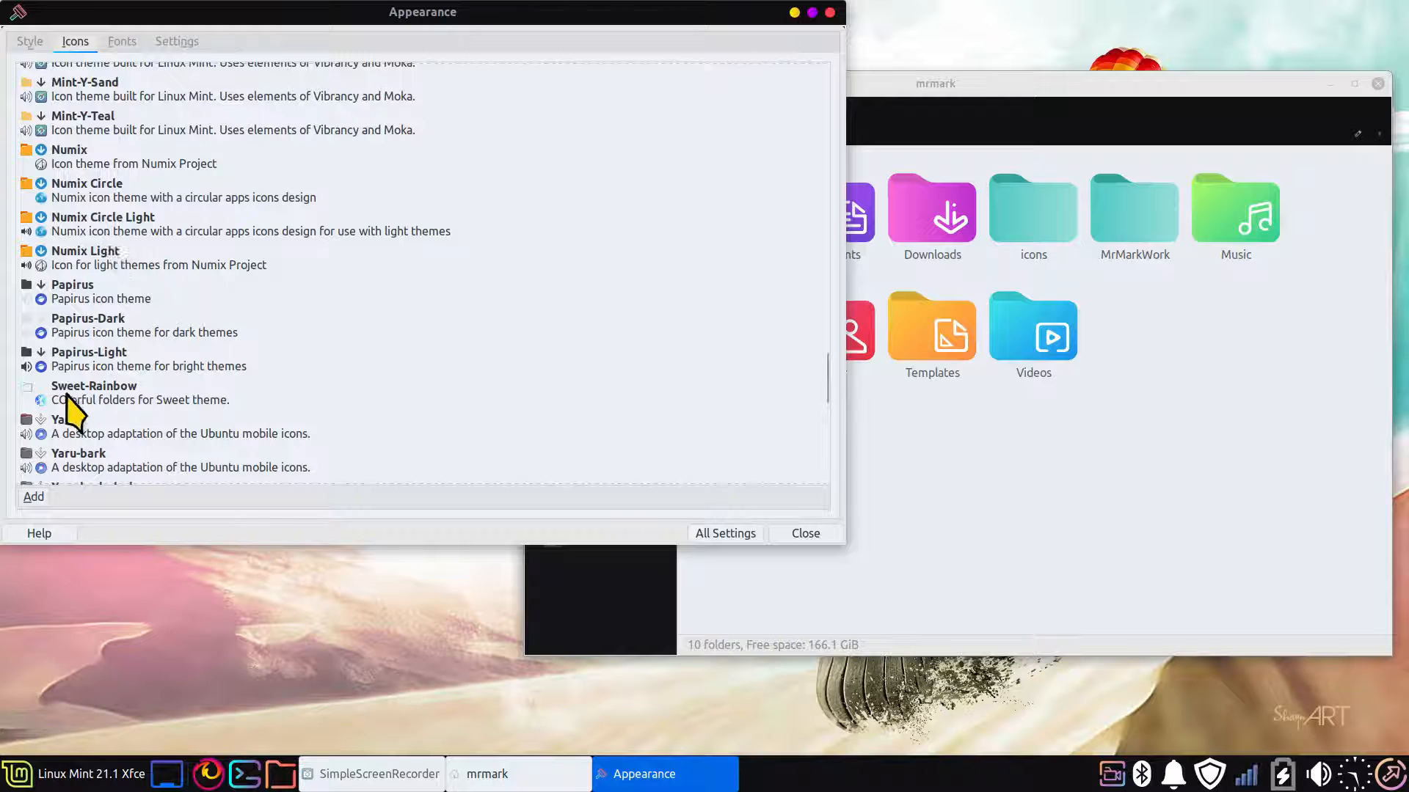
left_click(73, 411)
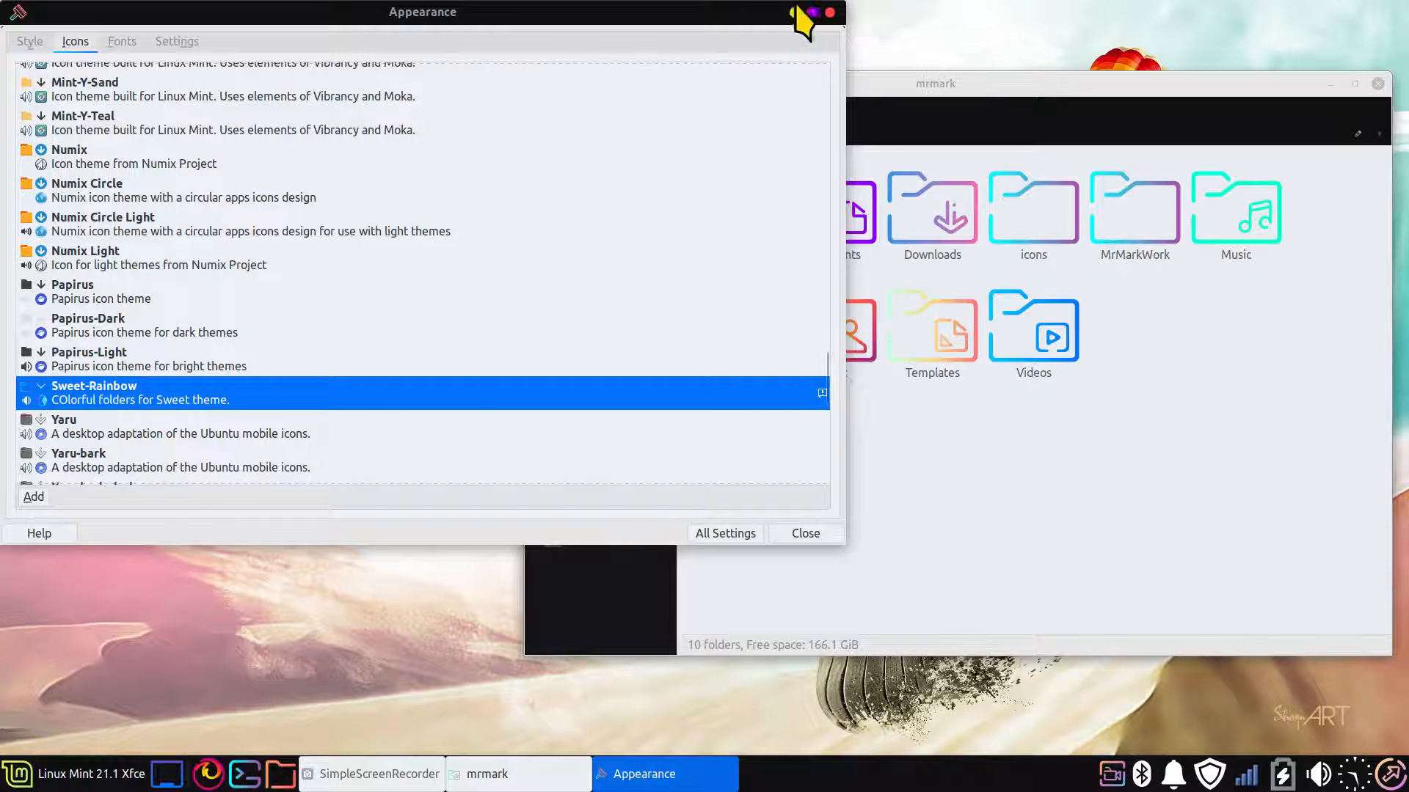
left_click(829, 13)
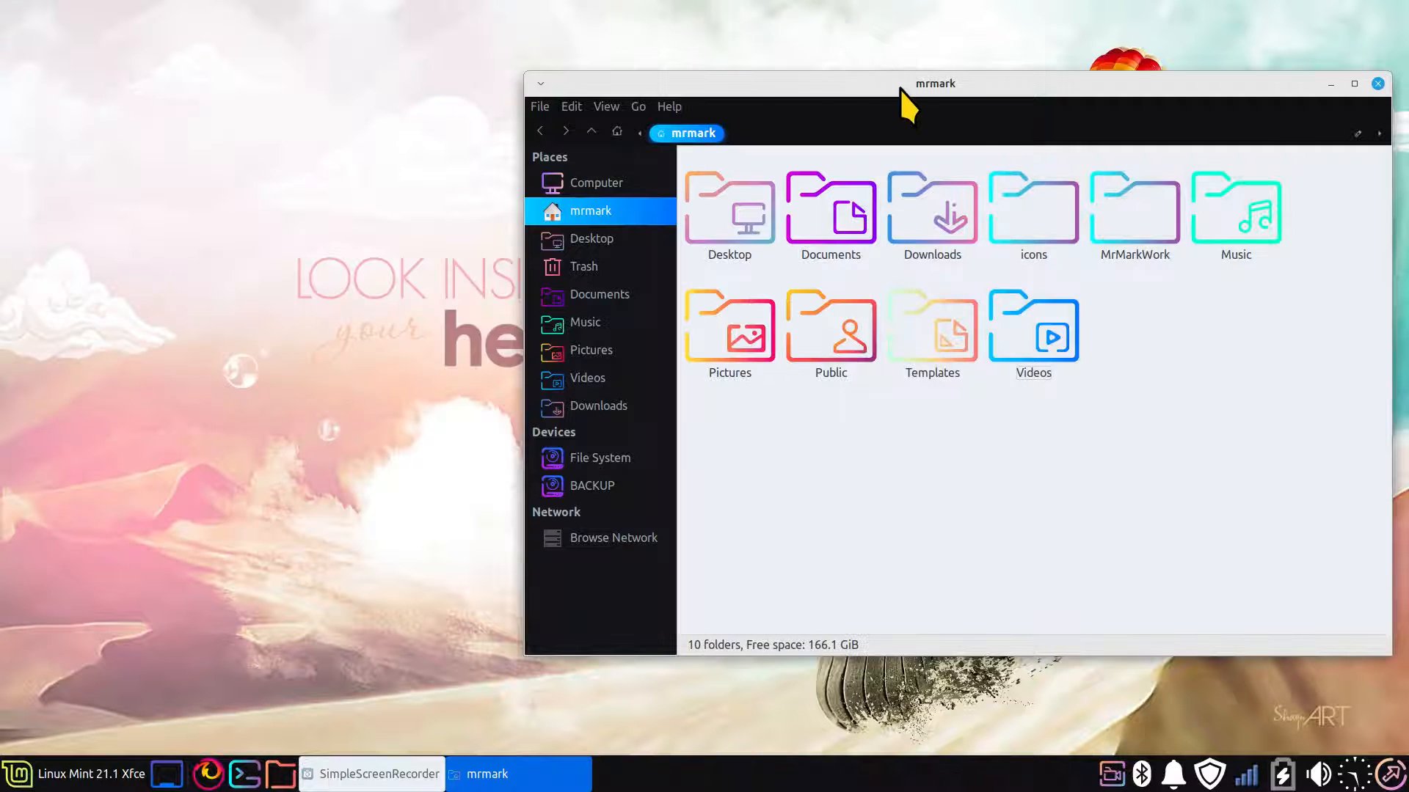
Maximise the home folder window and enlarge, then reduce, the folder icons to examine the applied icon theme
left_click_drag(900, 88, 531, 44)
double_click(645, 40)
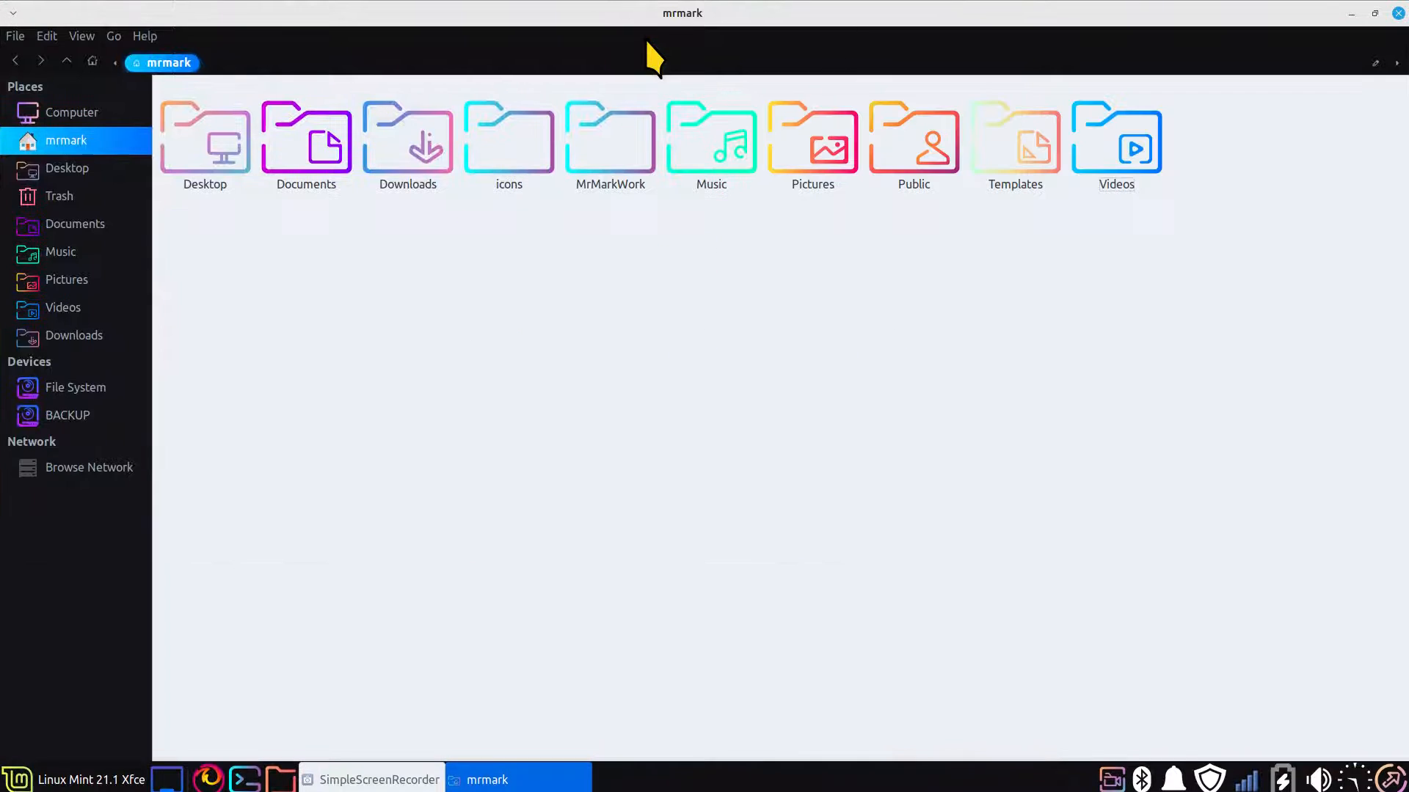
scroll(718, 344, "up", 2)
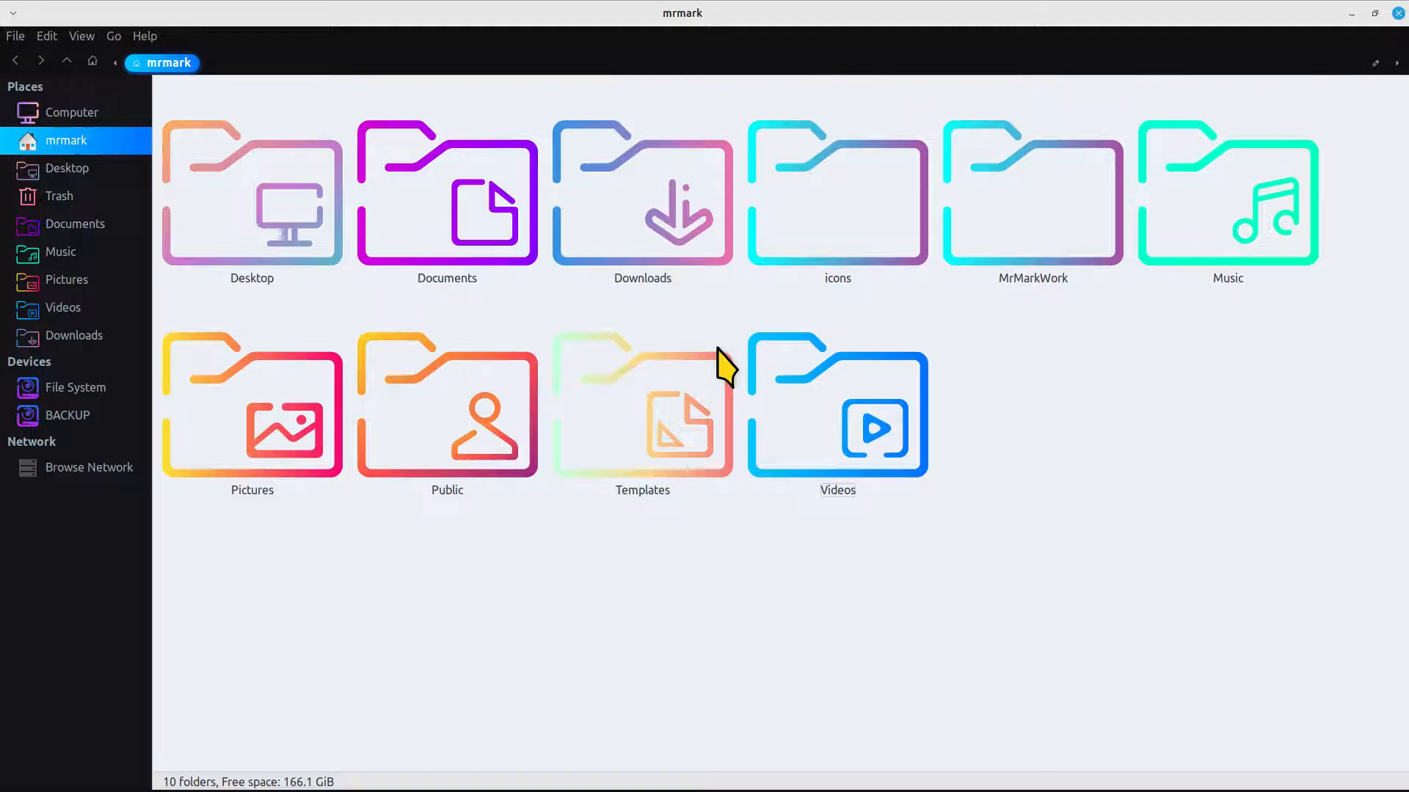
scroll(718, 348, "down", 3)
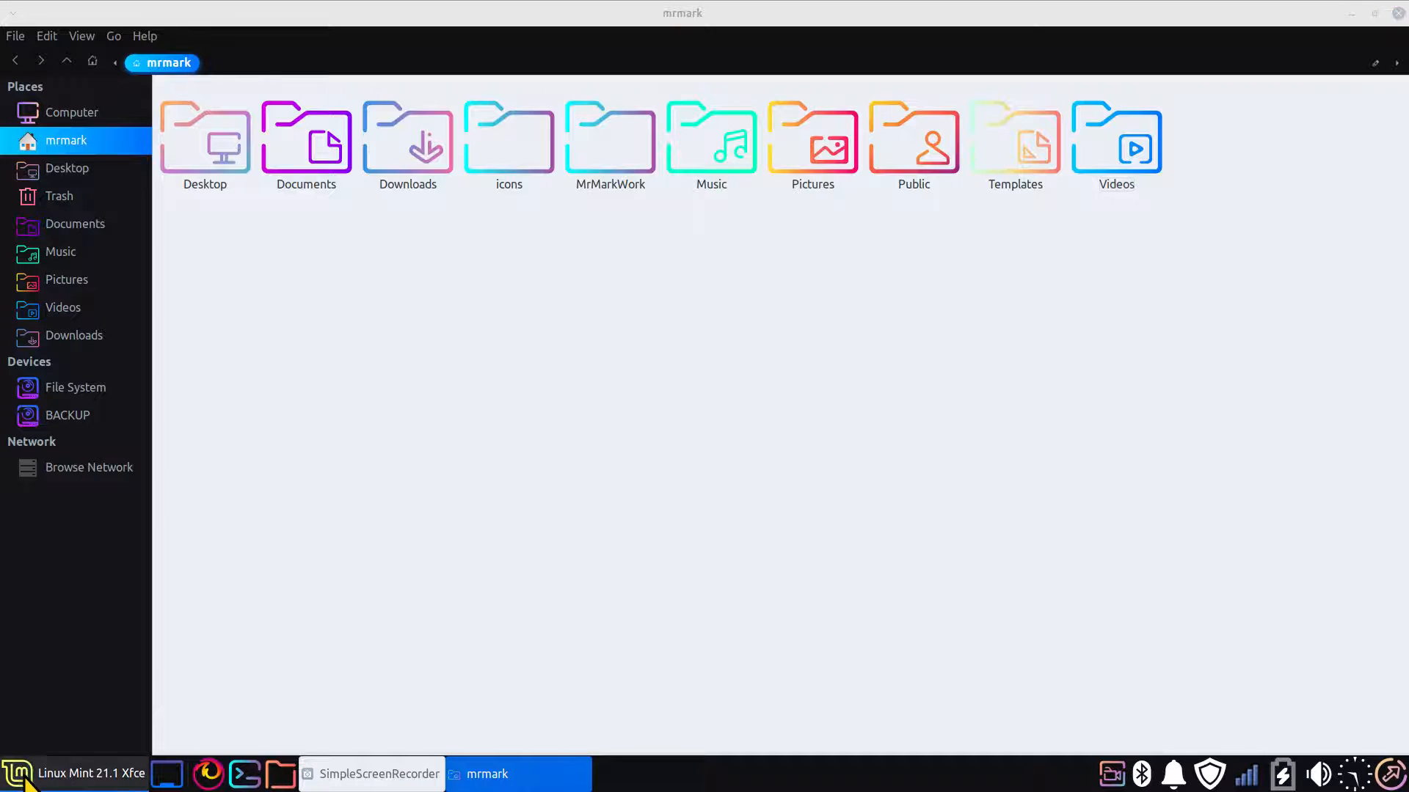
Apply the Sweet-Ambar-Blue-Dark-v40 style in the desktop's Appearance settings and close the settings window
left_click(44, 779)
left_click(513, 105)
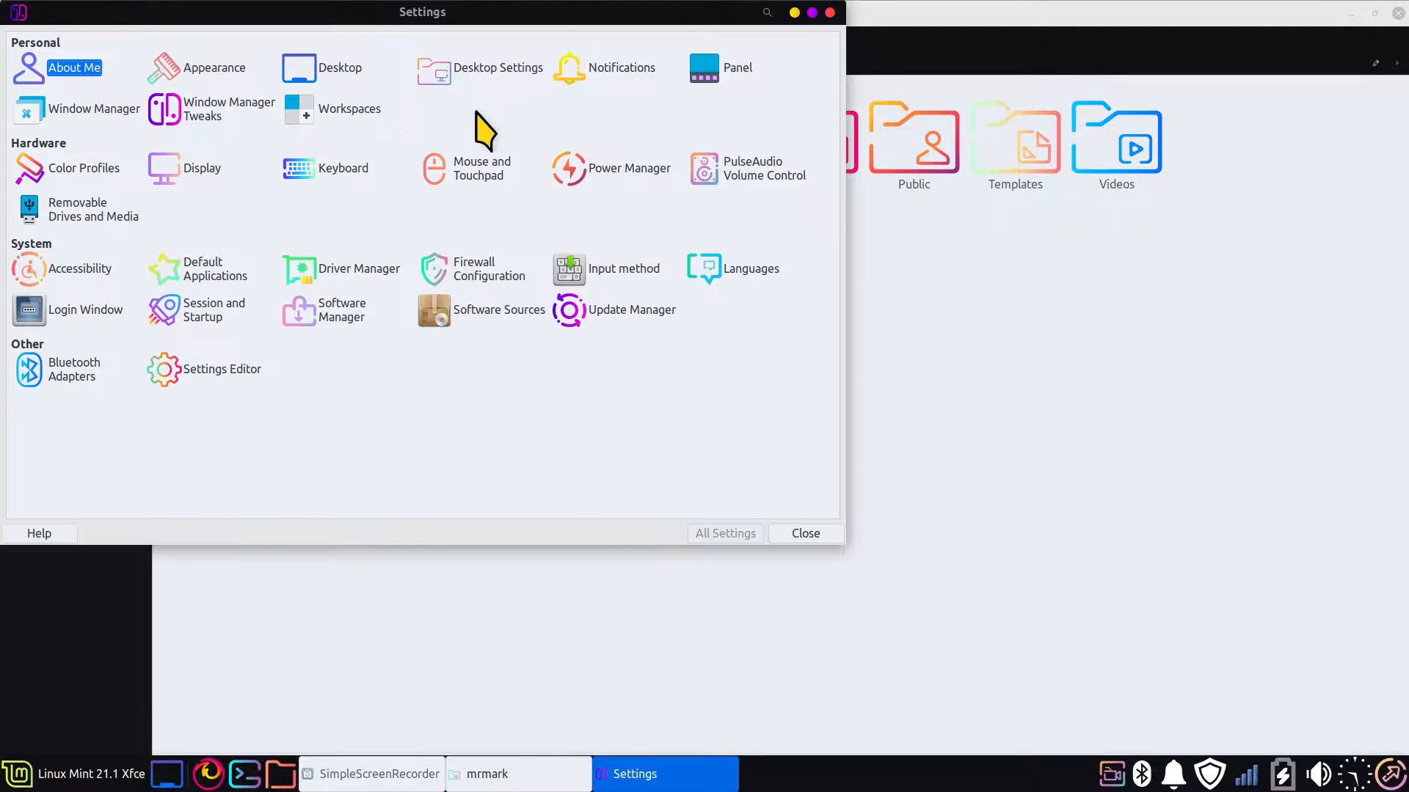
left_click(193, 68)
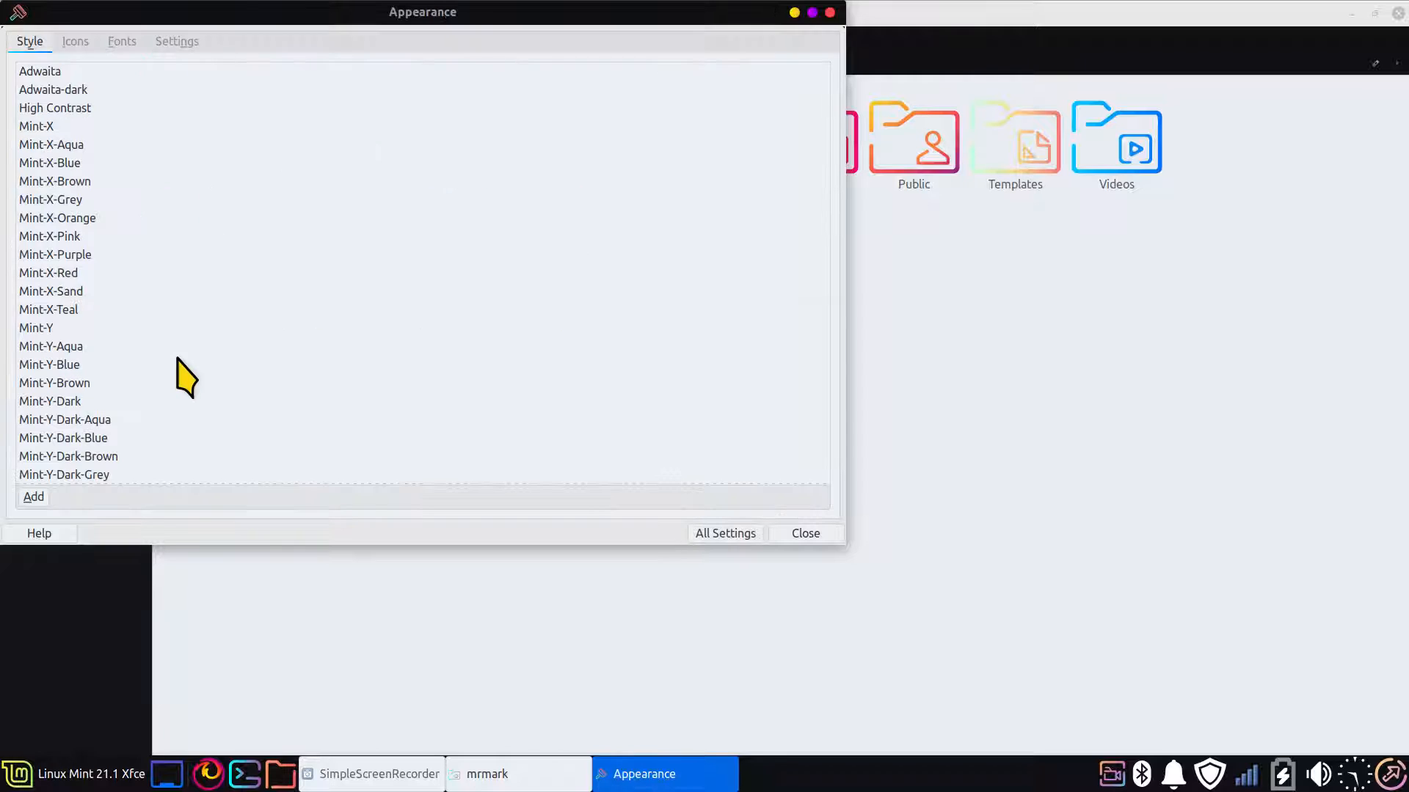
scroll(143, 455, "down", 10)
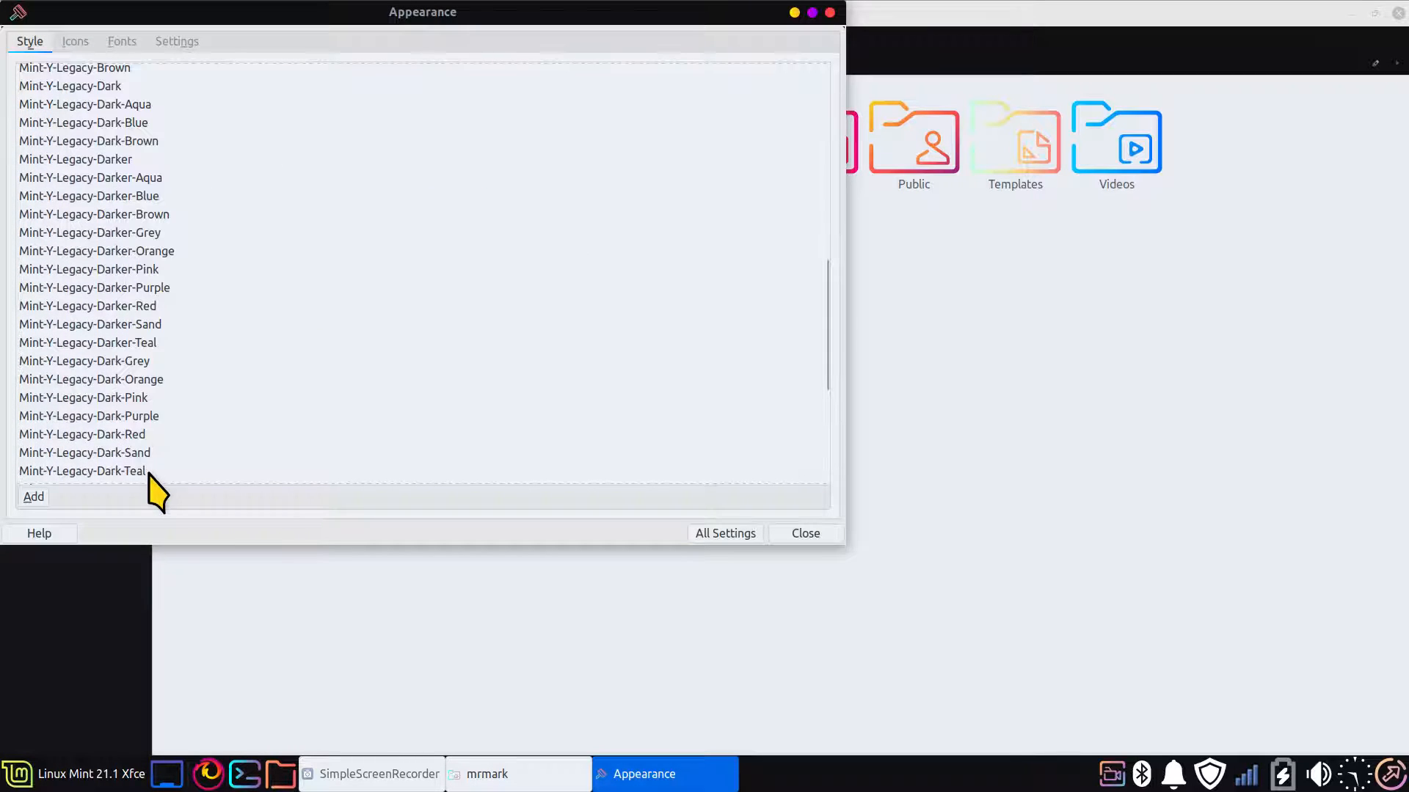
scroll(148, 477, "down", 5)
left_click(129, 459)
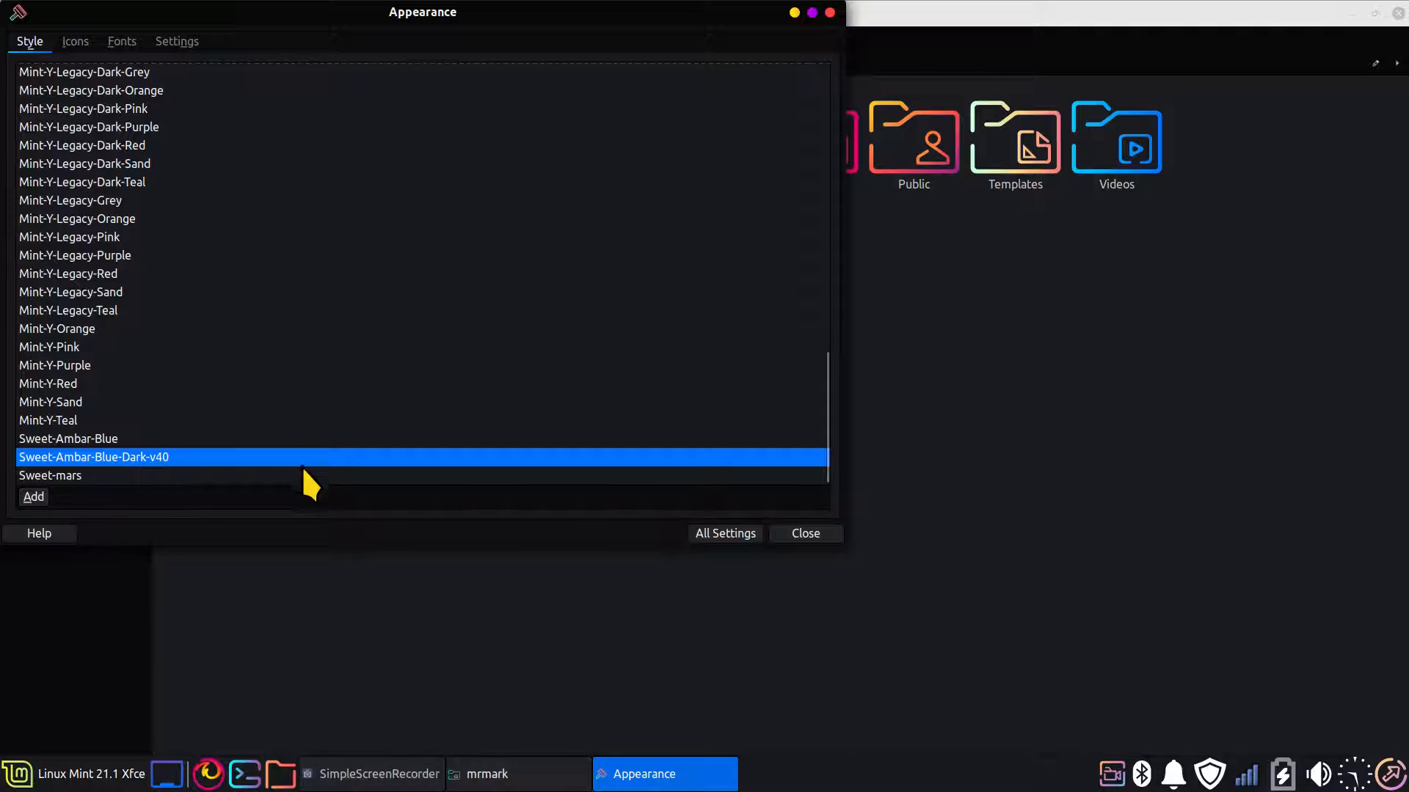
left_click(796, 531)
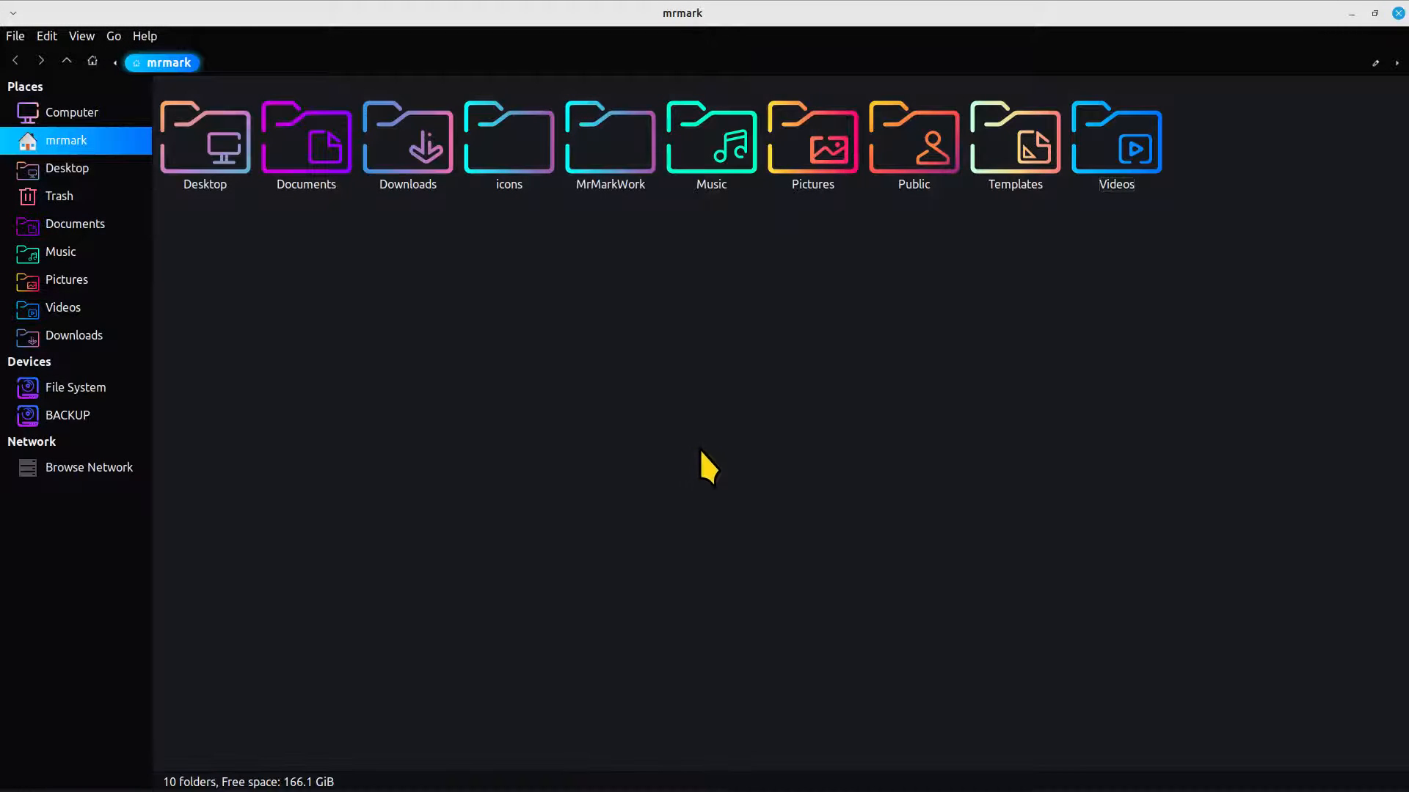
Examine the home folder's icons against the dark style at several zoom levels, check the view options, and restore the window size
scroll(703, 453, "up", 2)
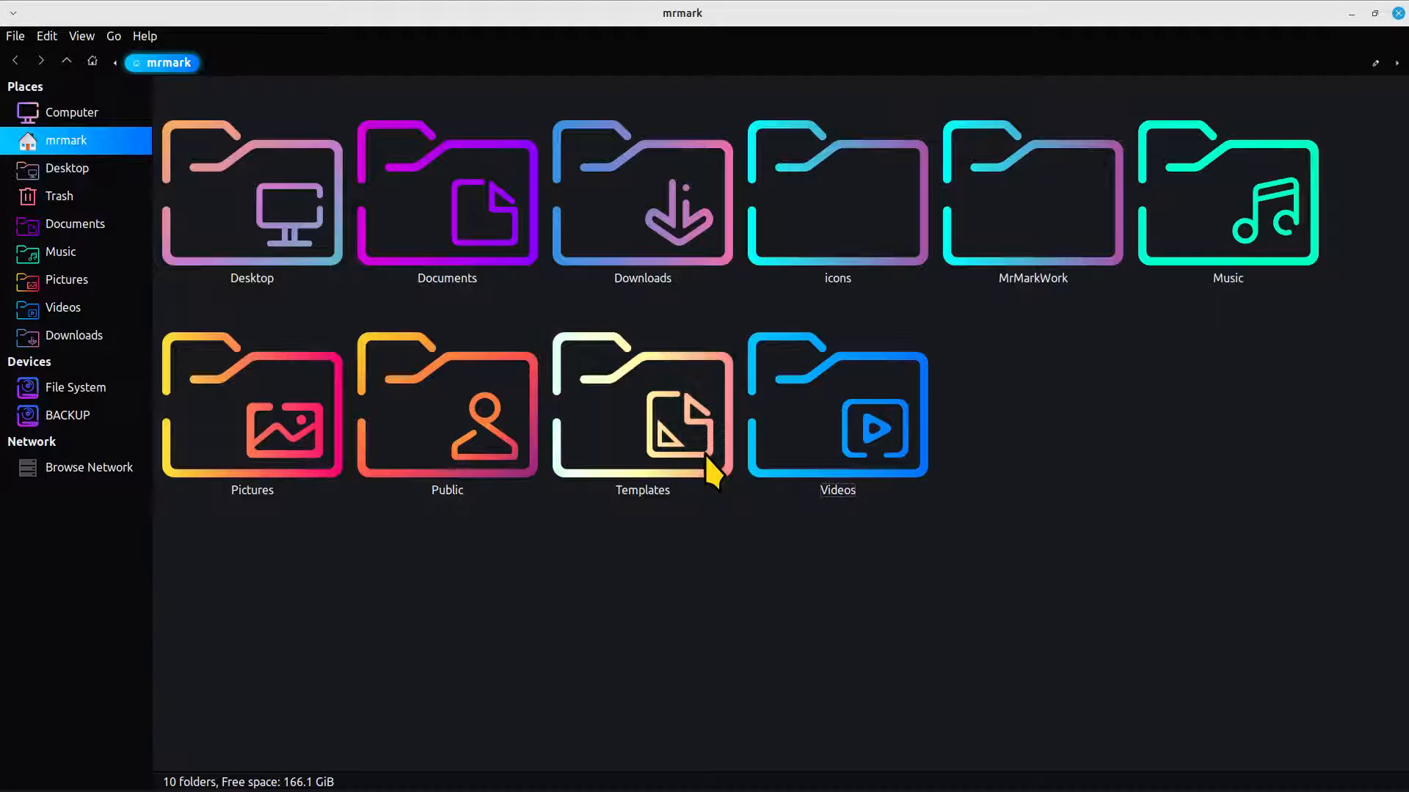
scroll(711, 473, "down", 3)
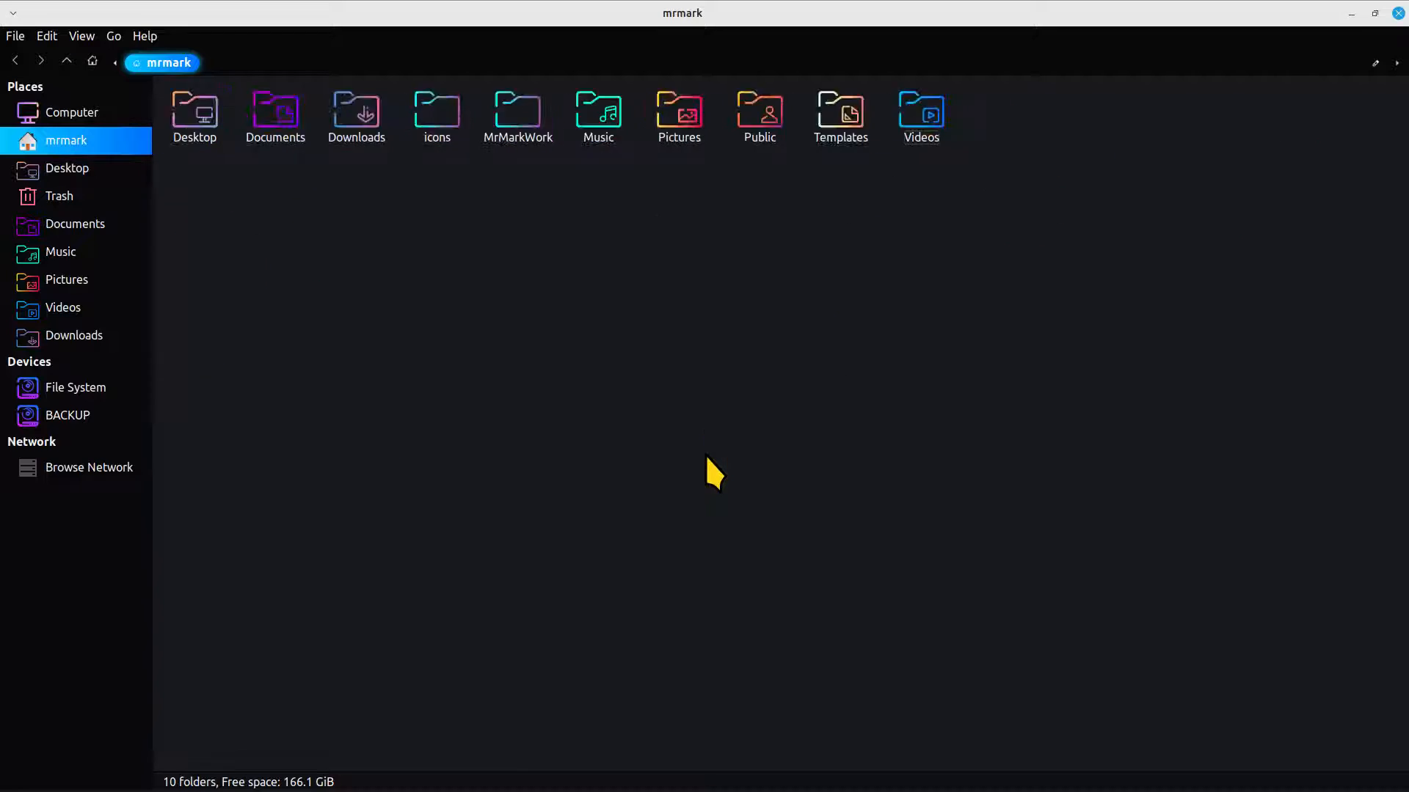
scroll(706, 456, "up", 3)
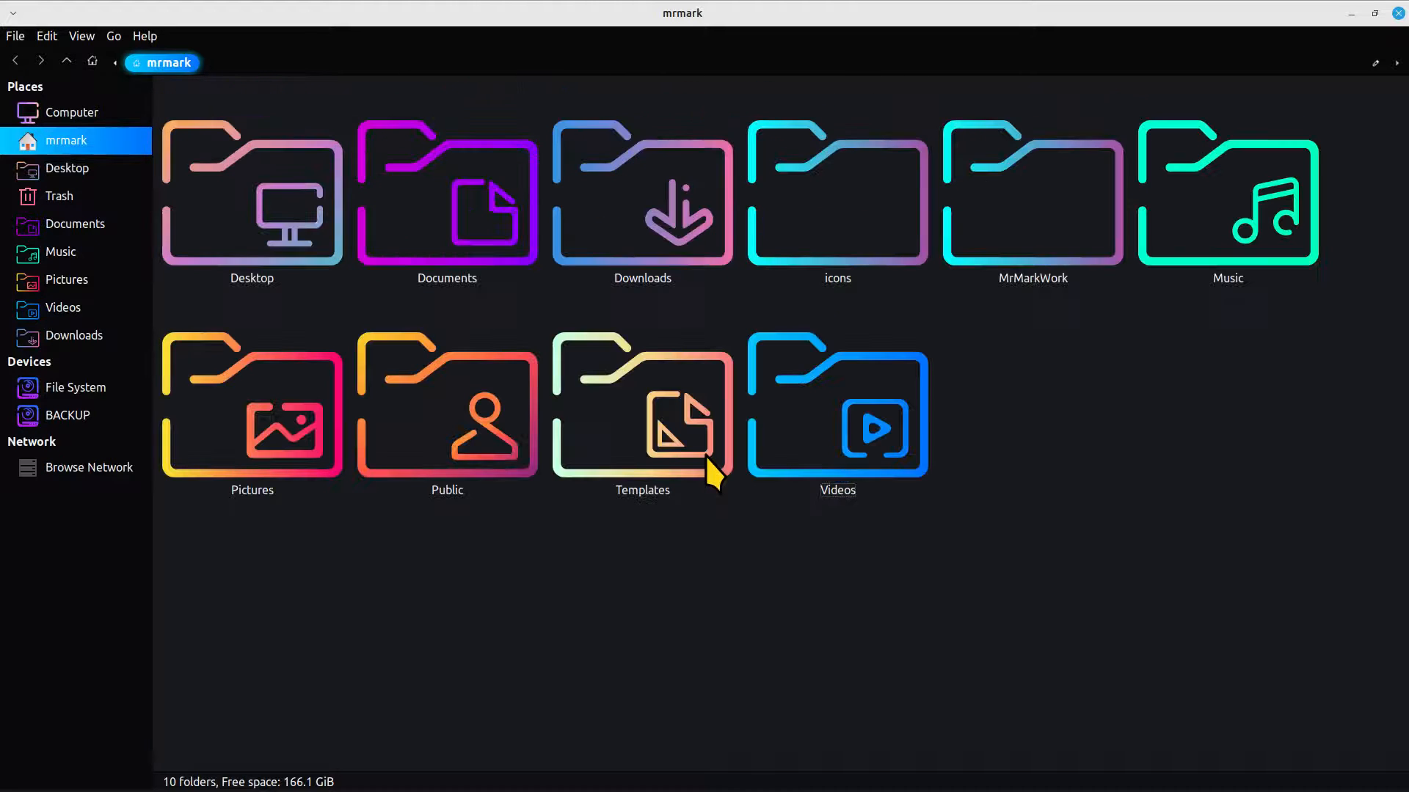
scroll(707, 456, "down", 1)
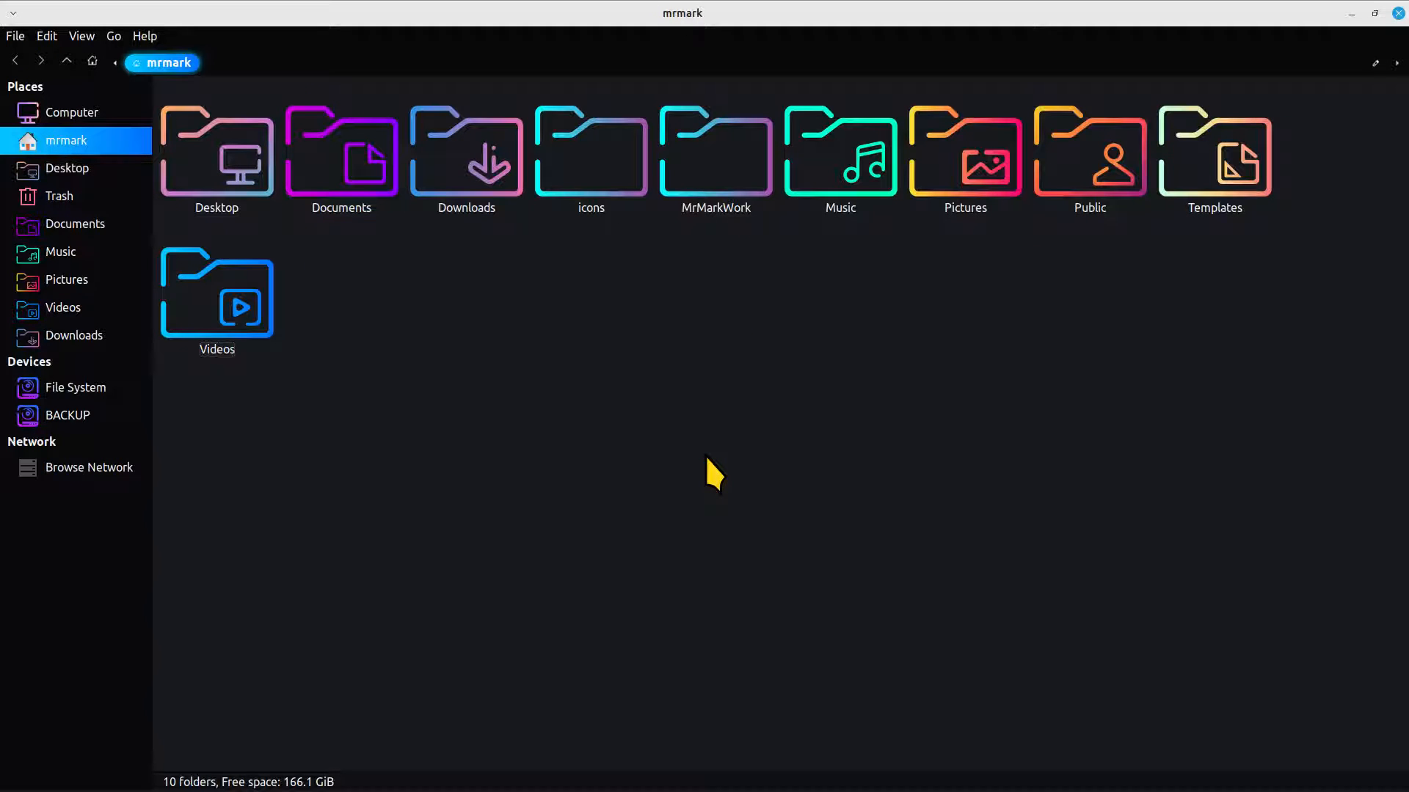
scroll(672, 446, "up", 2)
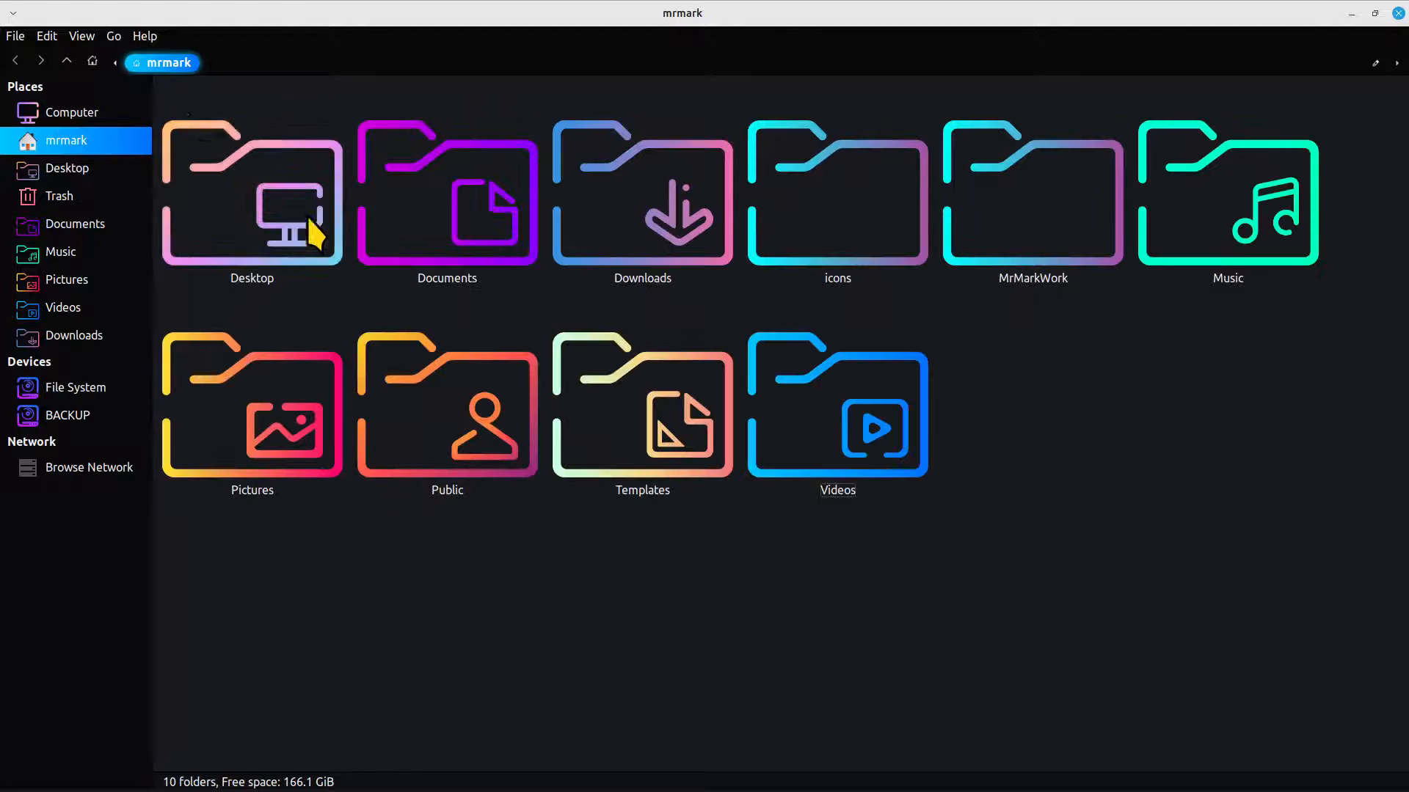
left_click(81, 36)
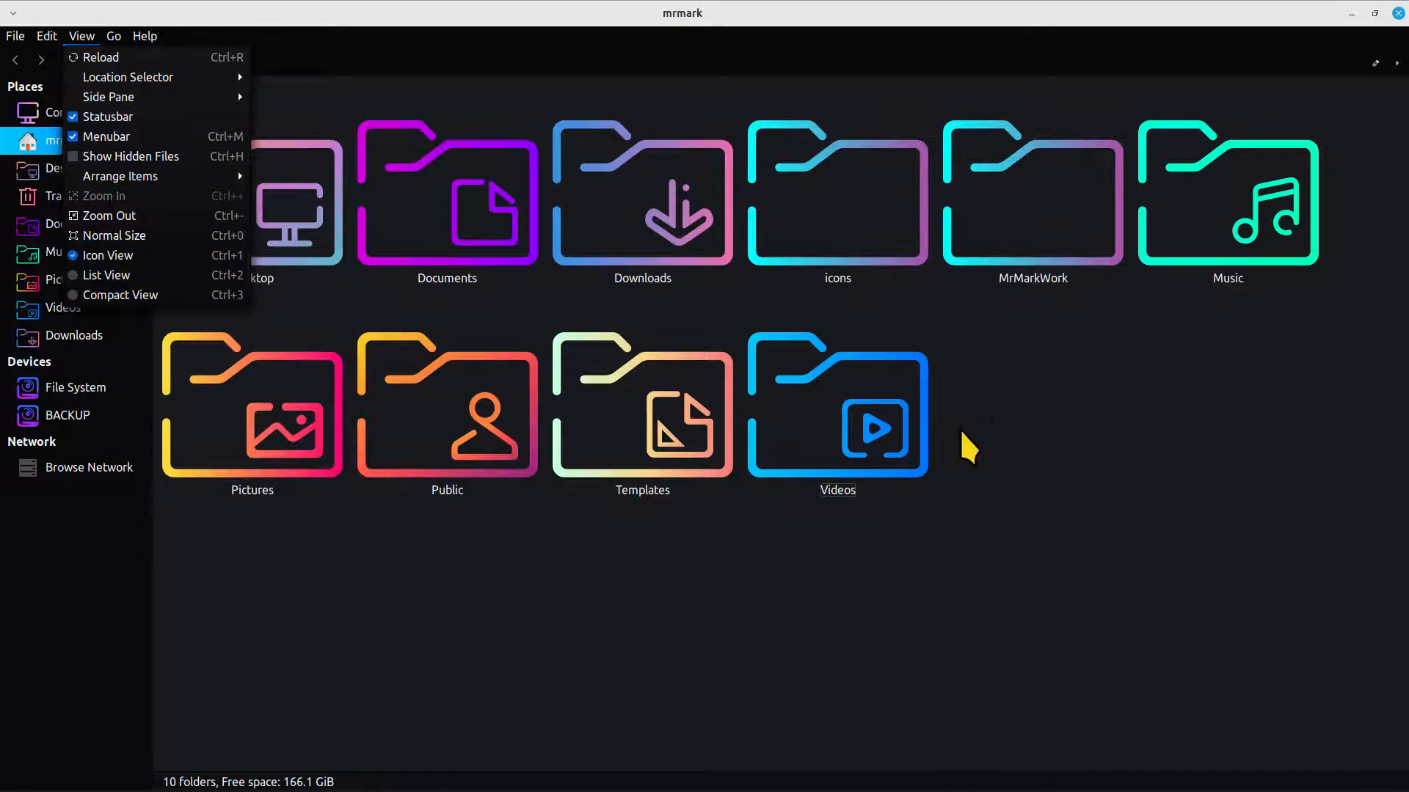
left_click(1008, 416)
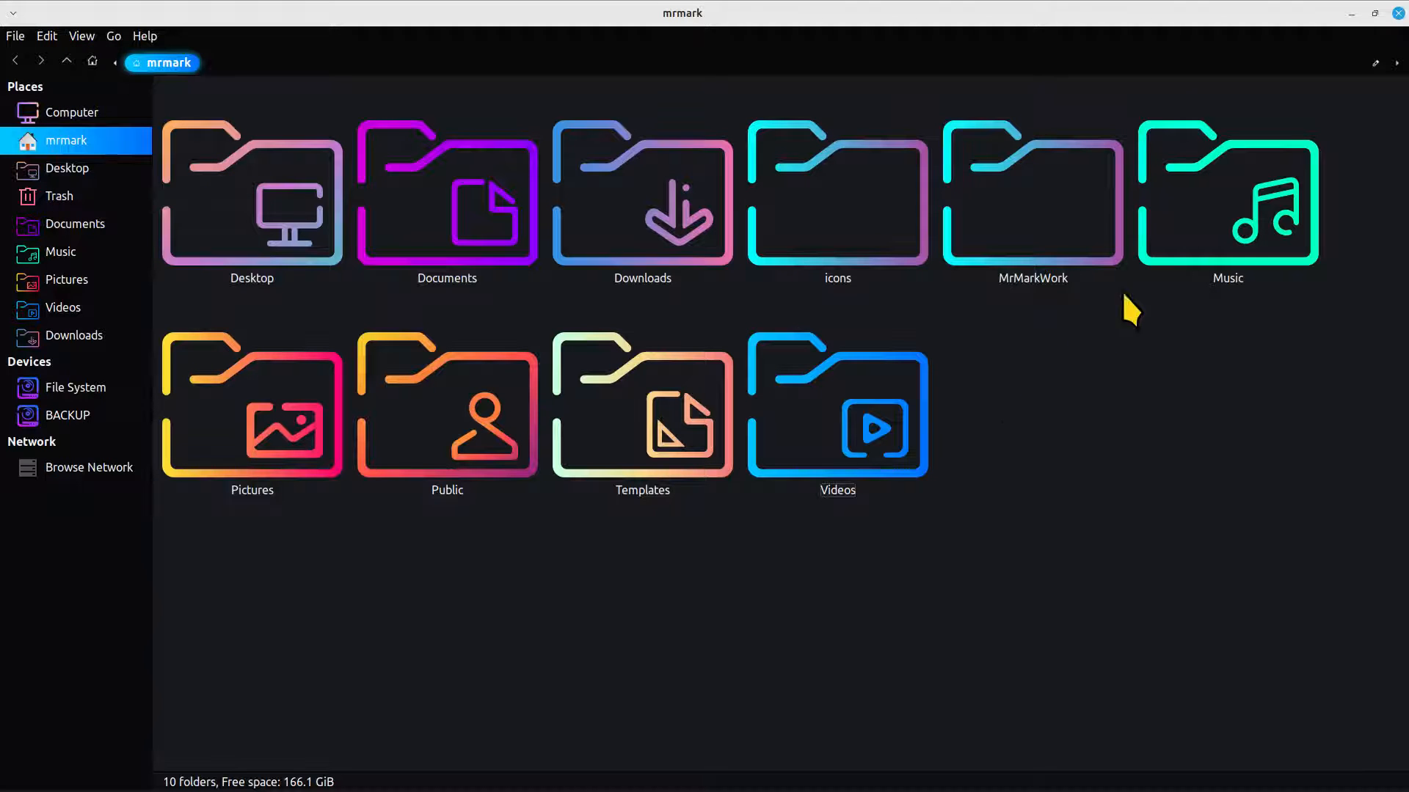
left_click(1377, 13)
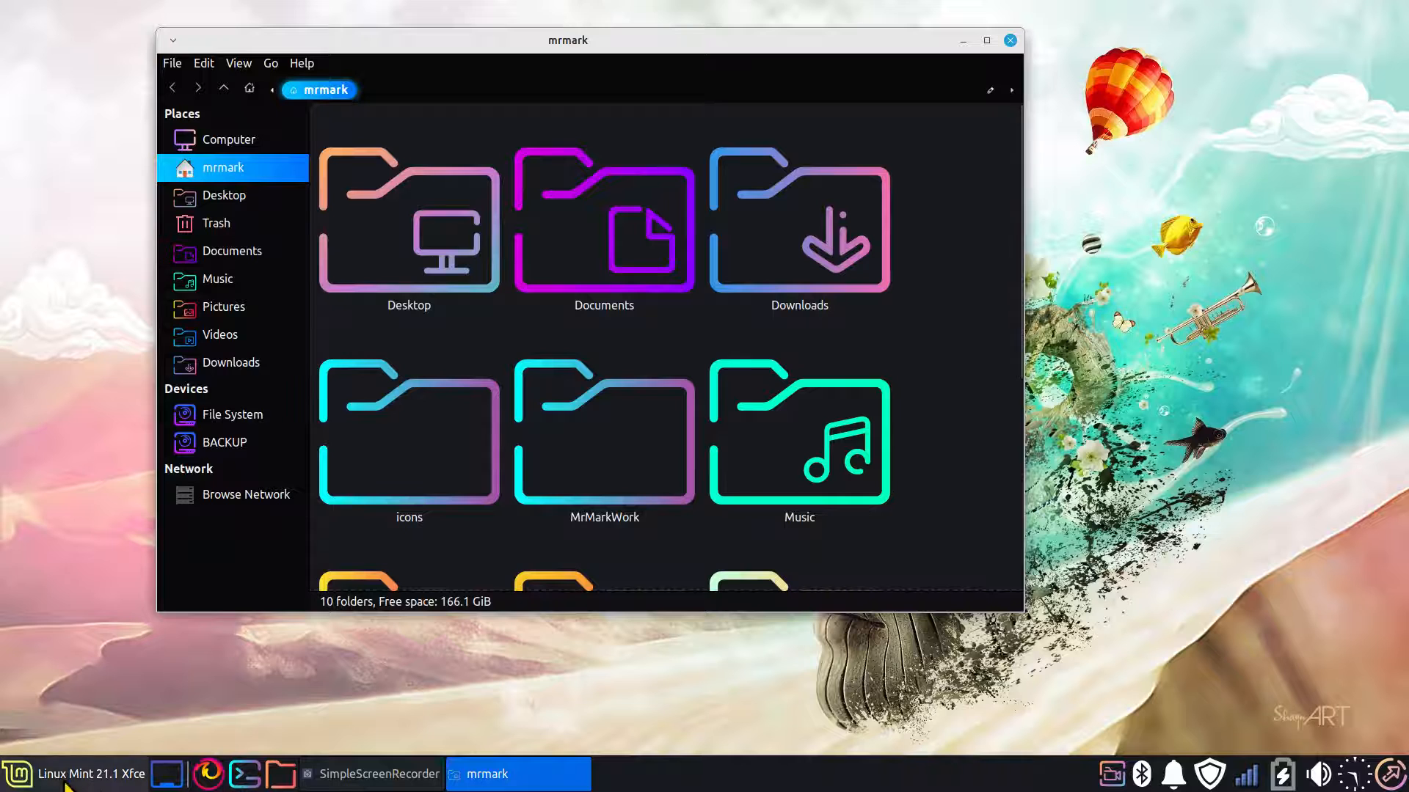
Apply the candy-icons icon theme in the desktop's Appearance settings
left_click(21, 774)
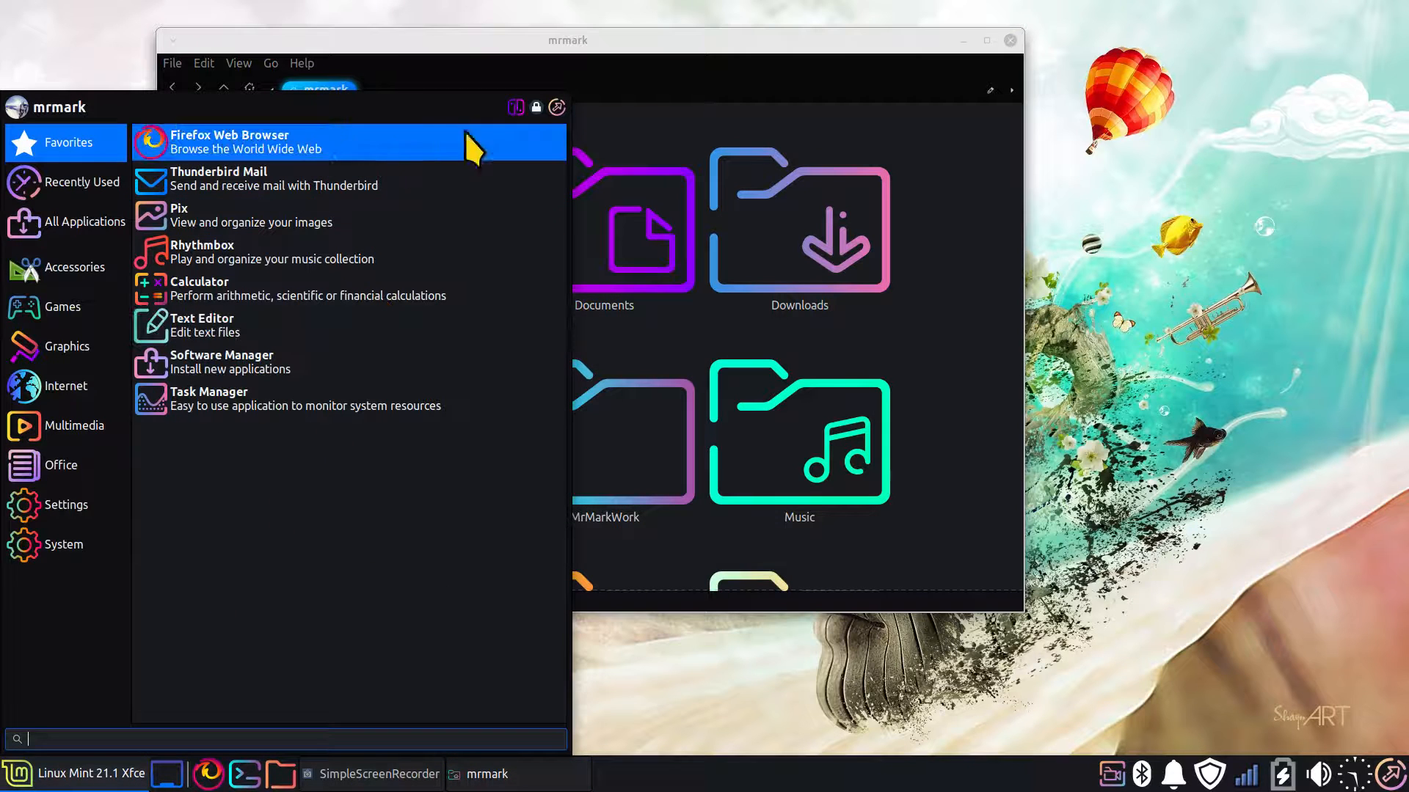
left_click(515, 112)
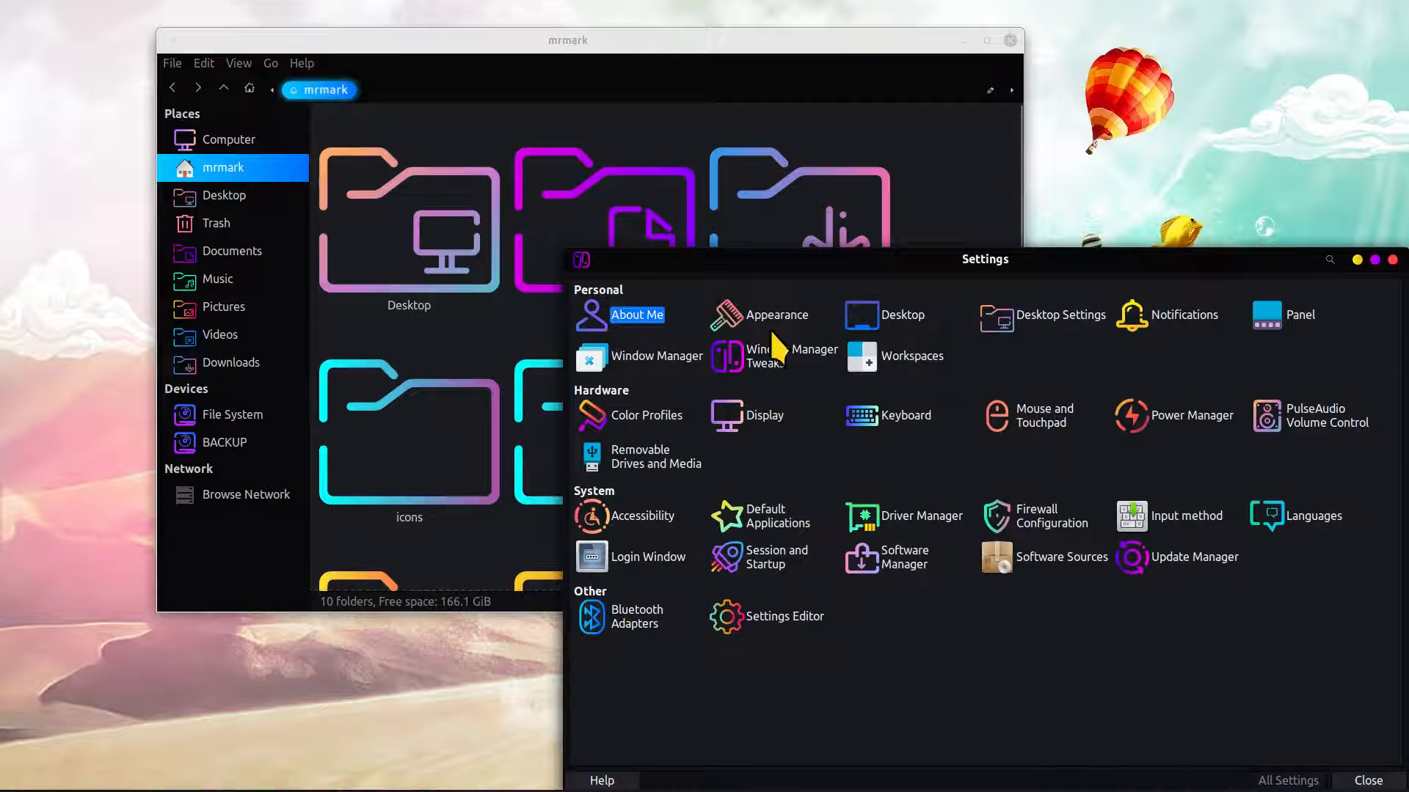
left_click(770, 317)
left_click(638, 289)
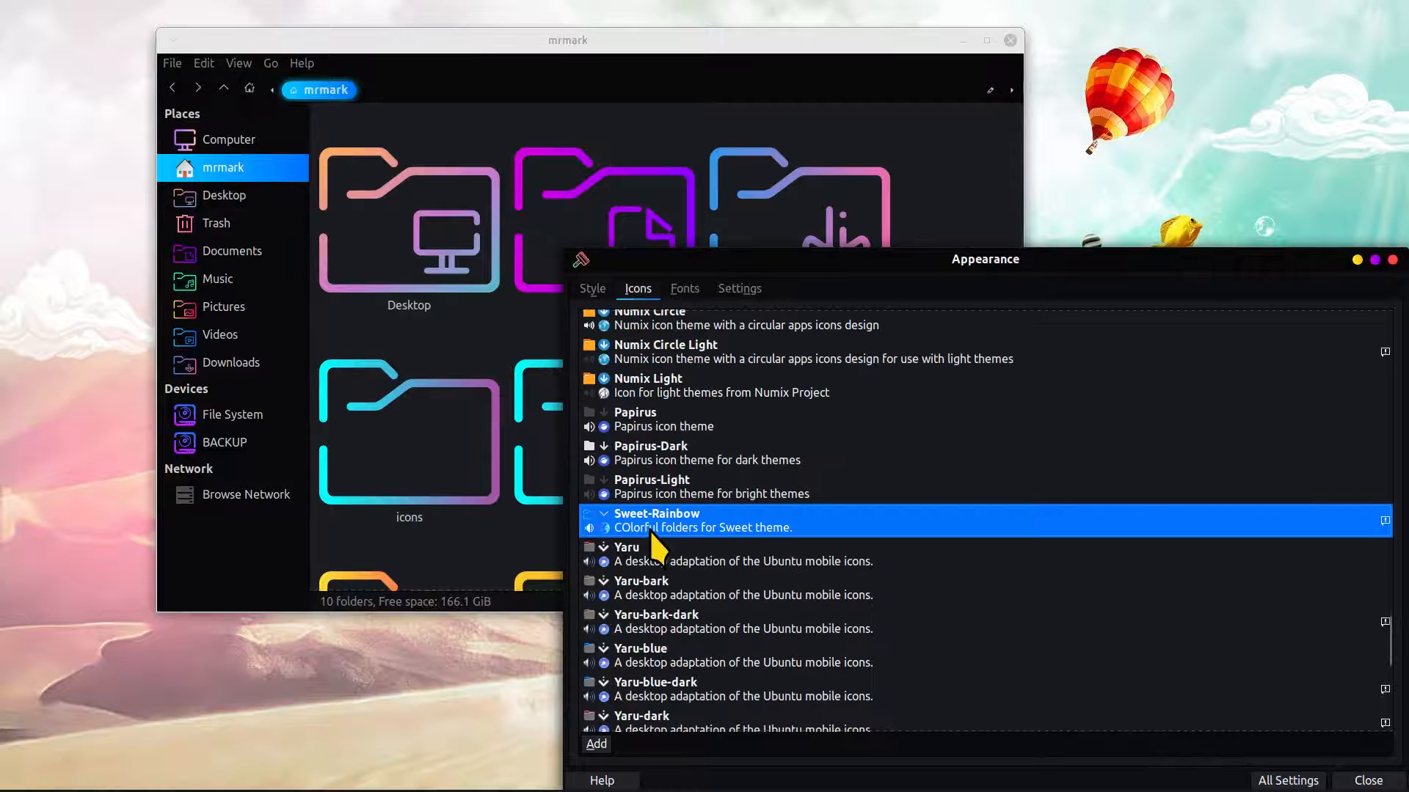
scroll(856, 447, "up", 10)
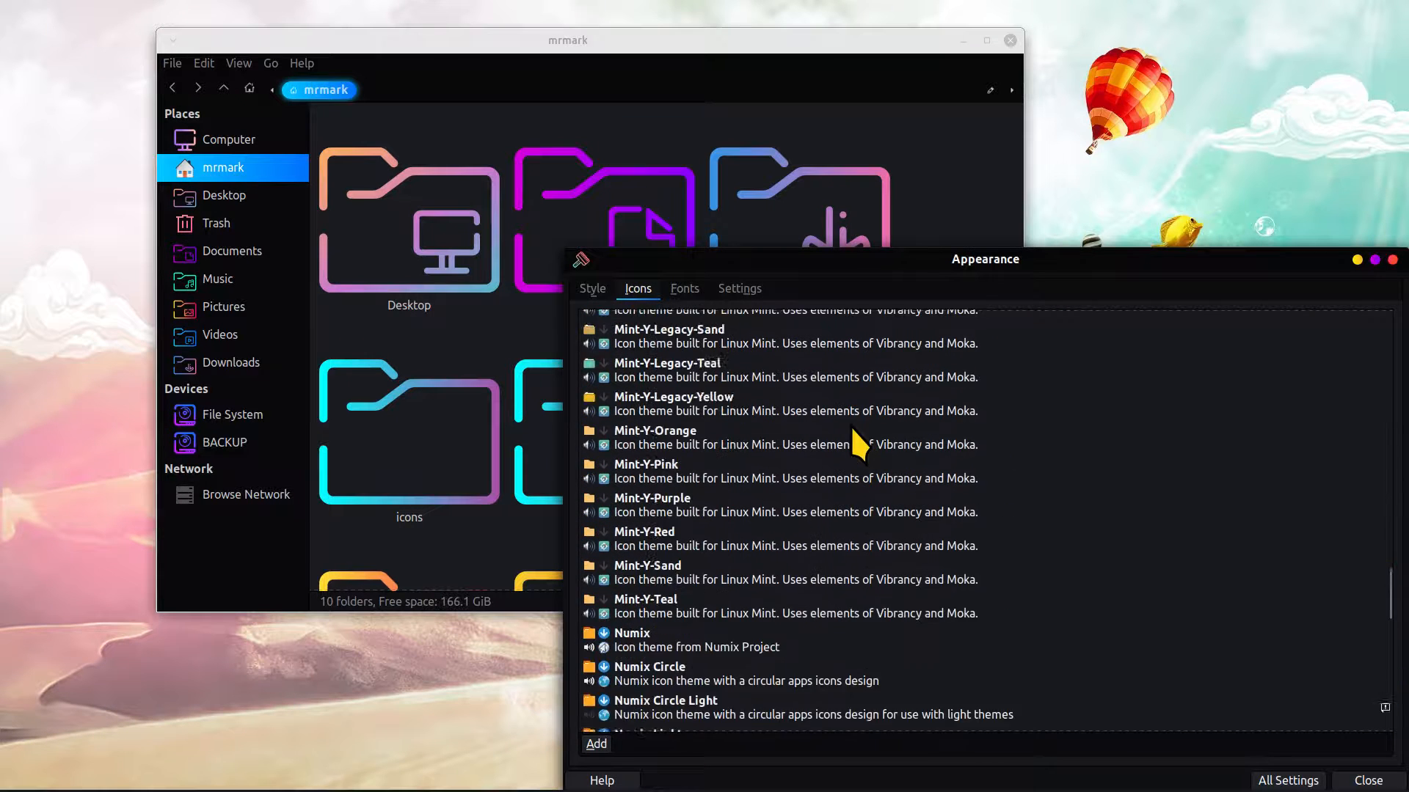
scroll(852, 429, "up", 15)
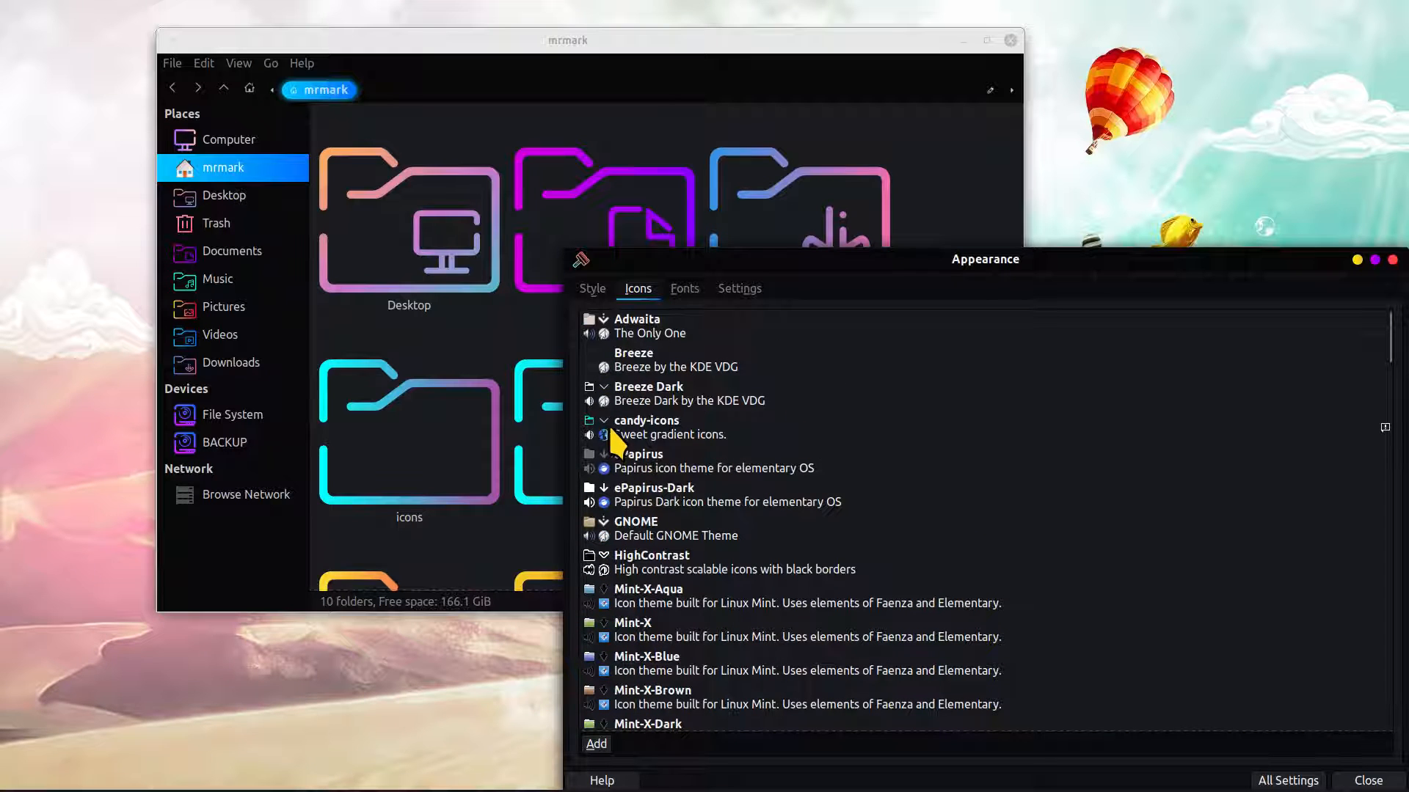
left_click(609, 426)
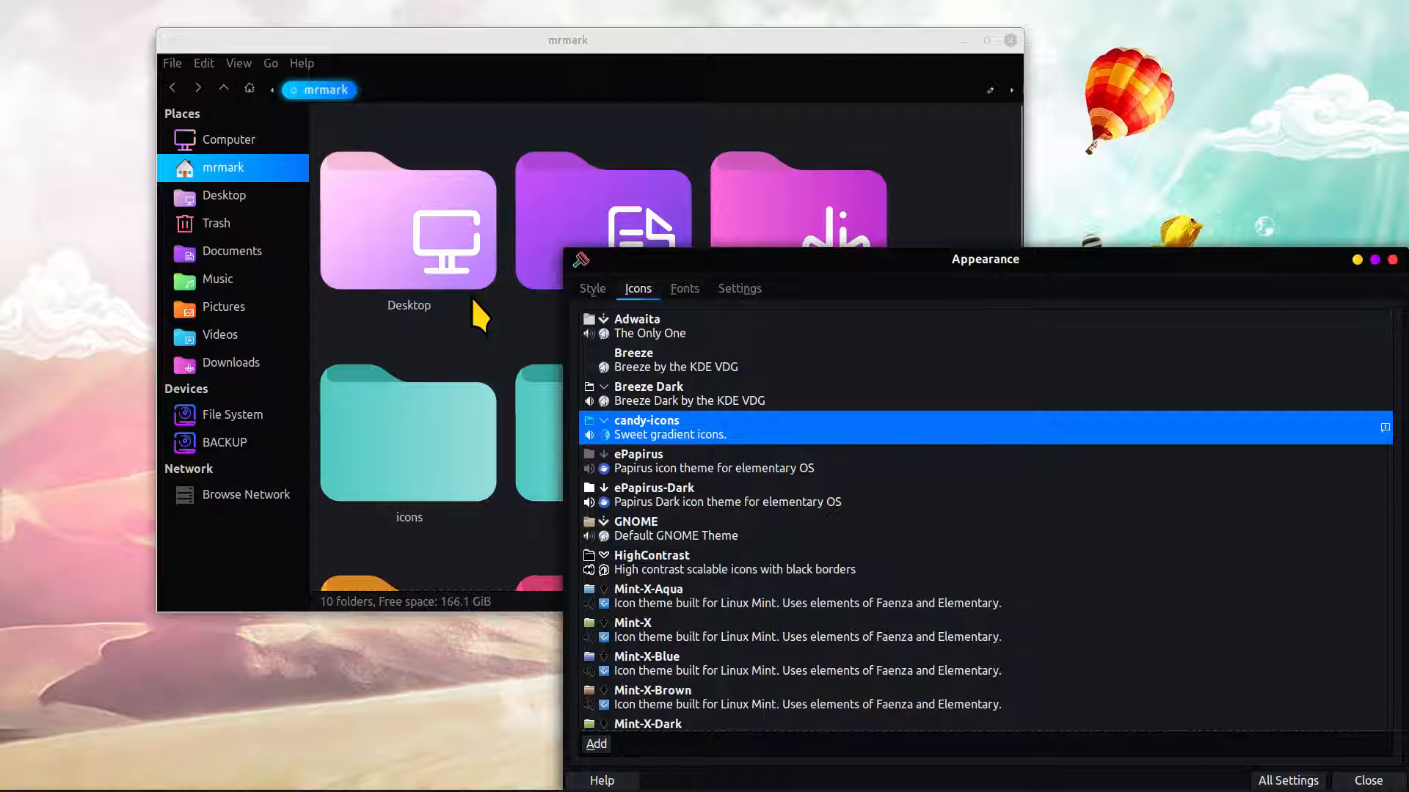
Apply the Sweet-Ambar-Blue desktop style and close both the Appearance settings and the home folder window
left_click(594, 290)
scroll(736, 477, "down", 15)
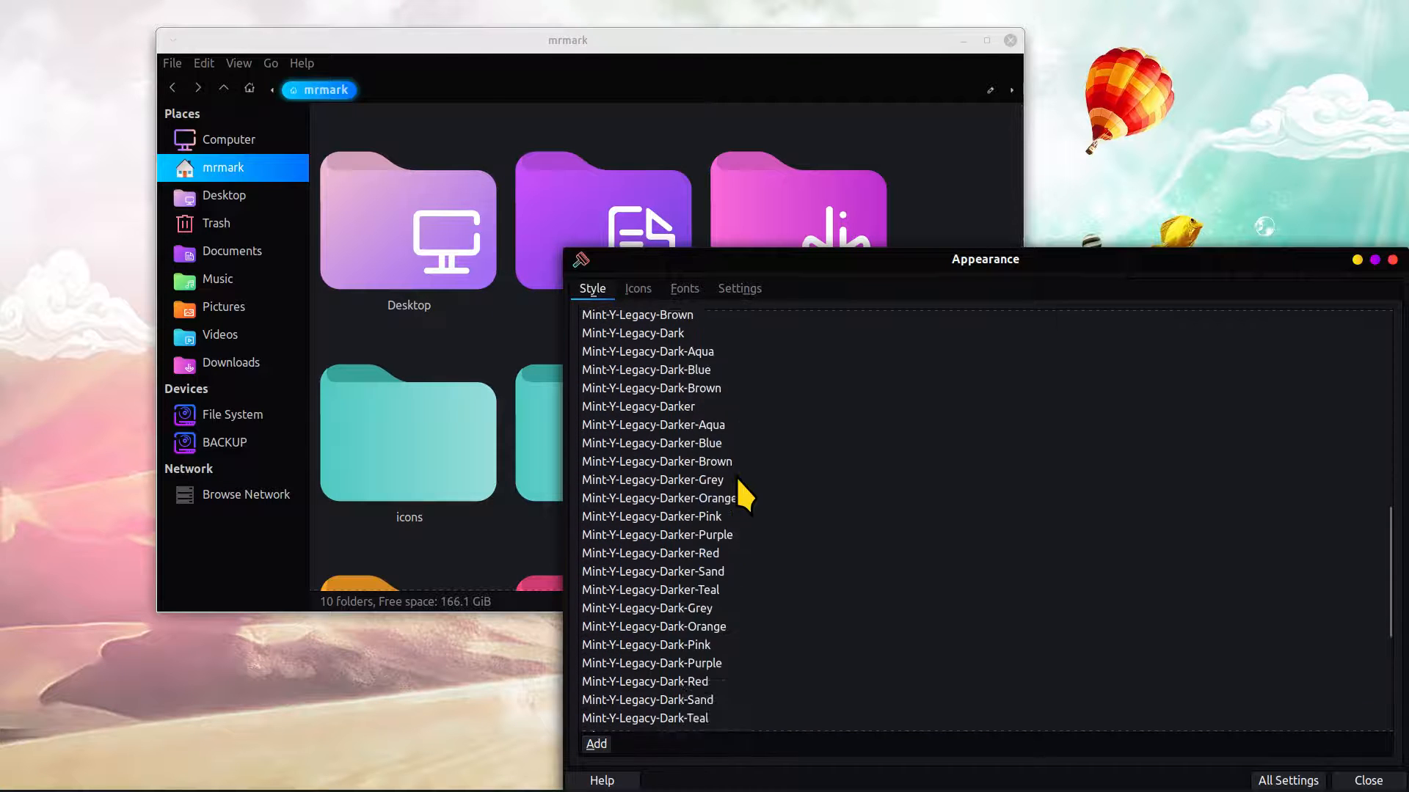
left_click(642, 685)
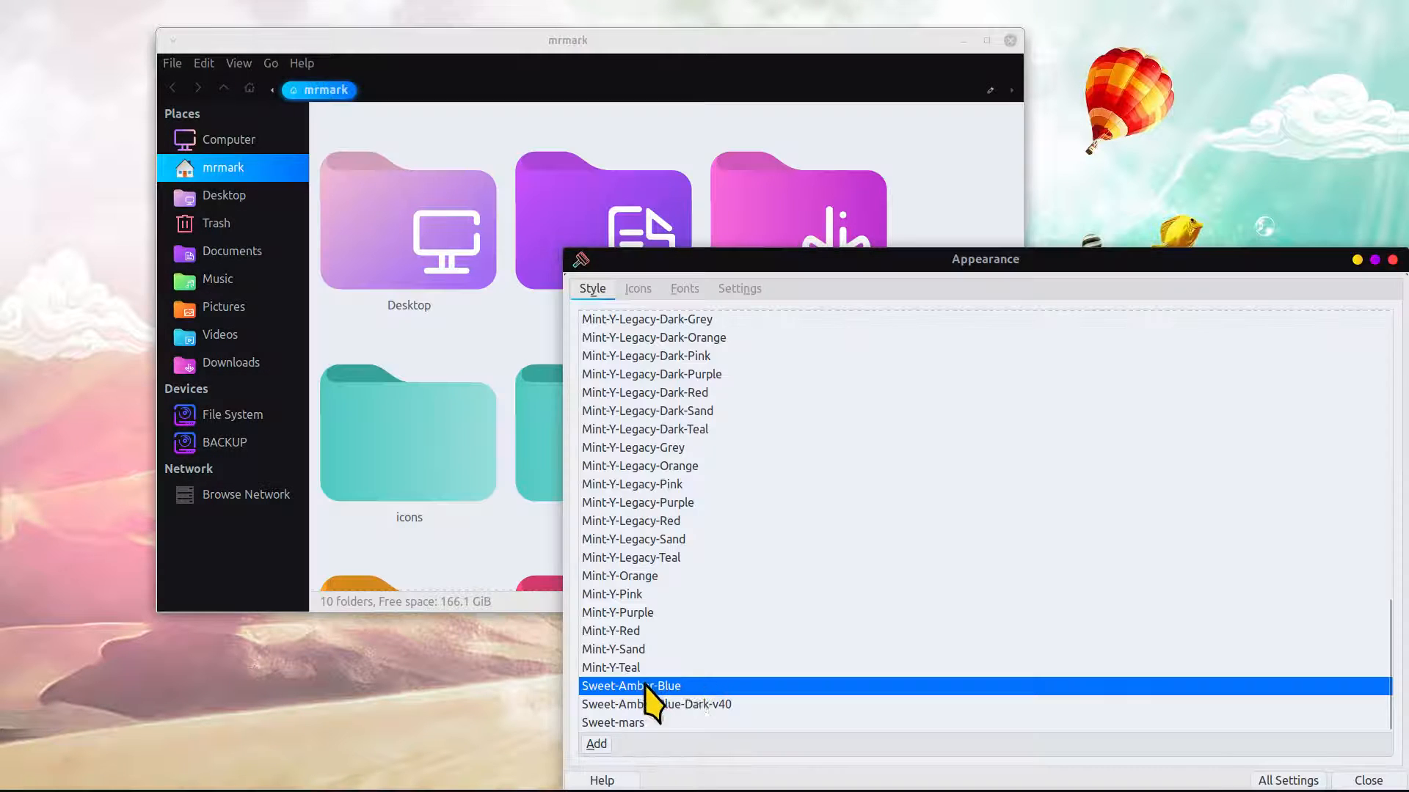
left_click_drag(1252, 262, 1012, 262)
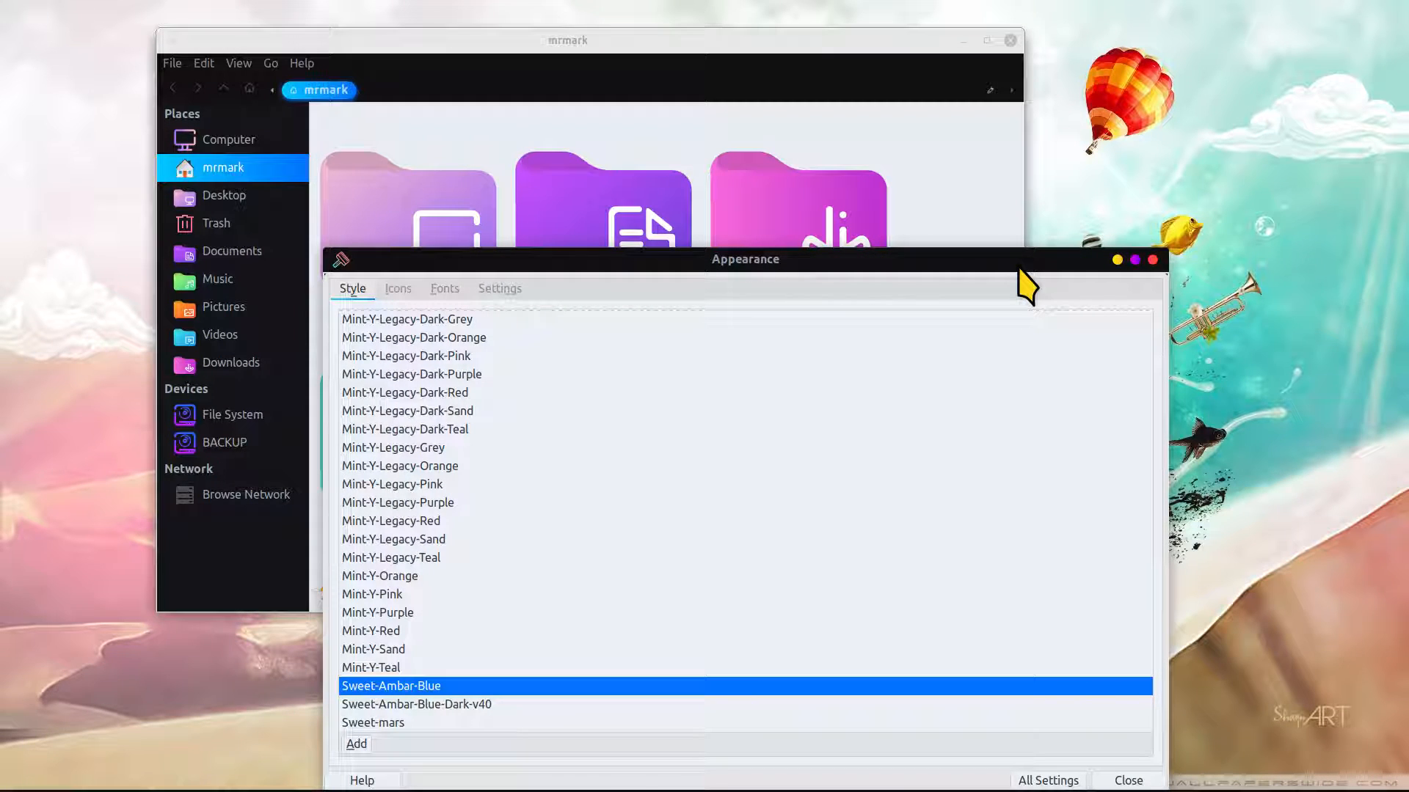
key("alt+F4")
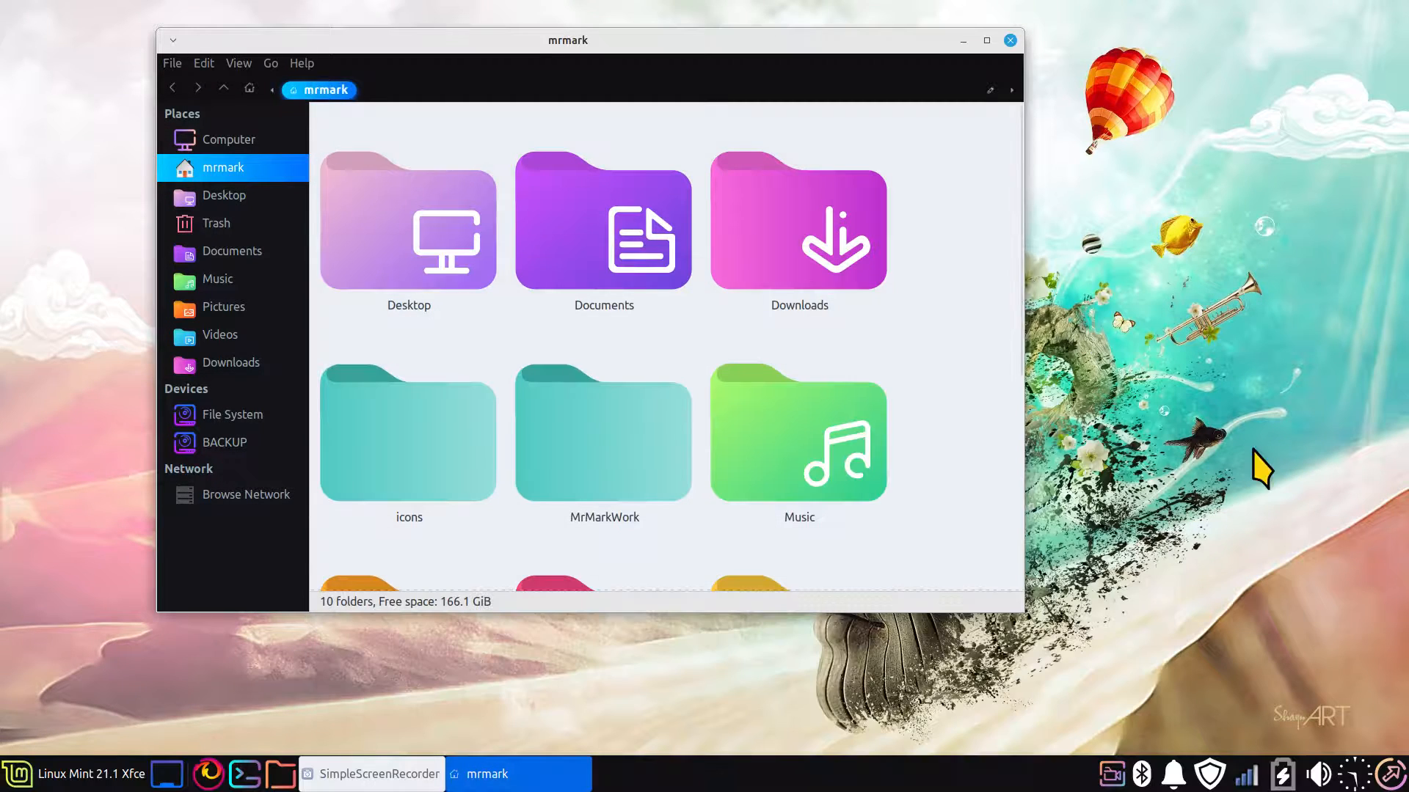
scroll(882, 391, "down", 4)
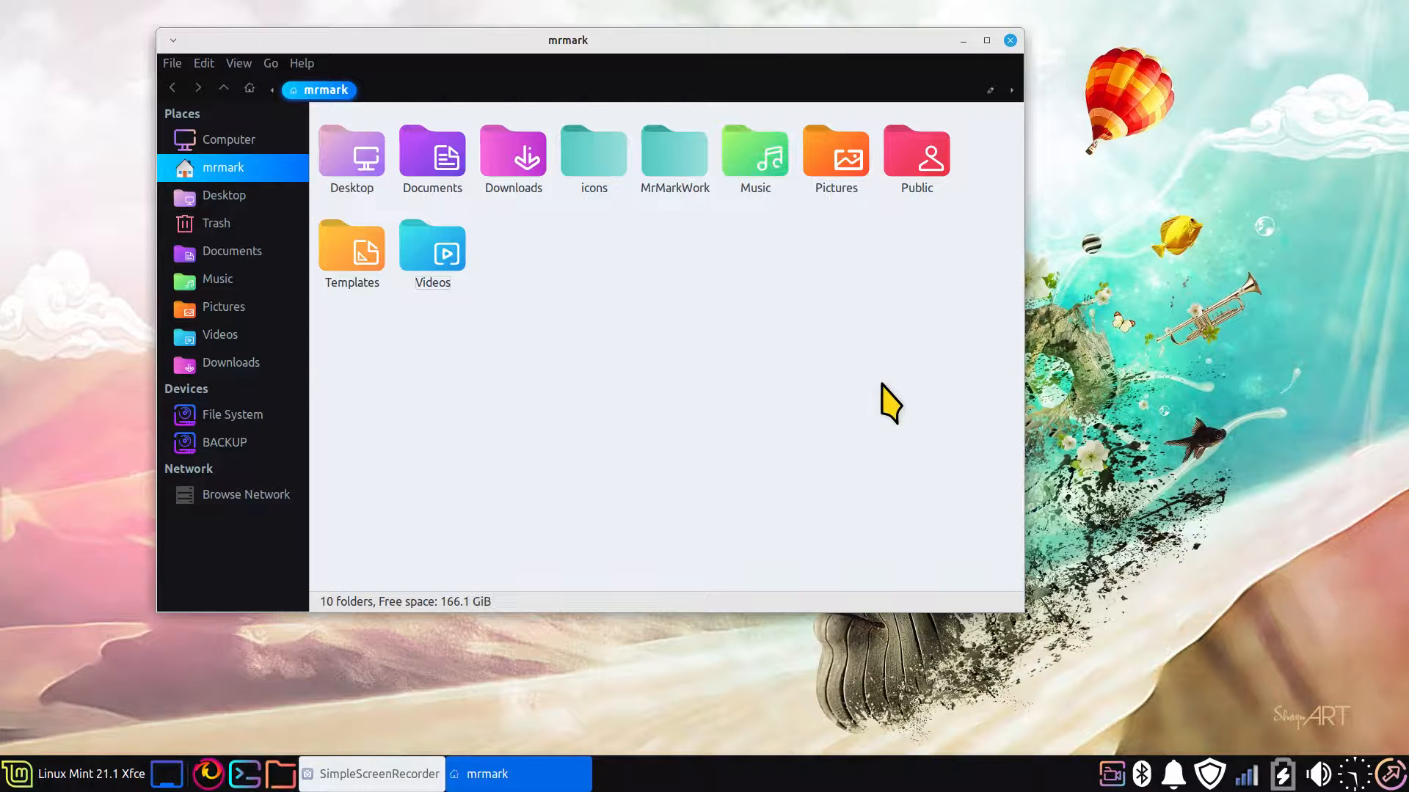
key("alt+F4")
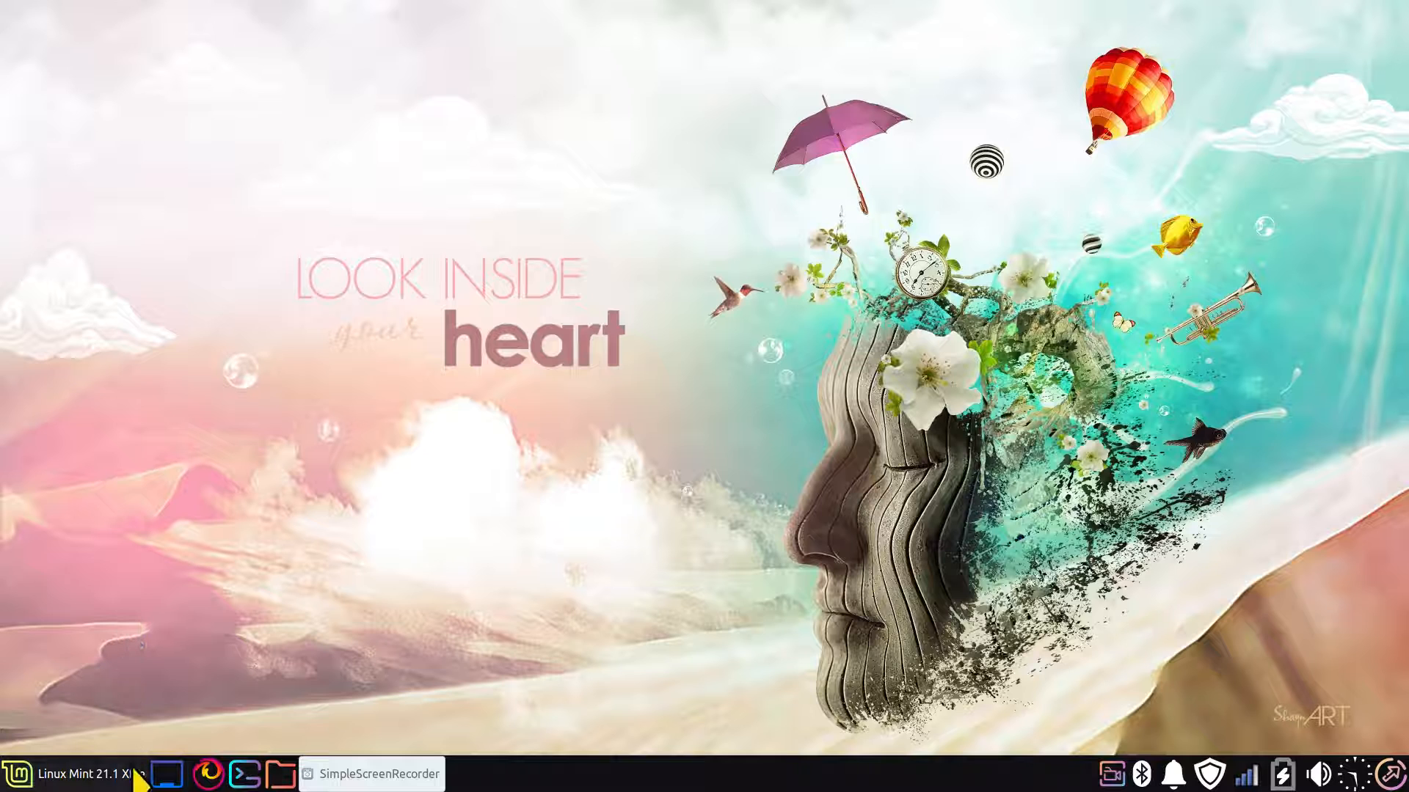
Examine the icon choices and icon sources for the panel button in the Whisker Menu's appearance properties and close the dialogs without changes
right_click(20, 780)
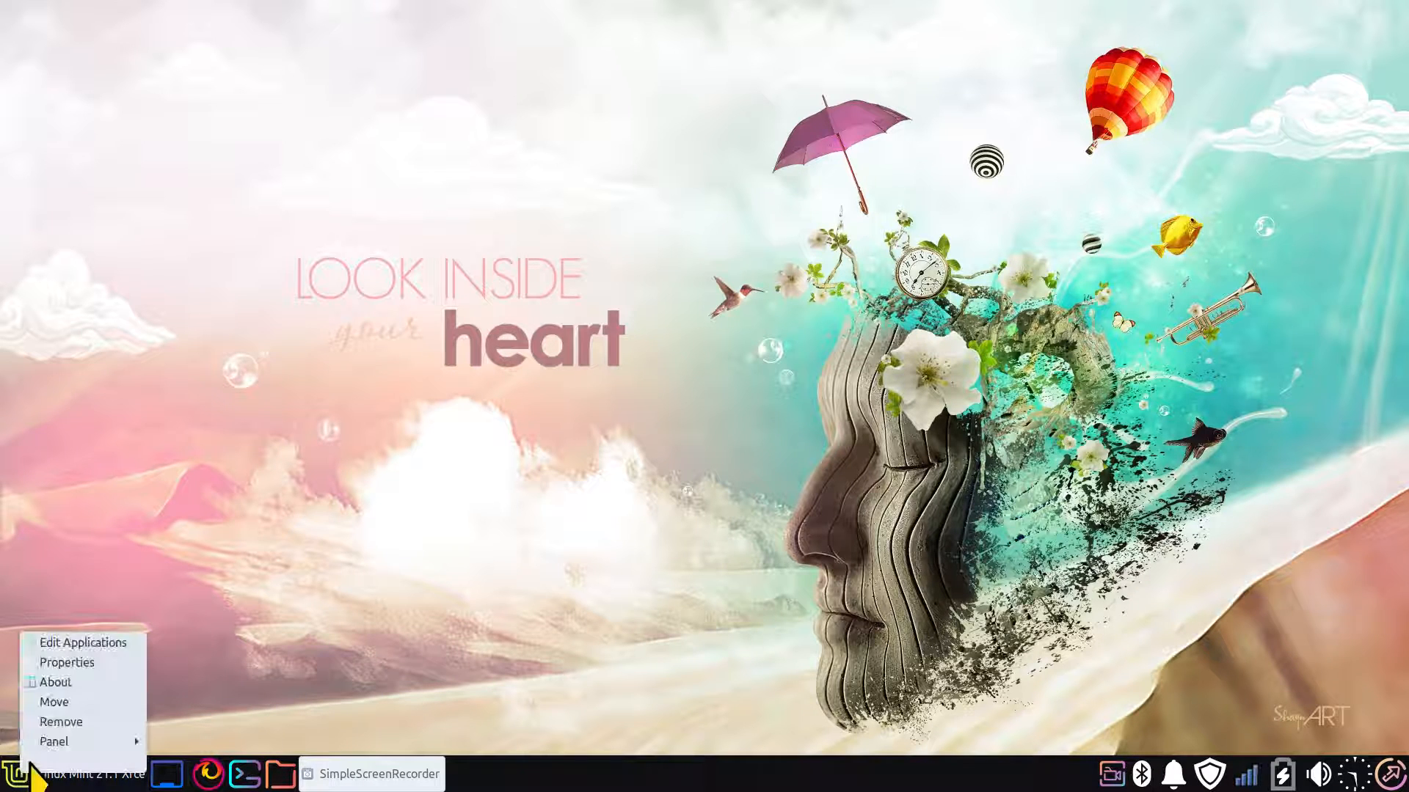
left_click(106, 664)
left_click(619, 240)
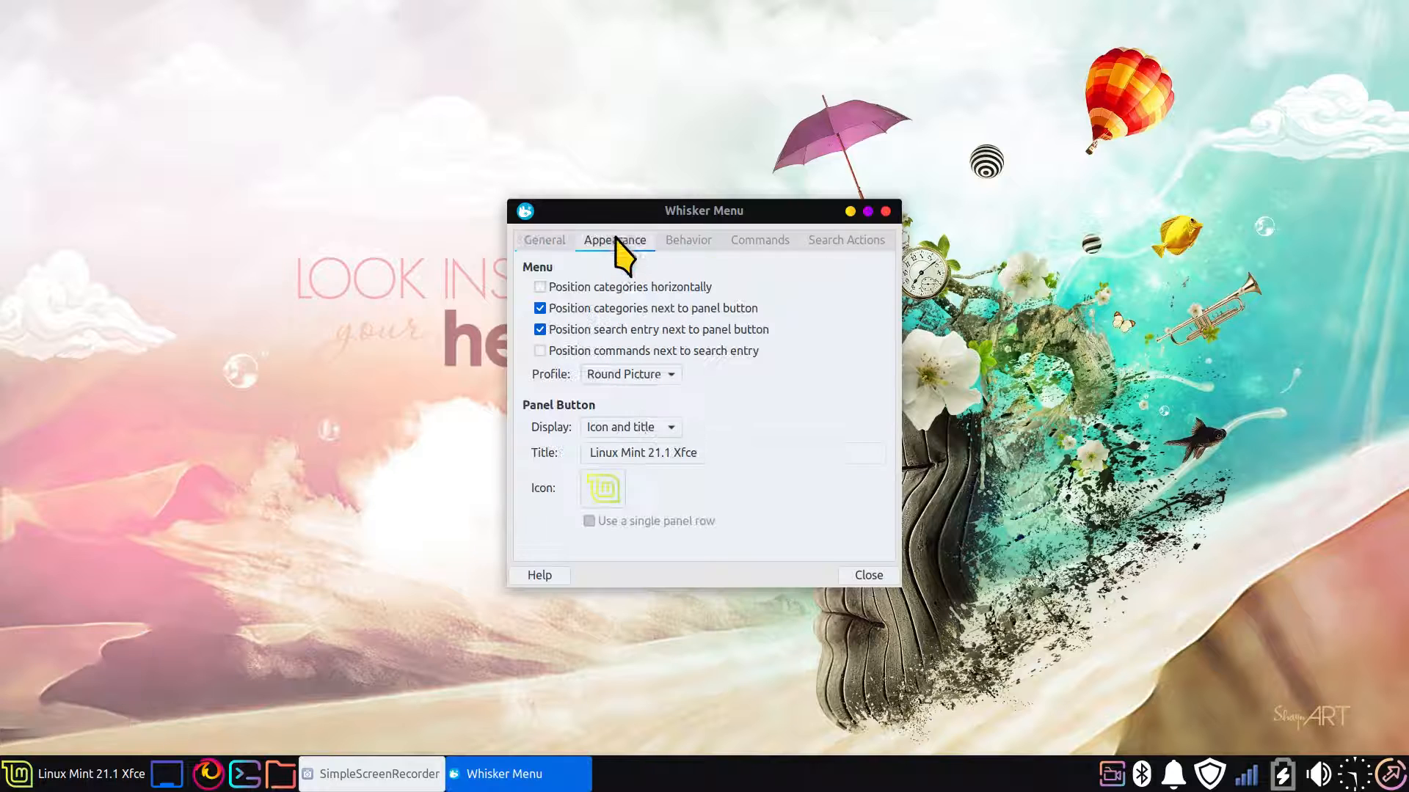
left_click(597, 491)
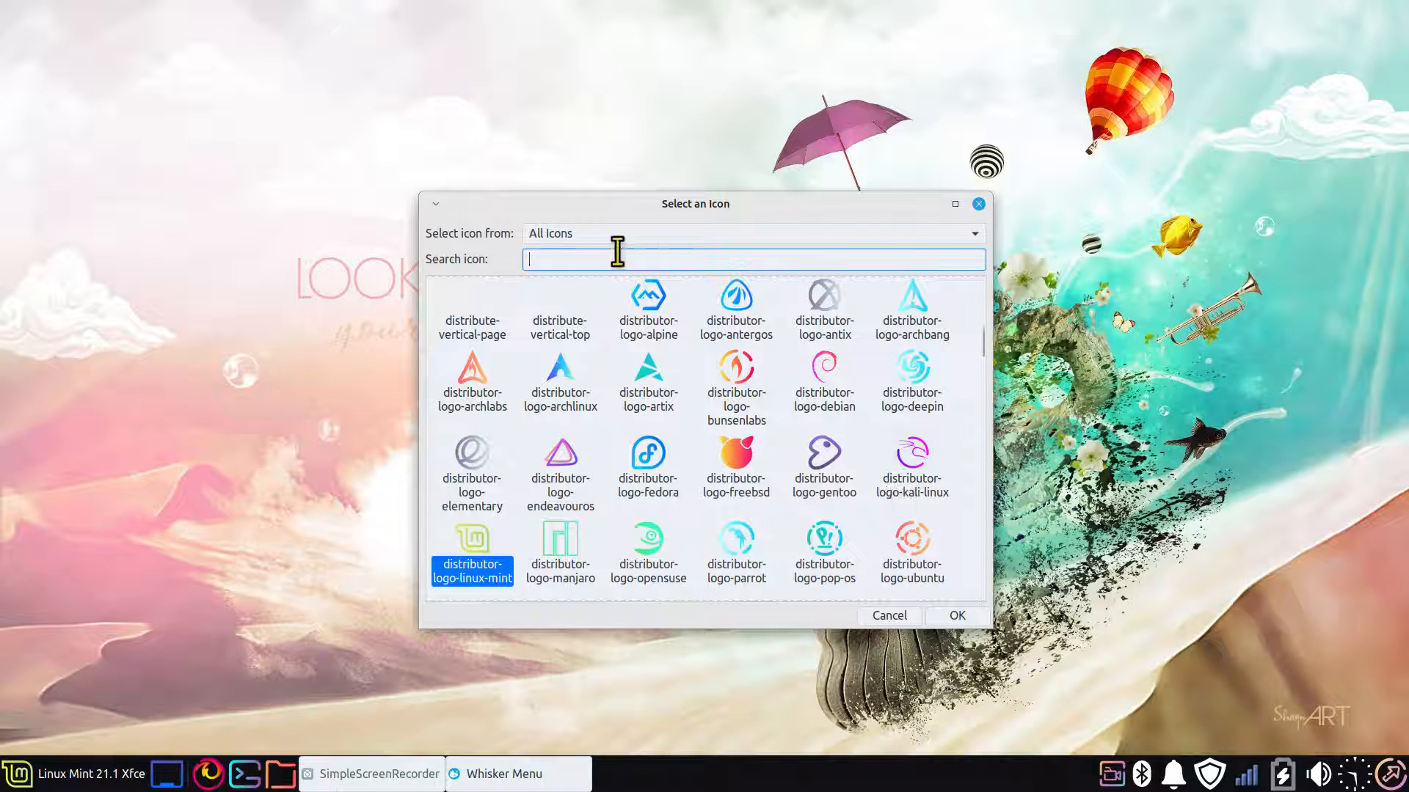
left_click(572, 235)
left_click(572, 236)
left_click(560, 243)
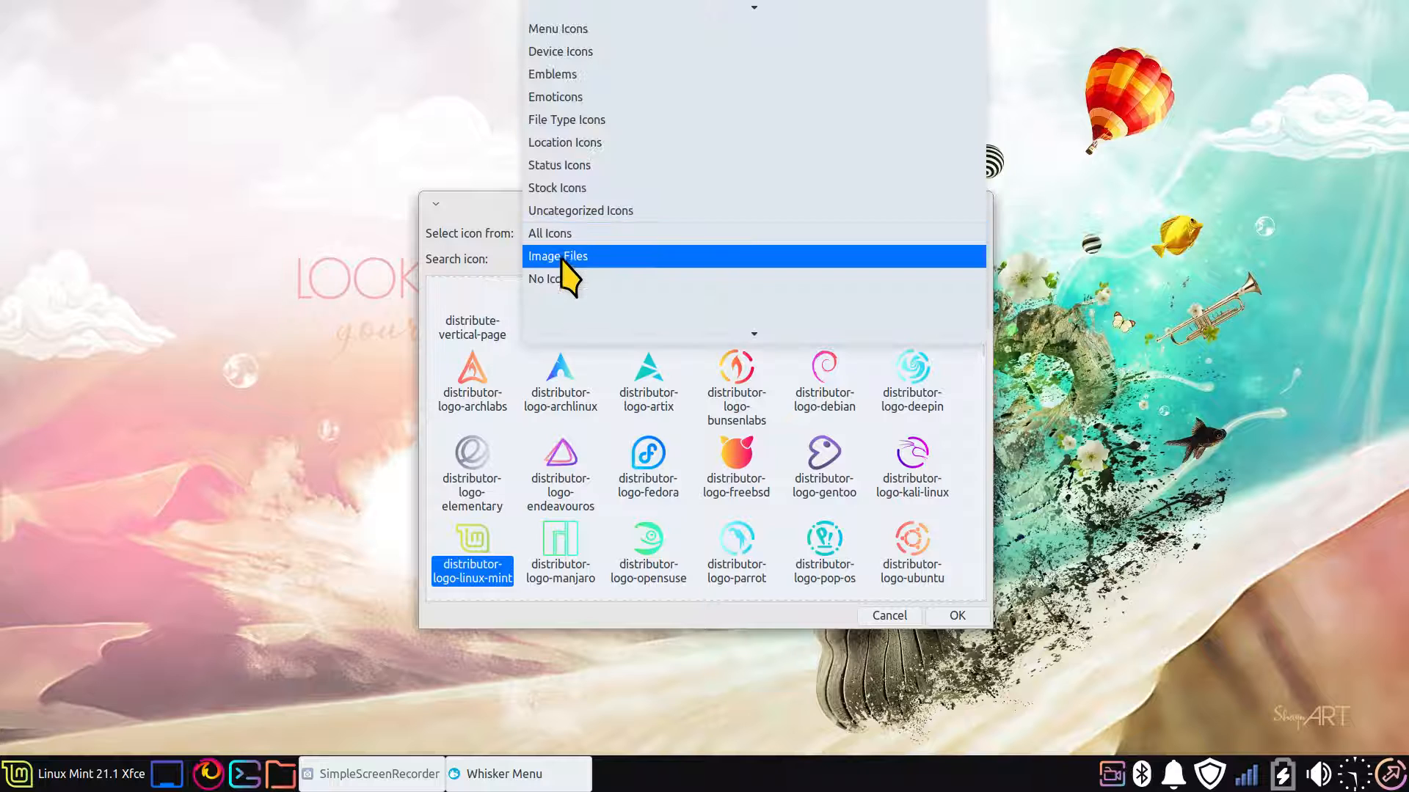
left_click(1230, 164)
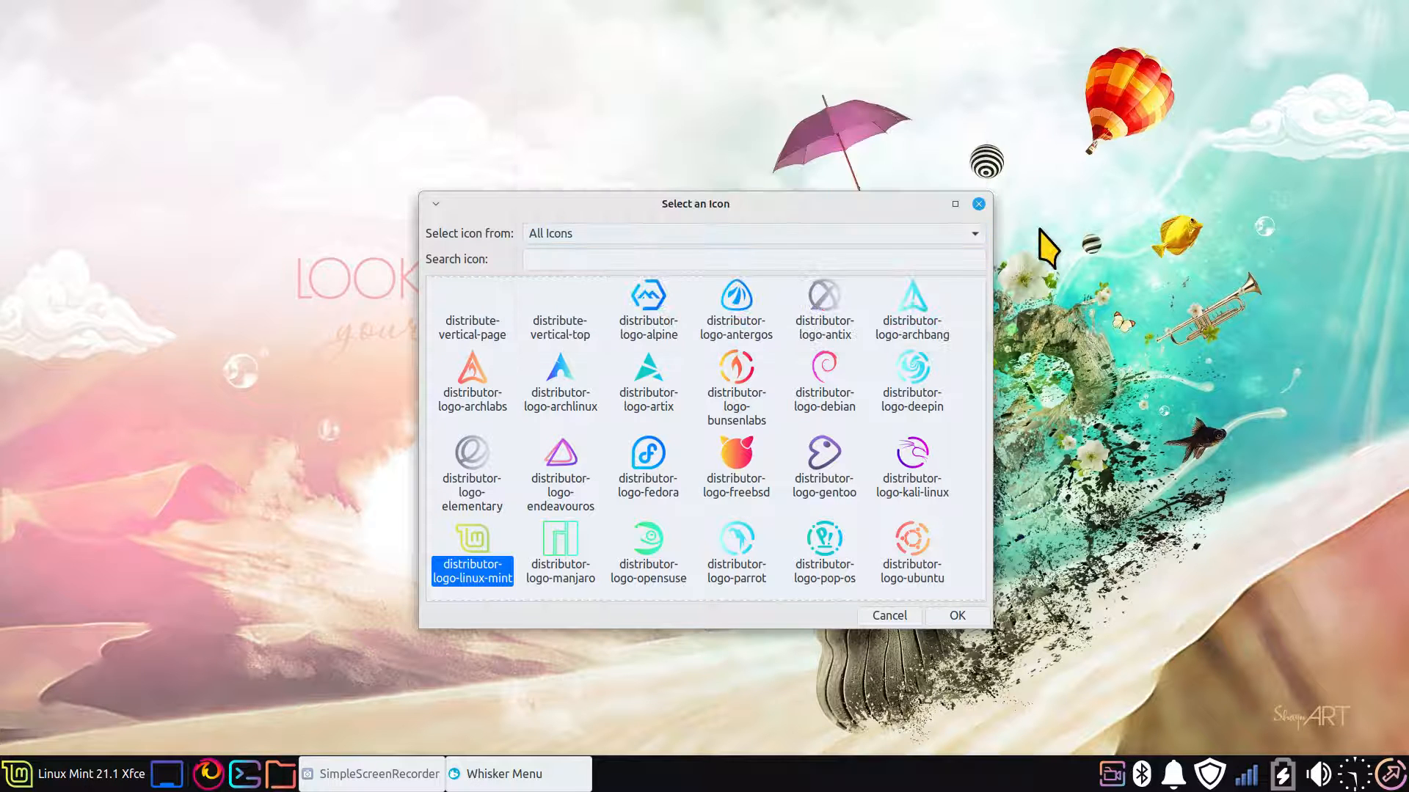
left_click(979, 204)
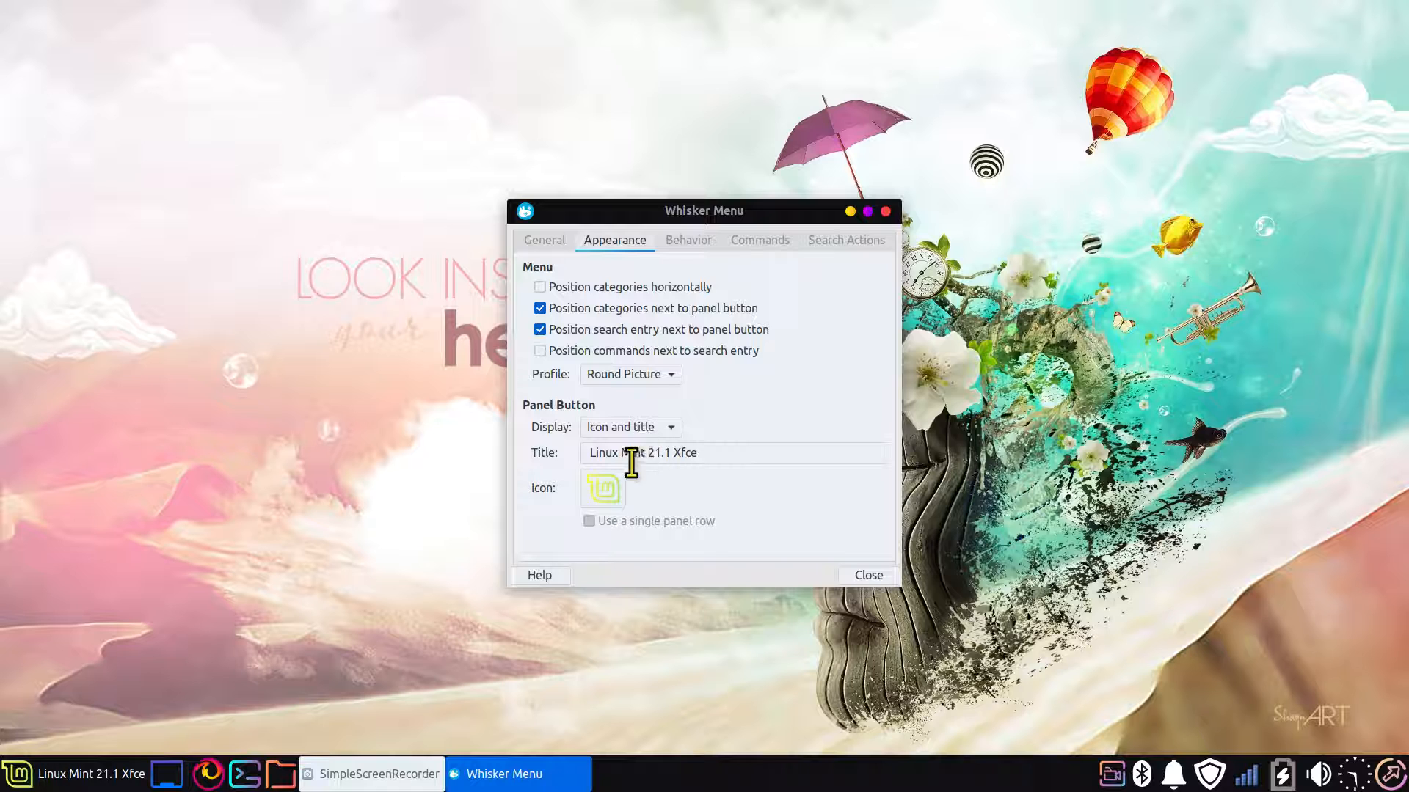
left_click(885, 212)
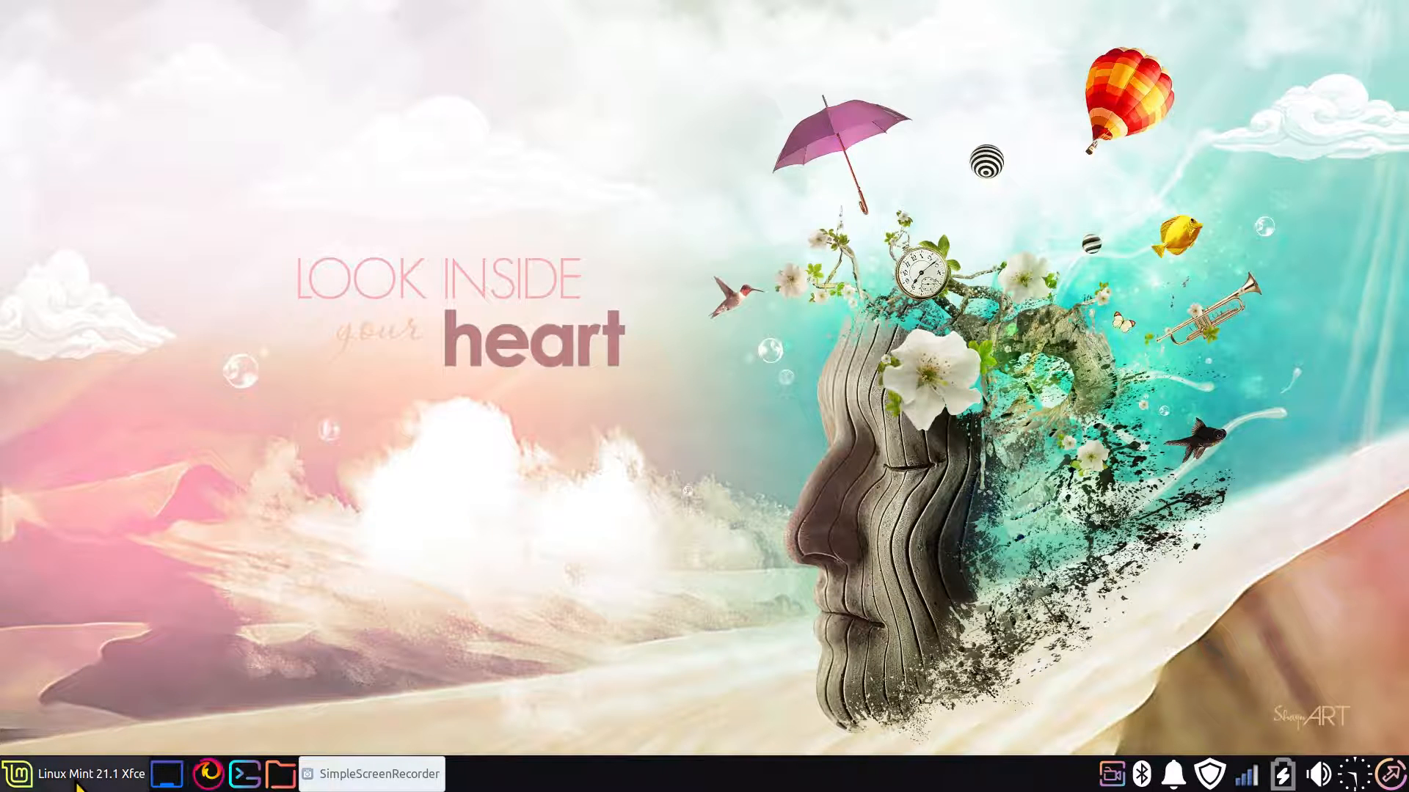
Open the Mouse and Touchpad settings, centre the window on the desktop, and show the cursor themes
left_click(15, 778)
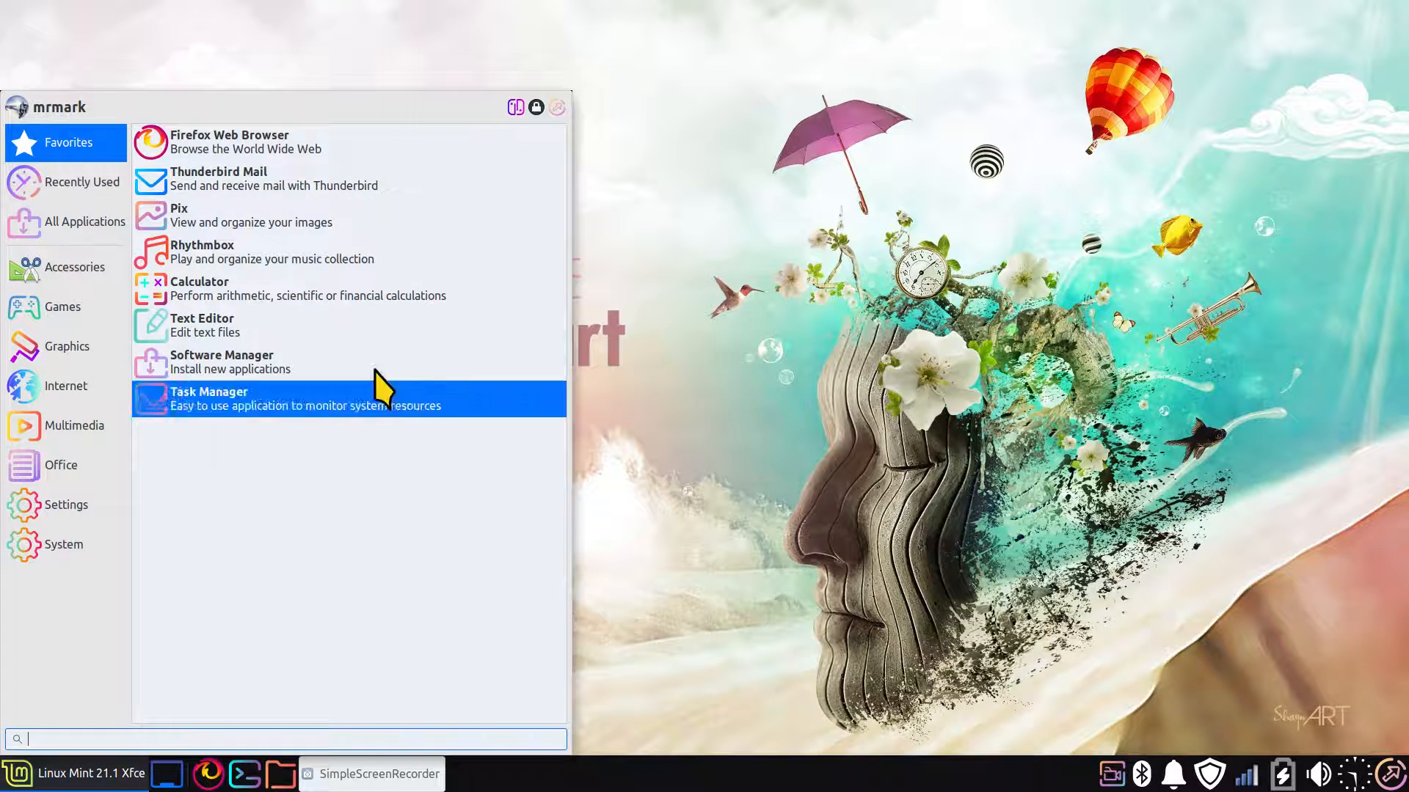
left_click(512, 101)
left_click(473, 180)
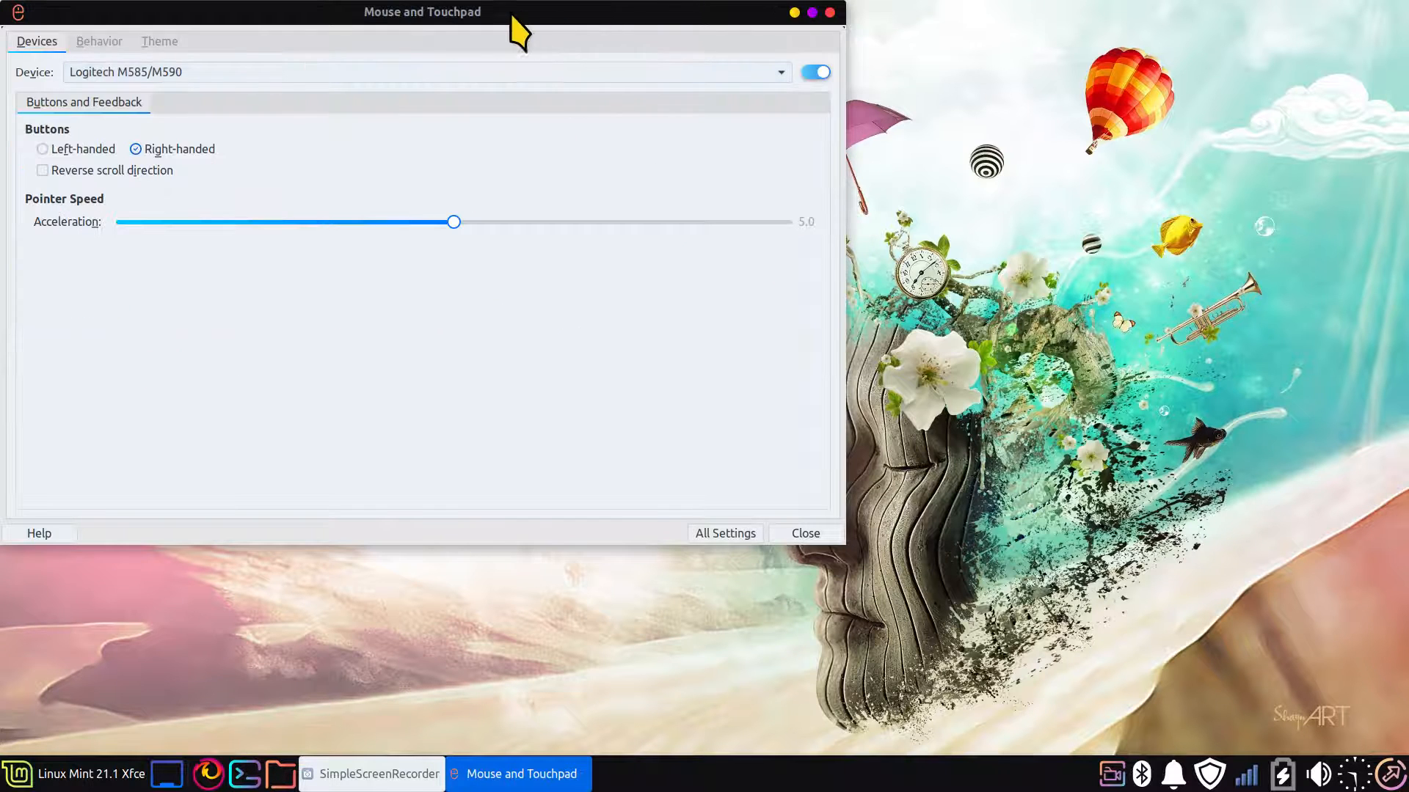
left_click_drag(519, 31, 814, 176)
left_click(470, 195)
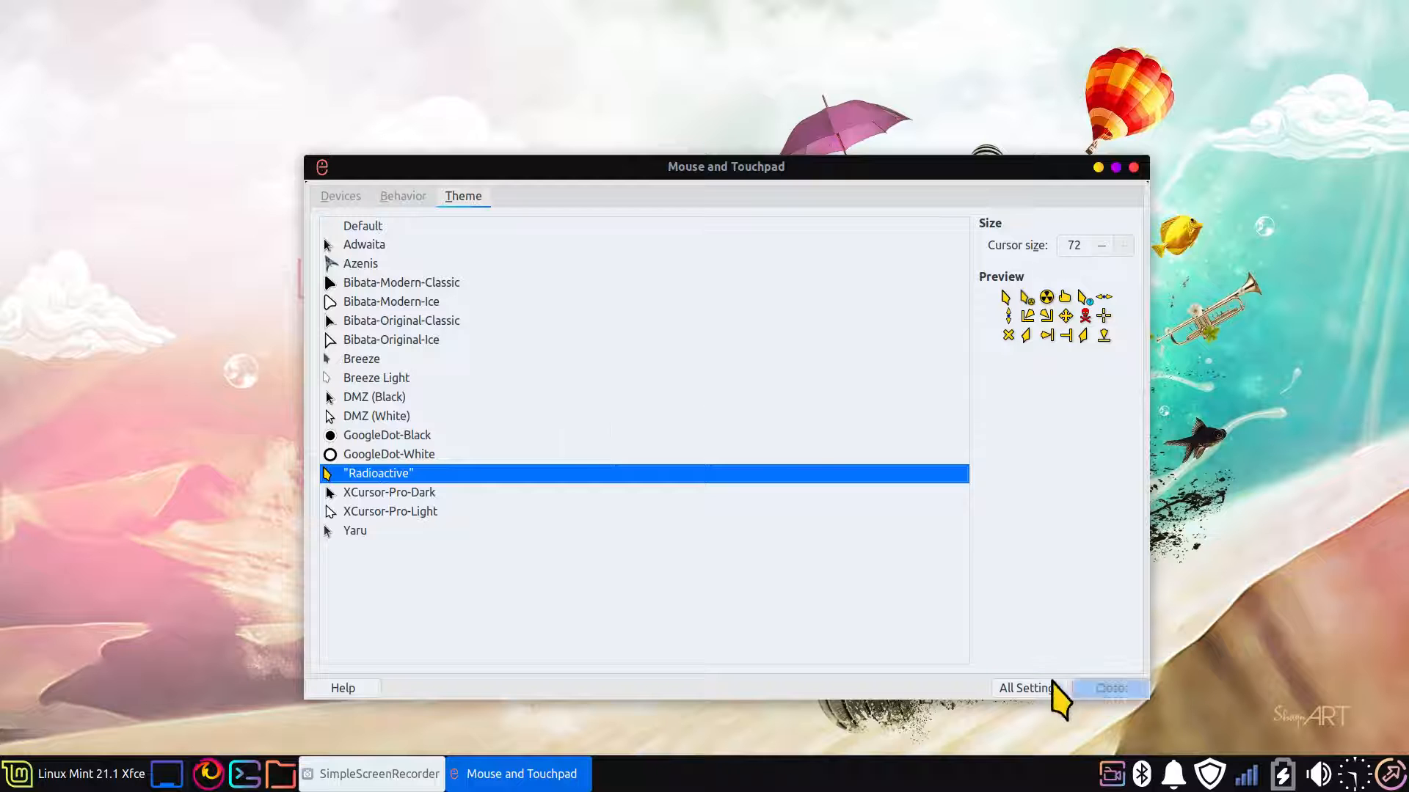
View the Appearance style list among all settings and return to the cursor themes in Mouse and Touchpad
left_click(1031, 688)
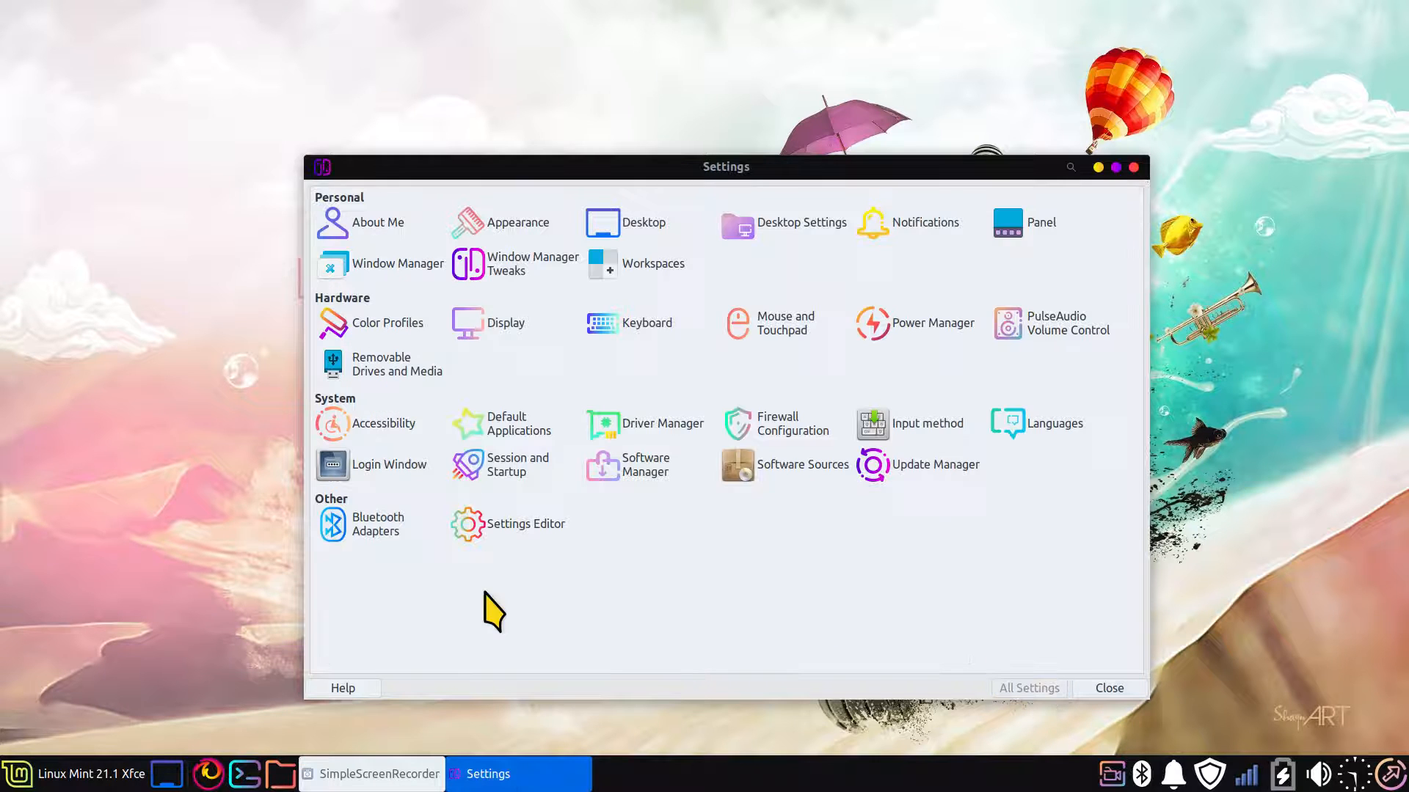
left_click(503, 224)
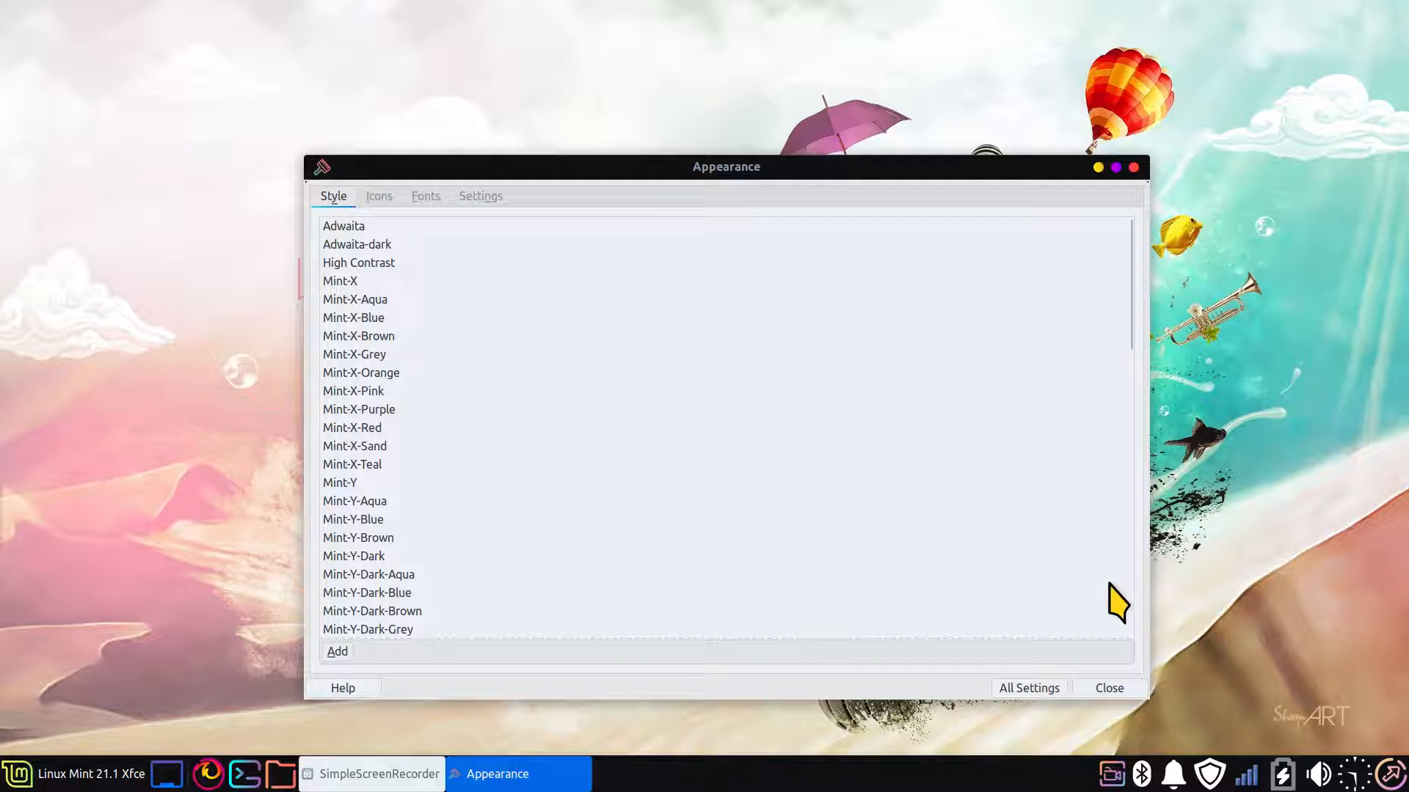
left_click(1027, 688)
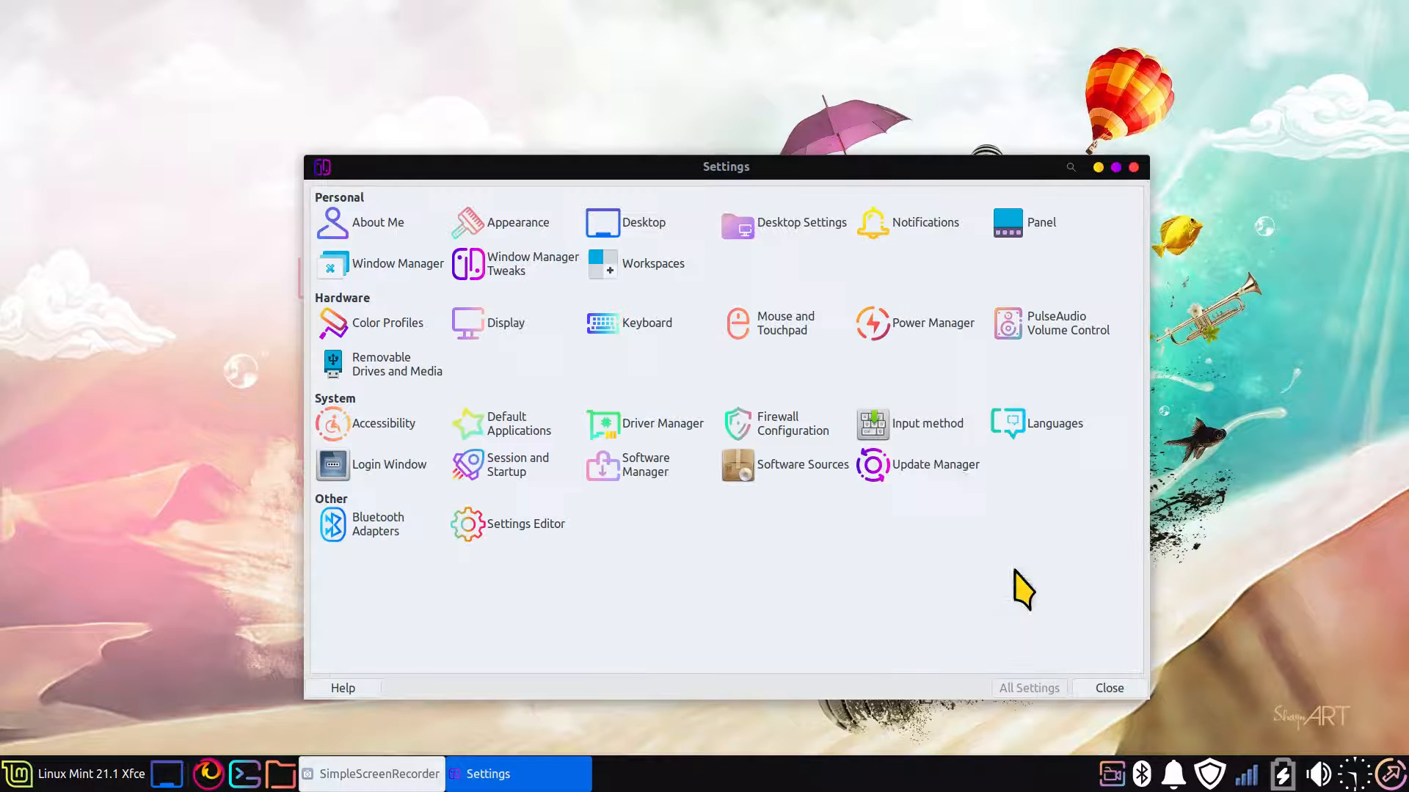
left_click(778, 327)
left_click(464, 196)
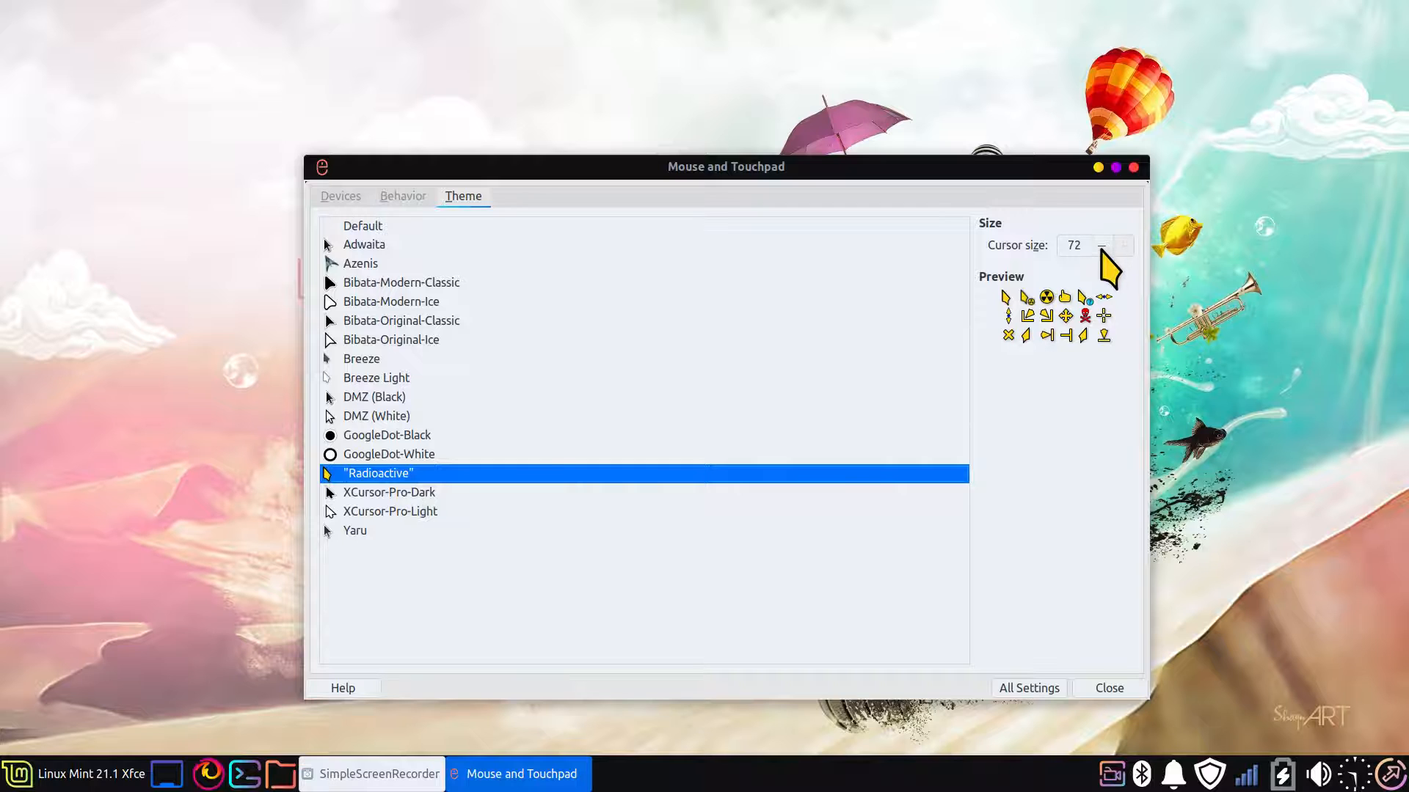
Try the Radioactive cursor at size 16 and bring it back to size 72
left_click(1101, 247)
left_click_drag(1099, 247, 1099, 247)
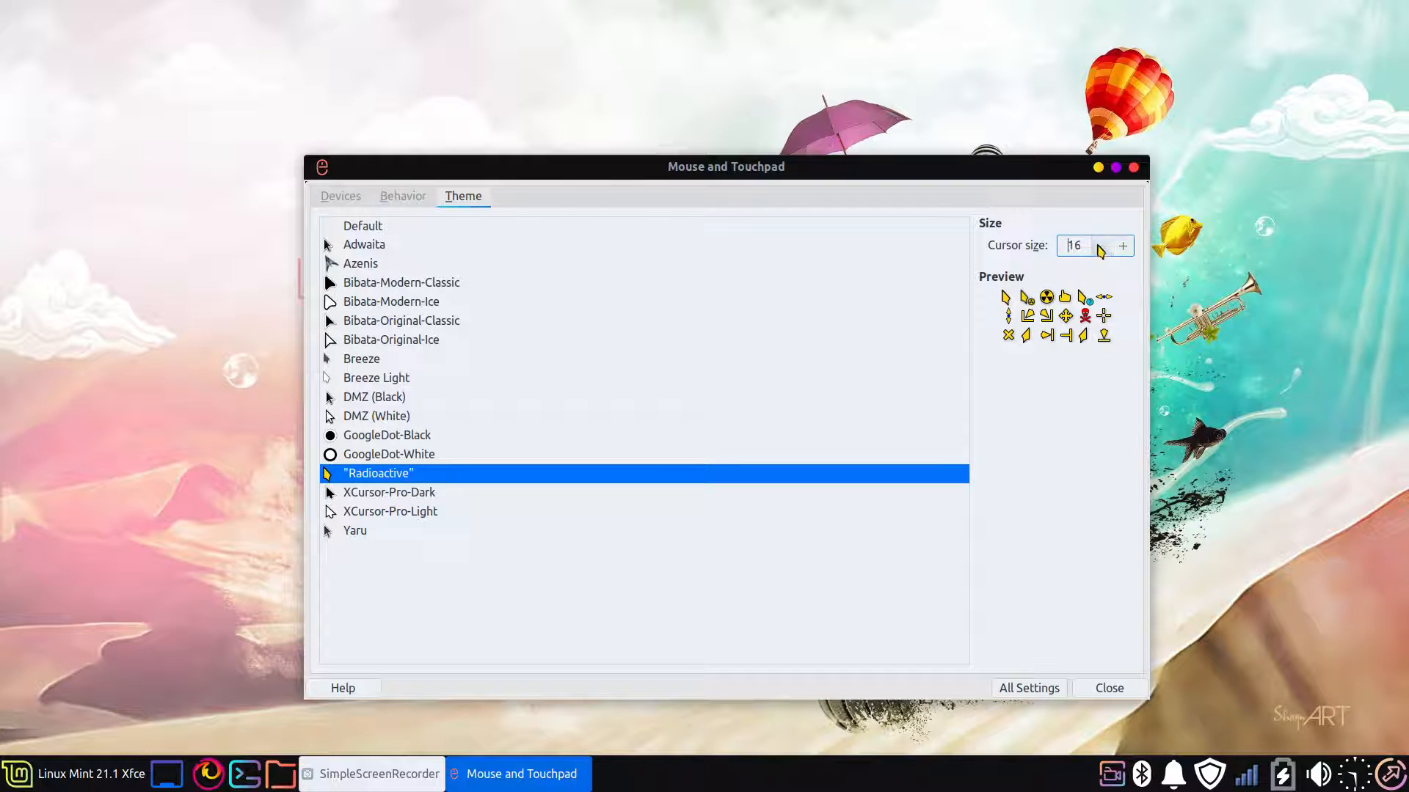
left_click(1123, 249)
left_click_drag(1123, 252, 1125, 253)
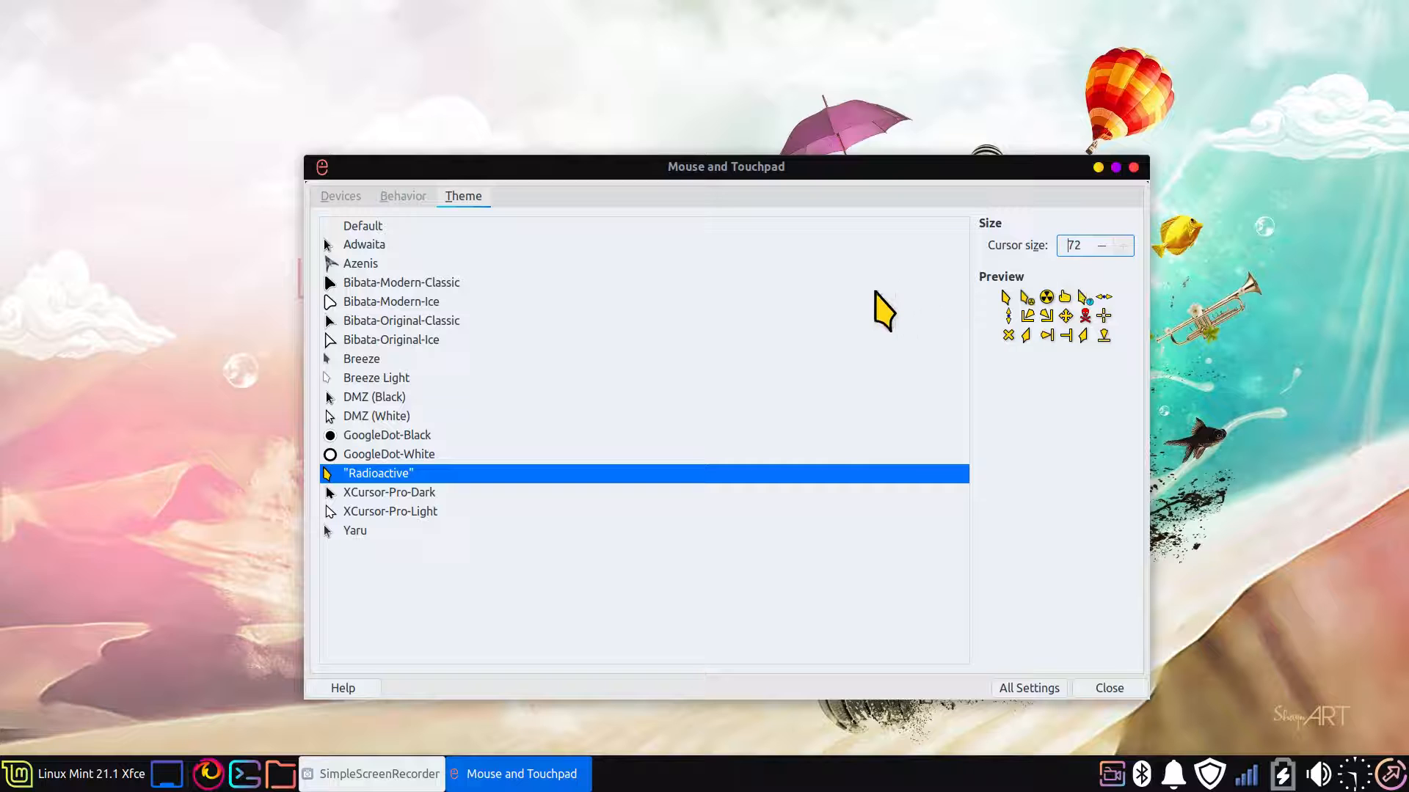
Try the Azenis cursor theme at sizes 47 and 48
left_click(369, 266)
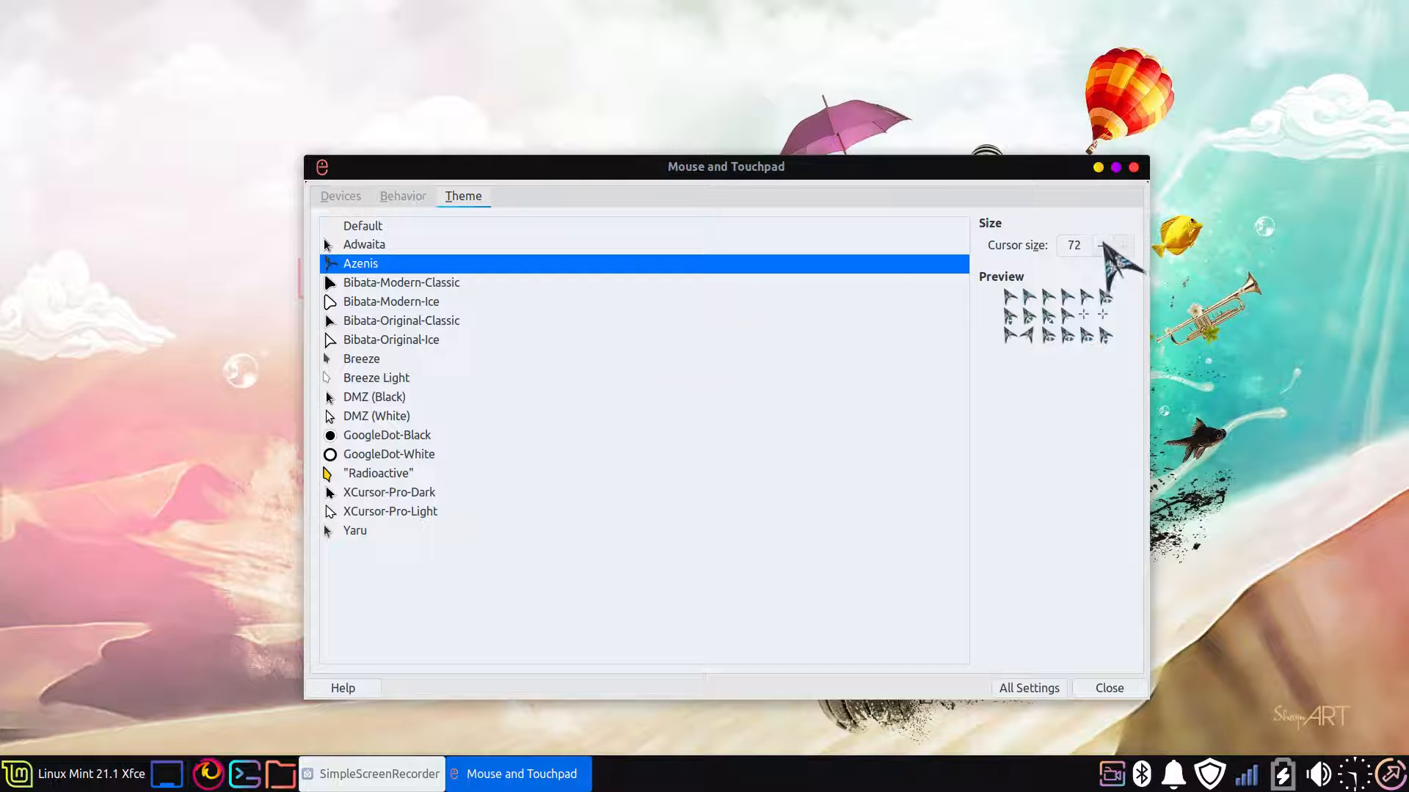
left_click(1101, 246)
left_click(1102, 246)
left_click(1101, 246)
left_click(1102, 246)
left_click(1101, 246)
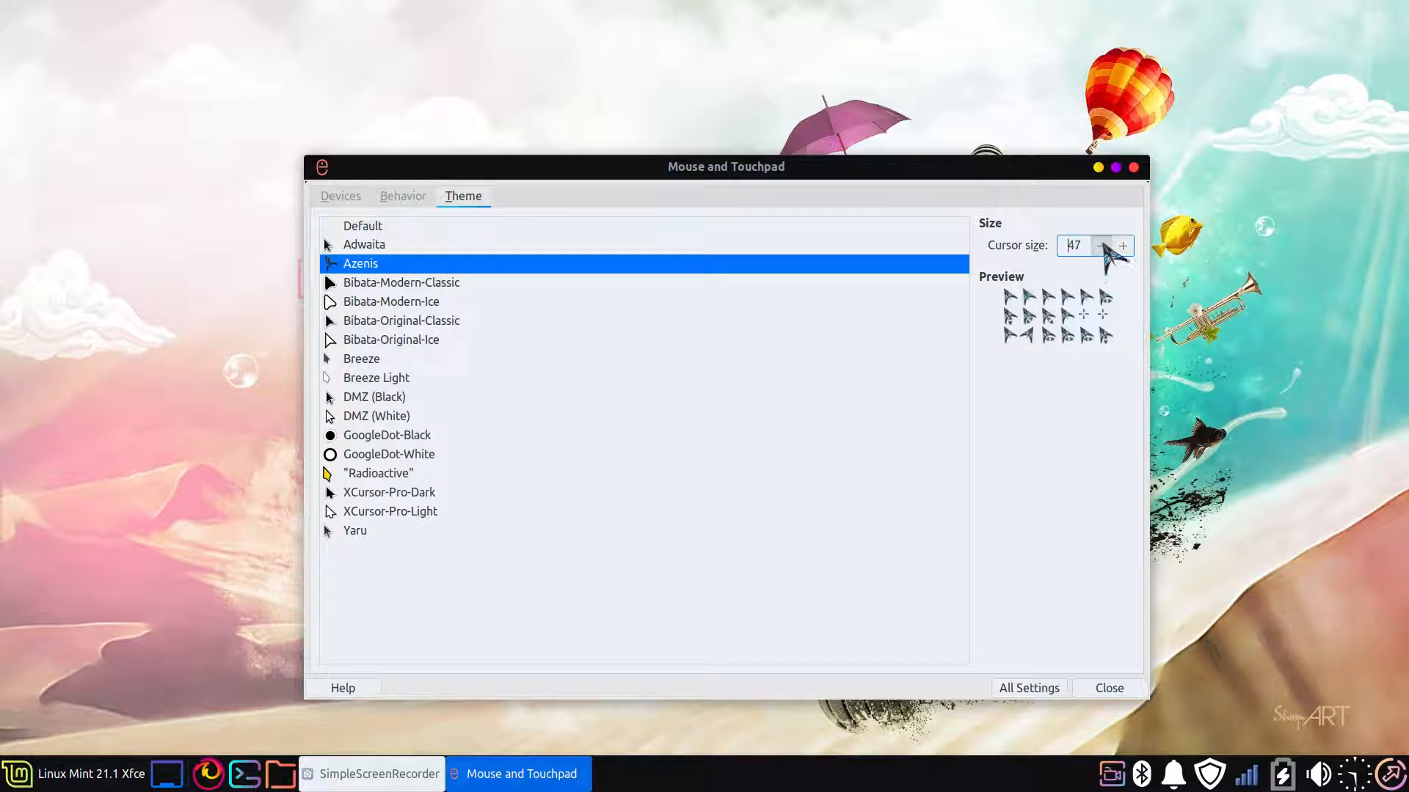
left_click(1121, 246)
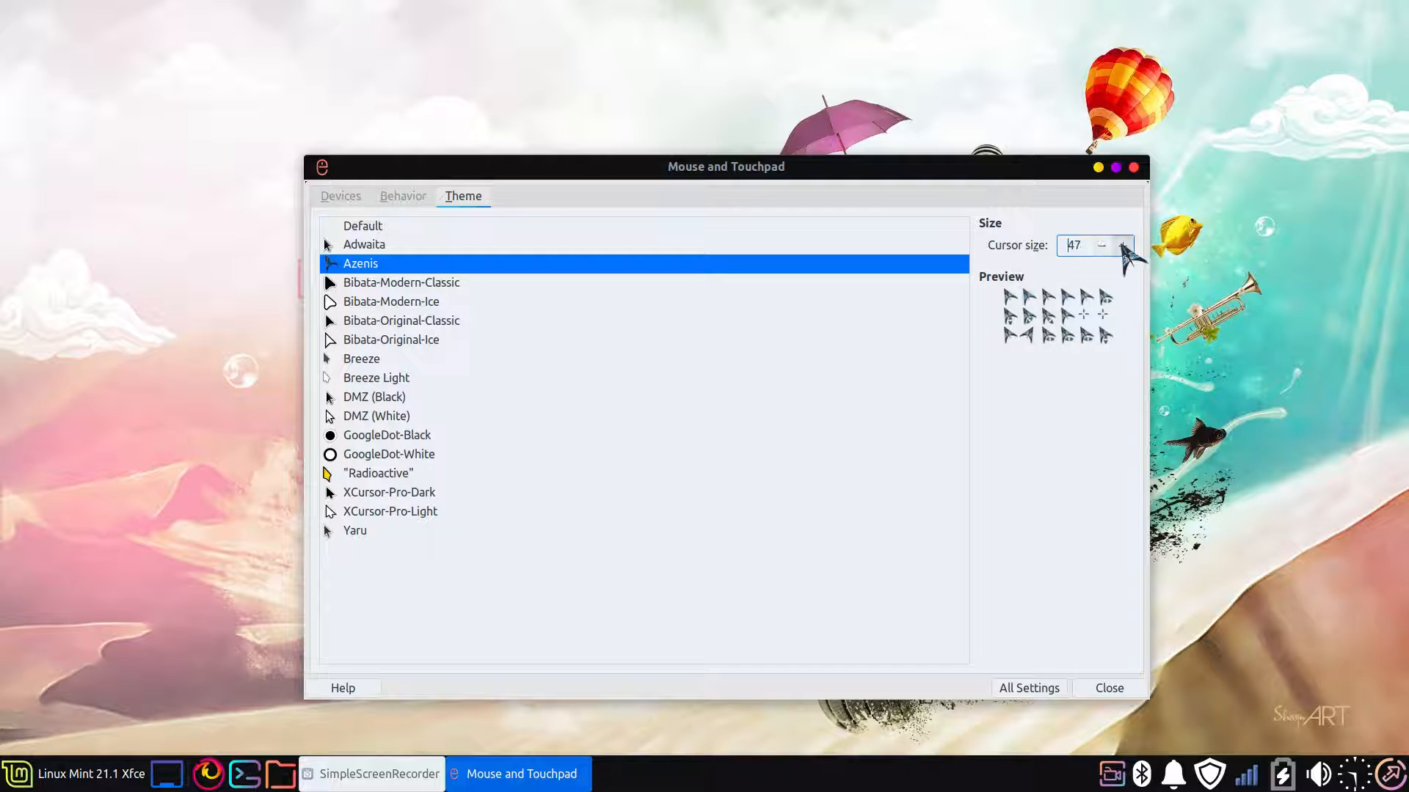
left_click(1121, 246)
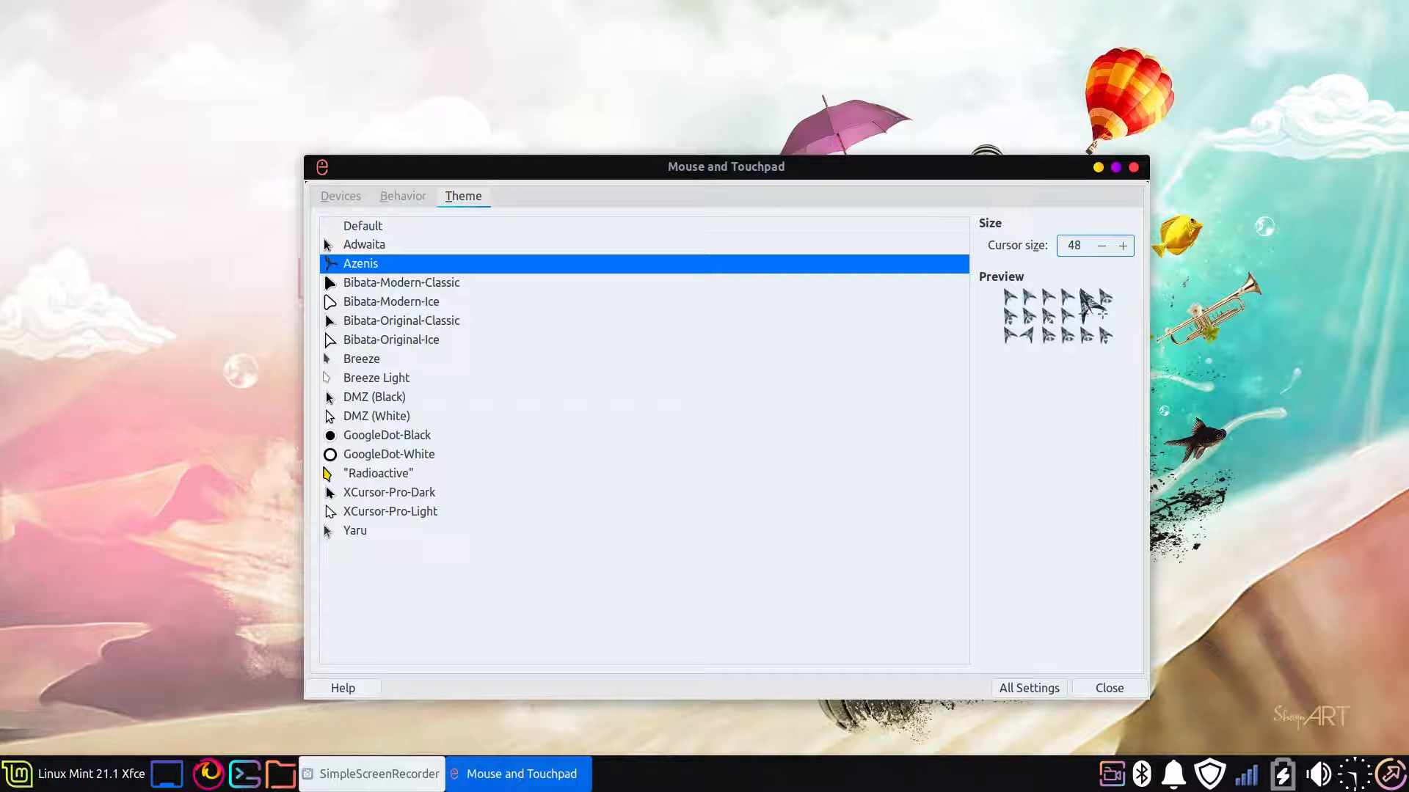
Set the cursor size to 32, try the Adwaita cursor theme, and apply the Radioactive theme
left_click(1101, 246)
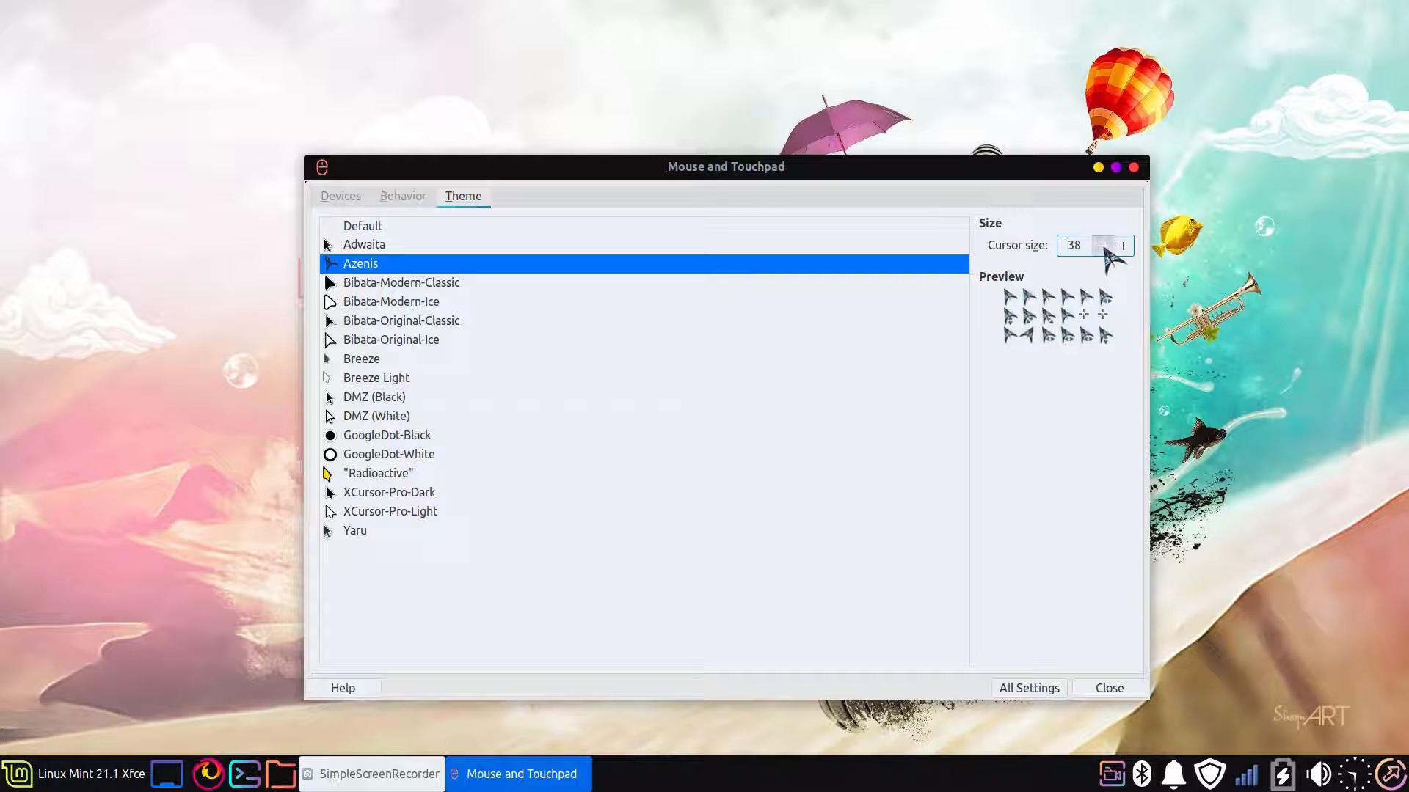
left_click(1101, 246)
left_click(1123, 246)
left_click(1122, 246)
left_click(400, 247)
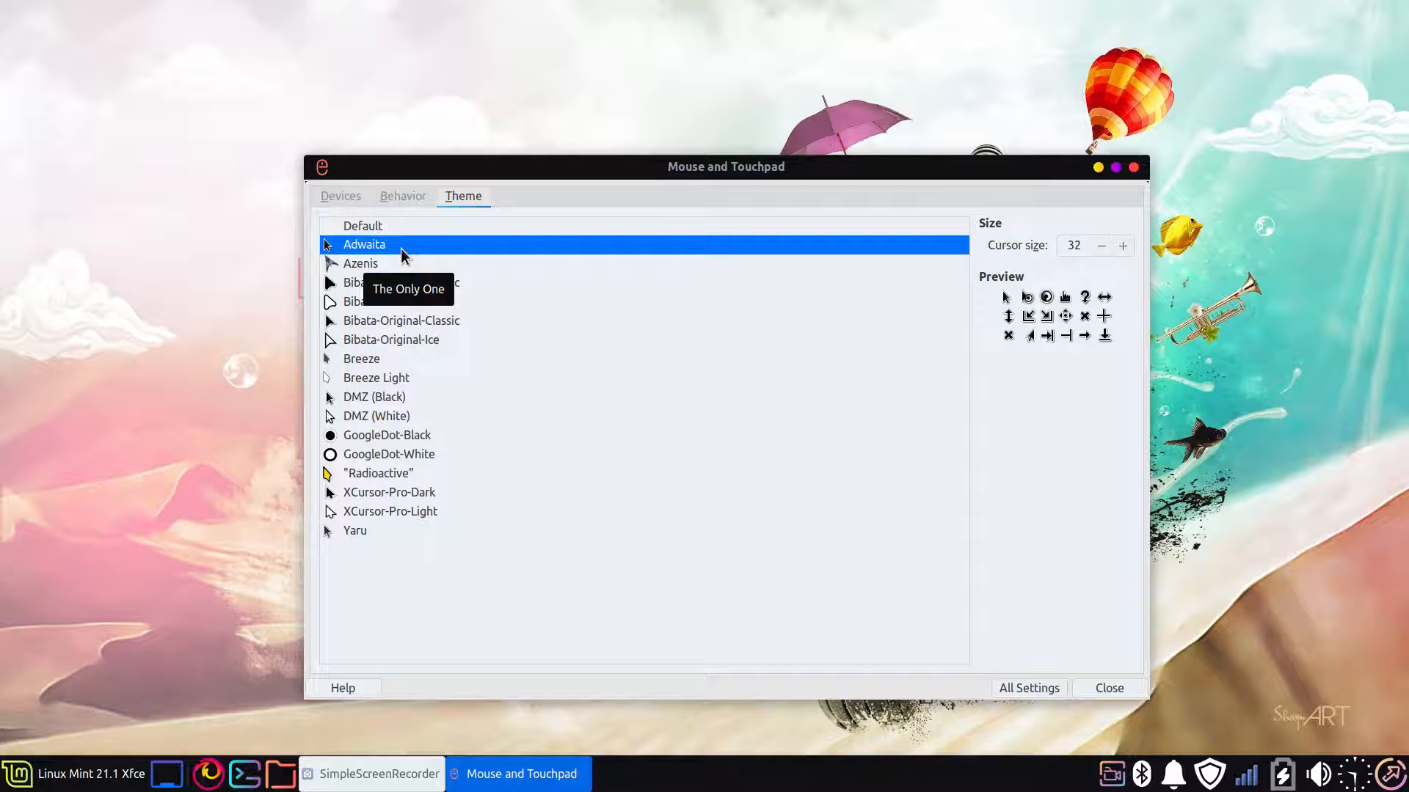
left_click(396, 471)
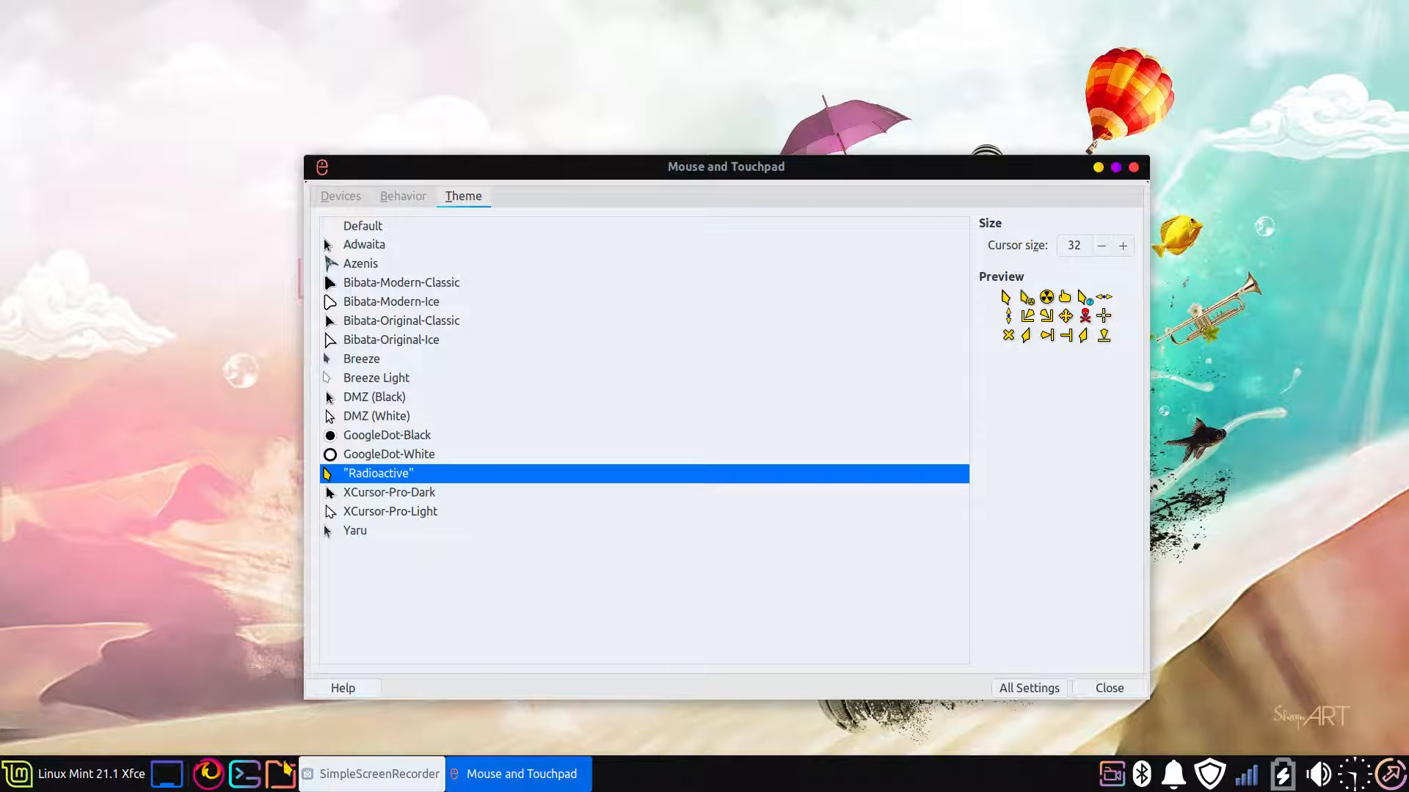
Reveal the hidden items in the home folder, examine the theme folders inside .icons, and close the file manager
left_click(282, 770)
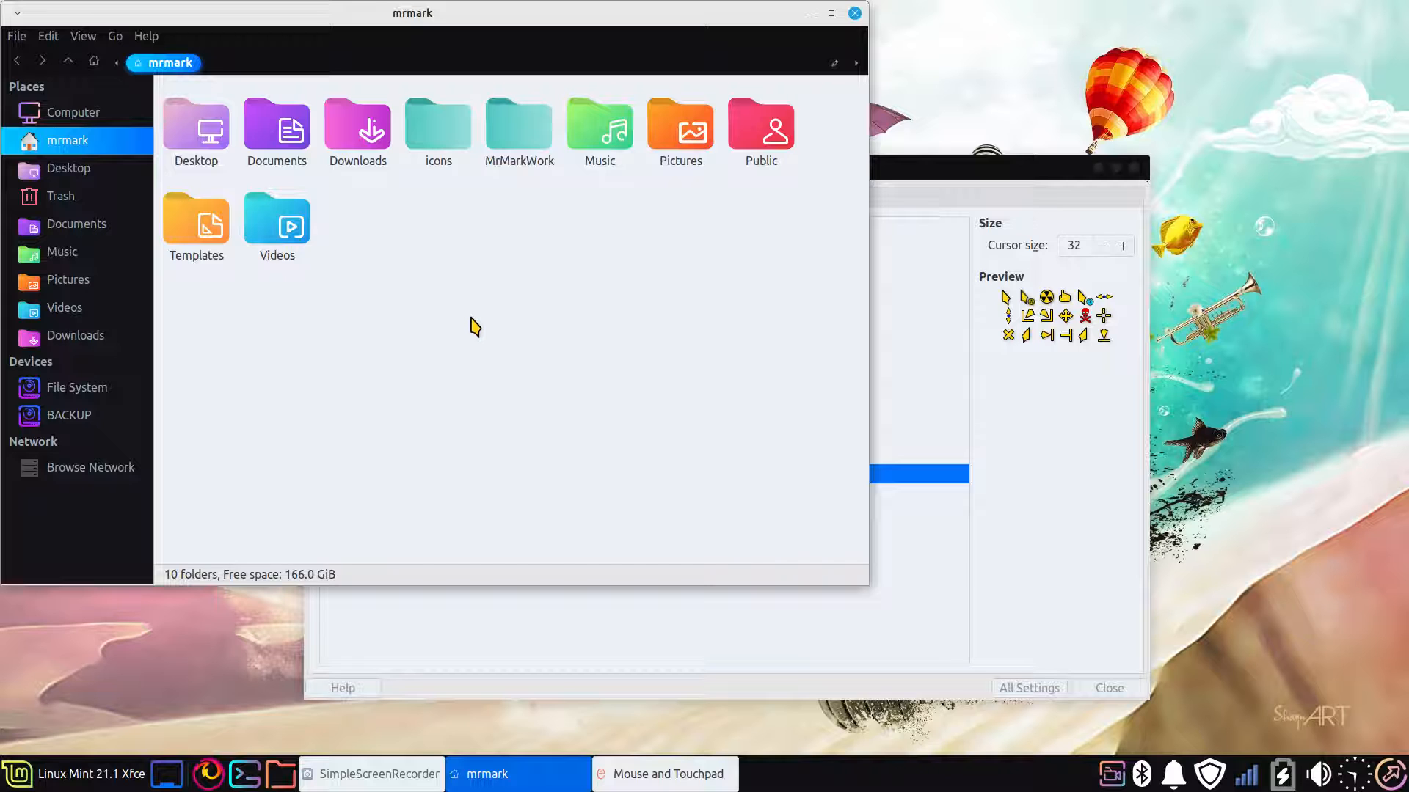
key("ctrl+h")
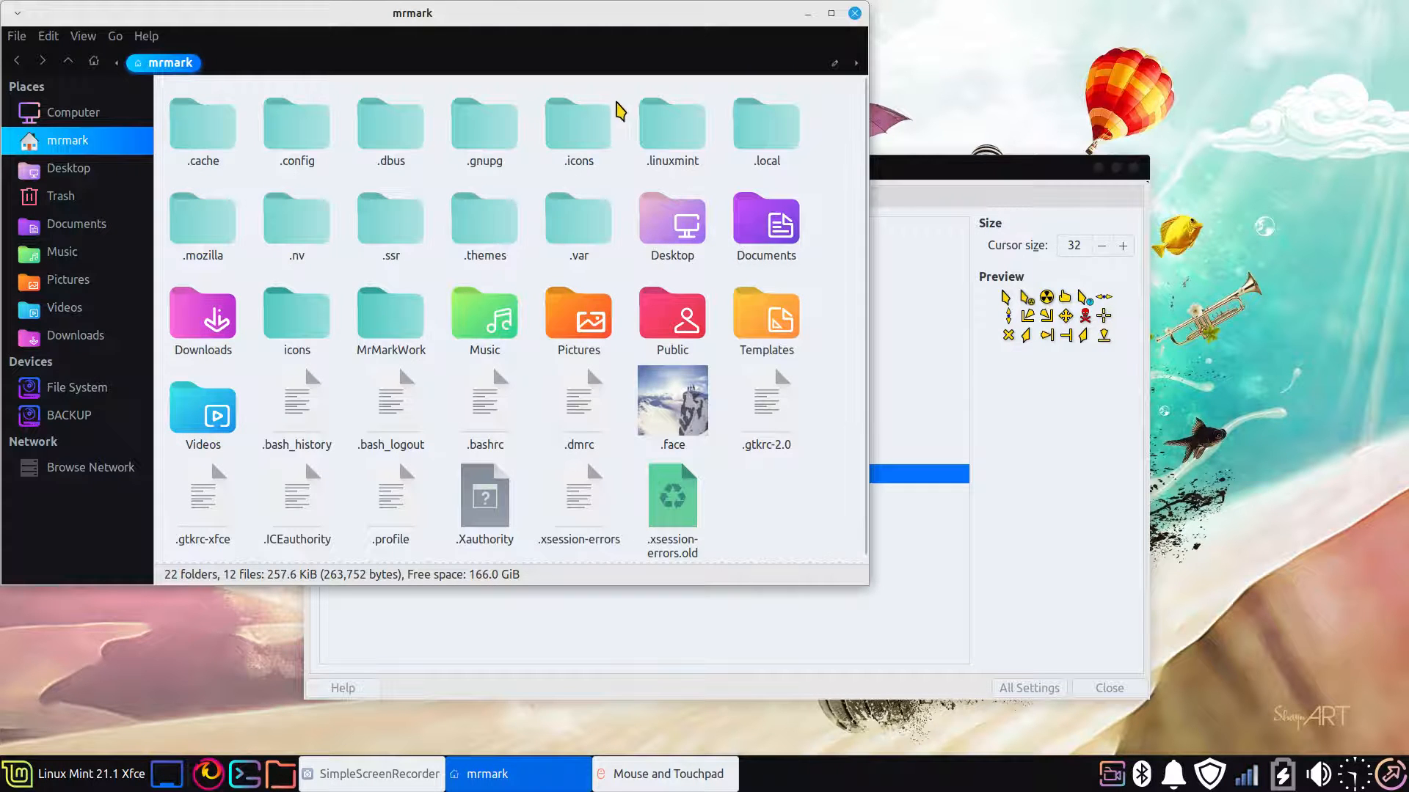
double_click(600, 137)
left_click(387, 143)
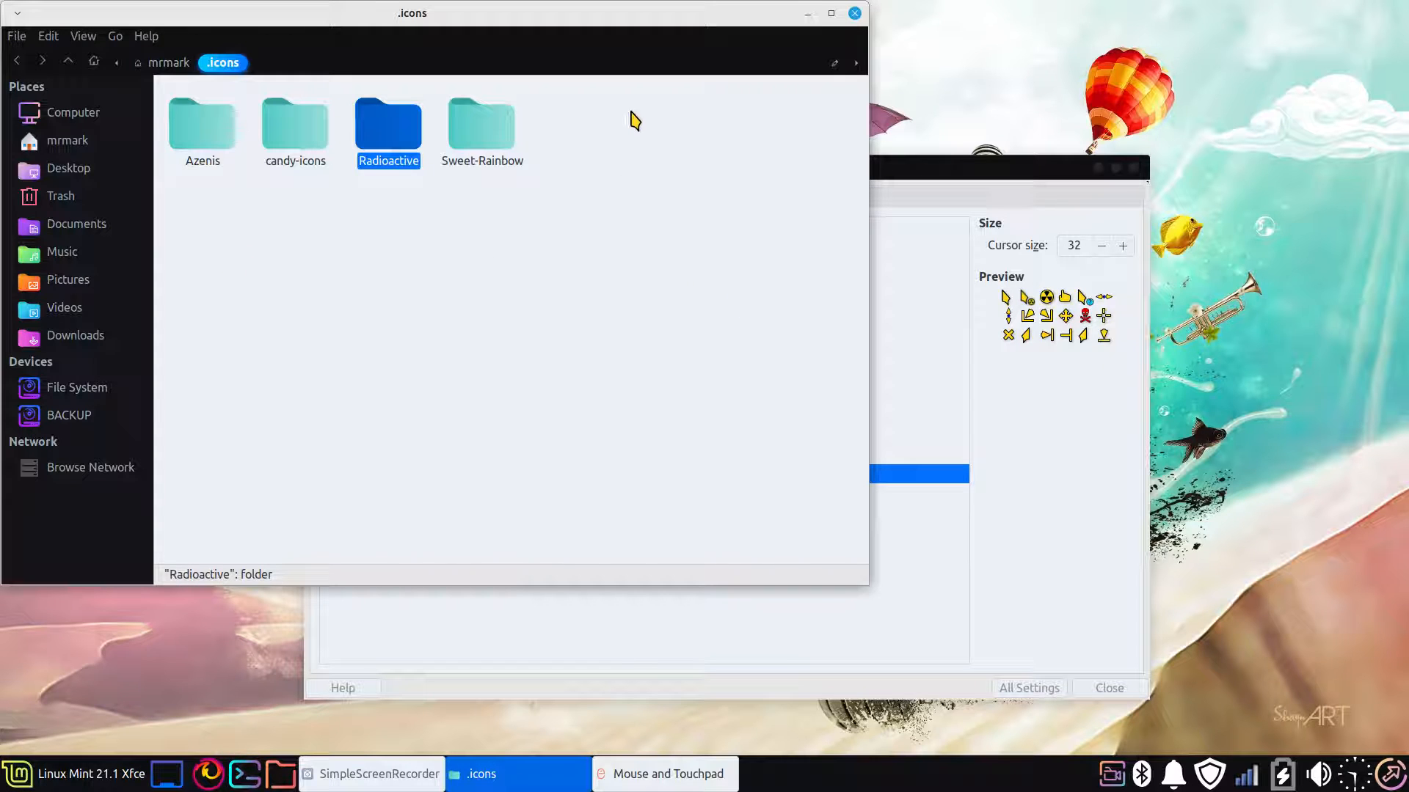
left_click_drag(614, 108, 267, 198)
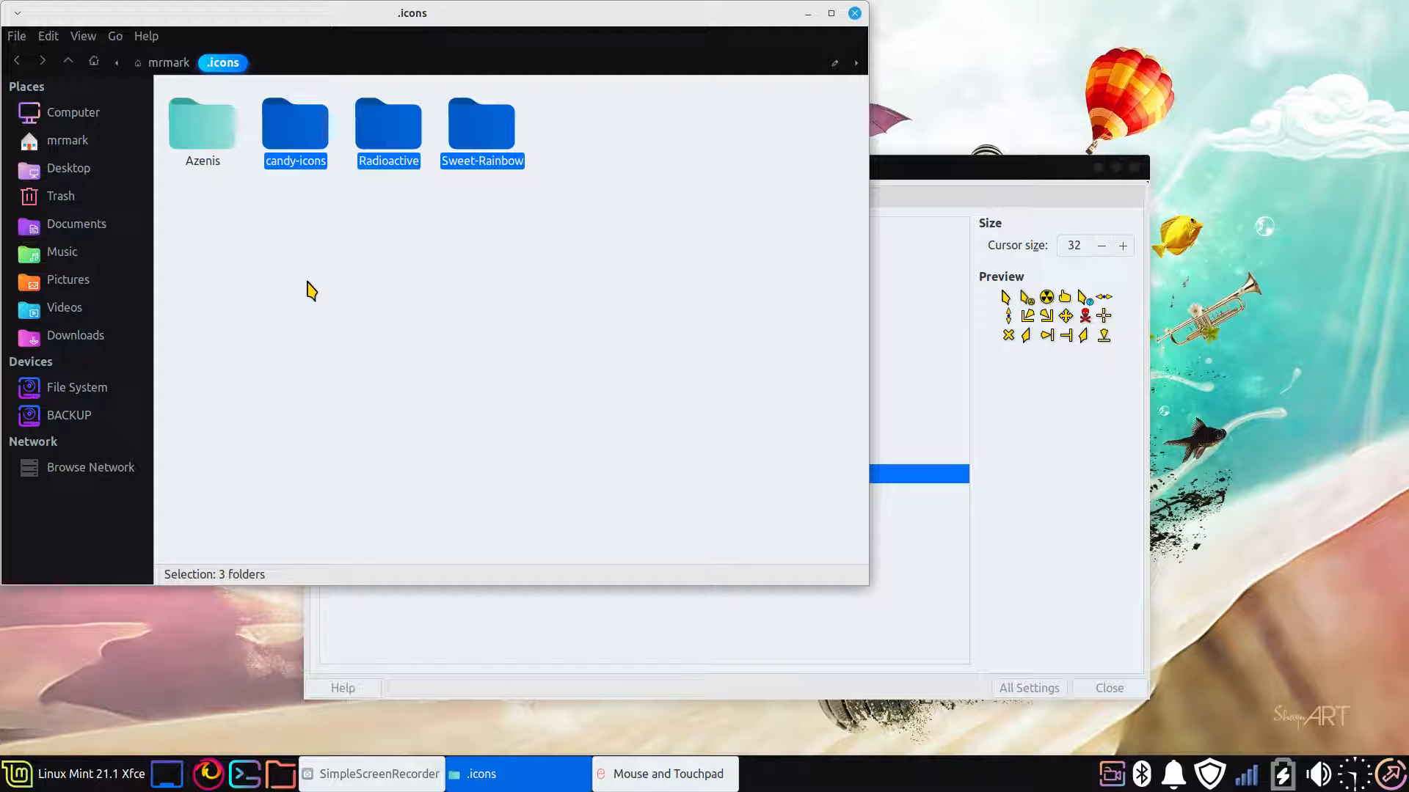
left_click(854, 12)
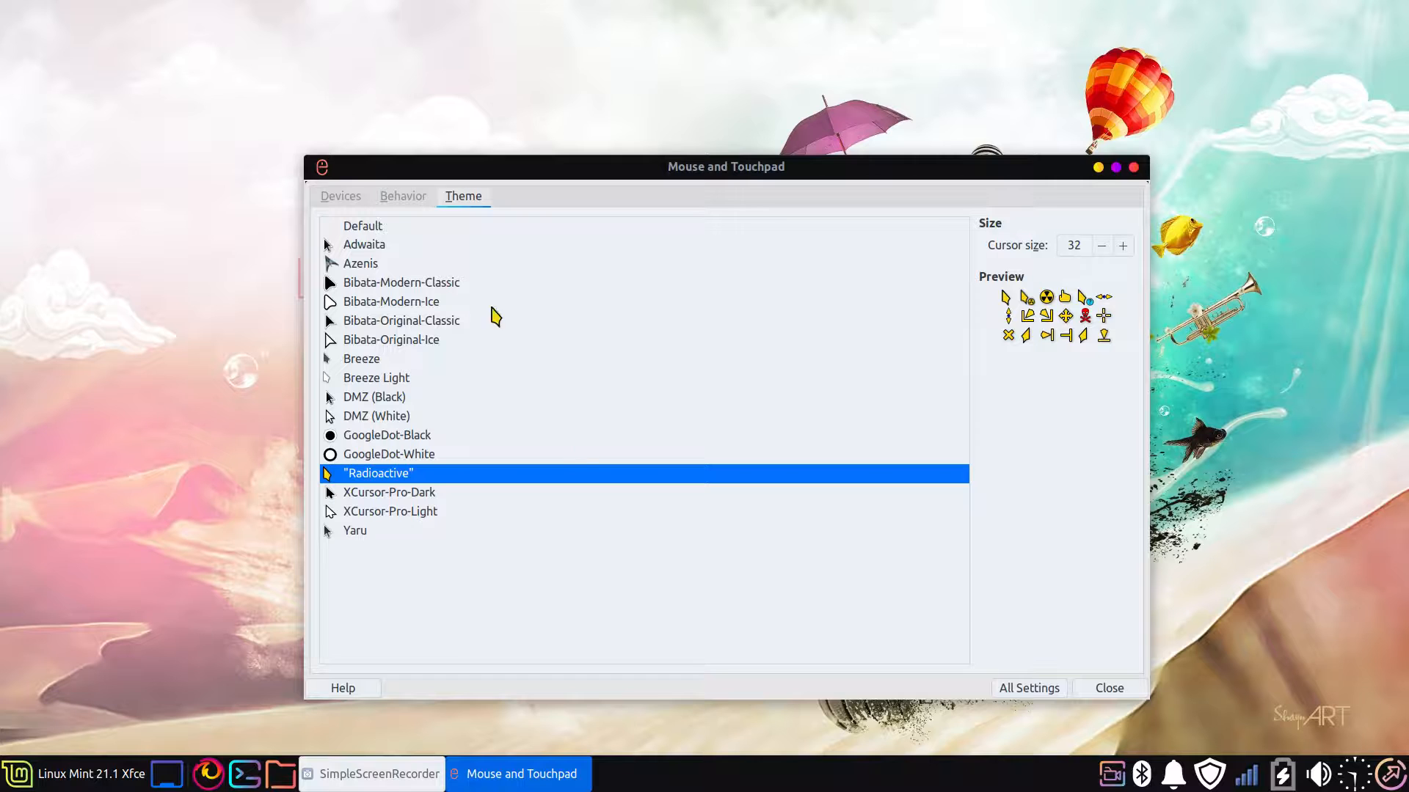
Try the Adwaita-dark style in the Appearance settings and check the selected icon theme with it
left_click(1026, 690)
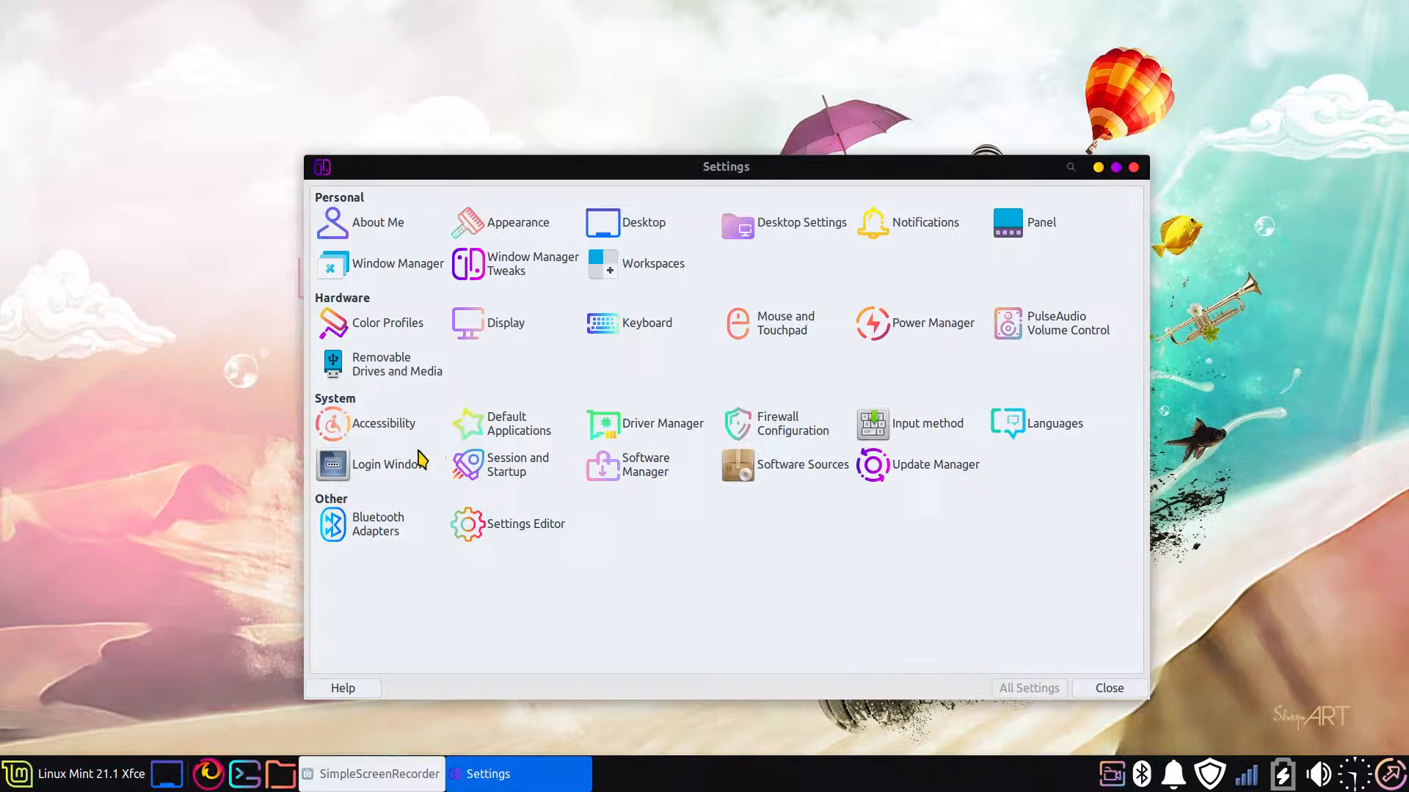
left_click(508, 214)
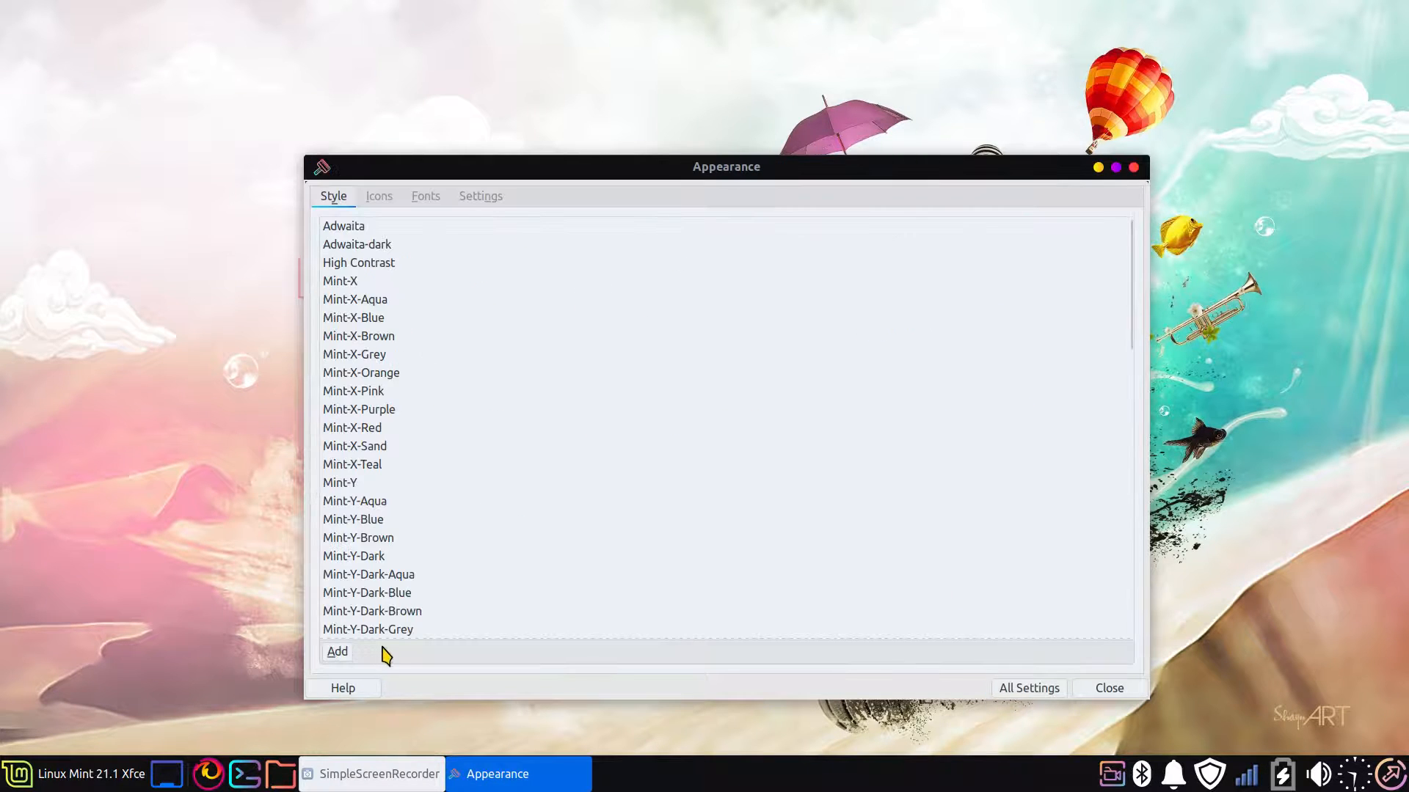
left_click(381, 254)
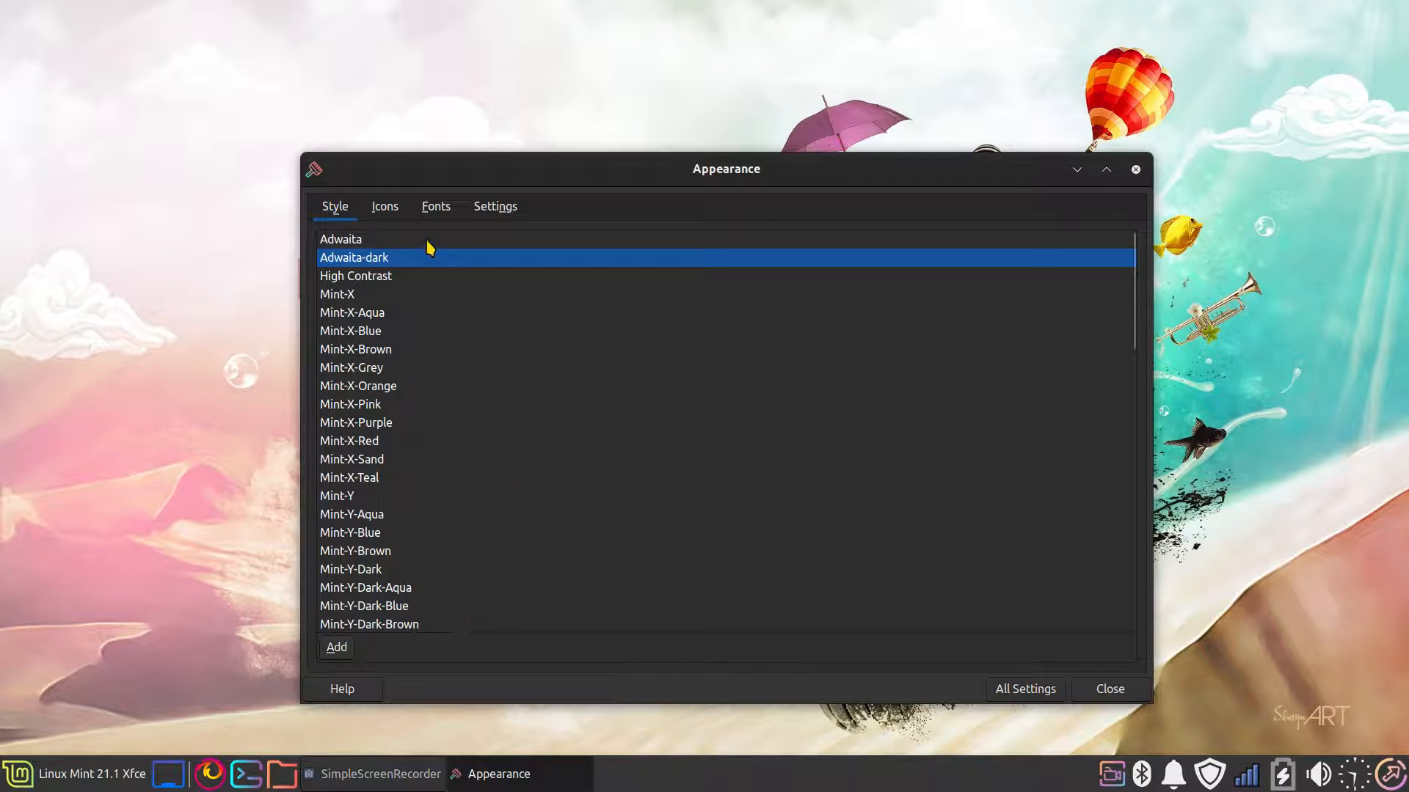
left_click(386, 209)
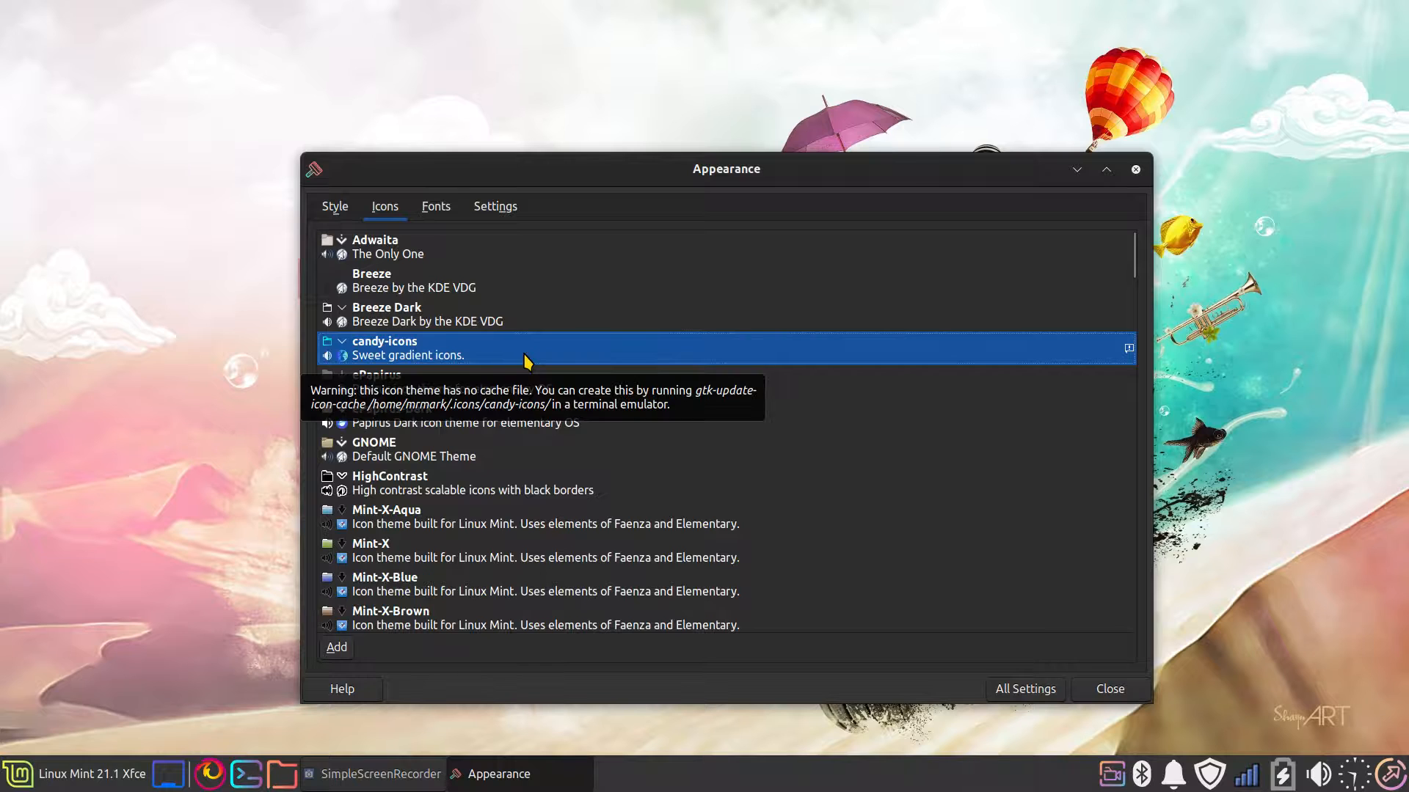
left_click(341, 207)
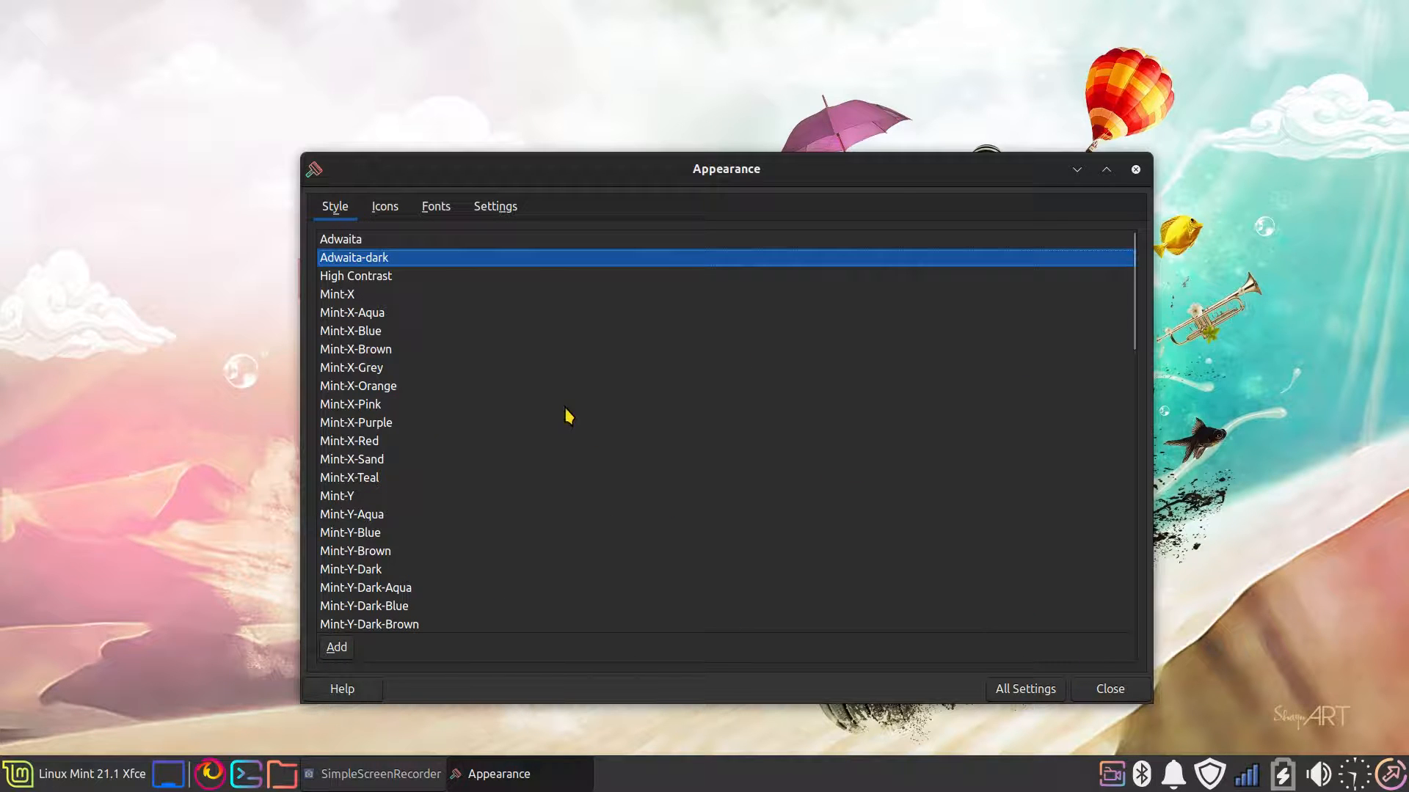
Apply the Sweet-Ambar-Blue style, check the selected icon theme, and close the Appearance settings
left_click_drag(1132, 253, 1132, 528)
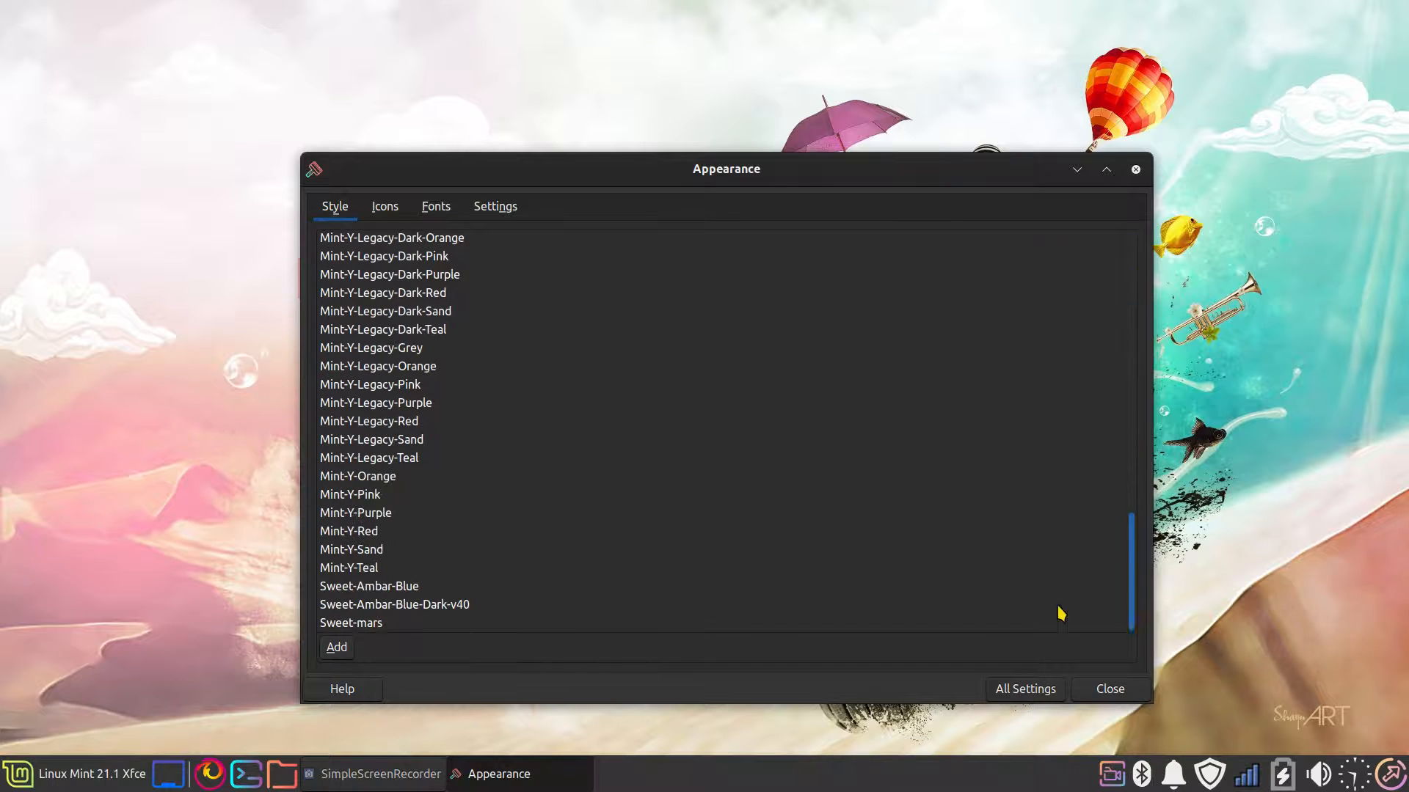
left_click(369, 586)
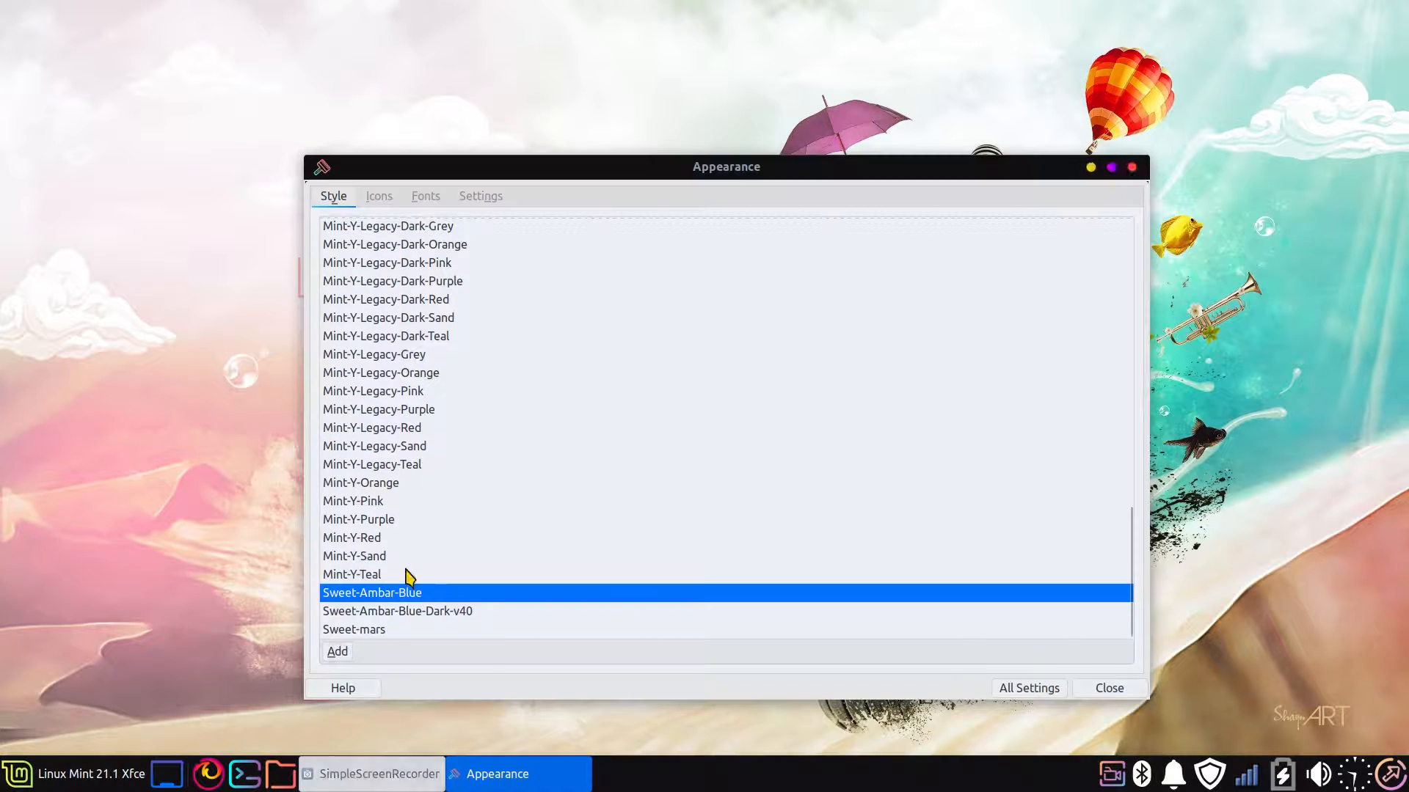
left_click(379, 196)
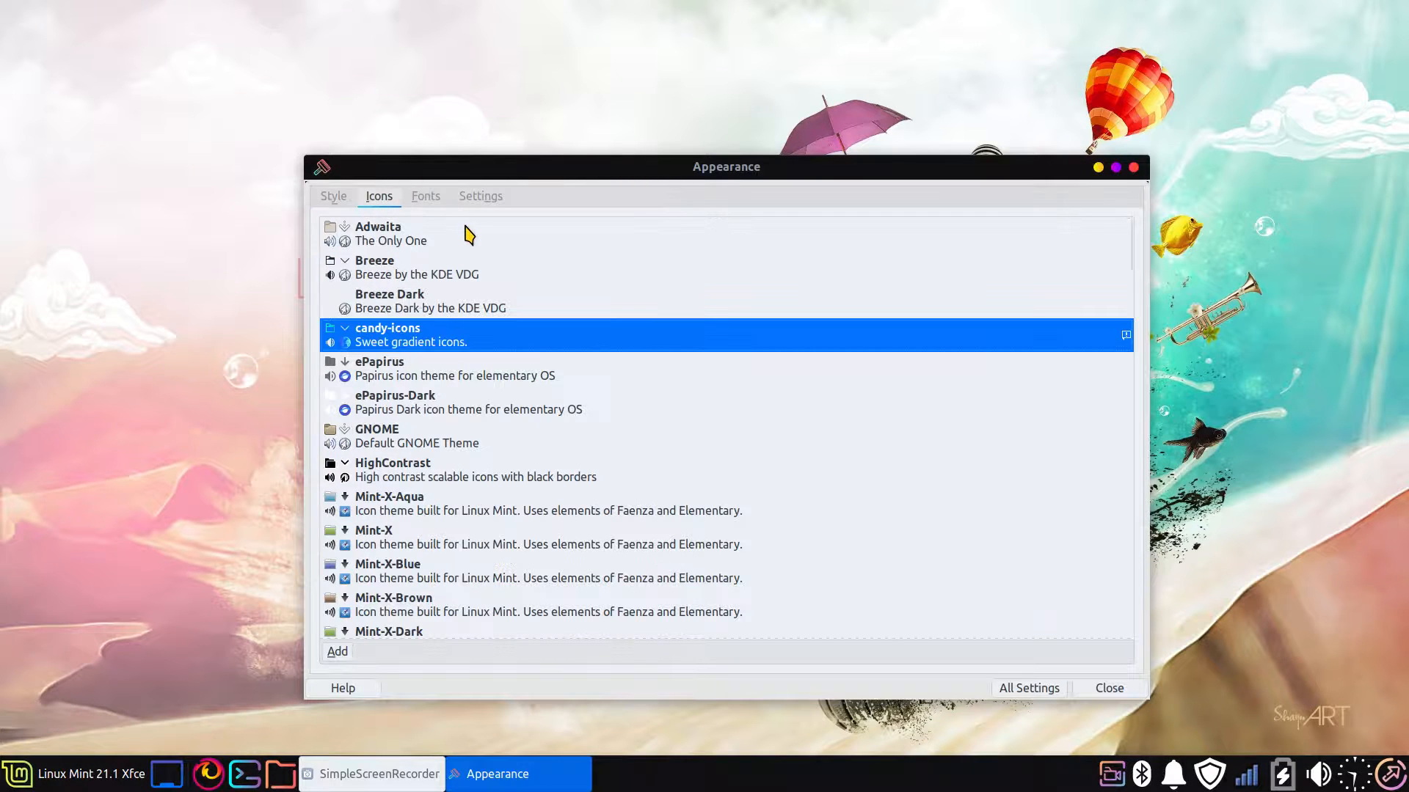
left_click(1108, 688)
Open the home folder in the middle of the desktop and bring up the Appearance settings in front of it
left_click(281, 772)
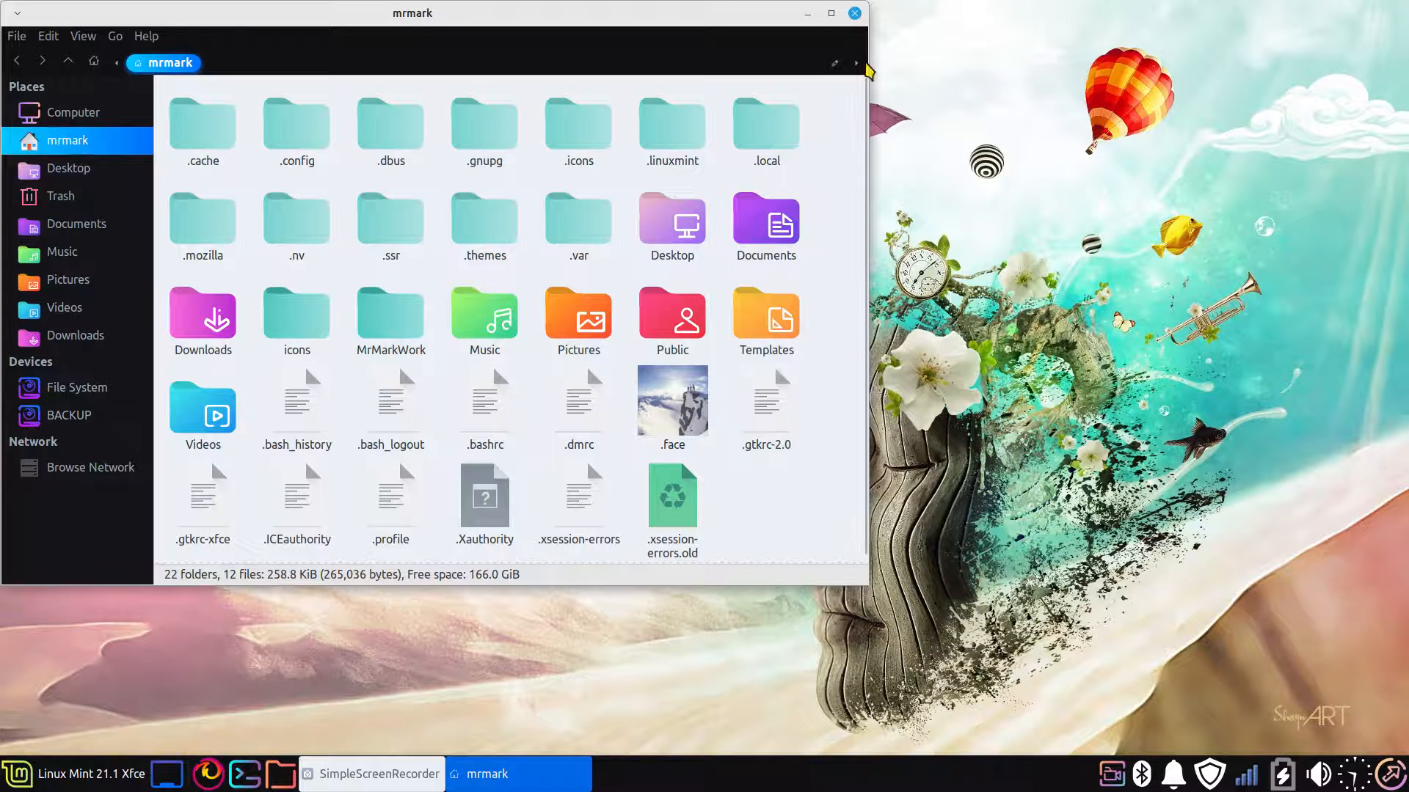
left_click_drag(664, 14, 1005, 80)
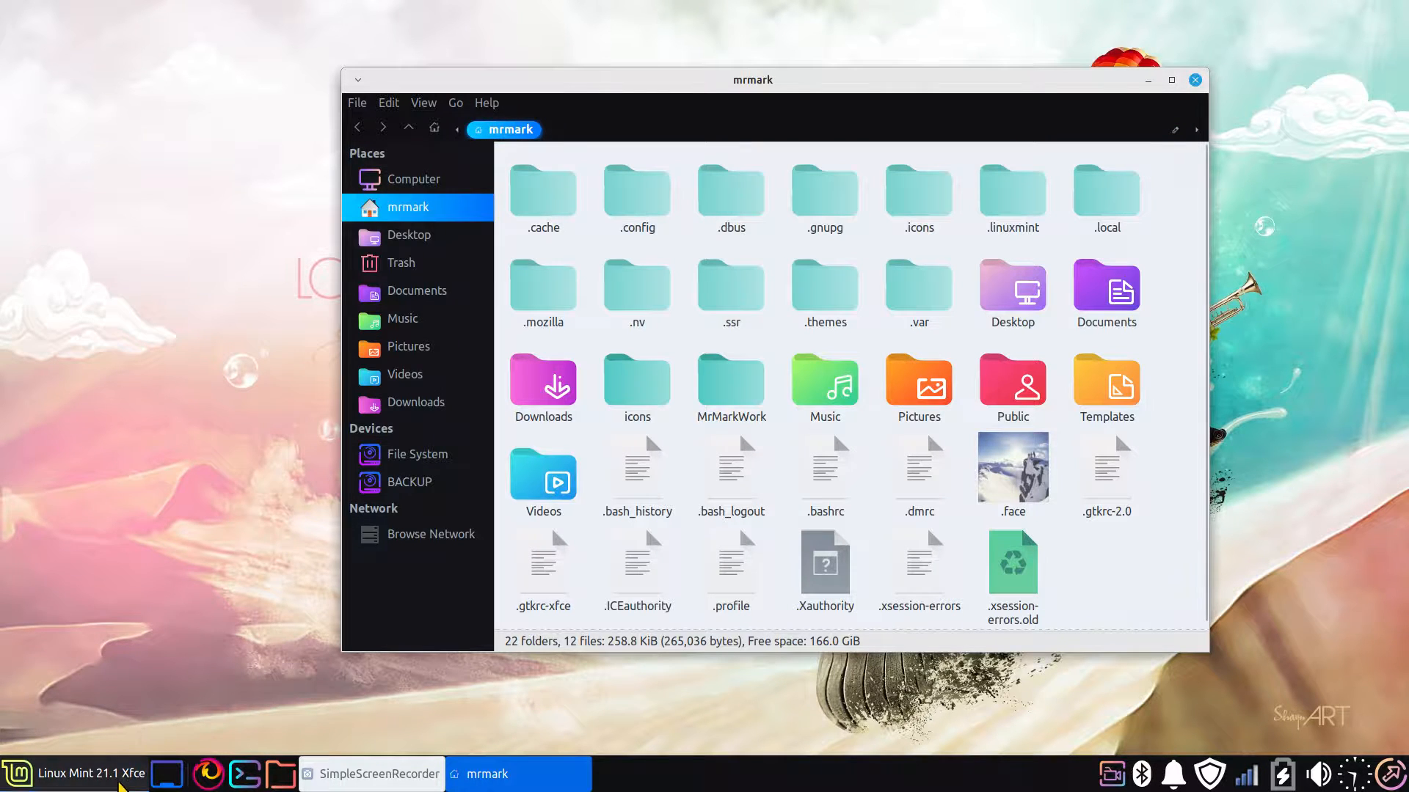
left_click(18, 773)
left_click(516, 108)
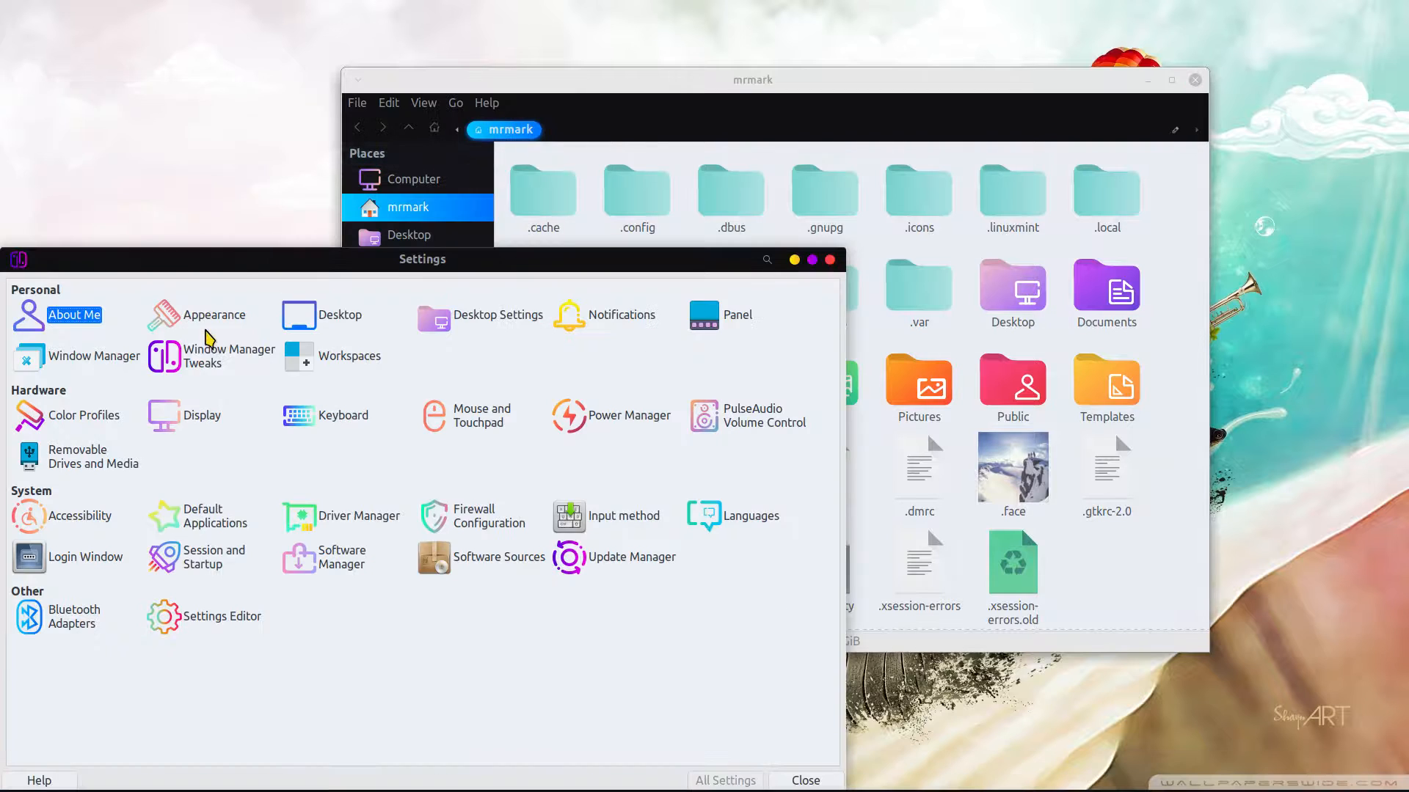
left_click_drag(253, 271, 502, 193)
left_click(439, 241)
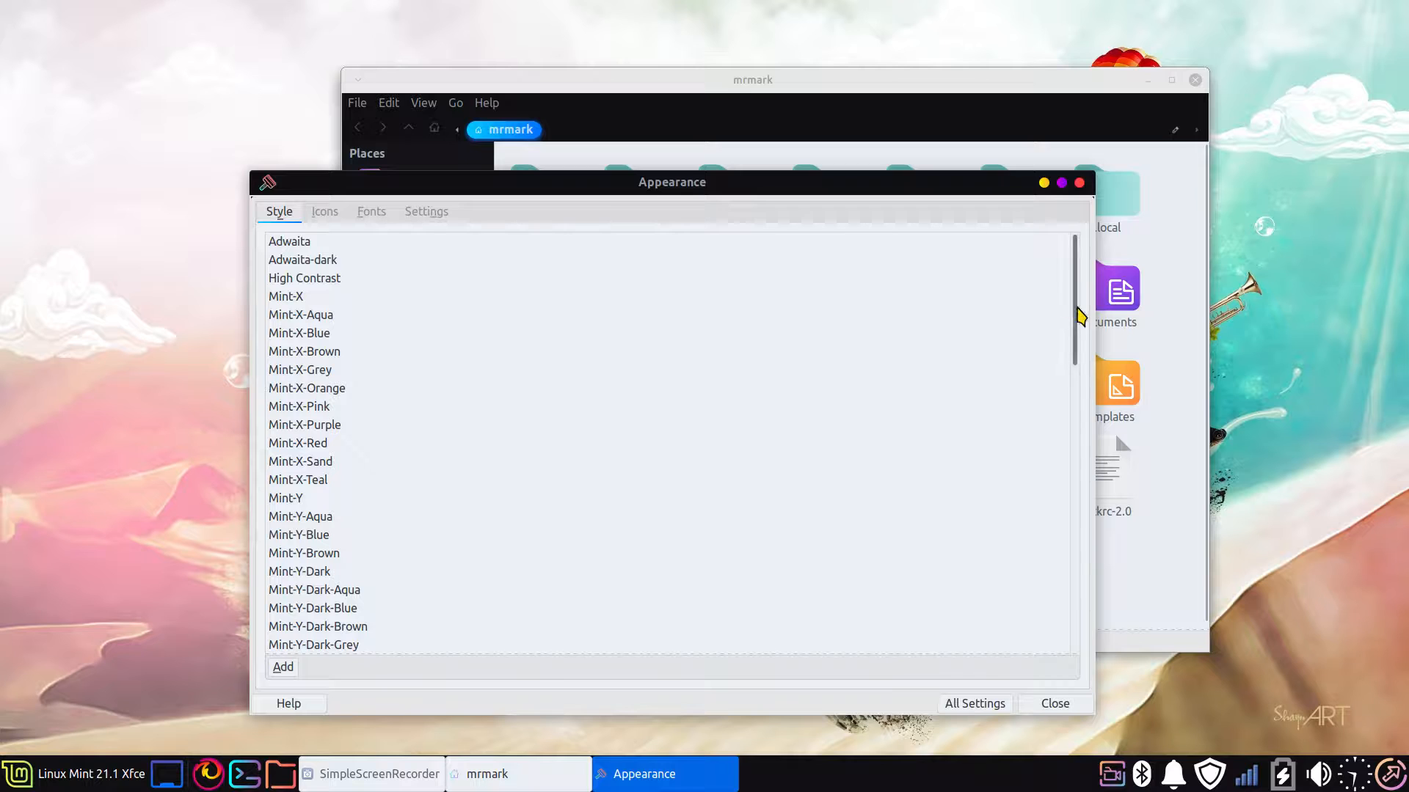
Look through the list of desktop styles as far as the Sweet themes at its end
scroll(1077, 361, "down", 3)
left_click_drag(1078, 361, 1006, 236)
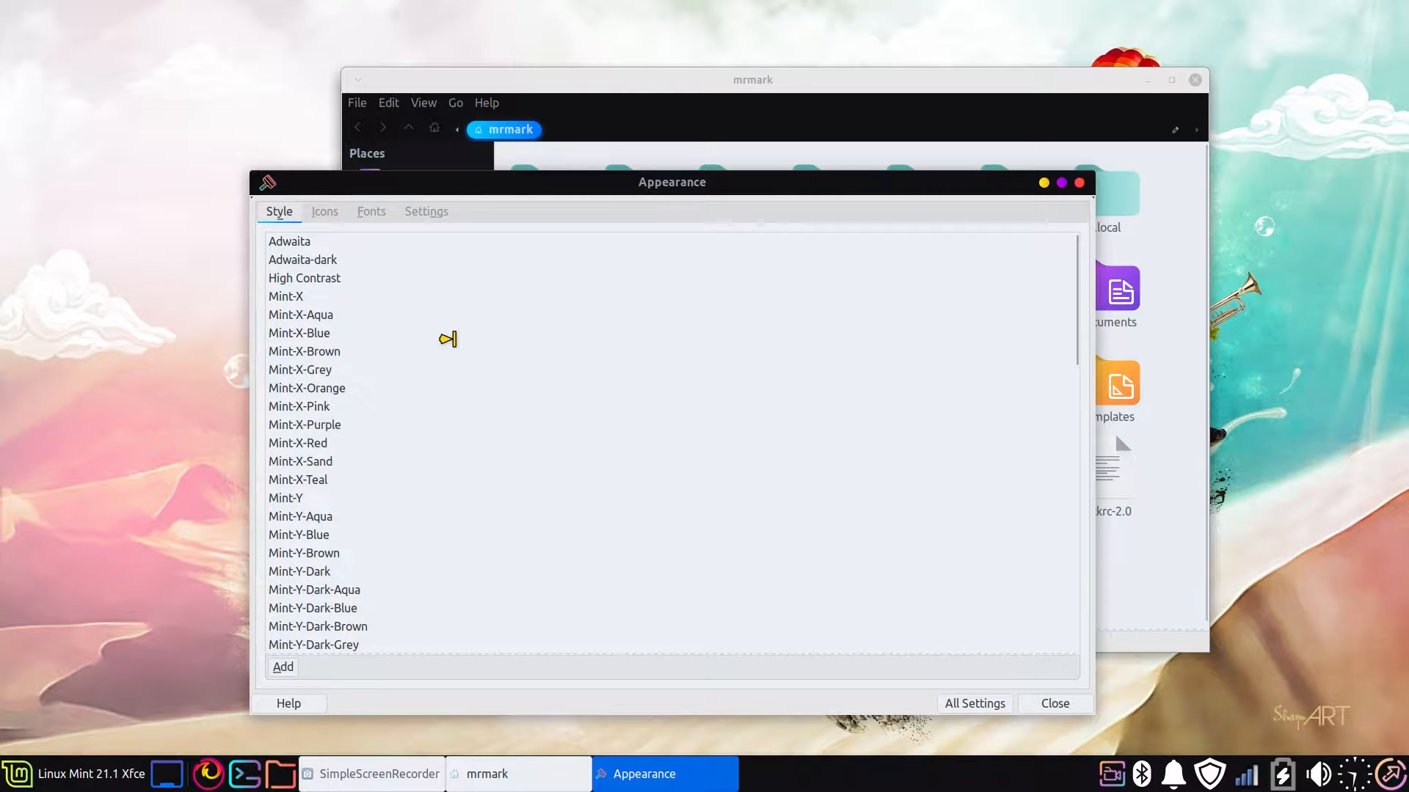
scroll(456, 343, "down", 15)
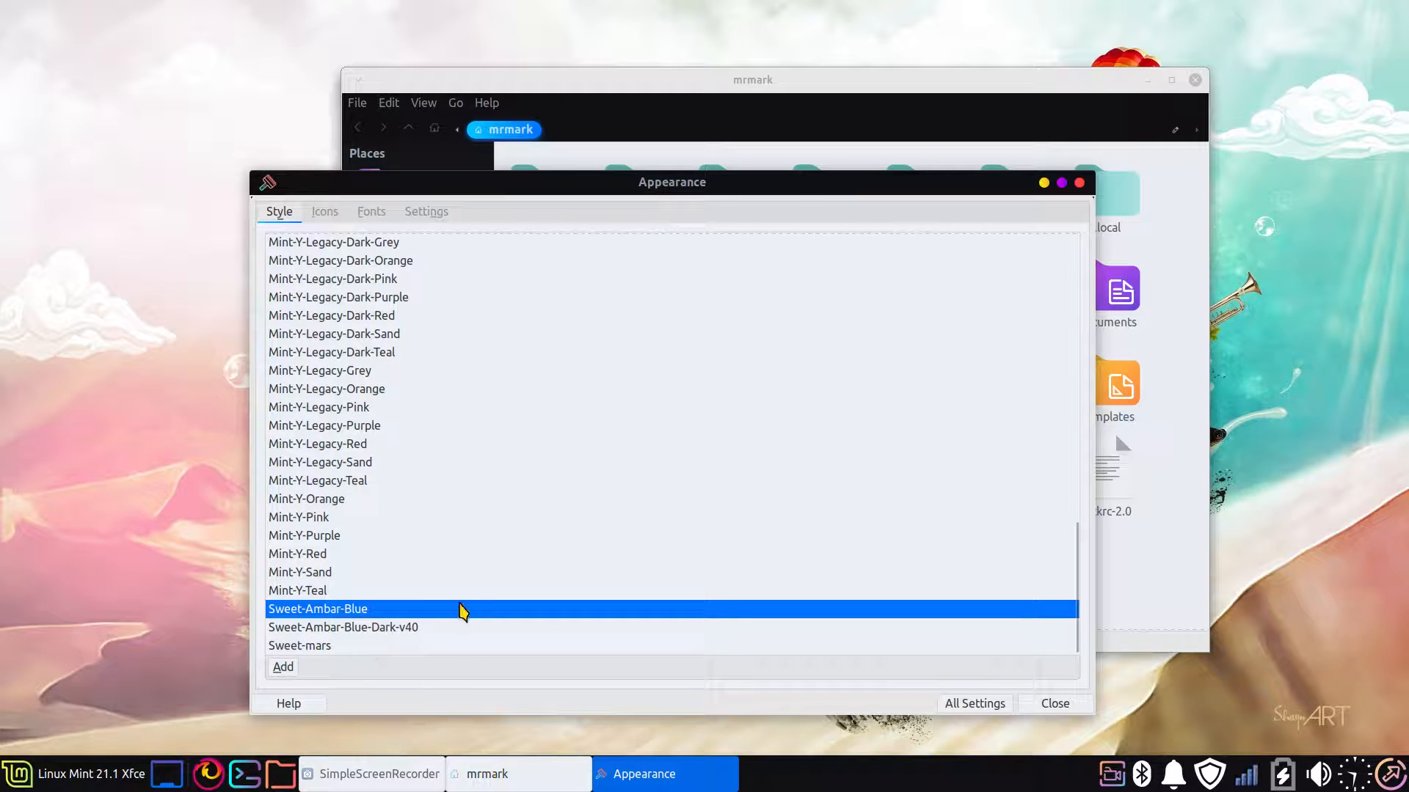
Switch to Firefox, load the Linux for Seniors YouTube channel, and browse the latest themes on gnome-look.org
left_click(240, 770)
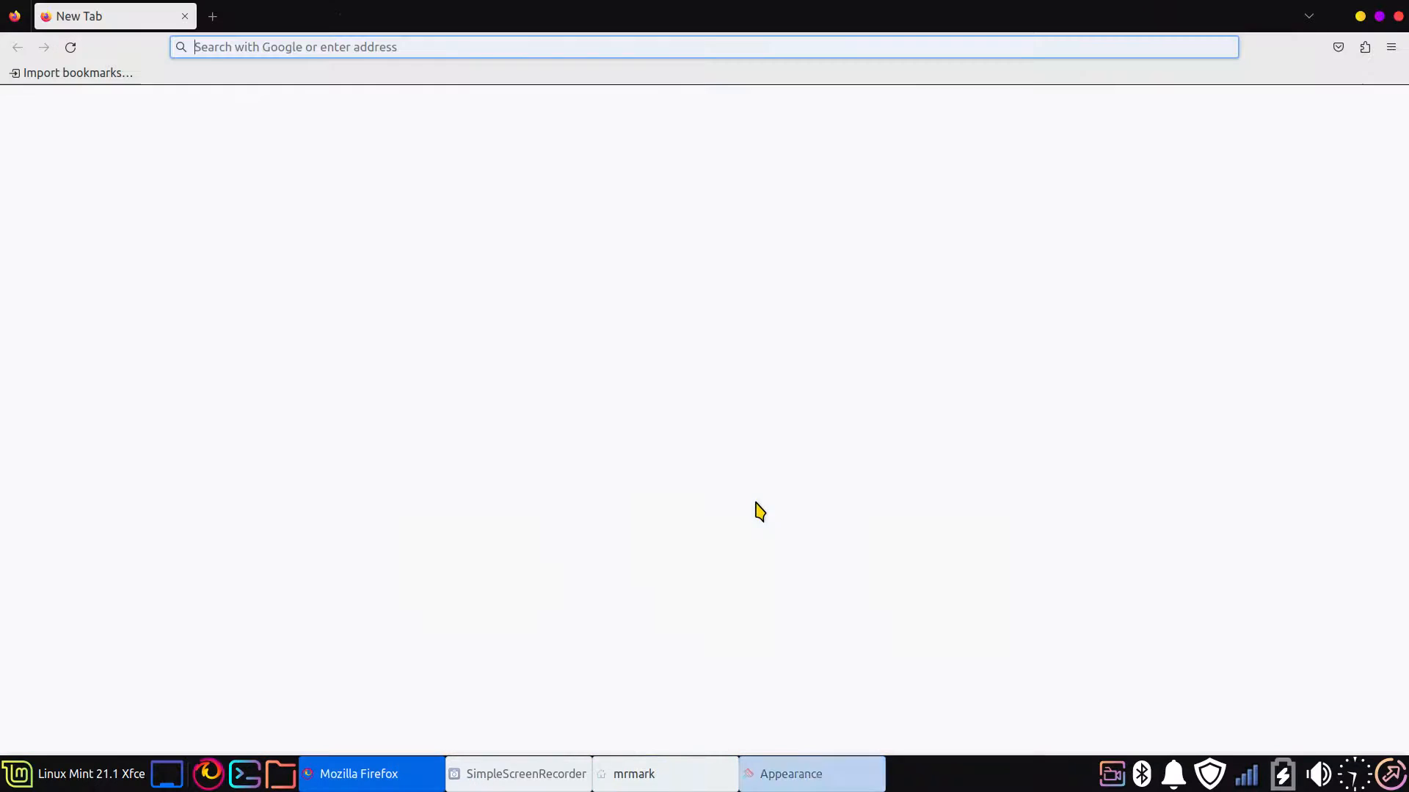
left_click(334, 74)
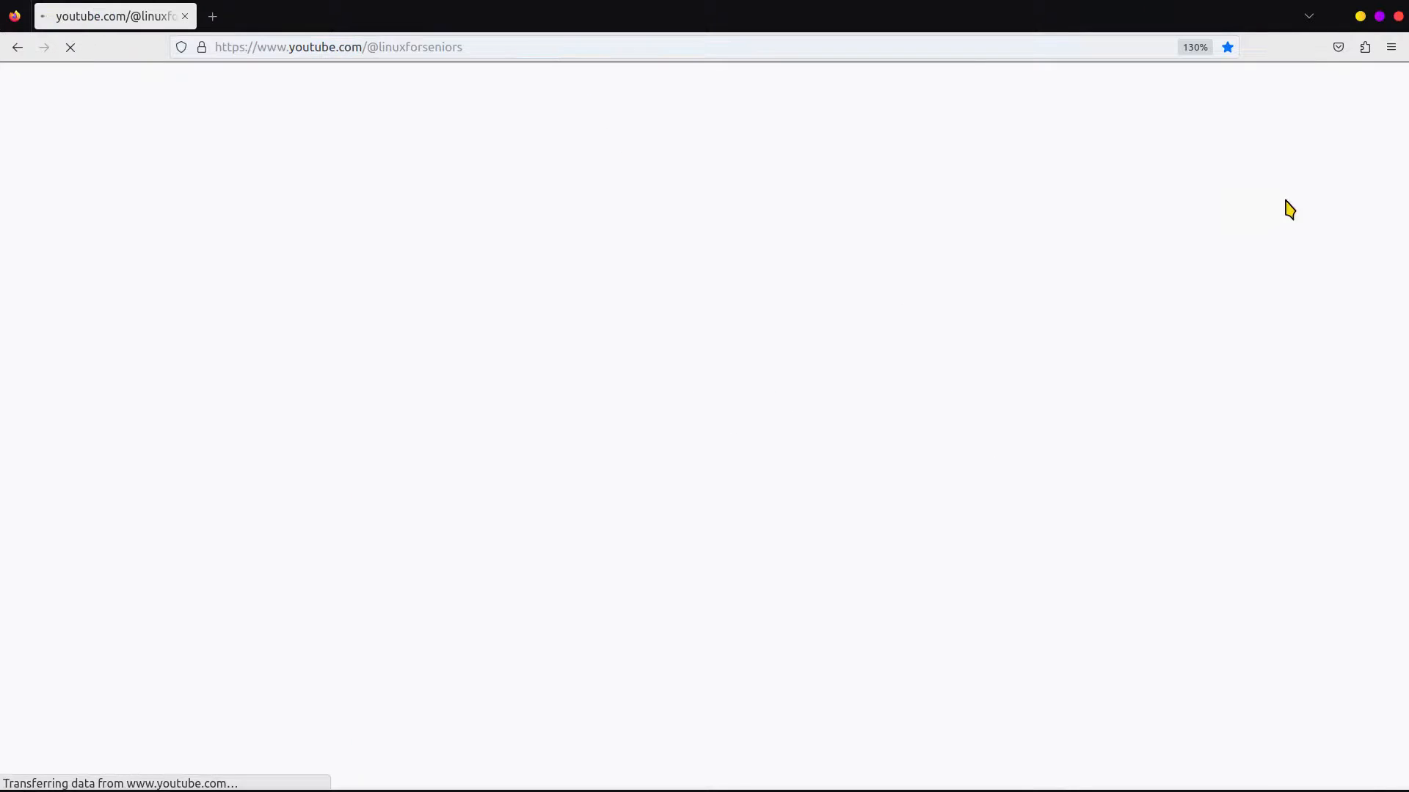
left_click(1297, 279)
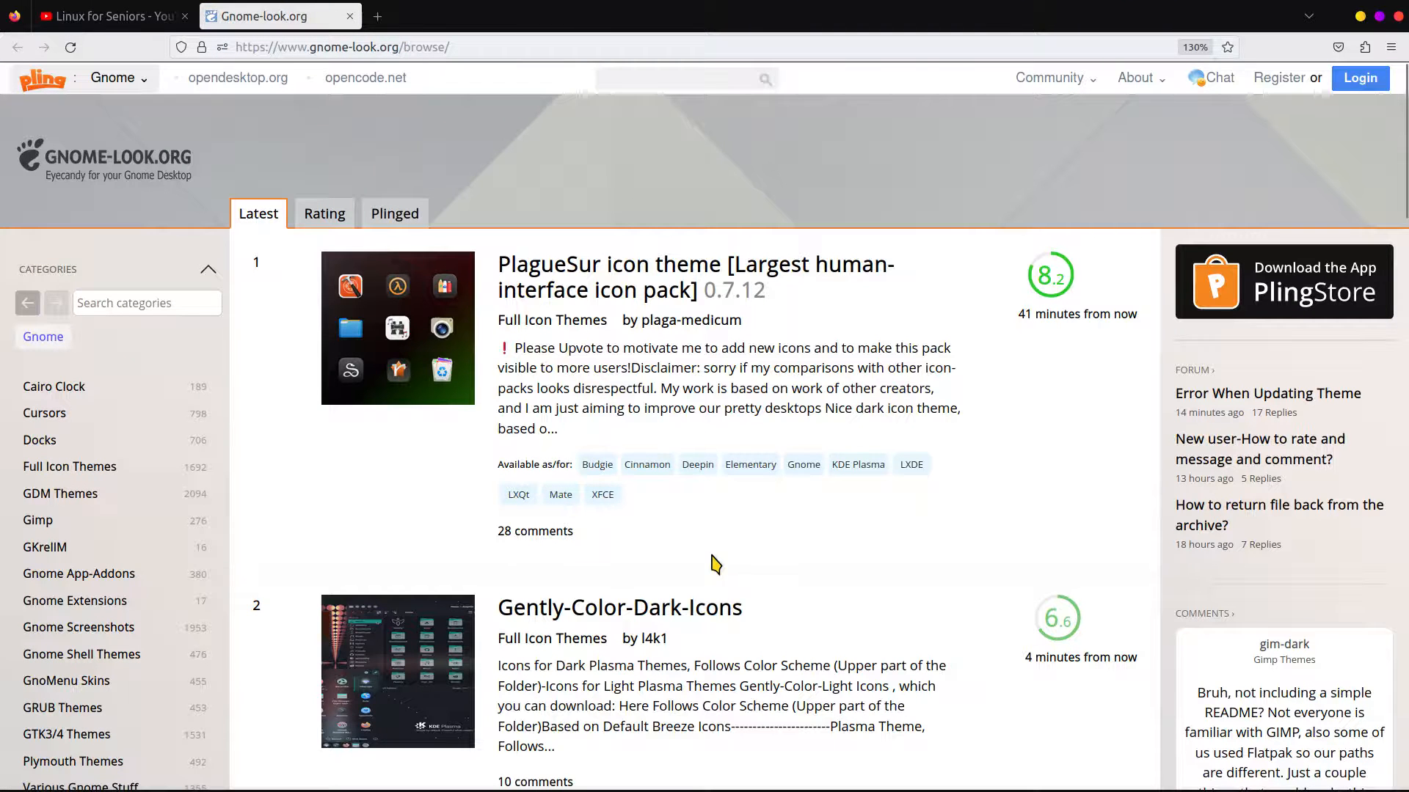
scroll(357, 521, "down", 3)
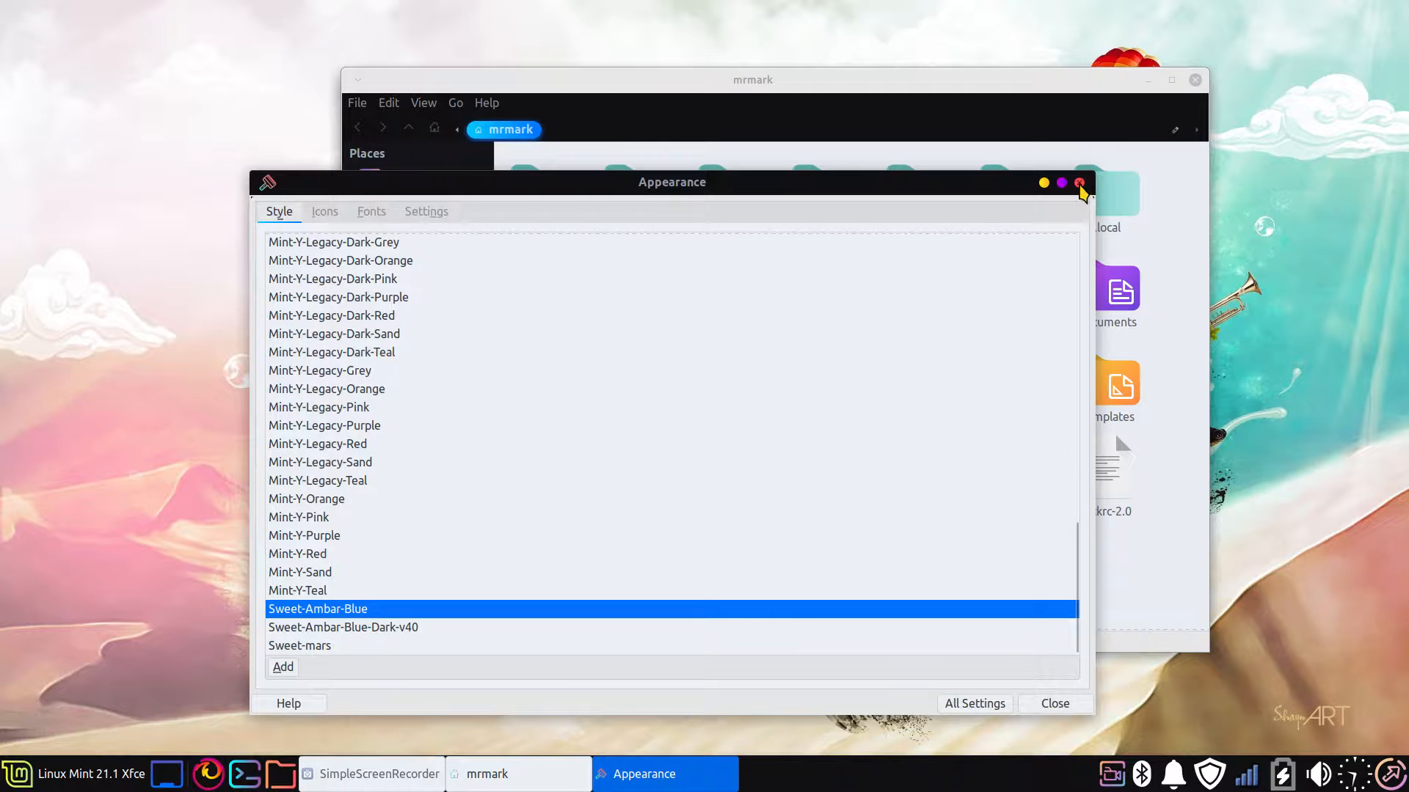
Close the Appearance settings and open the hidden .themes folder in the home folder
left_click(1078, 182)
left_click(918, 193)
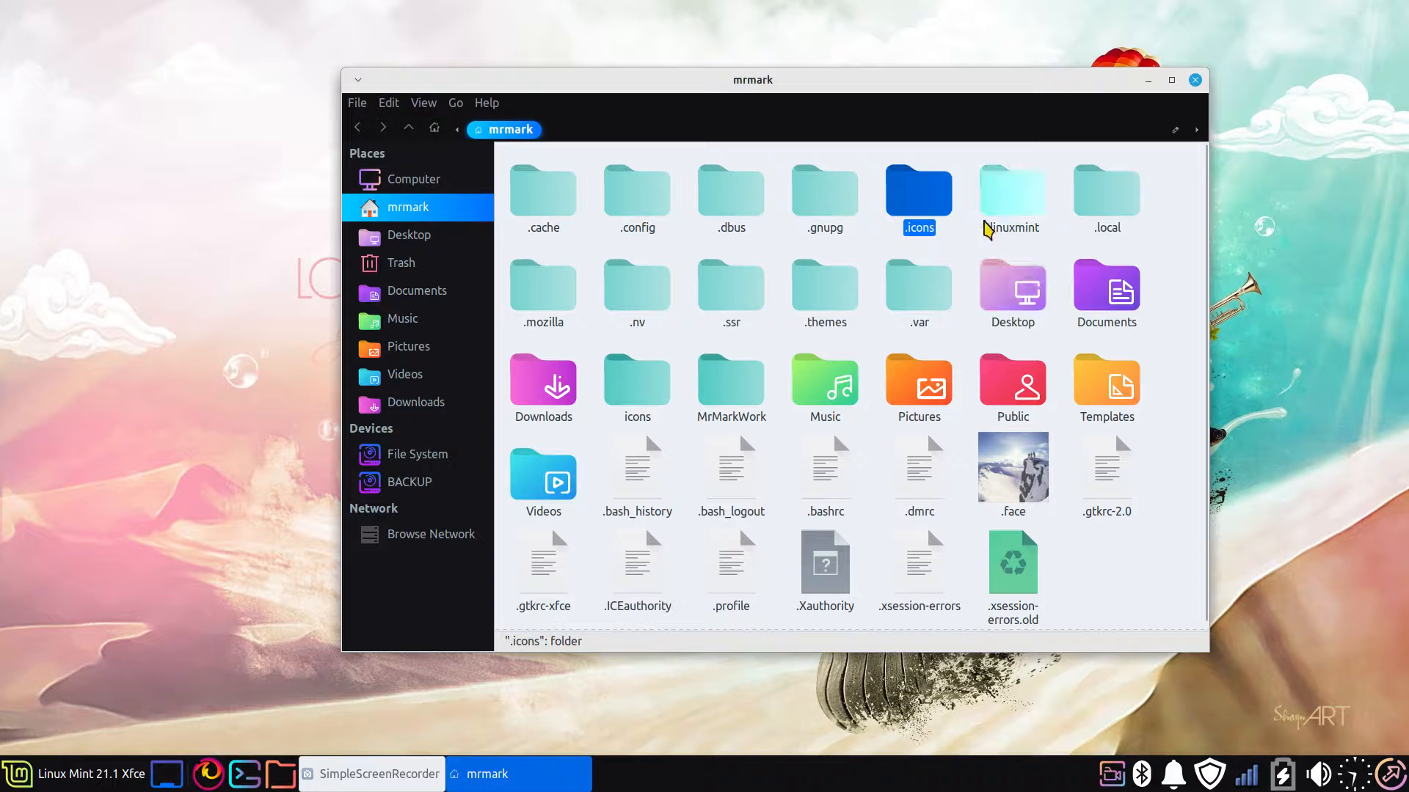
left_click(824, 287)
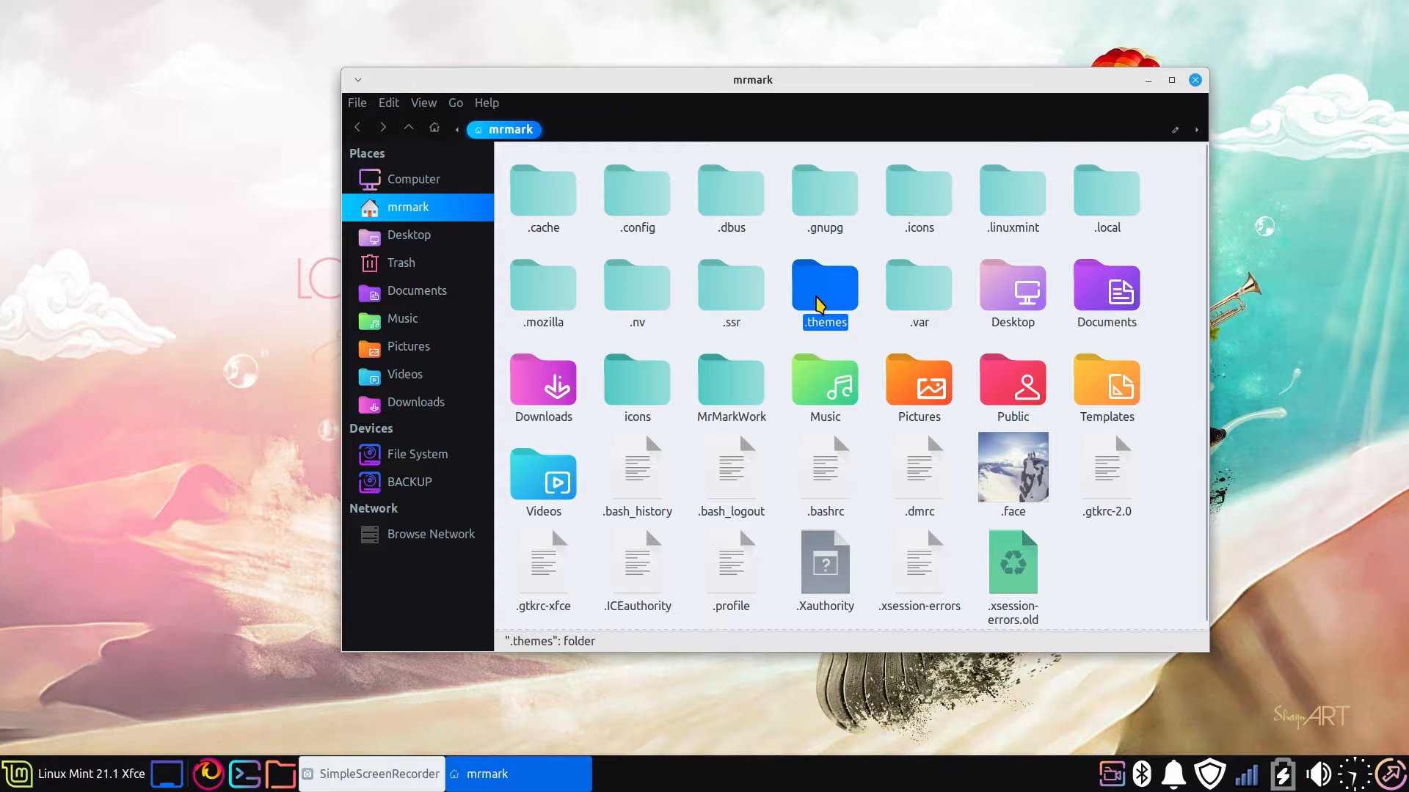
double_click(819, 304)
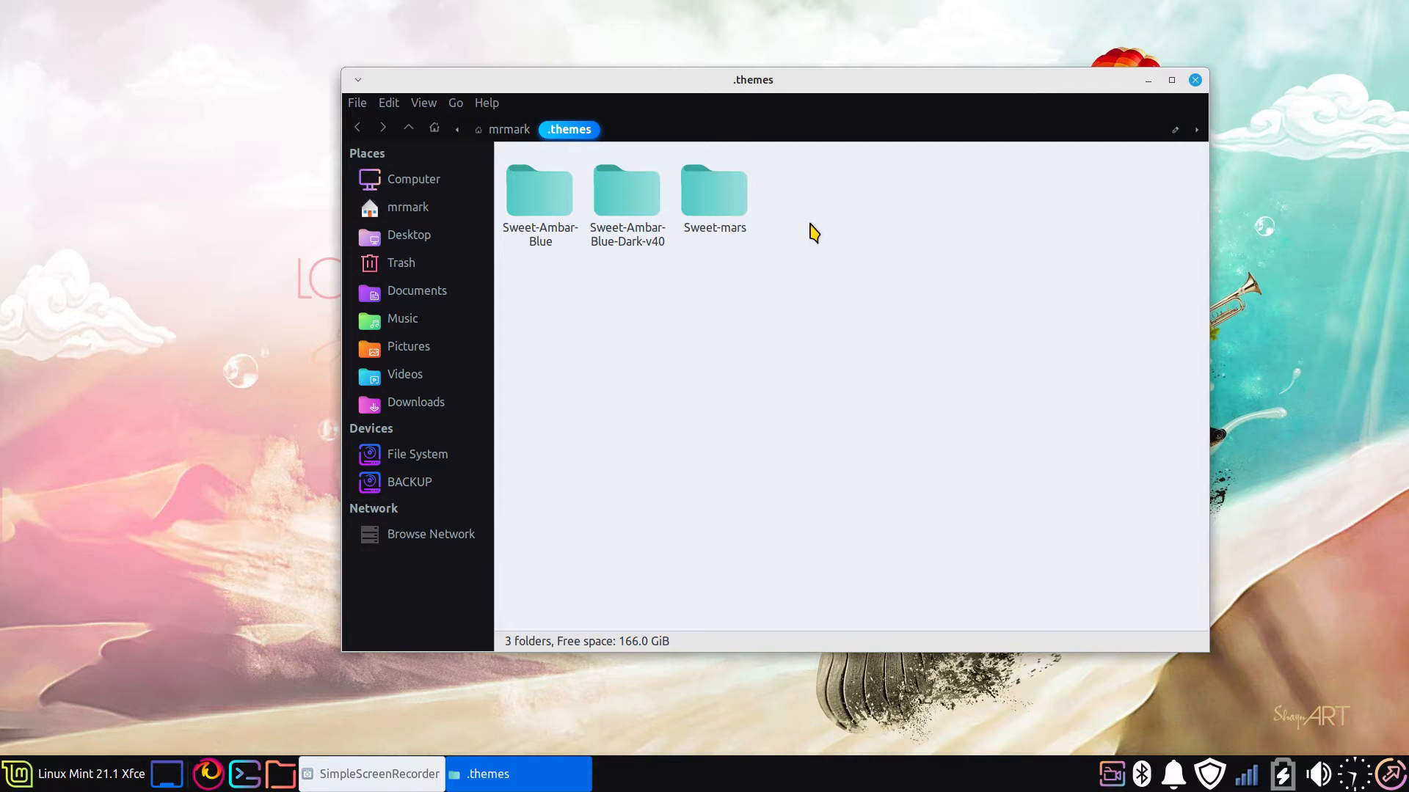
Select the Sweet-mars theme folder and close the file manager
left_click(720, 208)
right_click(720, 207)
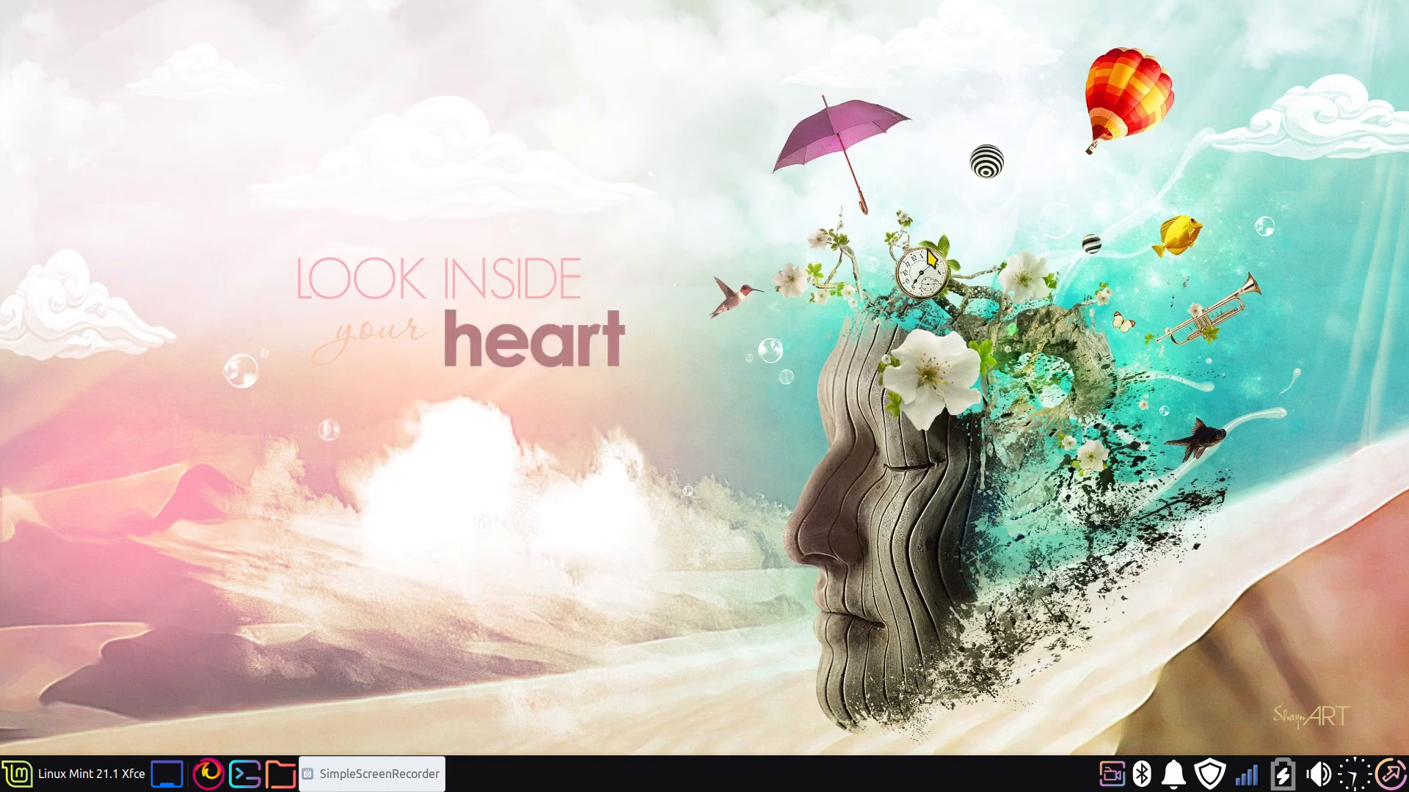
left_click(1195, 80)
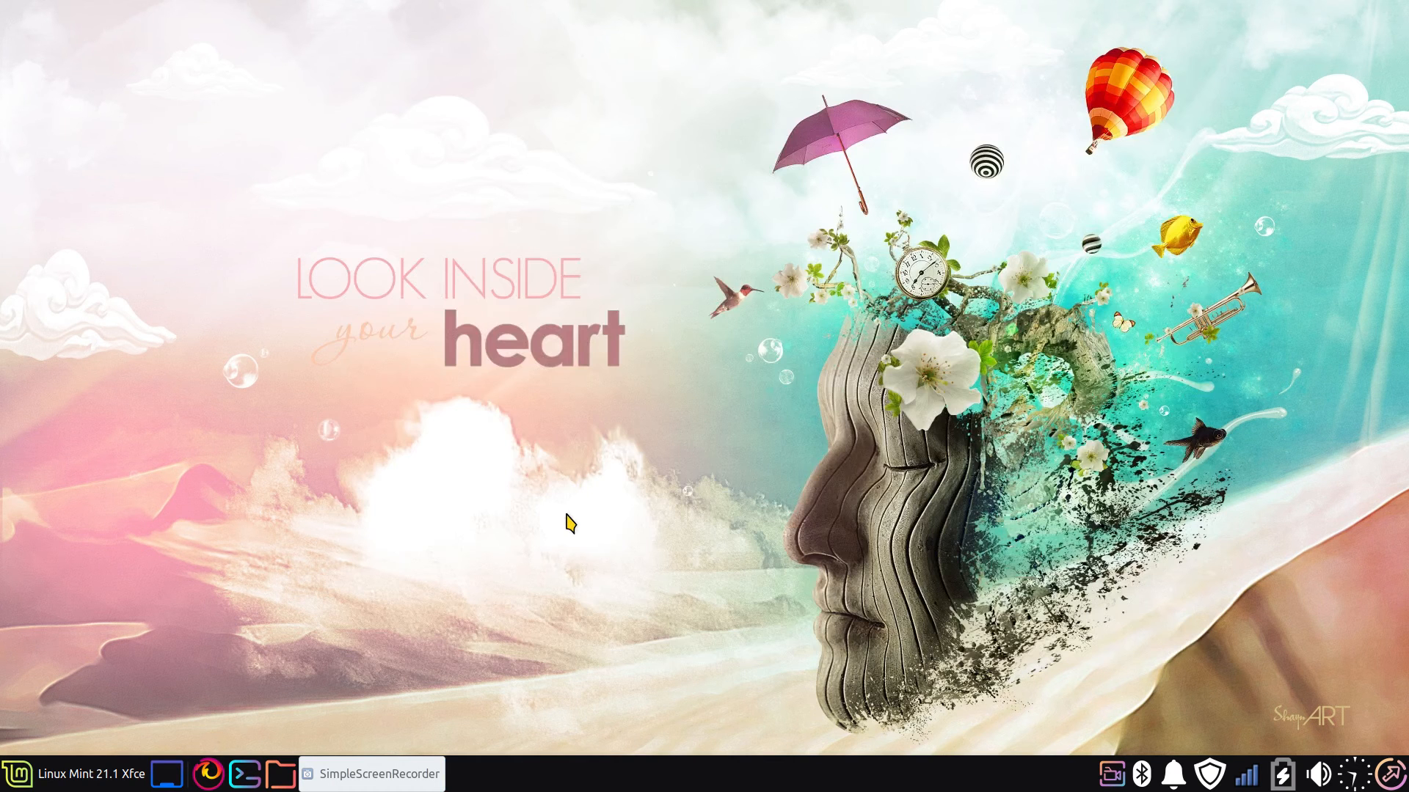